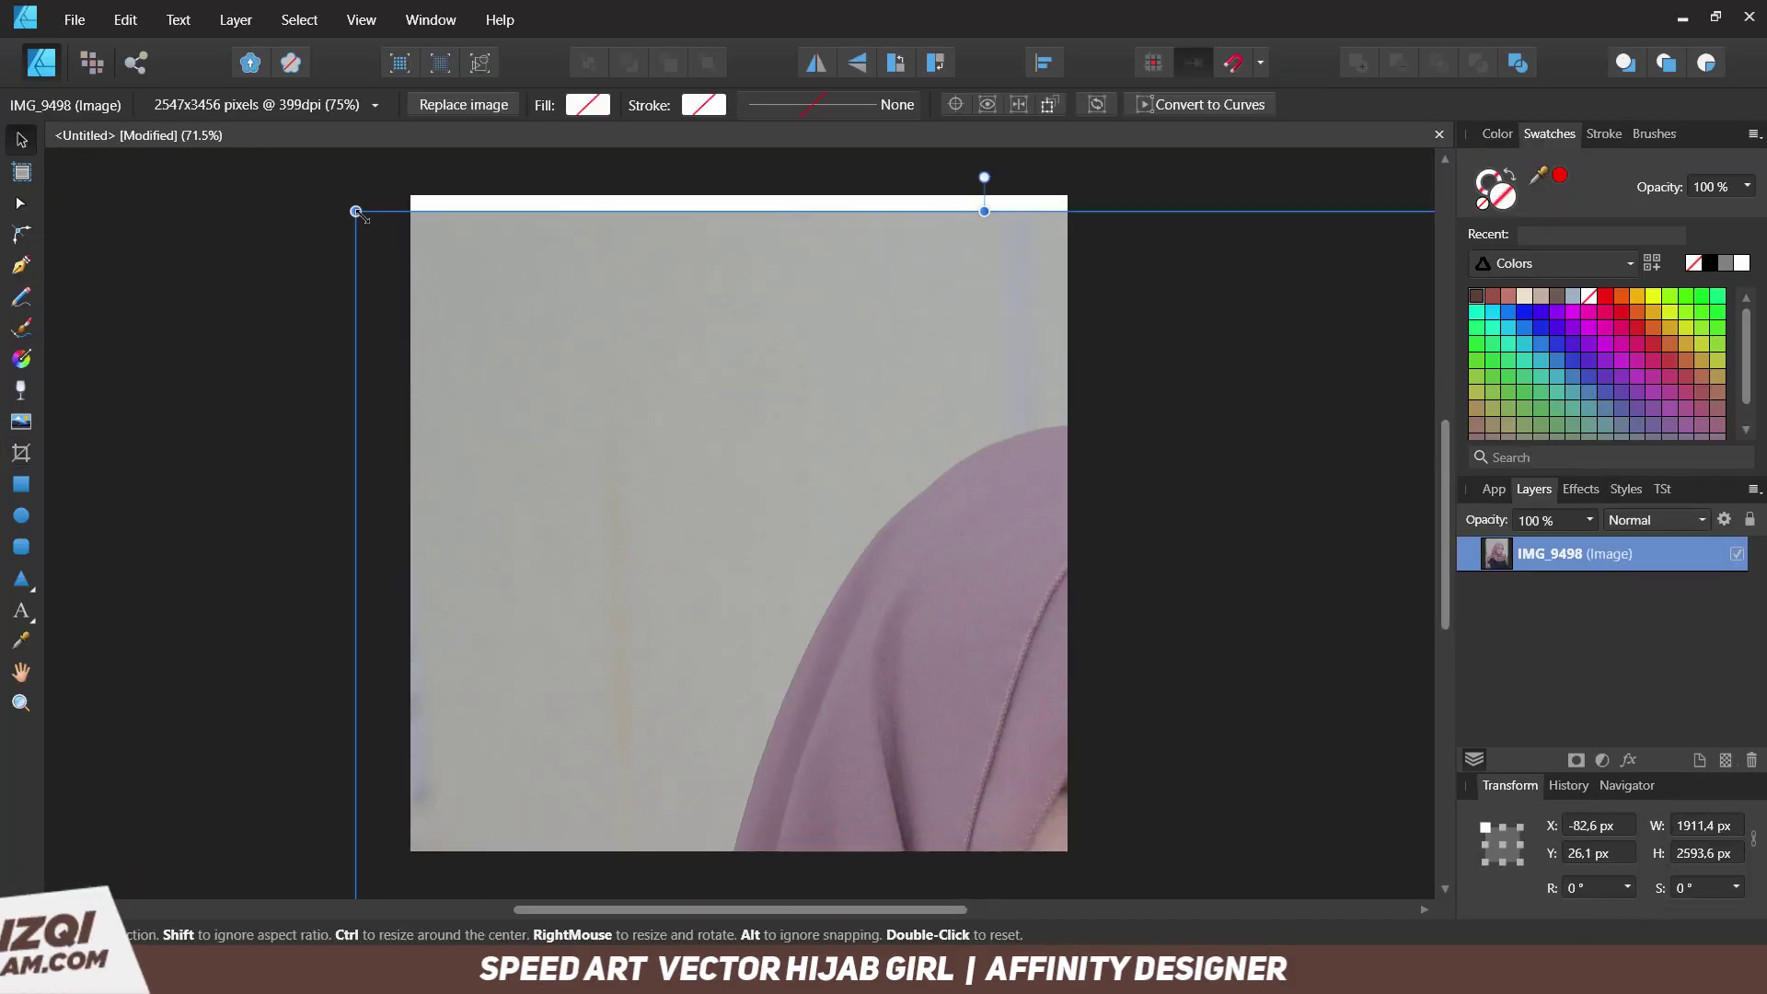
Shrink the reference photo to fit the page and lock it in place.
left_click_drag(1138, 152, 930, 297)
left_click_drag(975, 643, 958, 648)
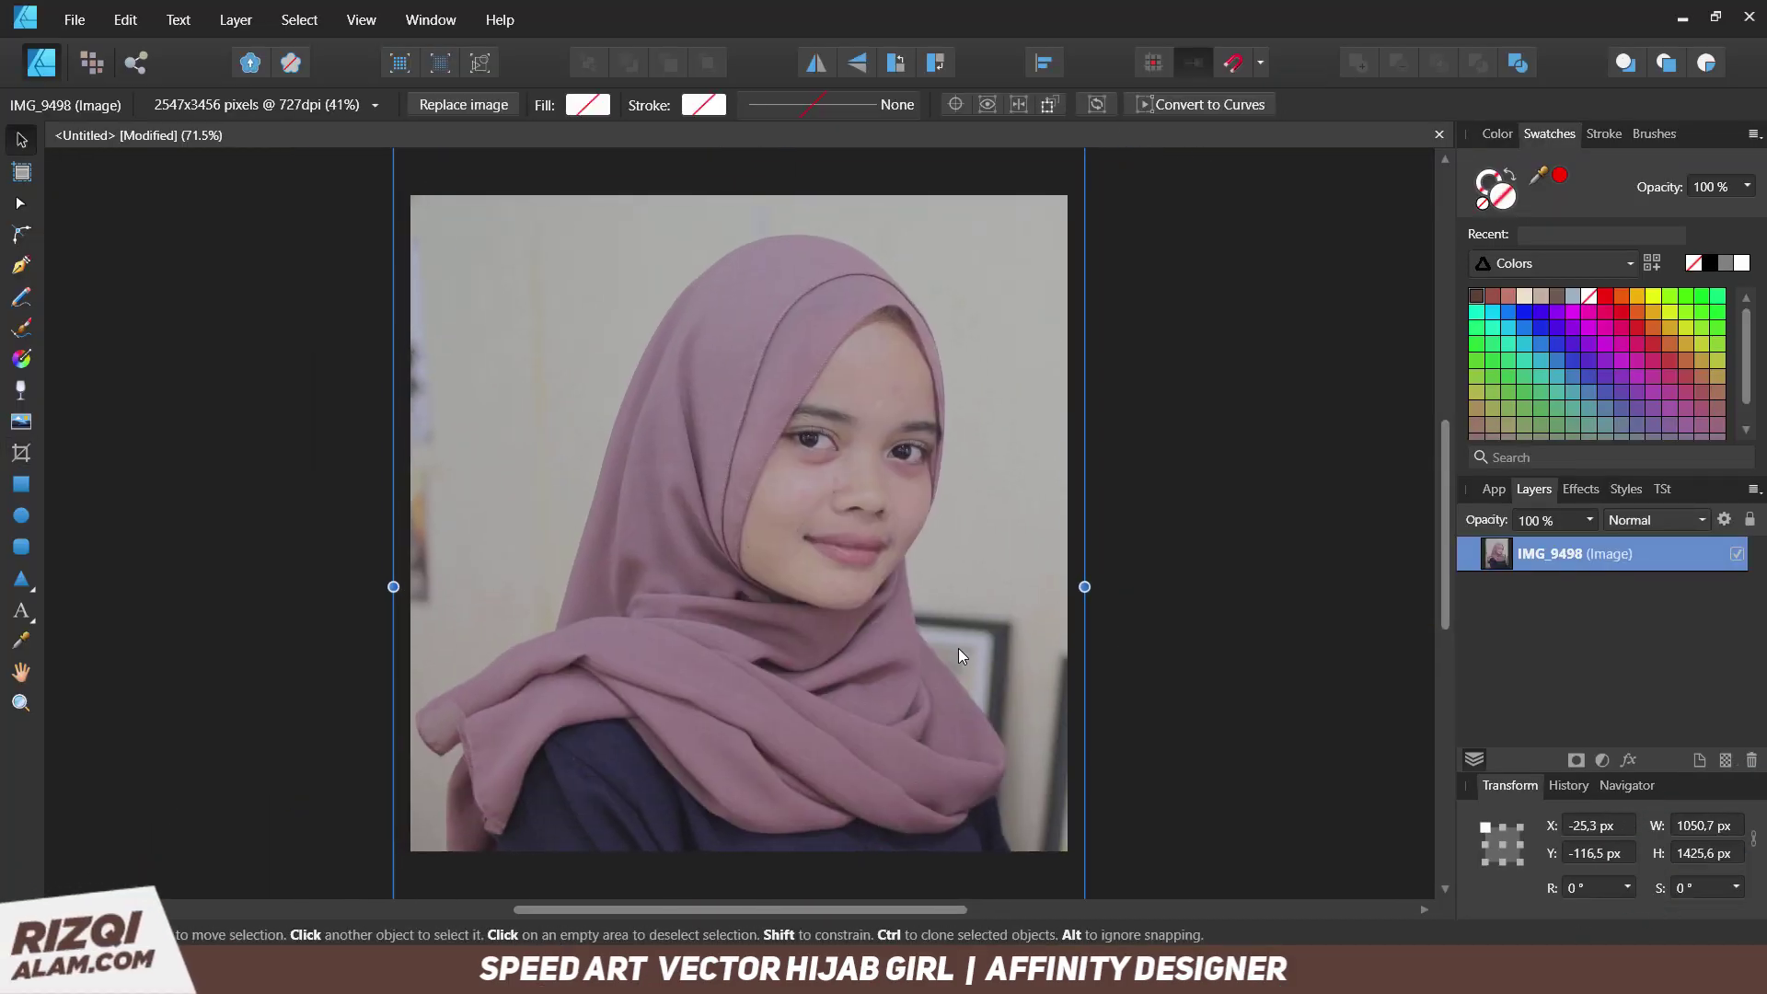
left_click(1750, 520)
left_click(1289, 525)
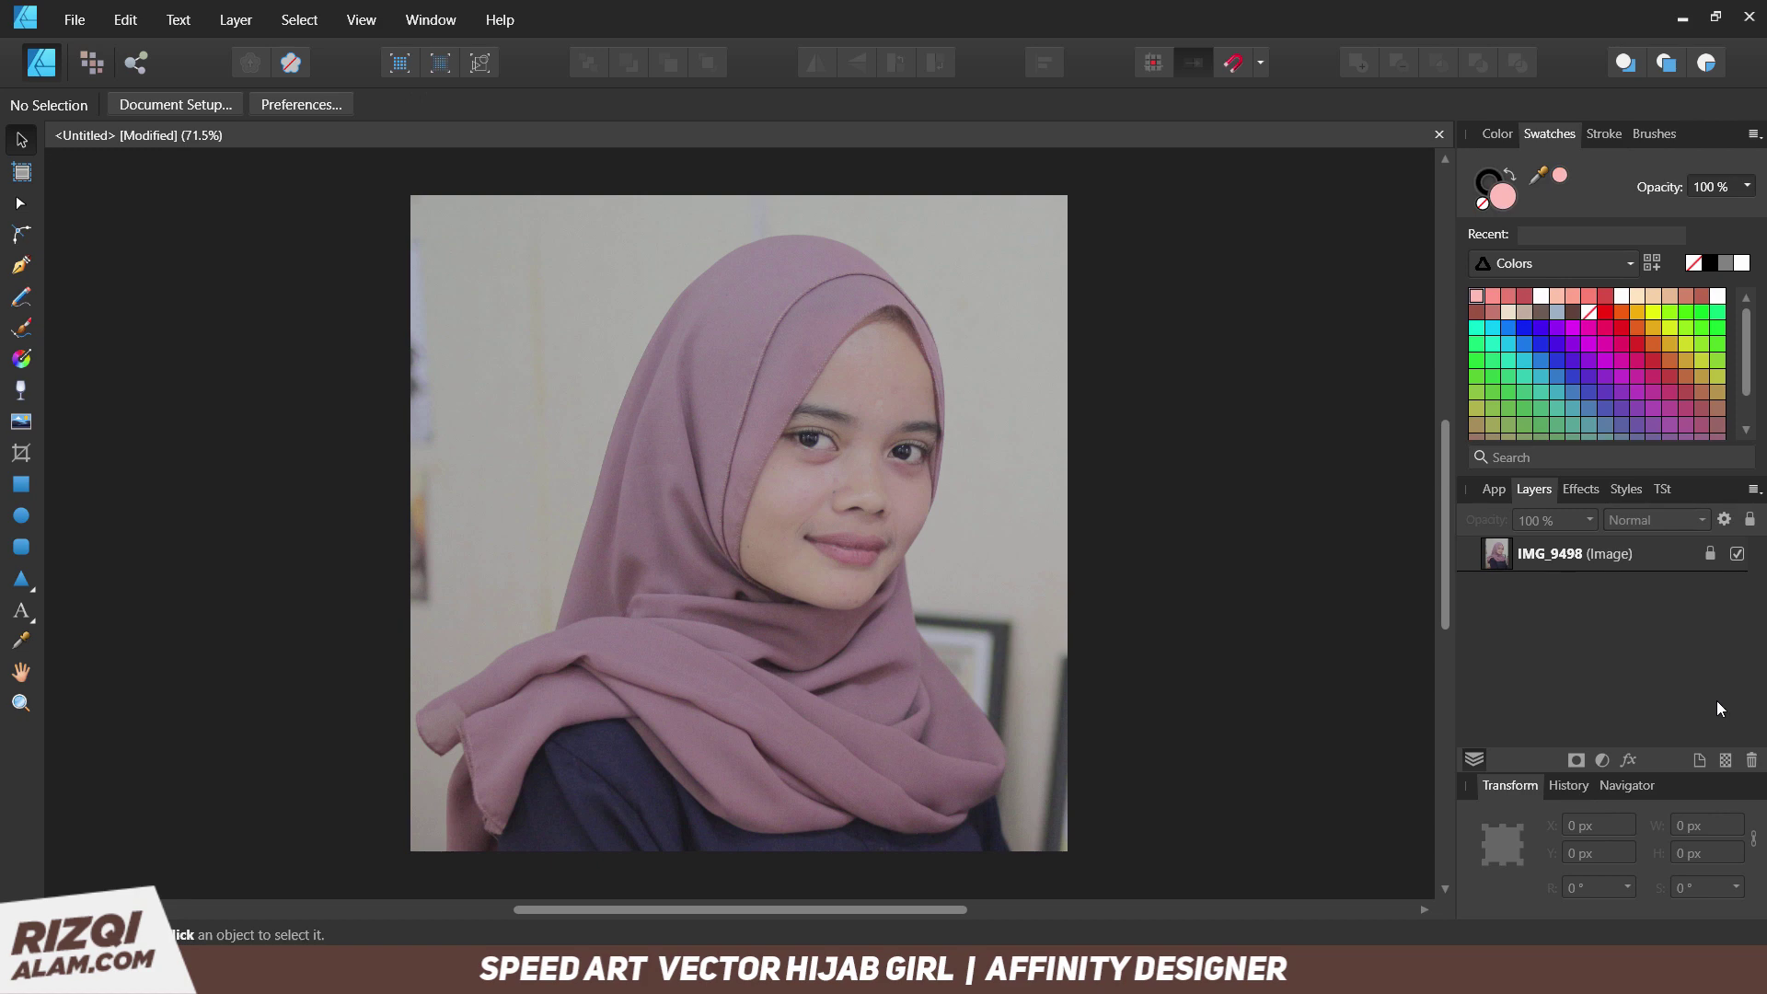
Add a new empty layer above the photo and name it mata.
left_click(1698, 760)
type("mata")
key("Return")
scroll(880, 475, "up", 10)
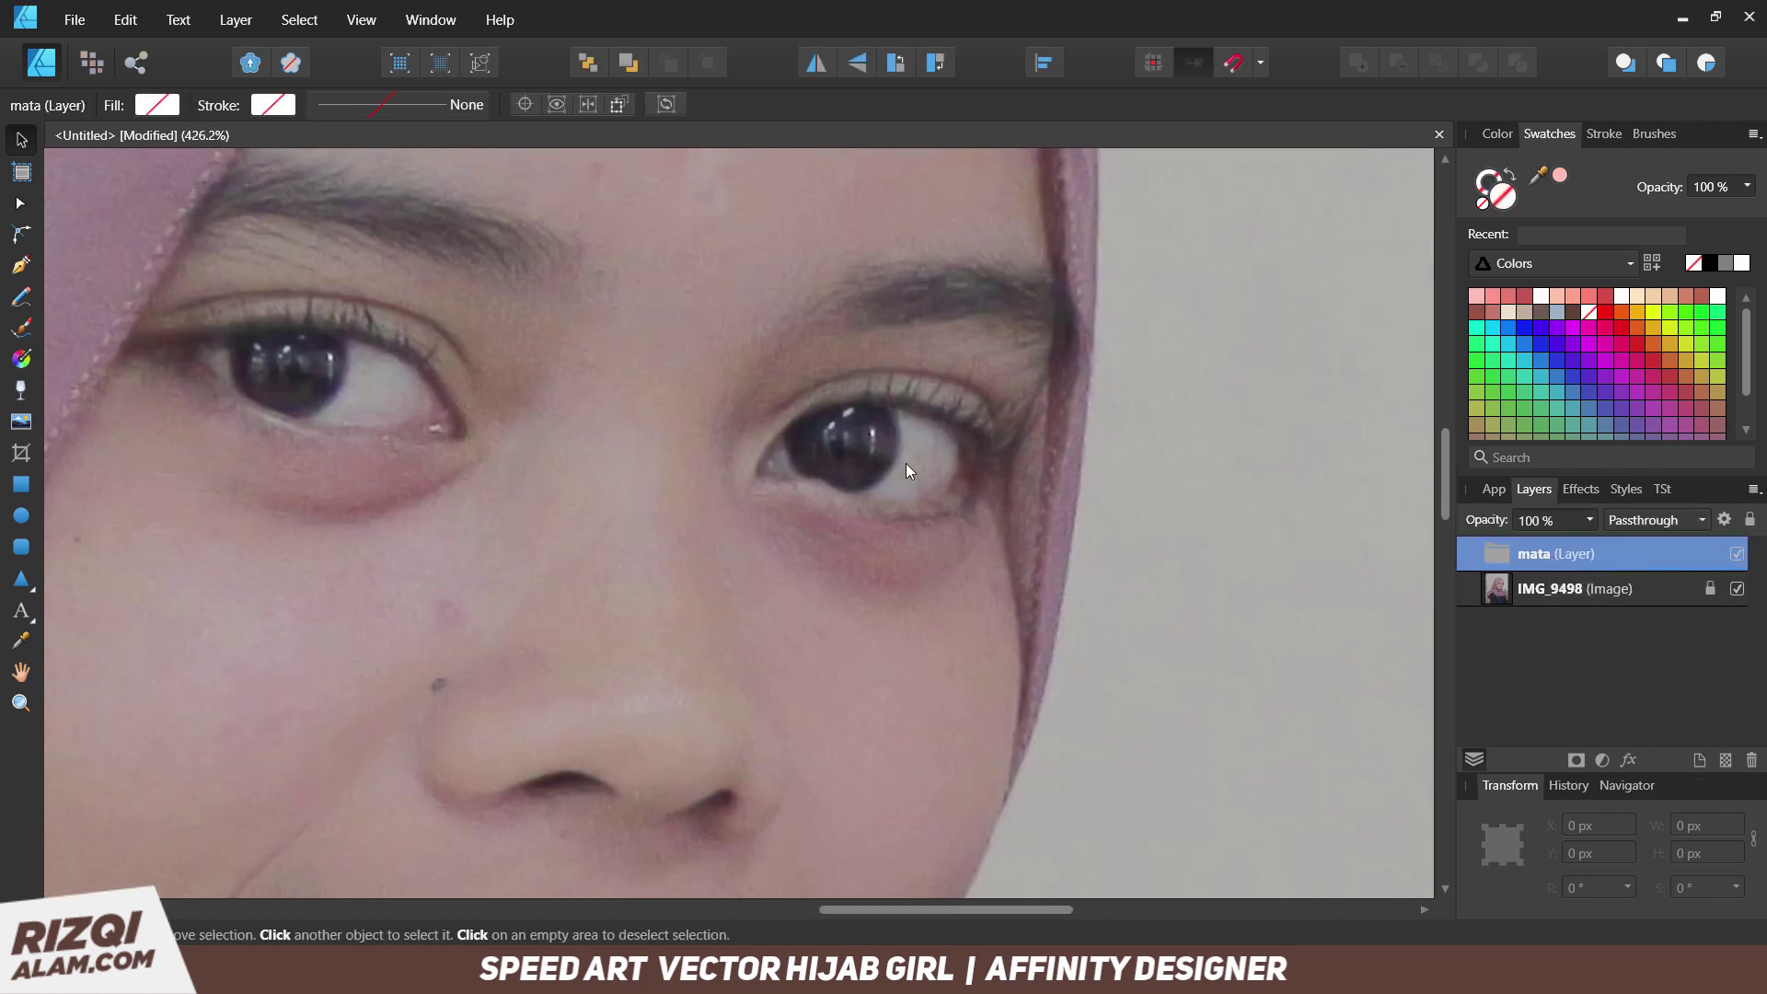
Start a Pen outline along the right eye's upper eyelid, then undo those nodes.
key("p")
left_click_drag(853, 495, 899, 517)
left_click(697, 468)
left_click_drag(932, 307, 1113, 311)
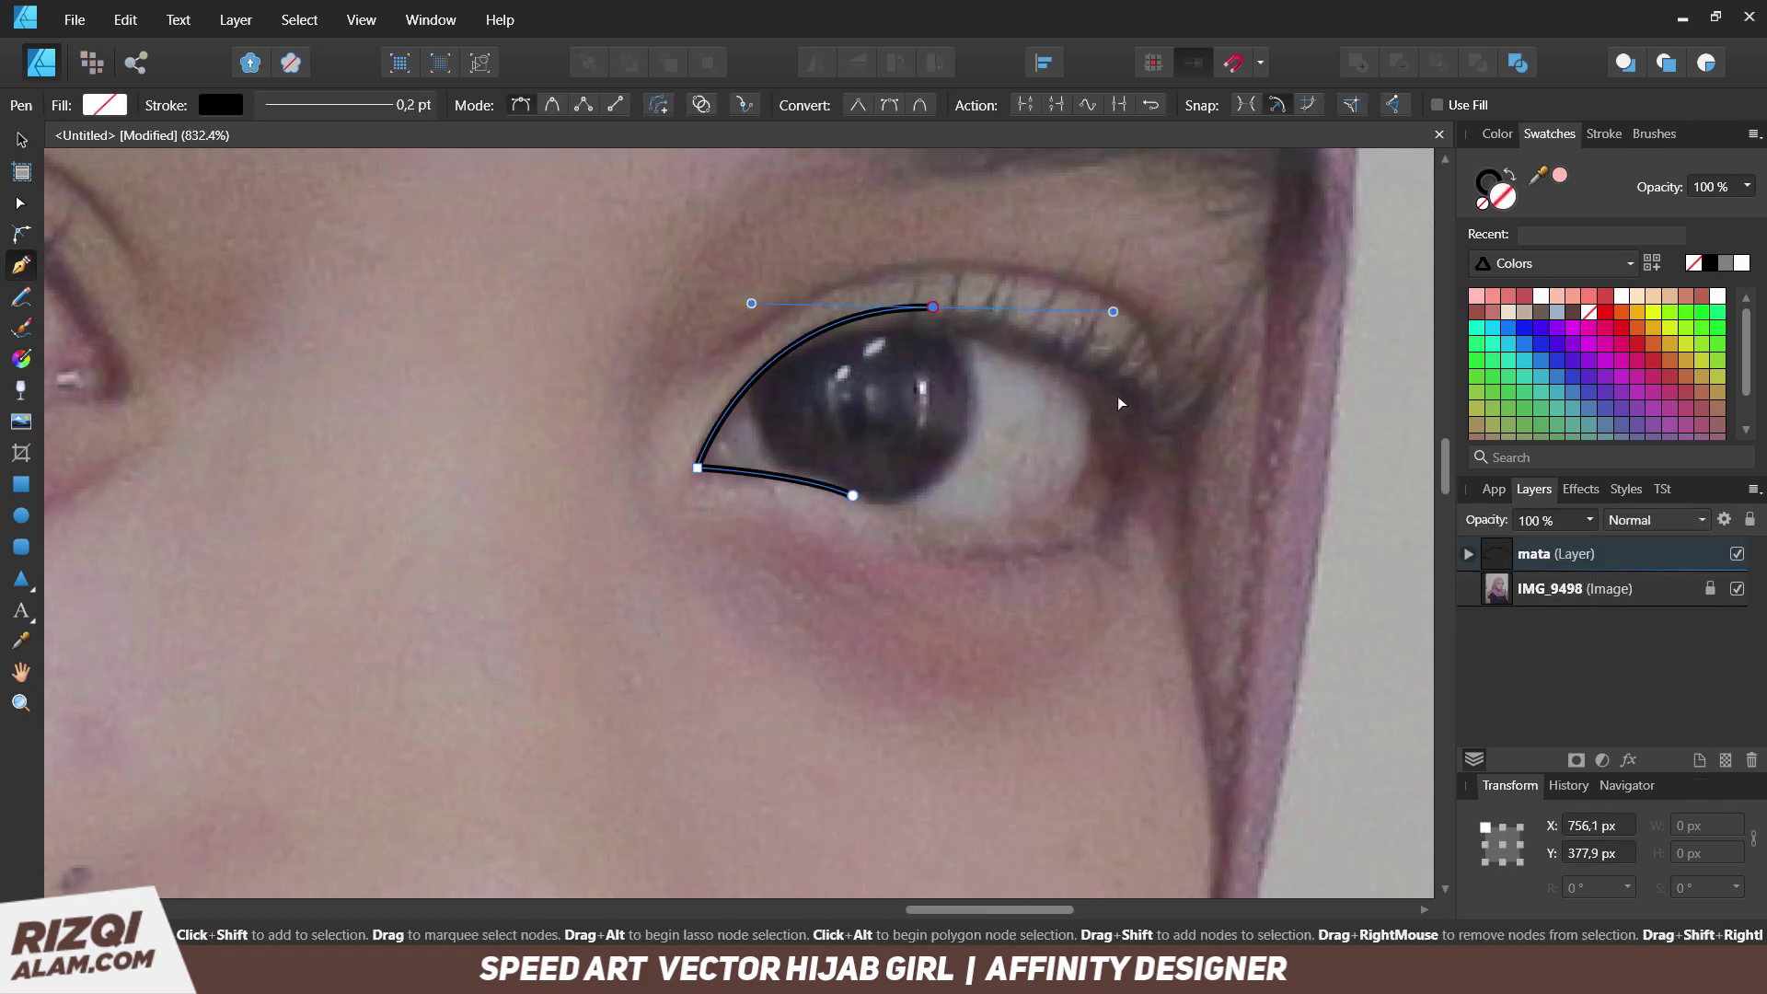
left_click_drag(1198, 398, 1236, 388)
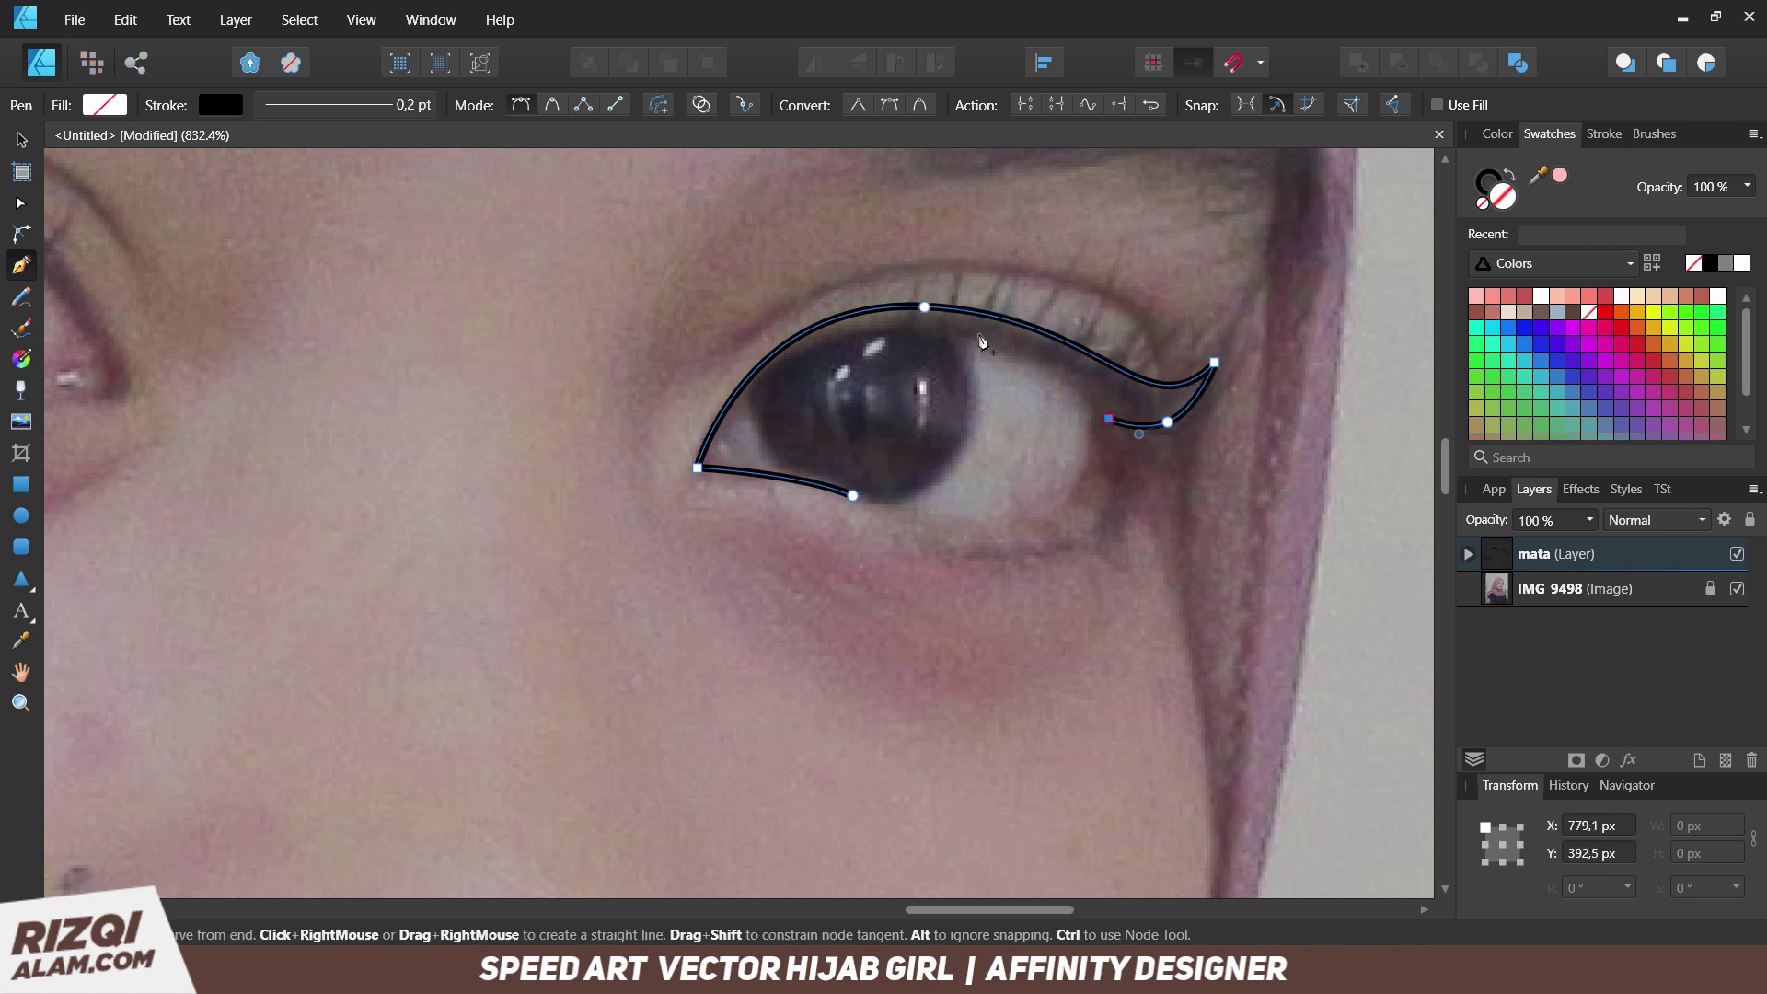
scroll(454, 166, "up", 1)
left_click(220, 104)
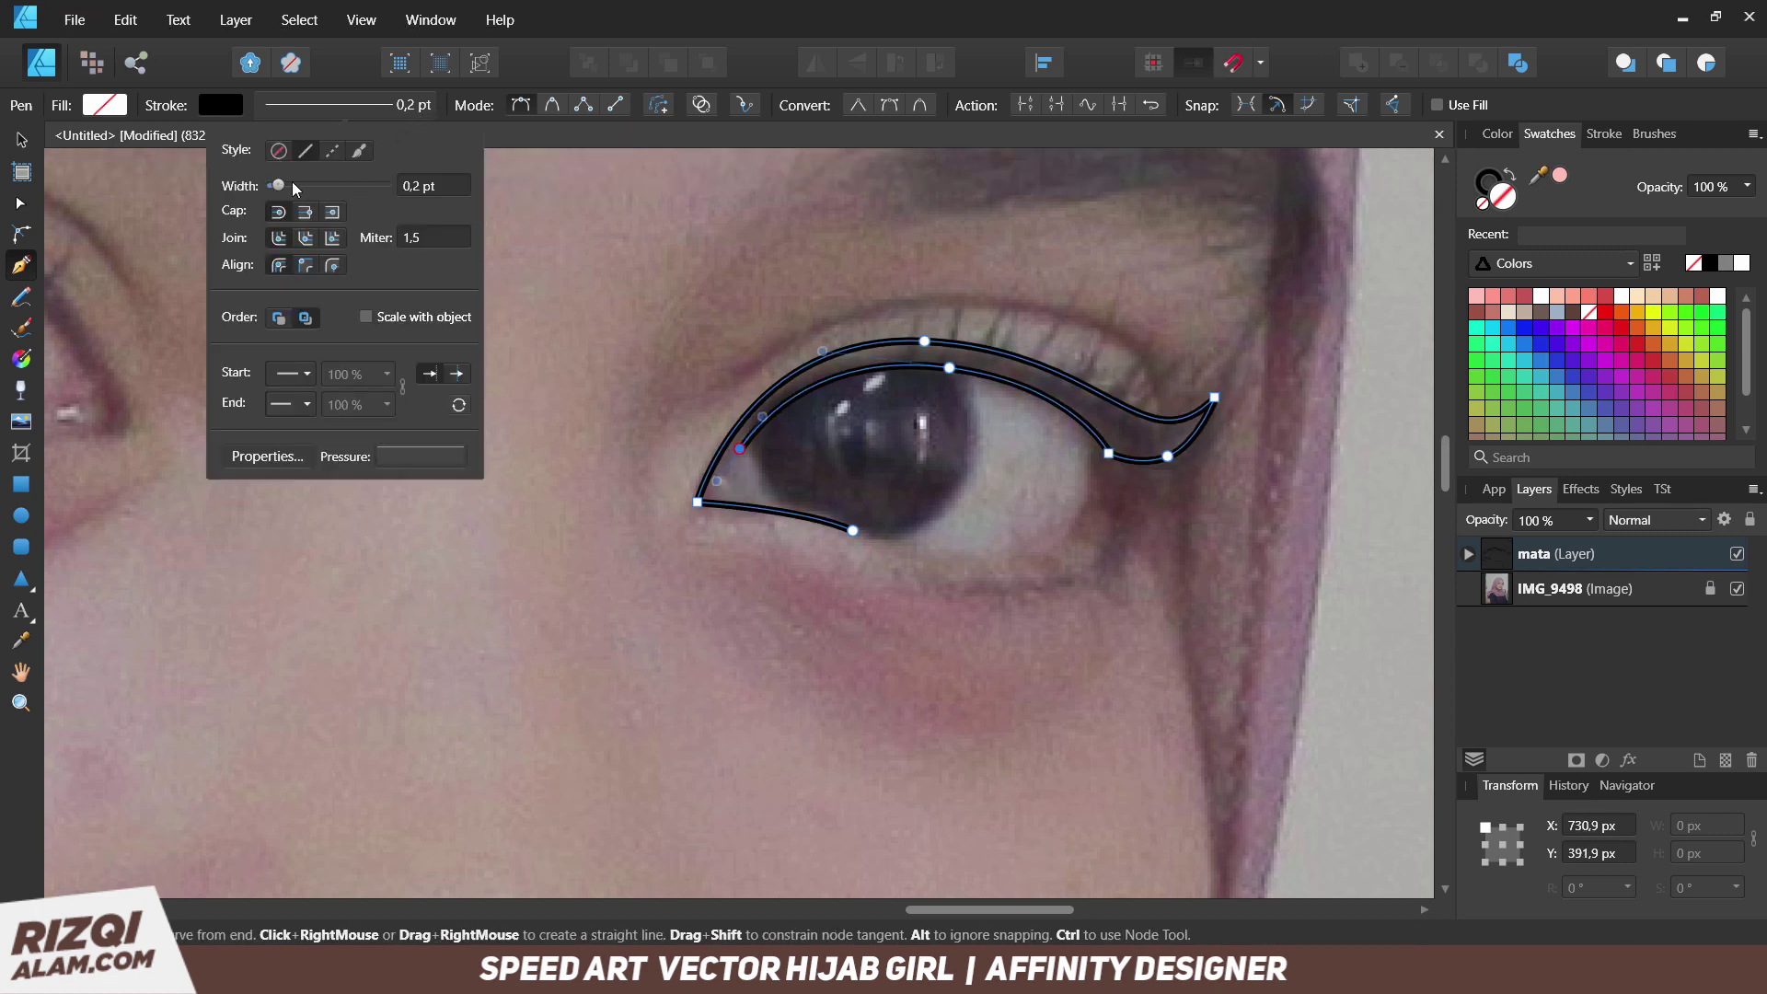
scroll(723, 497, "up", 1)
scroll(722, 497, "up", 1)
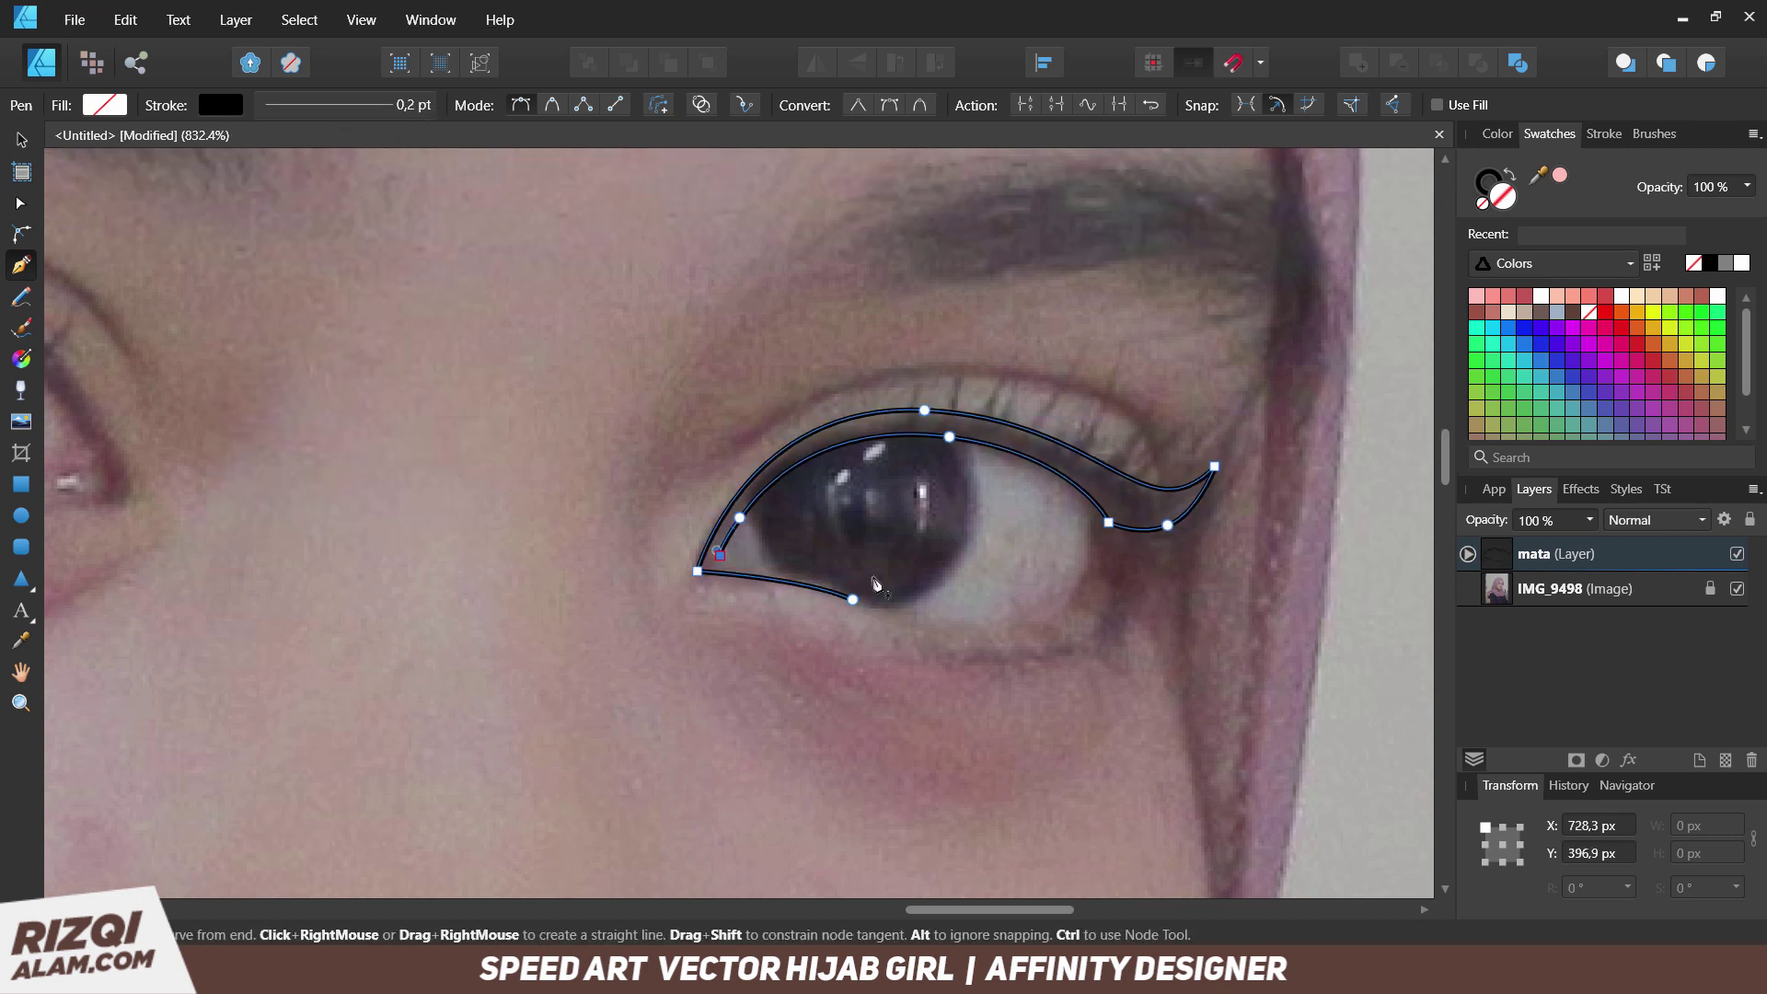
scroll(722, 496, "up", 1)
key("ctrl+z")
key("ctrl+z")
key("ctrl+z")
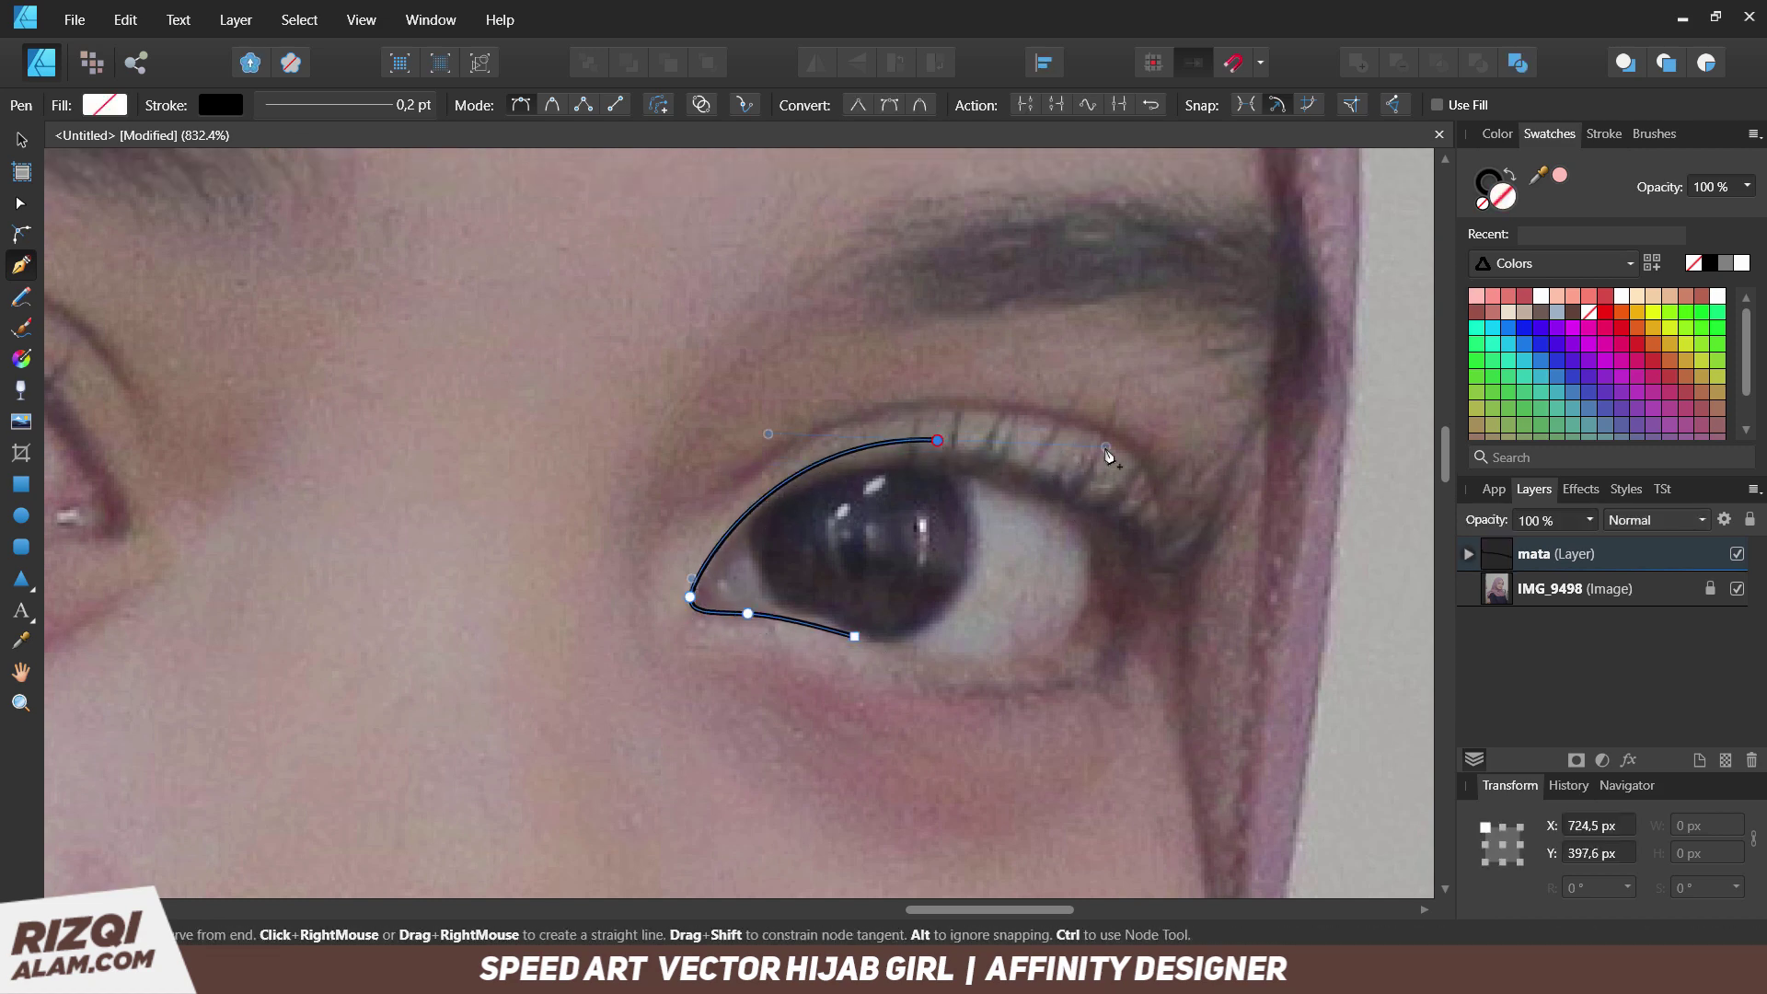
Redraw the eyelid outline around the outer corner and lower lid, then finish it.
left_click(1213, 514)
left_click_drag(1163, 563, 1136, 580)
left_click(740, 563)
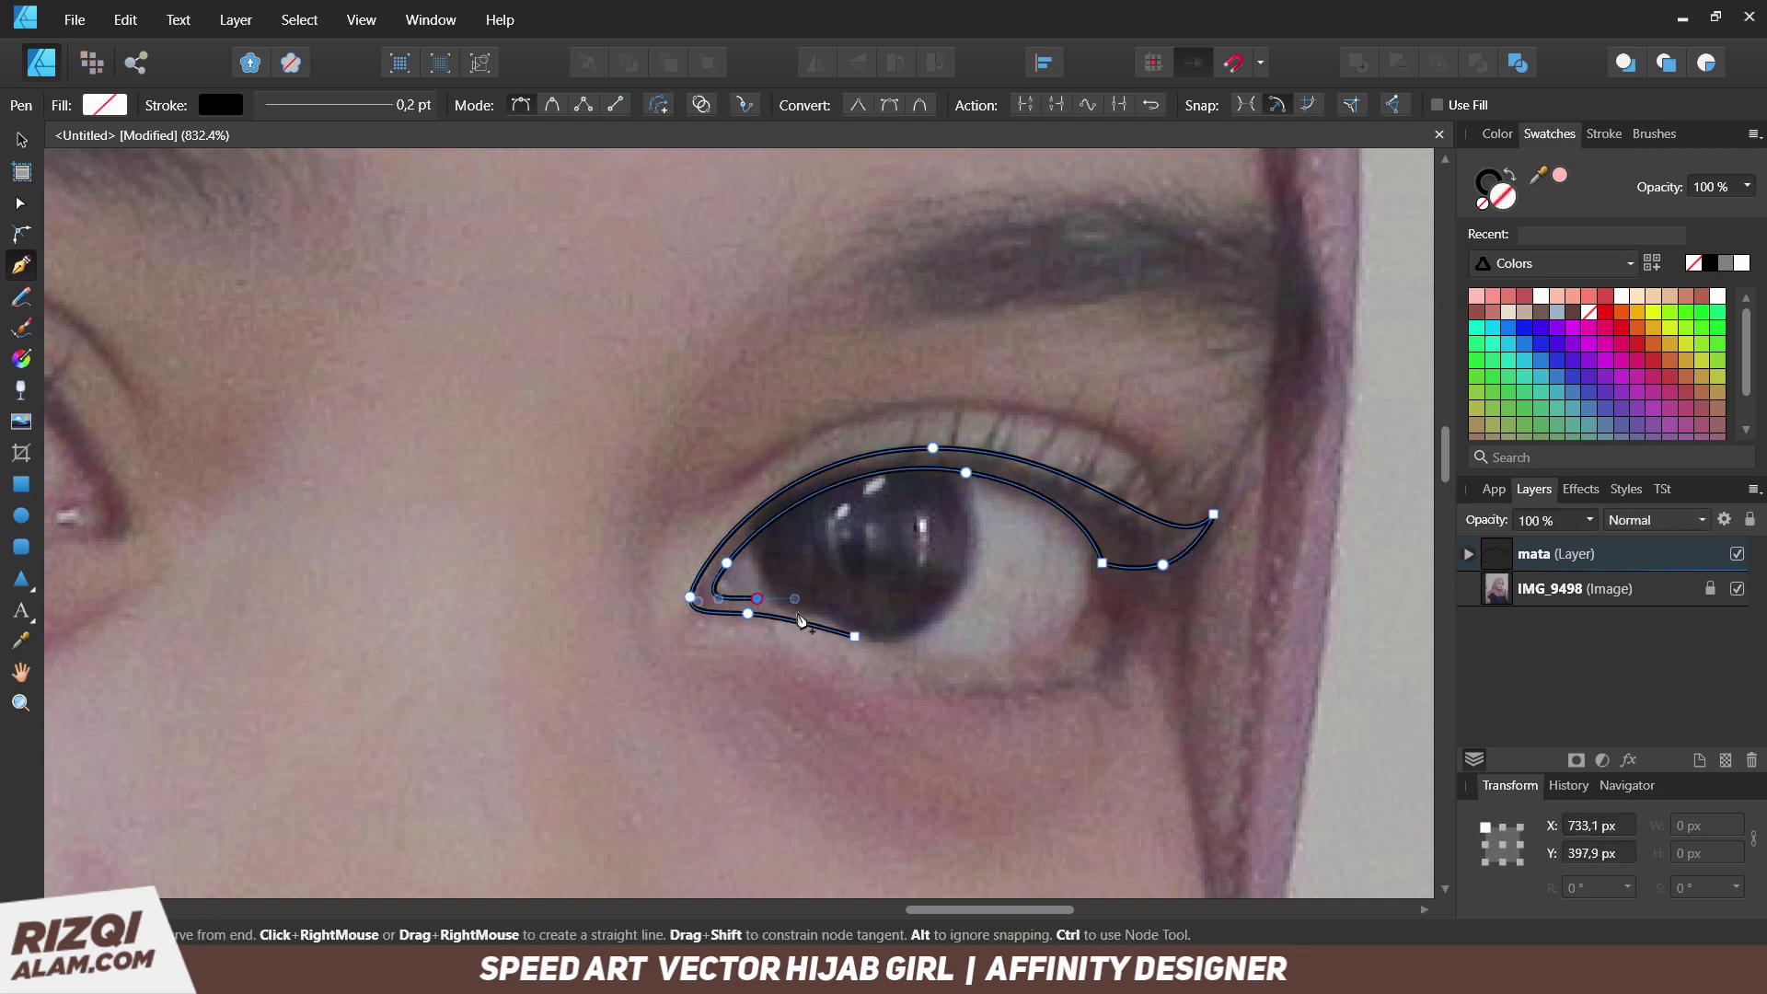
scroll(741, 564, "up", 1)
scroll(741, 563, "up", 1)
left_click(681, 571)
left_click_drag(992, 582, 1105, 550)
left_click(1064, 339)
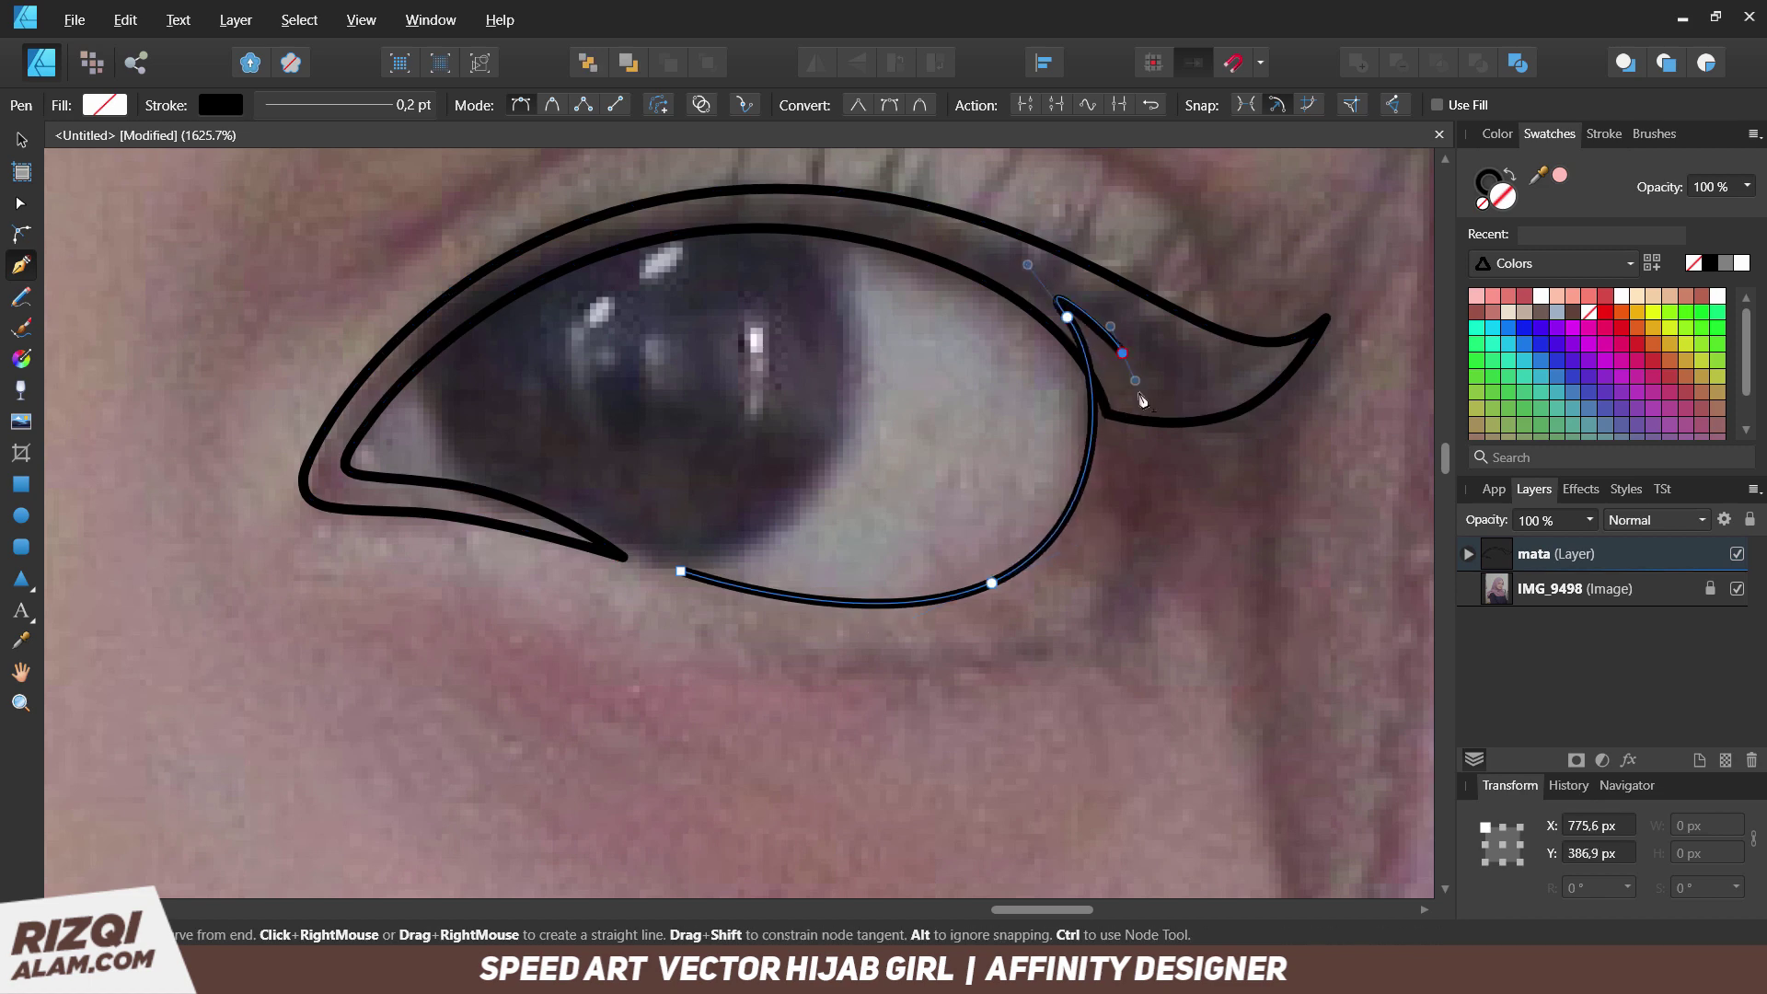
left_click(1008, 302)
scroll(1104, 516, "down", 1)
left_click_drag(1061, 475, 1032, 527)
key("Escape")
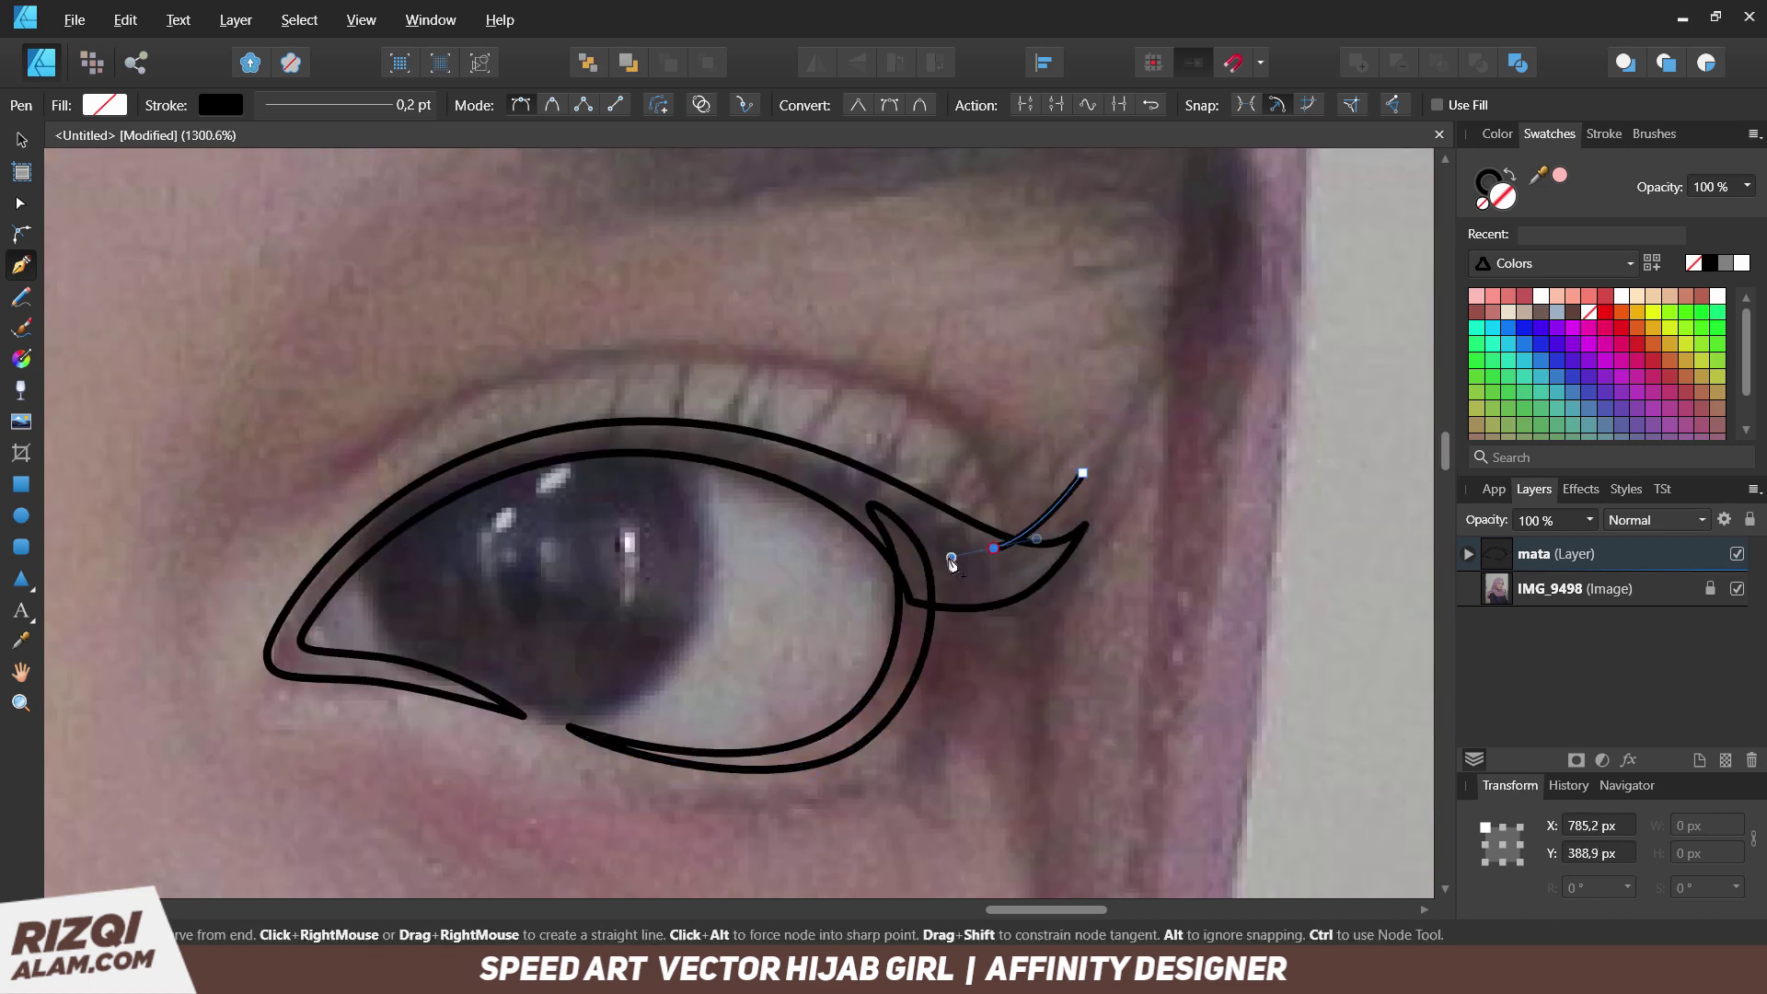
Draw the first curved eyelash strokes rising from the lash line.
left_click(844, 489)
left_click_drag(923, 522, 957, 543)
left_click_drag(1047, 452, 989, 416)
key("Escape")
left_click(847, 493)
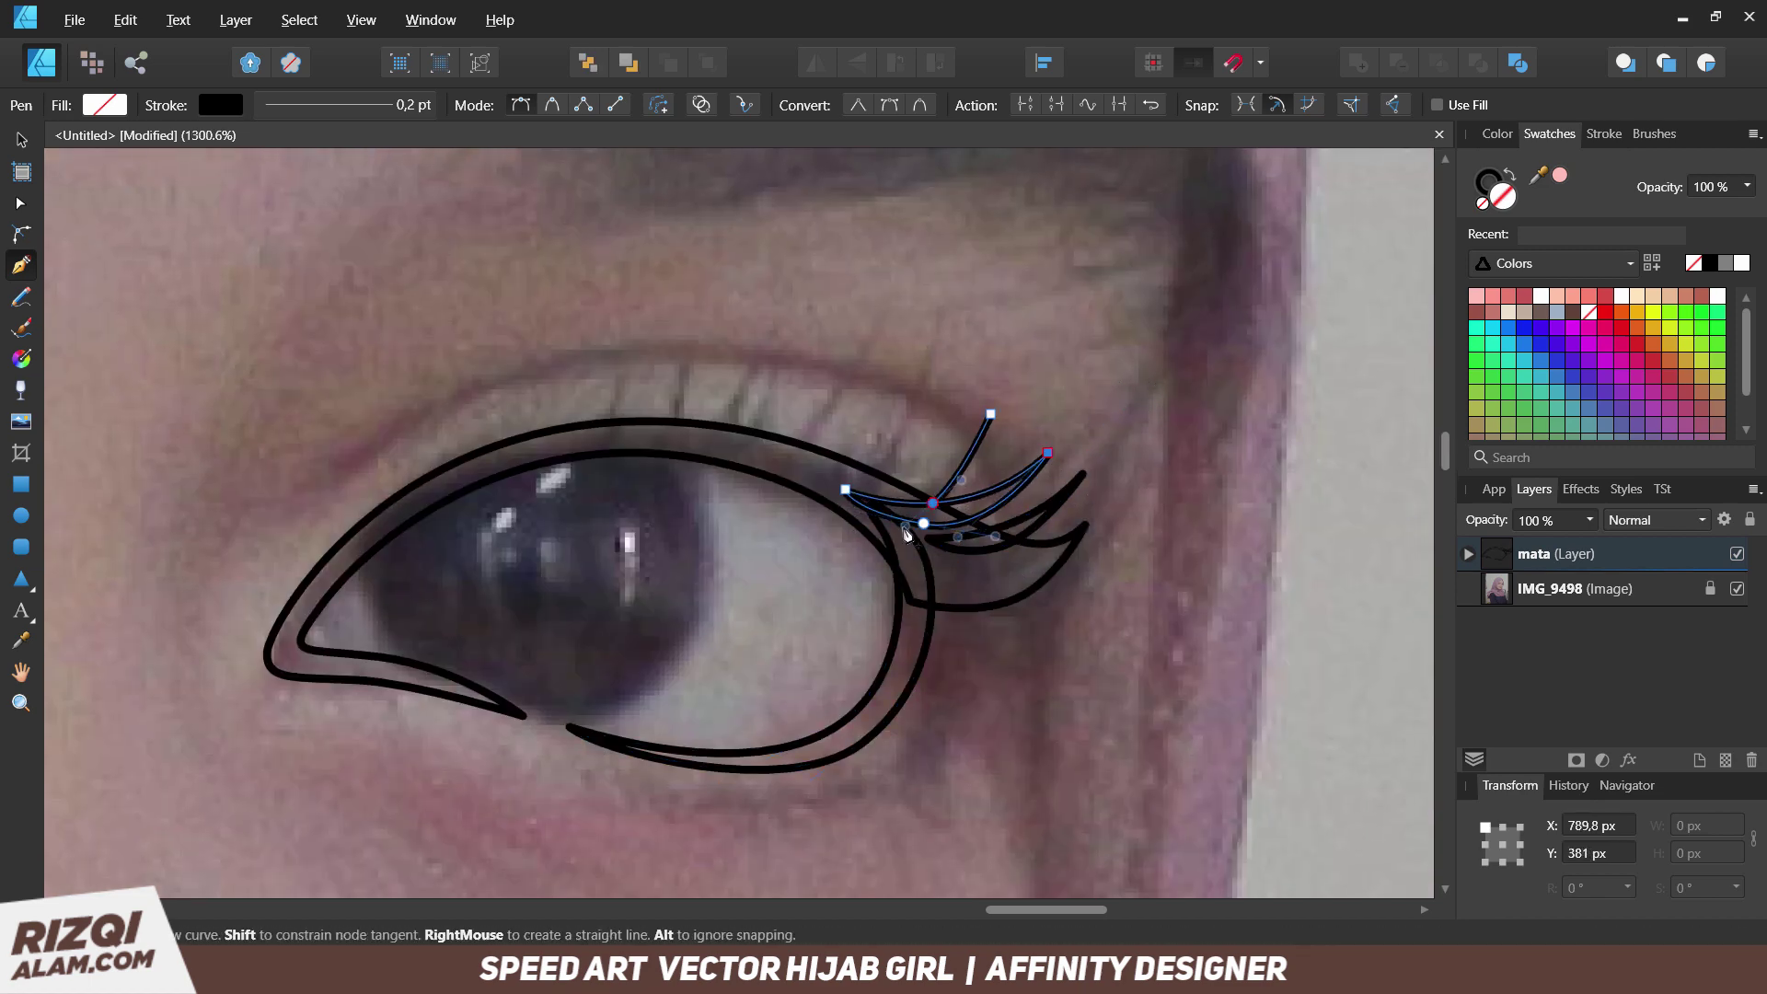
key("Escape")
left_click(820, 480)
left_click_drag(930, 363, 935, 357)
key("Escape")
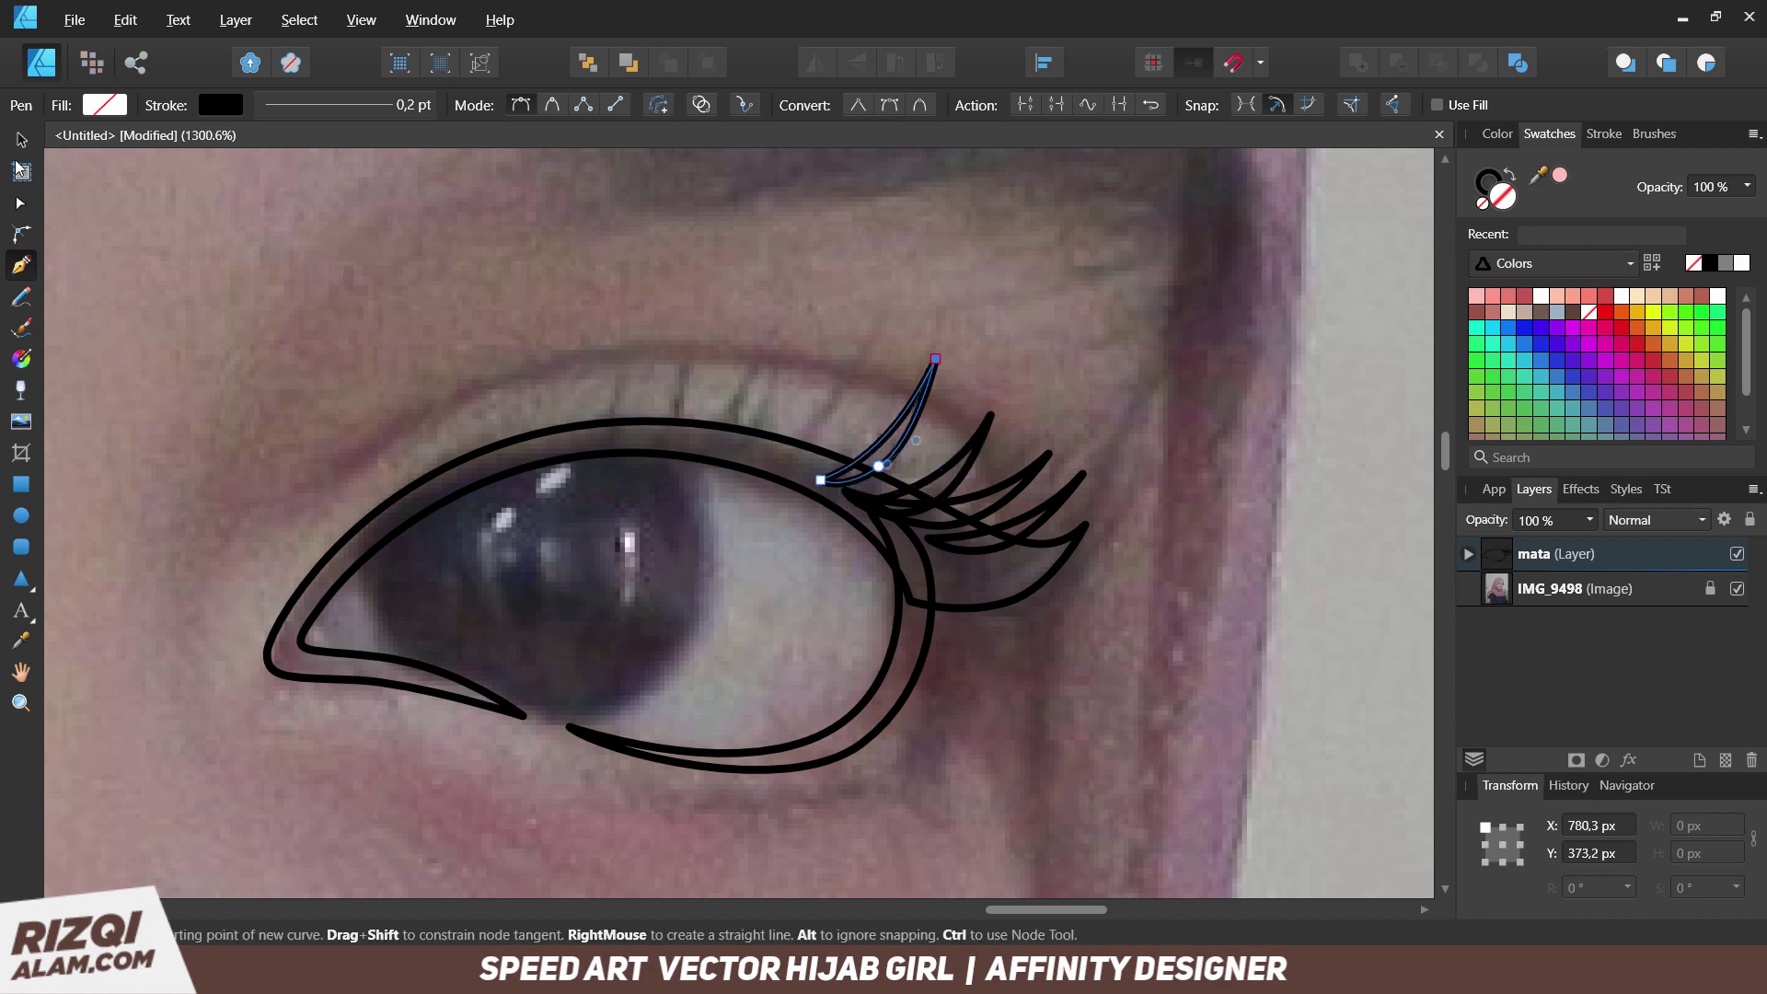
Select all the drawn eye strokes and set their stroke width to 0.1 pt.
key("v")
left_click_drag(237, 335, 1215, 828)
key("p")
left_click(328, 104)
left_click_drag(276, 184, 276, 185)
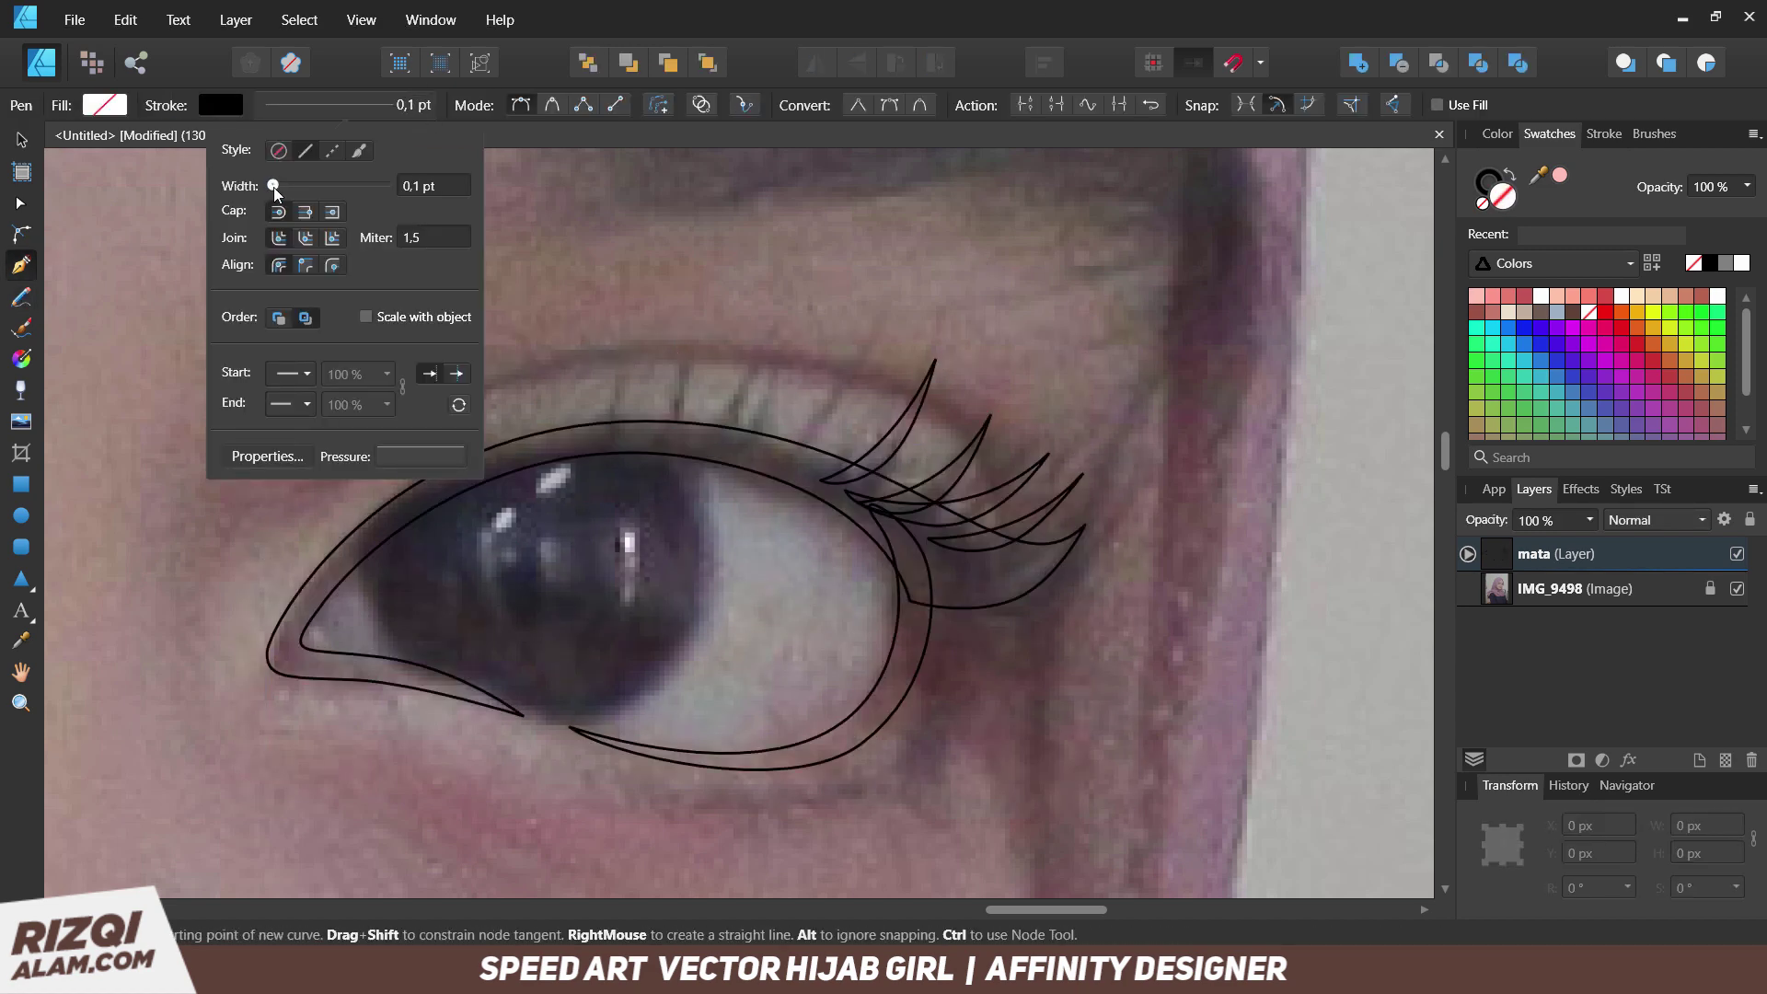
left_click(758, 449)
Add more upper-lid lashes and a curve just below the lower lid.
left_click_drag(805, 445, 838, 430)
left_click(858, 353)
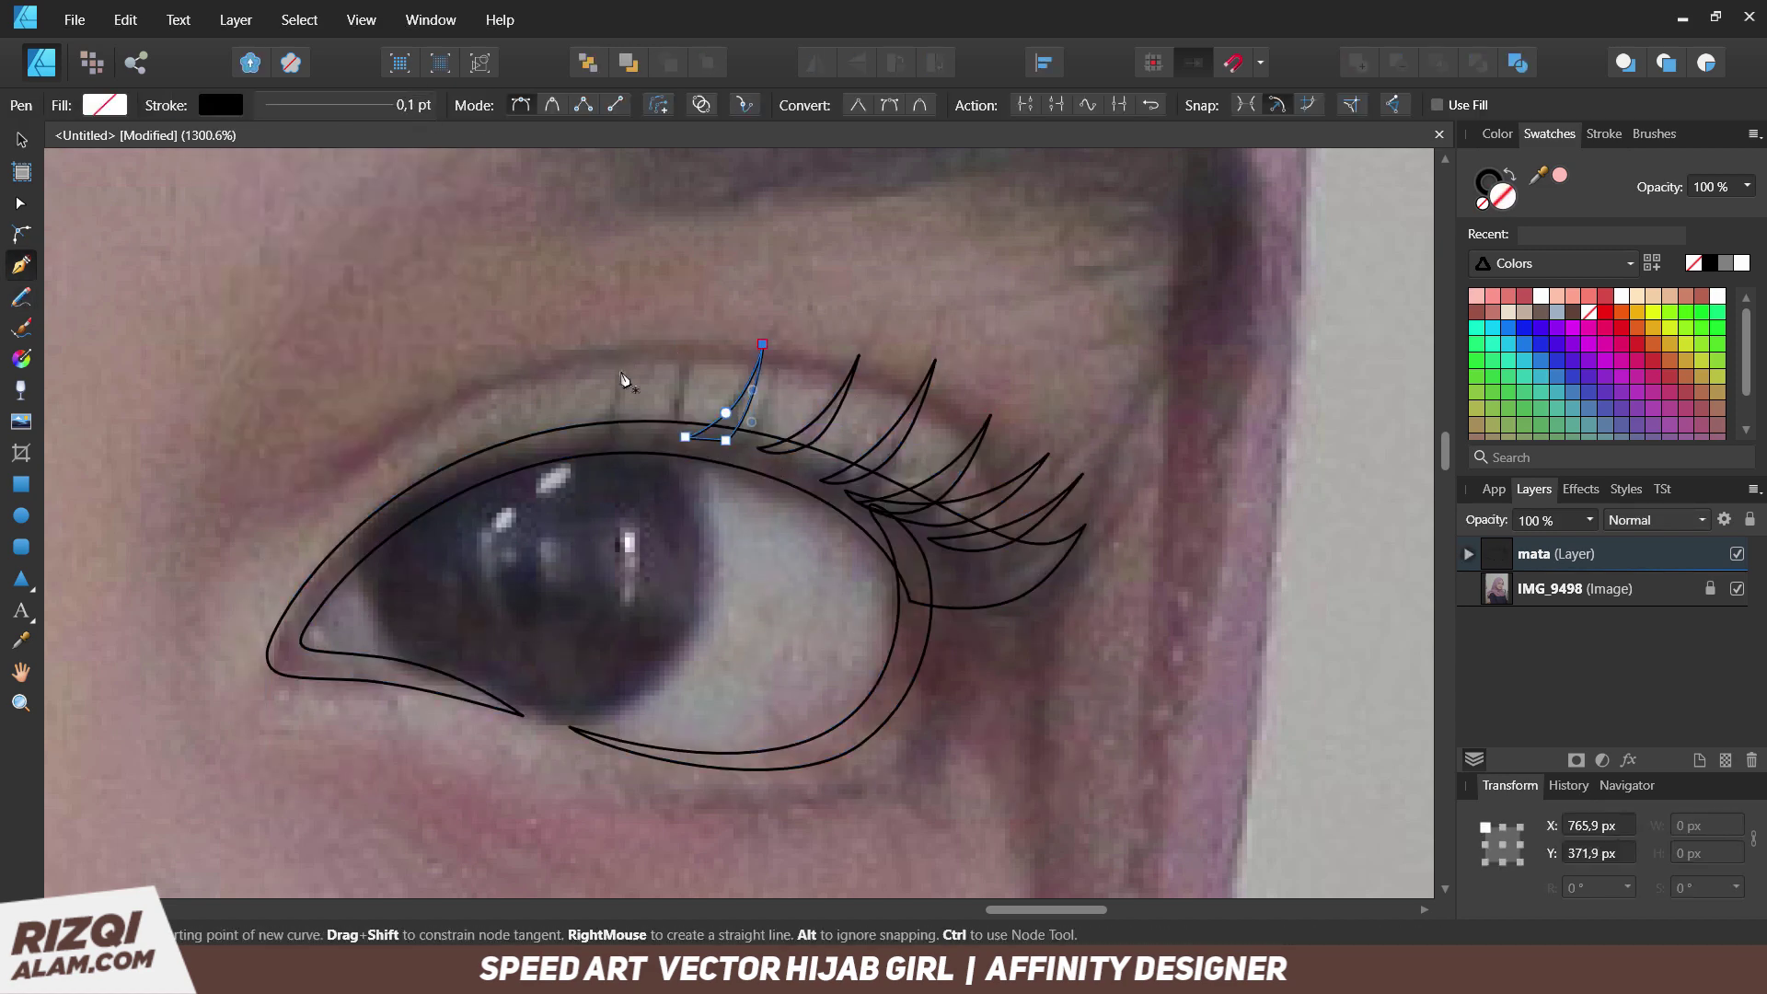
key("Escape")
left_click(623, 369)
left_click(571, 440)
left_click(599, 438)
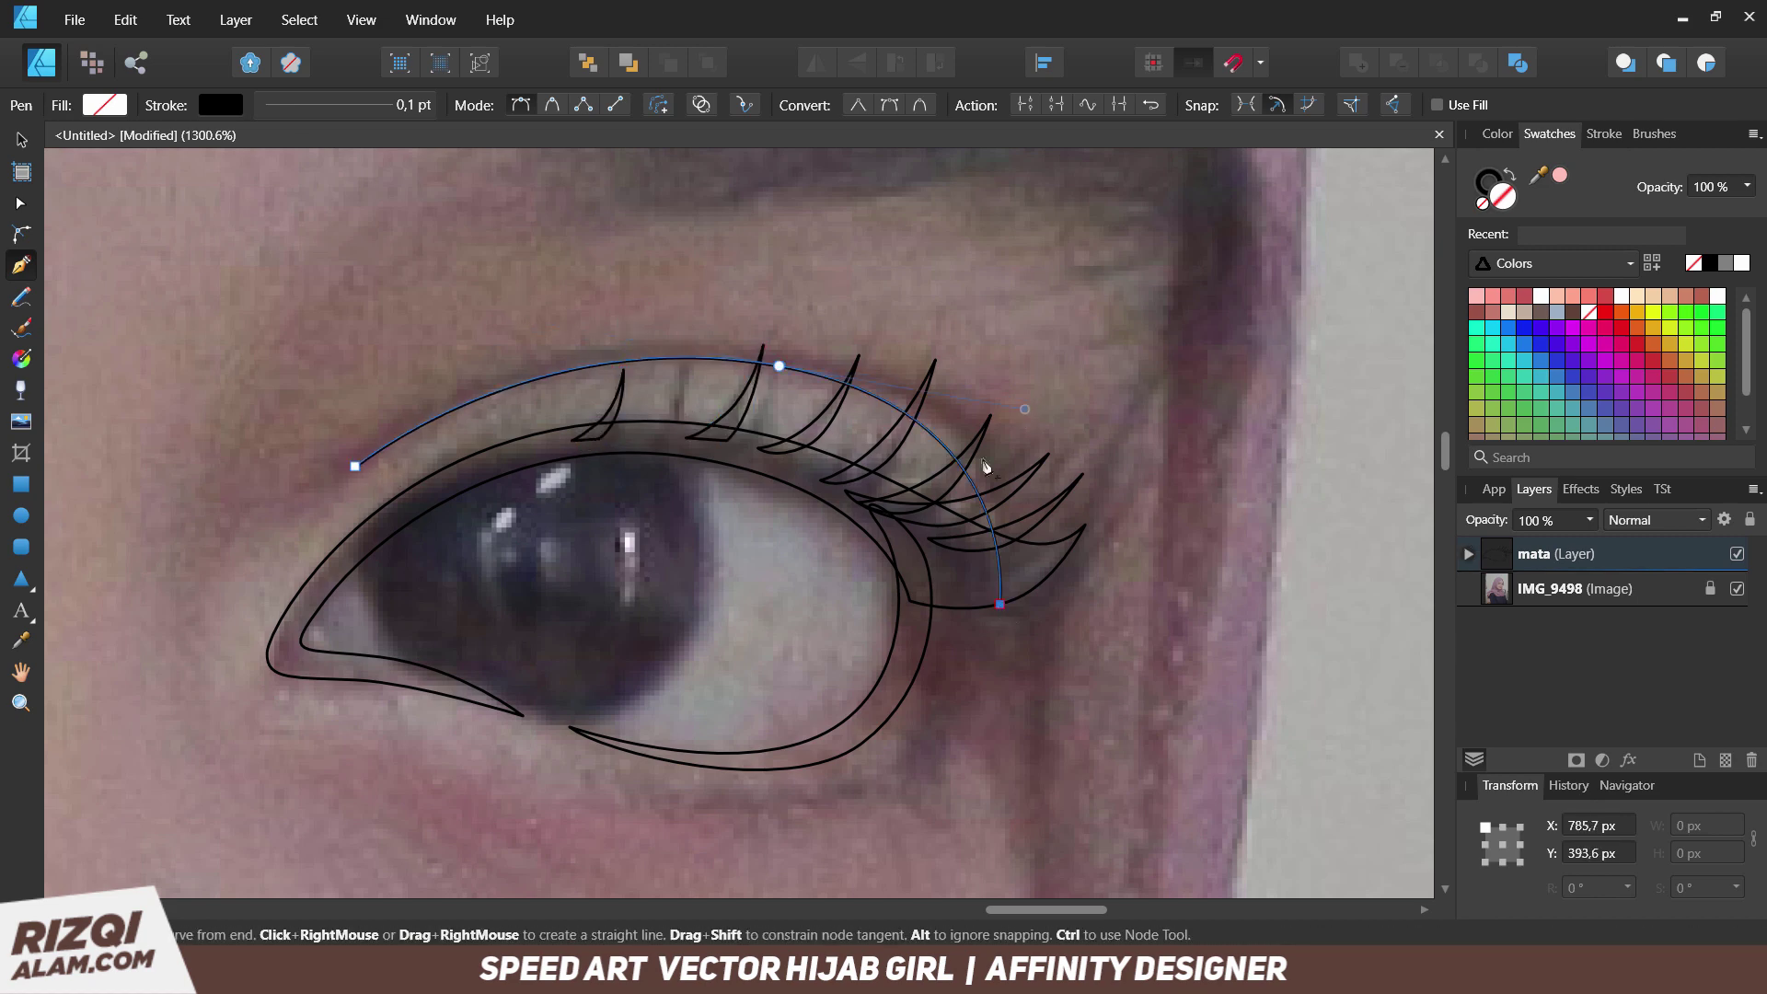
scroll(230, 577, "down", 3)
left_click(513, 575)
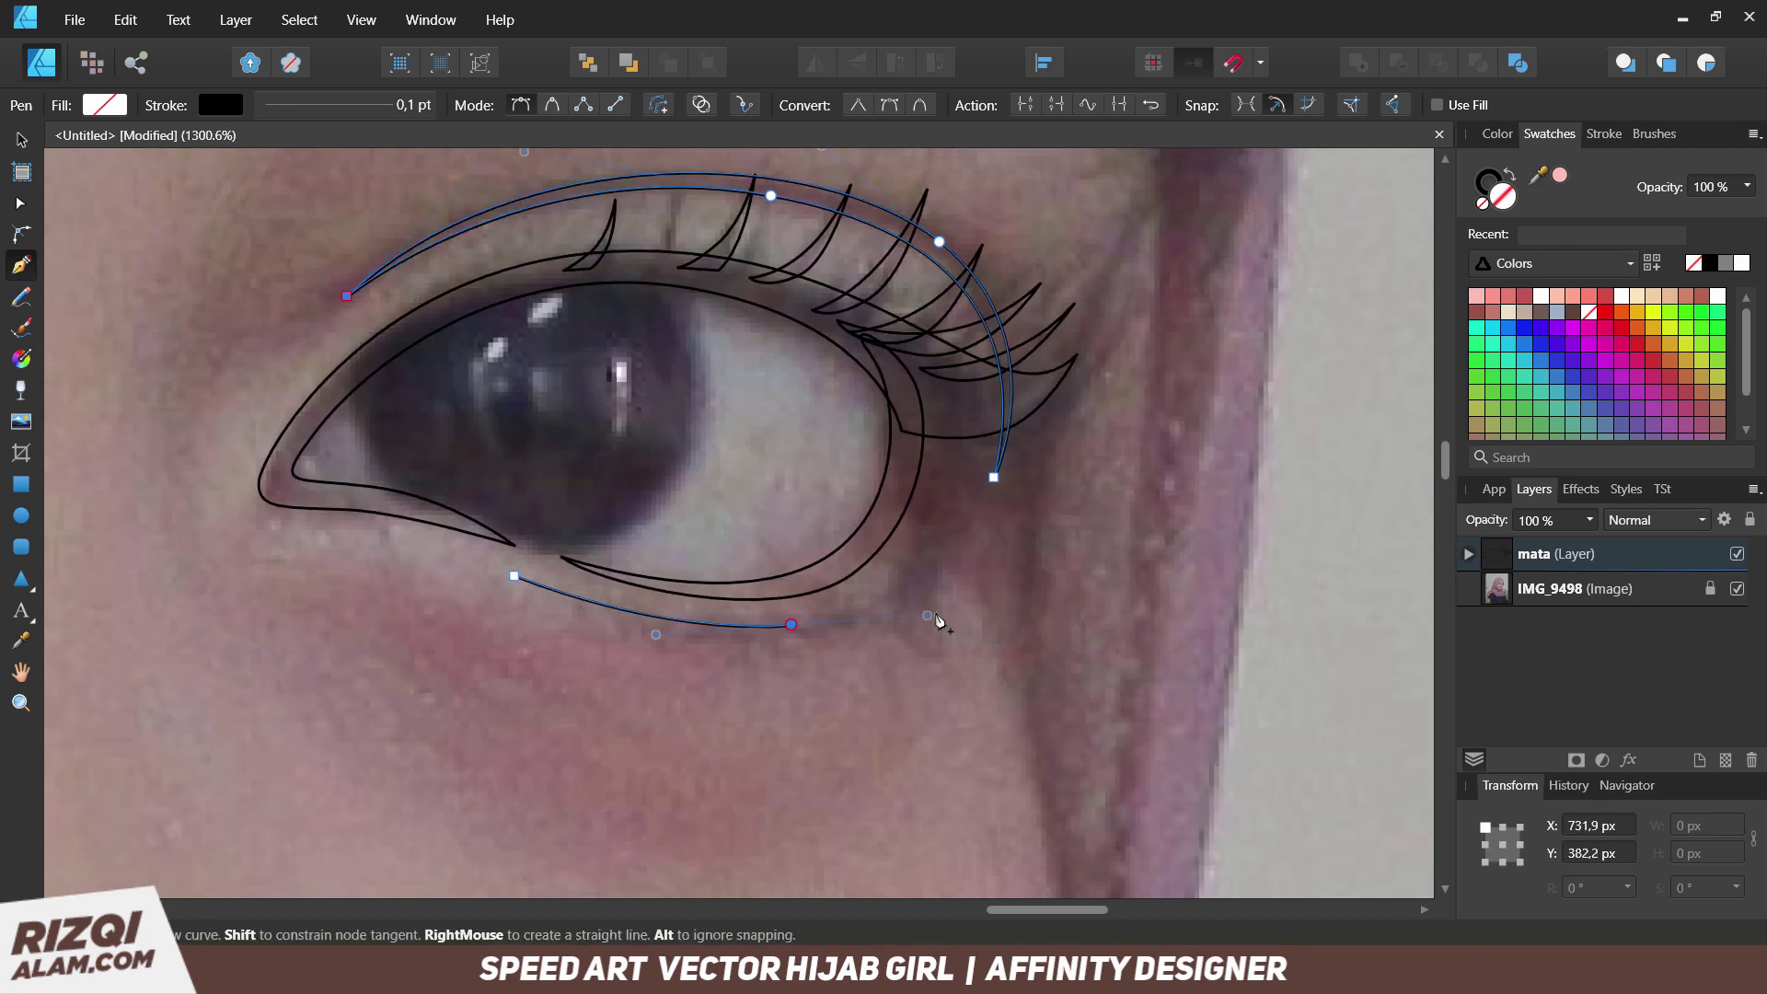
left_click_drag(792, 624, 849, 631)
scroll(465, 549, "up", 3)
Trace the eyebrow above the eye, with hair-strand nodes at its outer end.
left_click(491, 485)
left_click(578, 385)
left_click(643, 338)
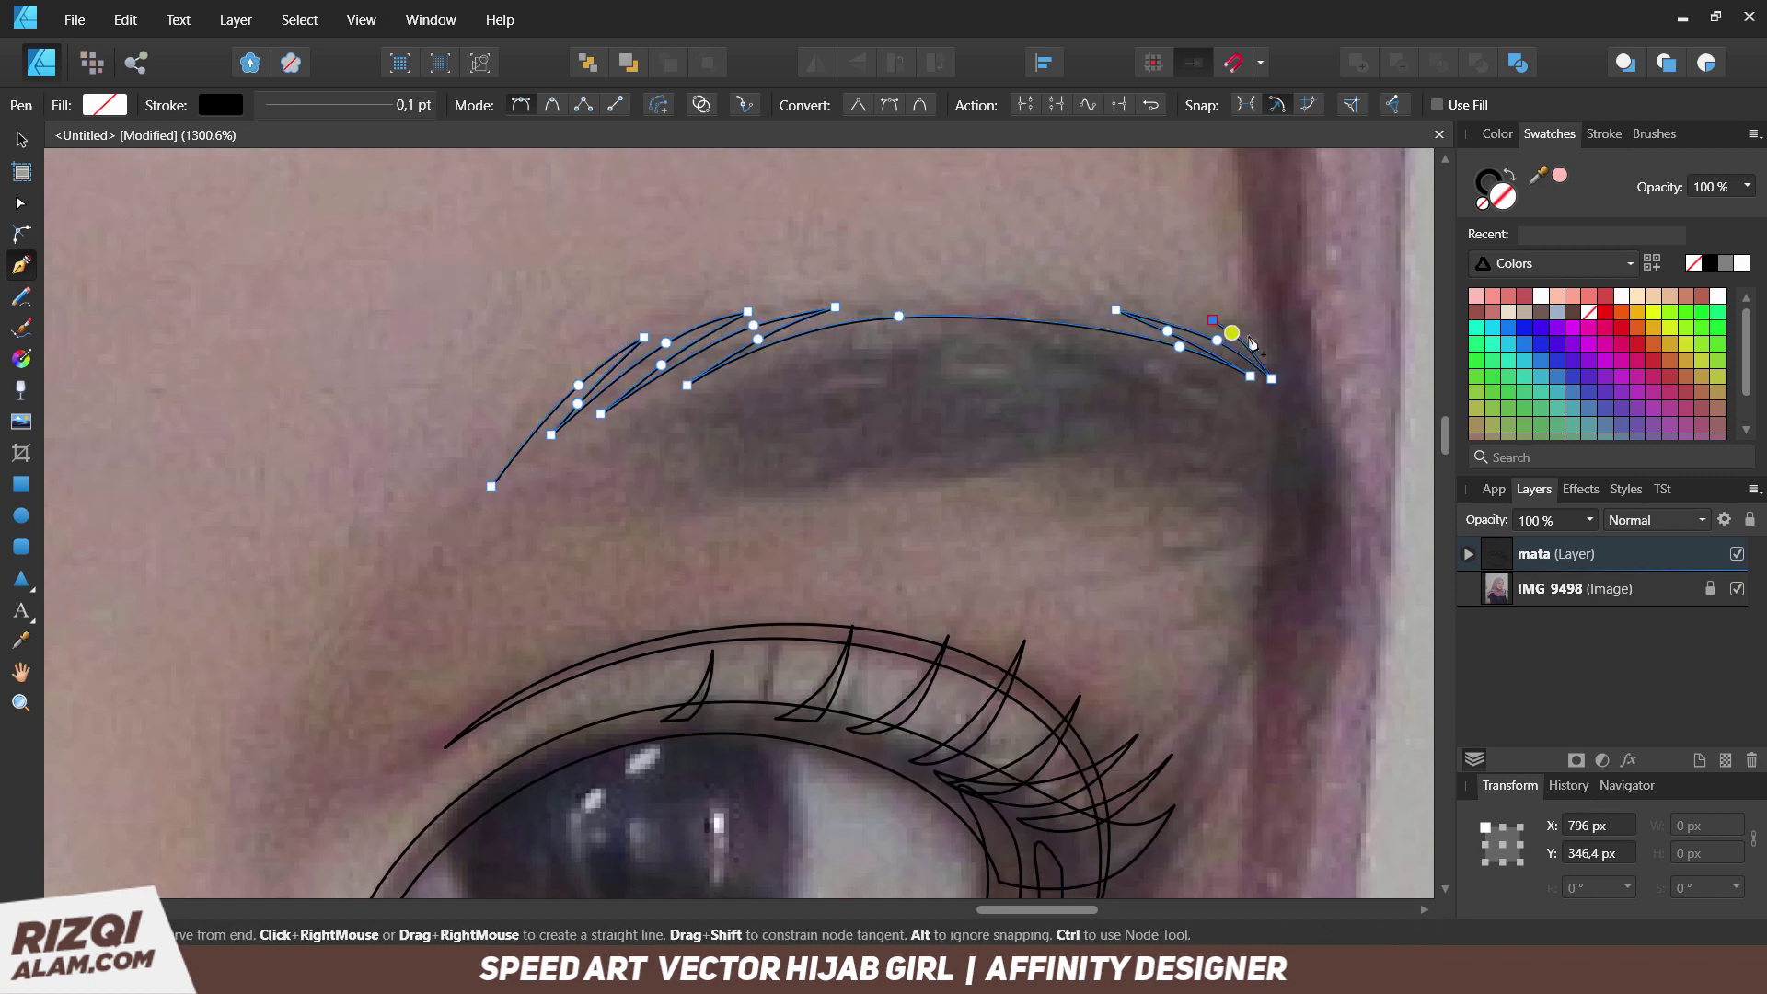
scroll(1299, 590, "up", 1)
scroll(1259, 691, "up", 2)
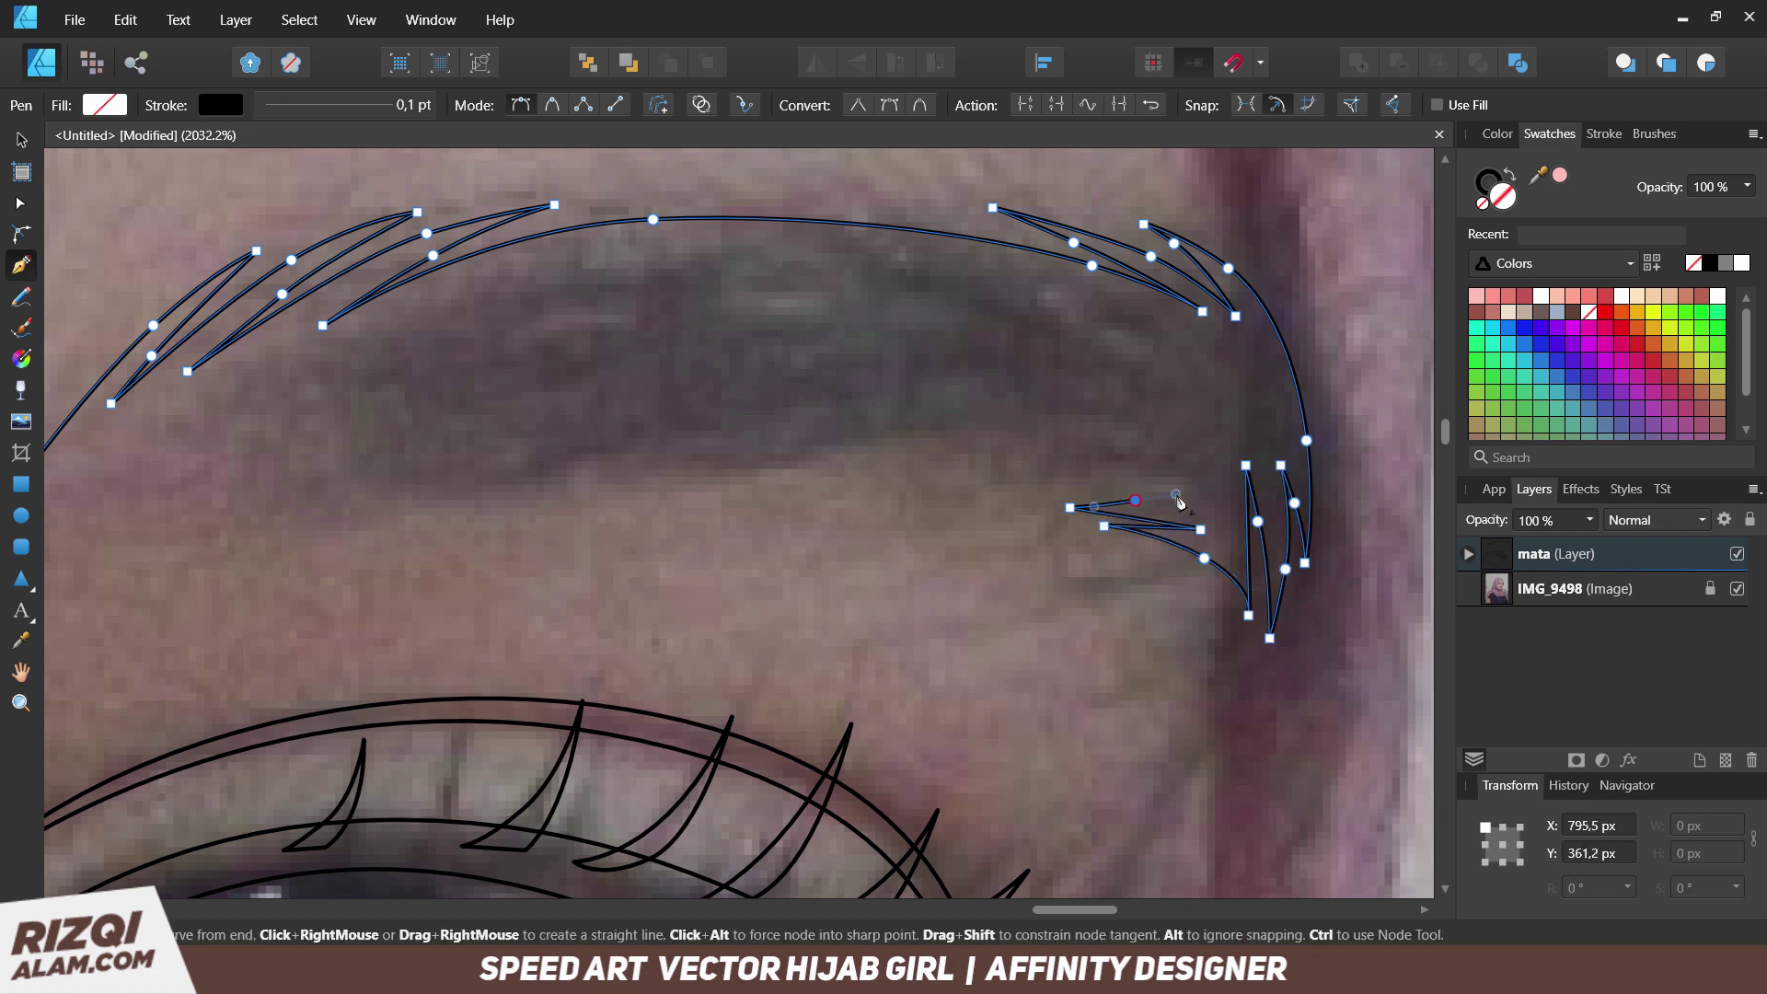
left_click(962, 478)
left_click(750, 471)
scroll(750, 471, "left", 4)
left_click(769, 441)
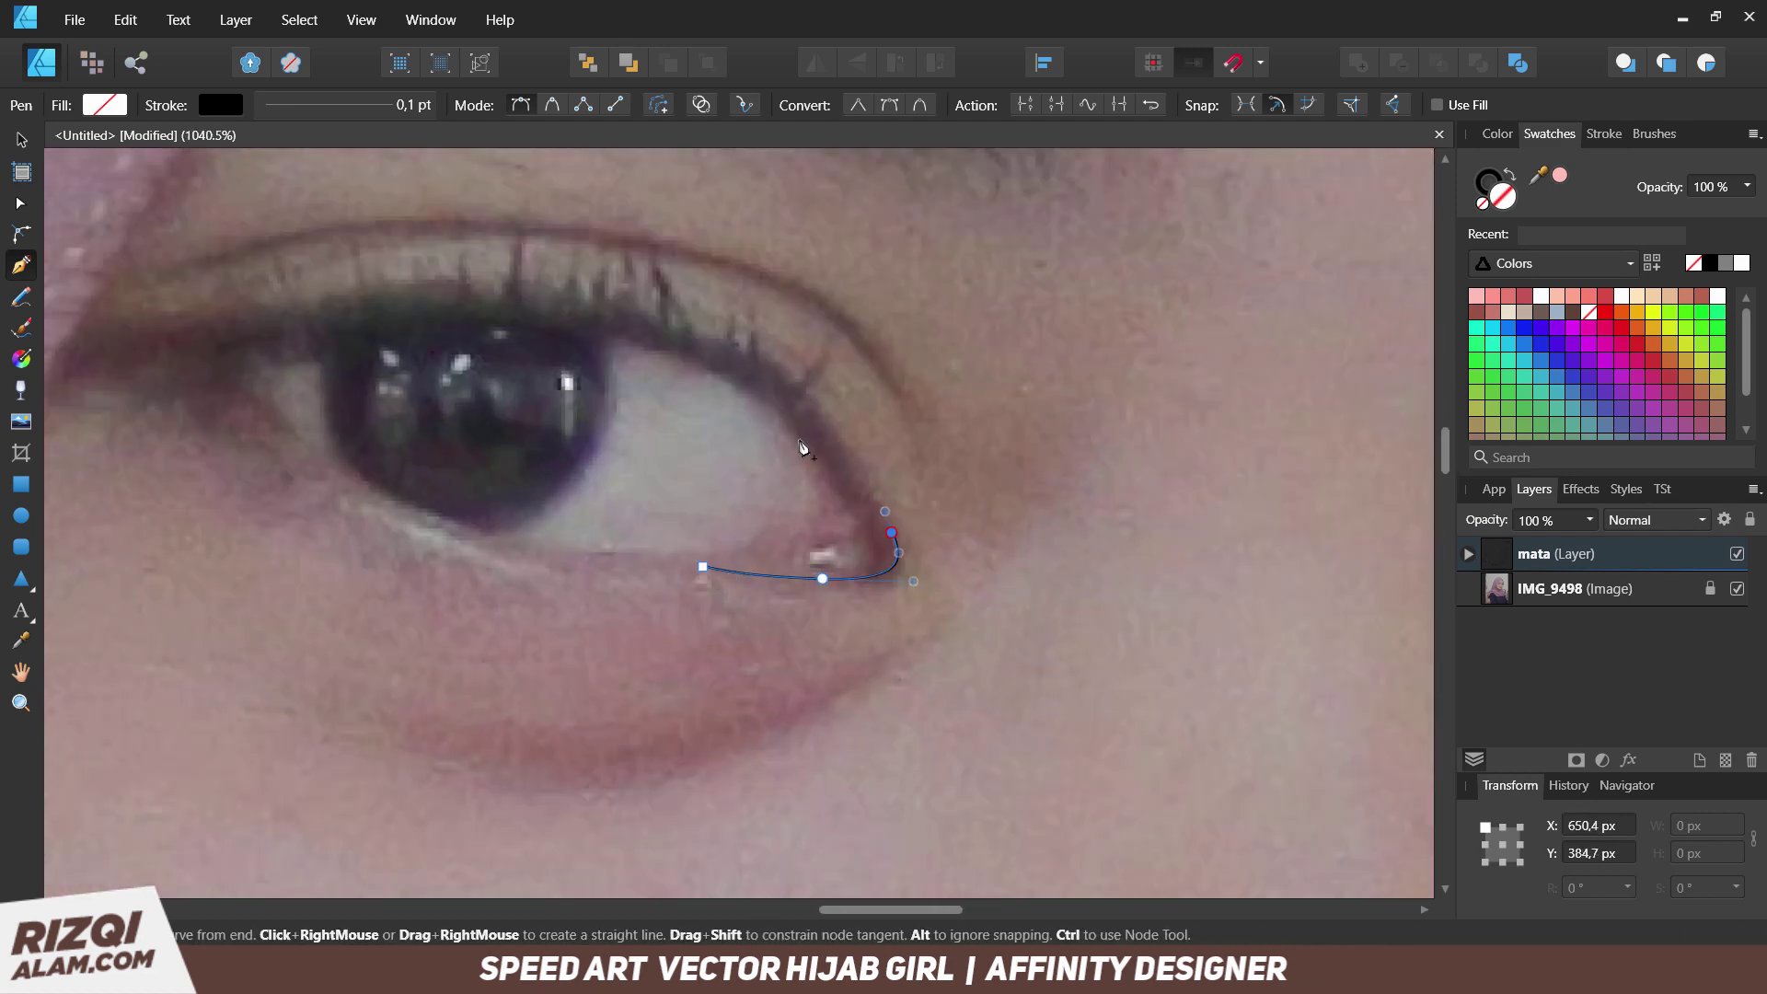
Trace the left eye's upper eyelid and inner corner, closing the eyelid path.
left_click_drag(761, 352, 688, 307)
scroll(747, 414, "left", 4)
scroll(748, 414, "up", 1)
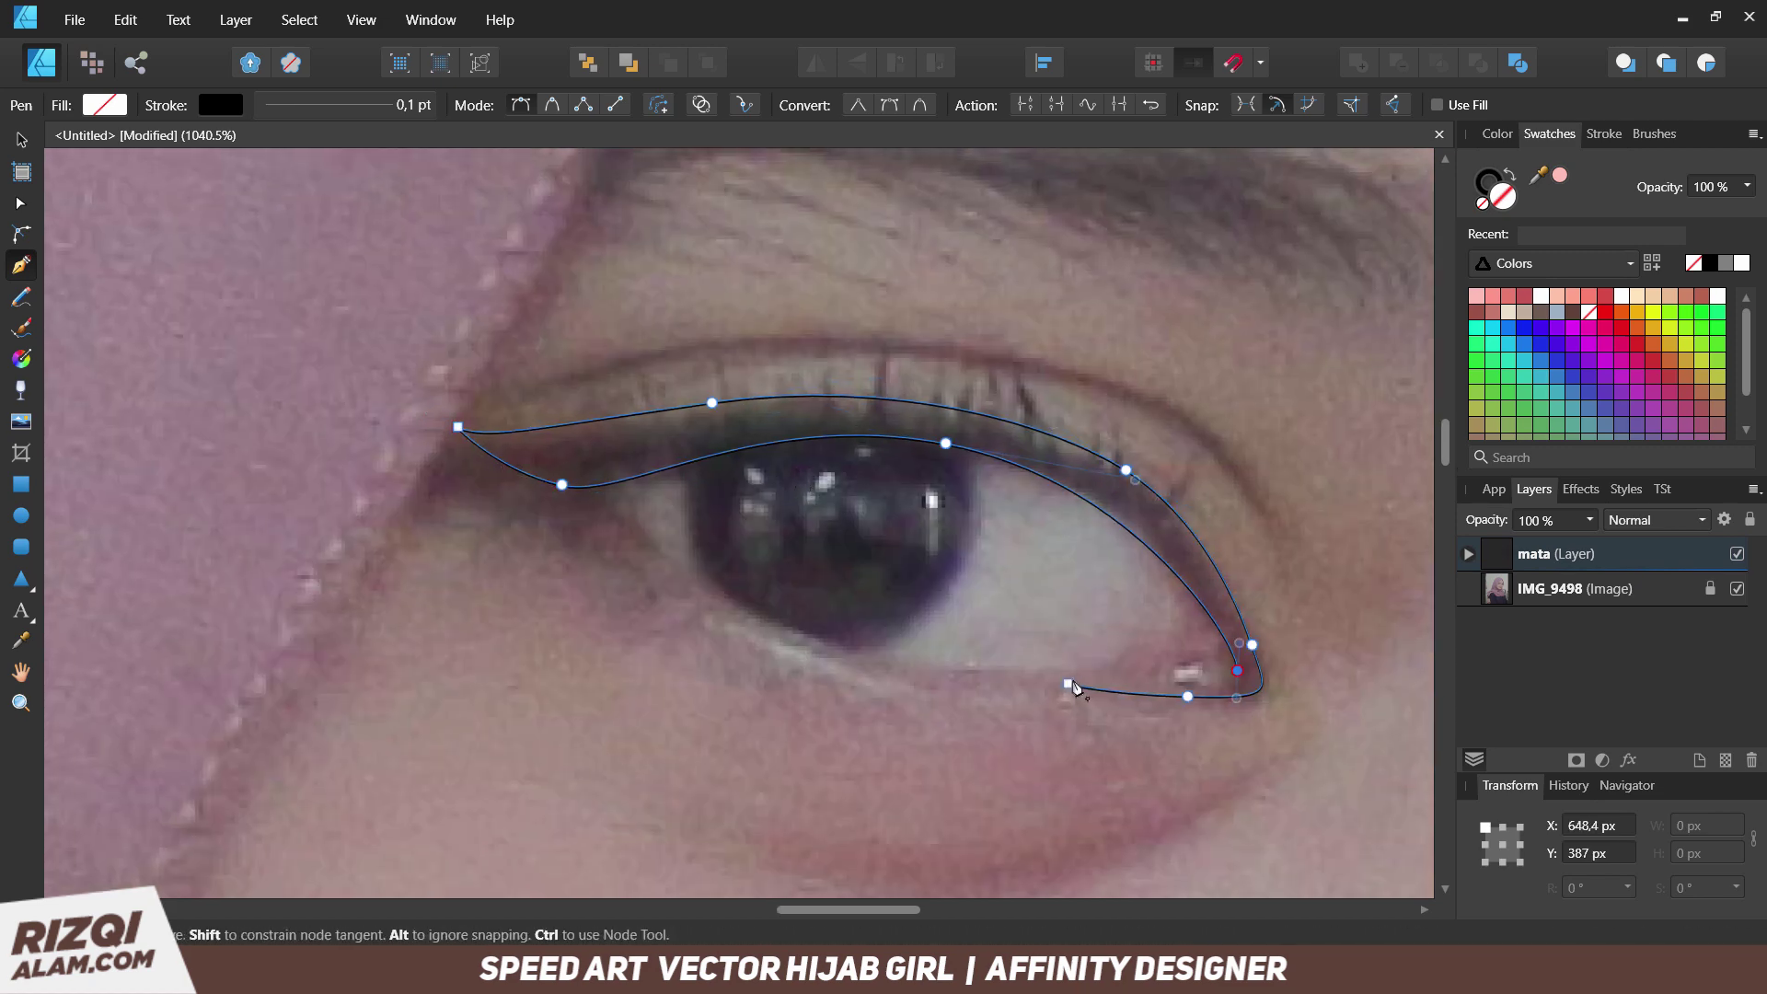
scroll(1073, 686, "up", 2)
scroll(1073, 686, "up", 2)
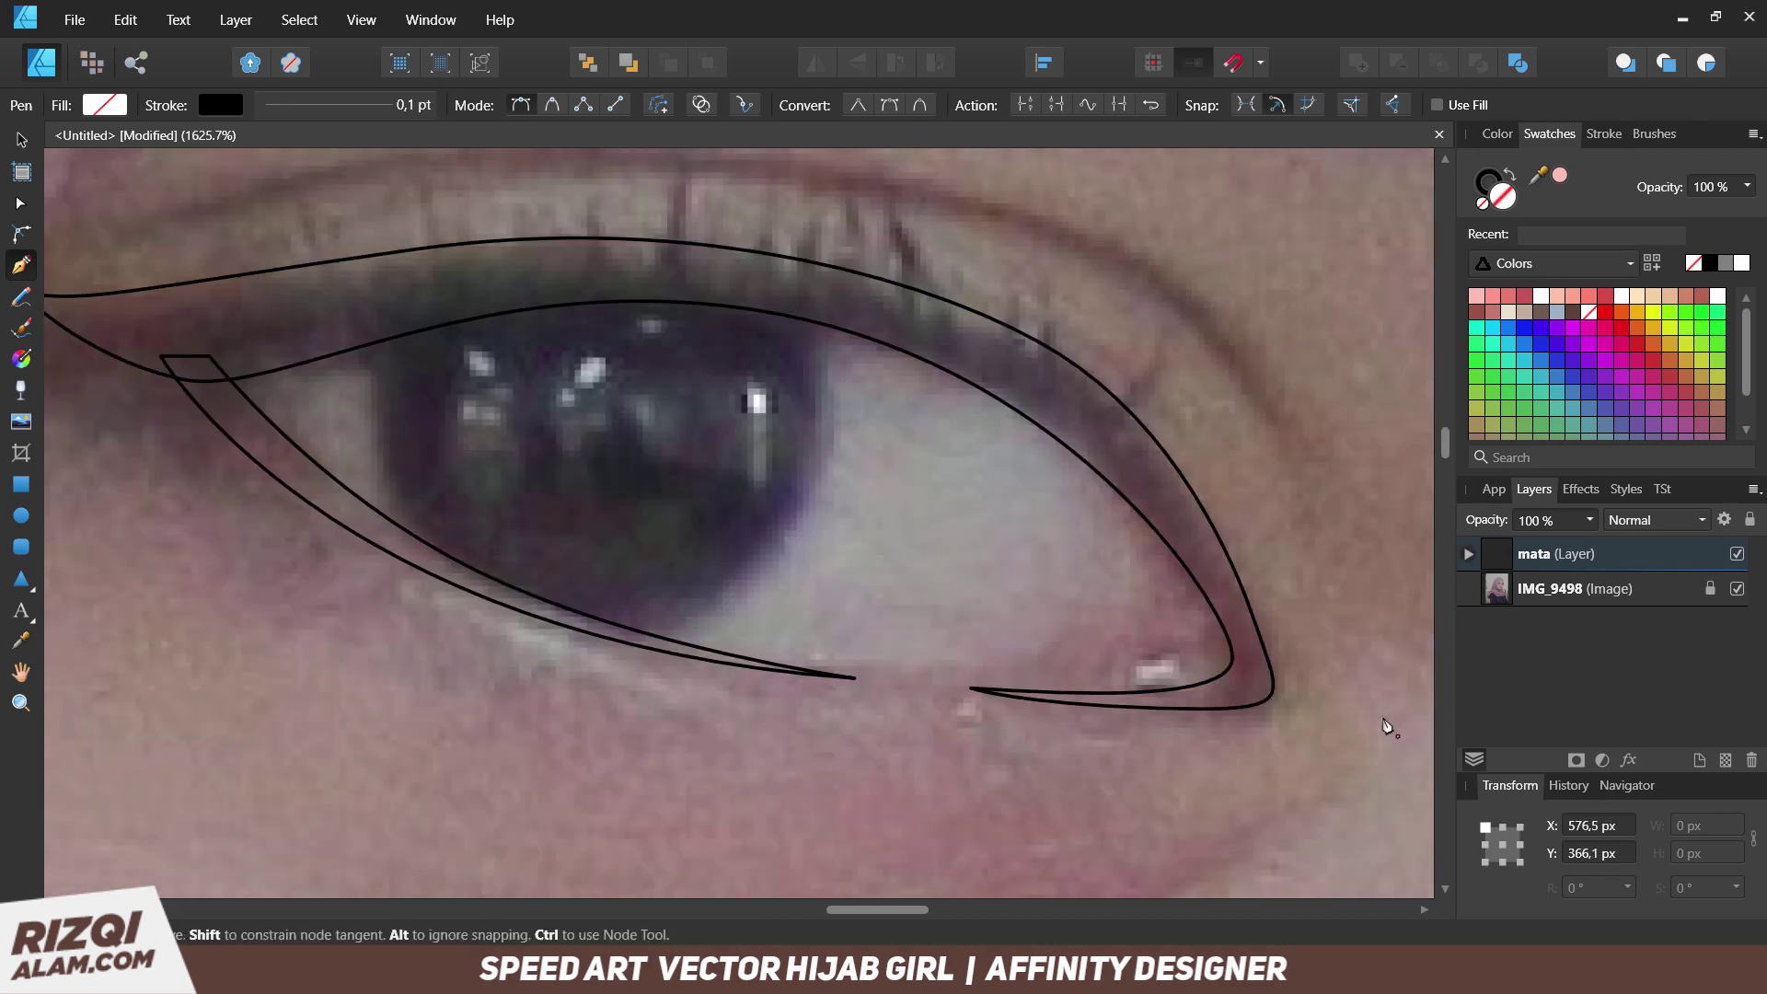
left_click_drag(1070, 695, 1149, 617)
left_click_drag(1123, 473, 1154, 511)
scroll(994, 522, "up", 3)
scroll(994, 521, "left", 1)
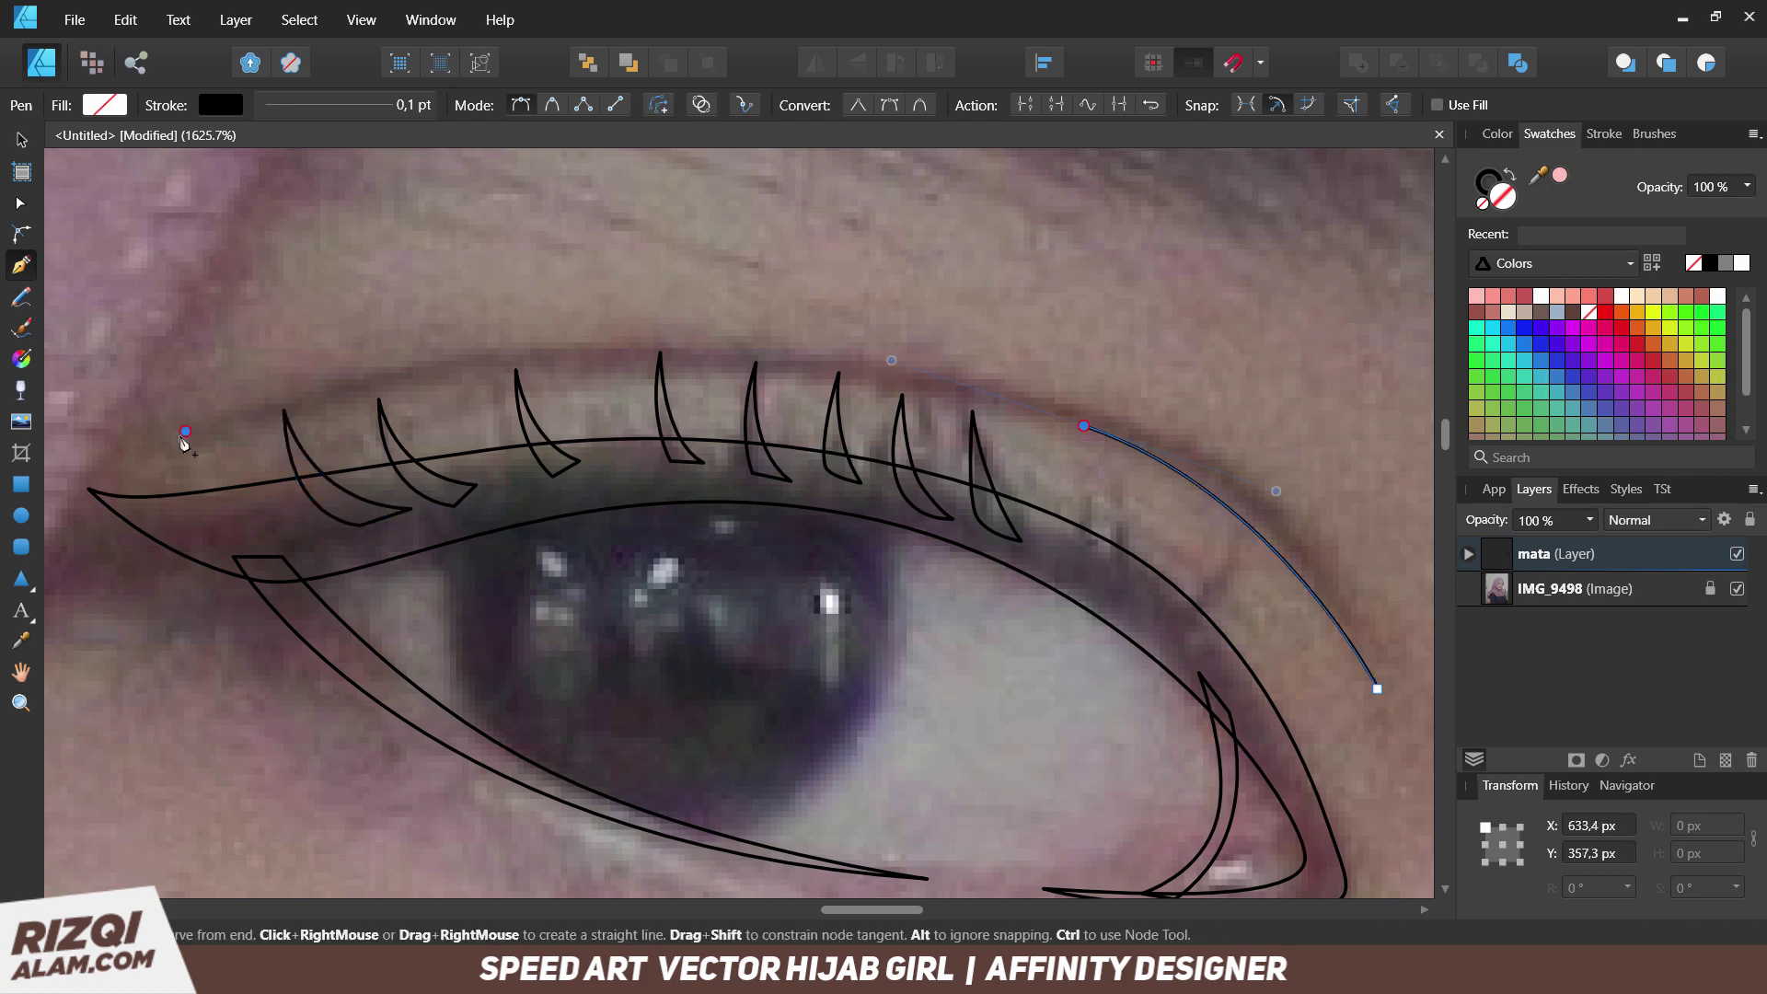
left_click(244, 422)
Close the lash path and outline the left eyebrow's top edge to its tail.
scroll(817, 552, "down", 2)
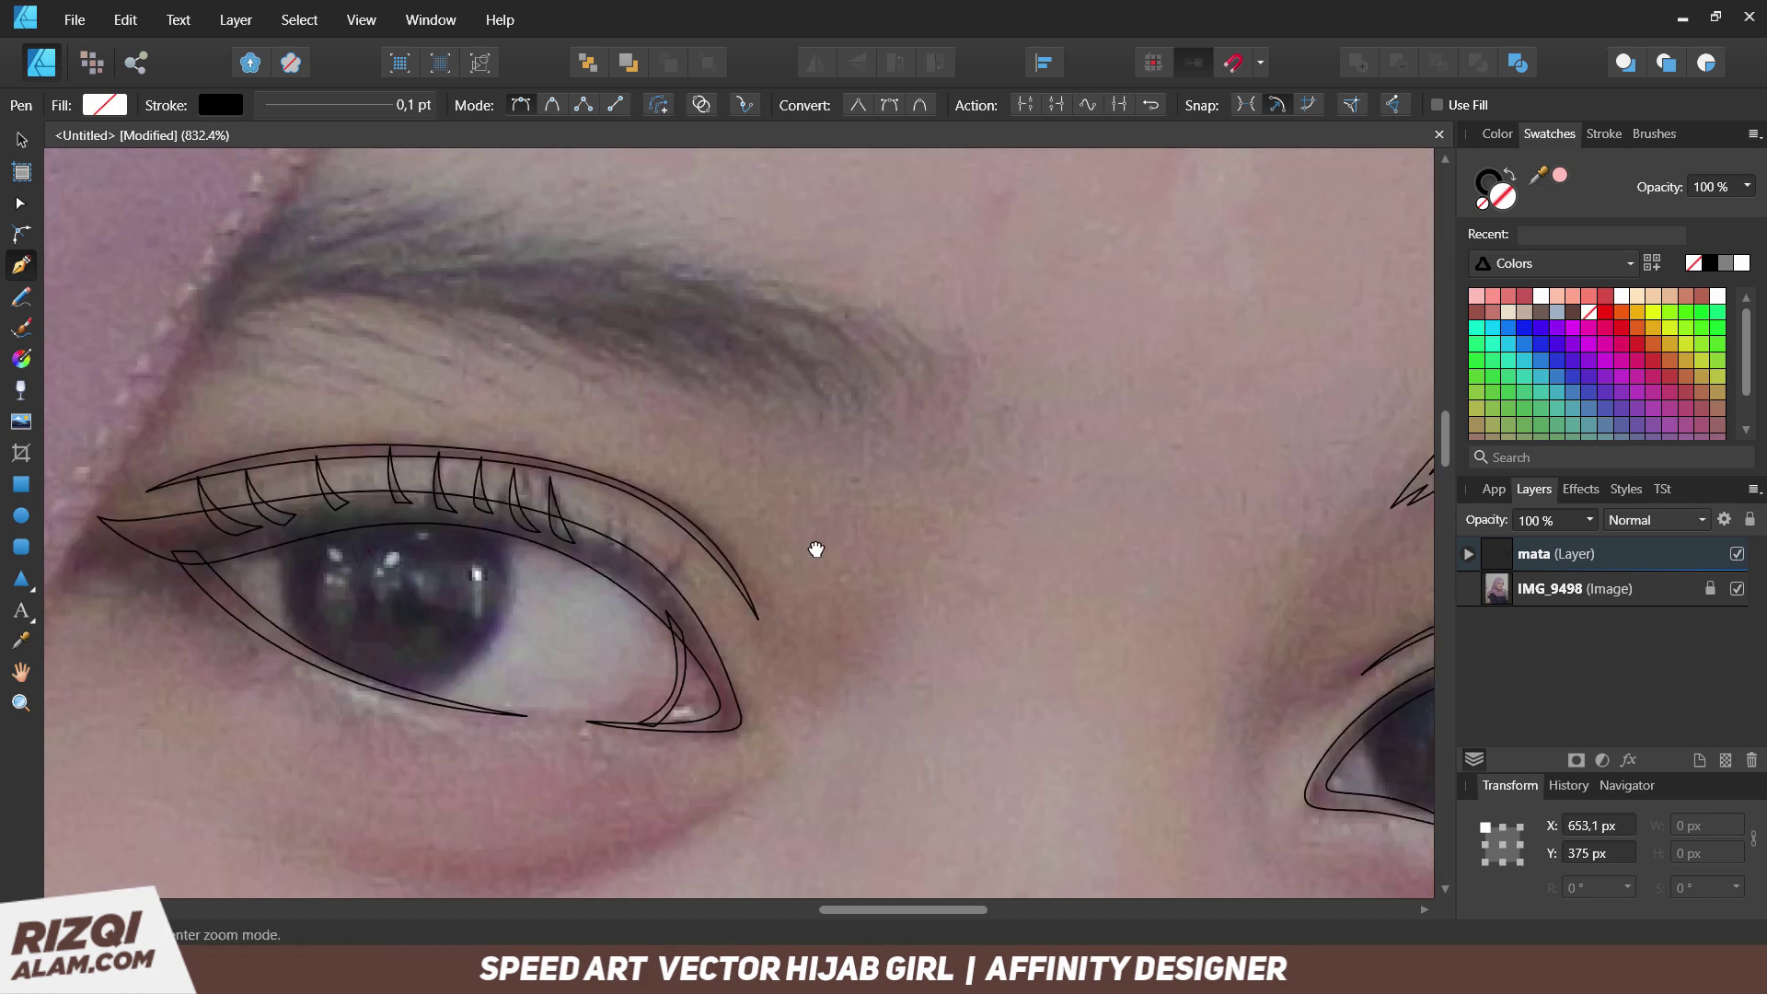
scroll(286, 692, "up", 2)
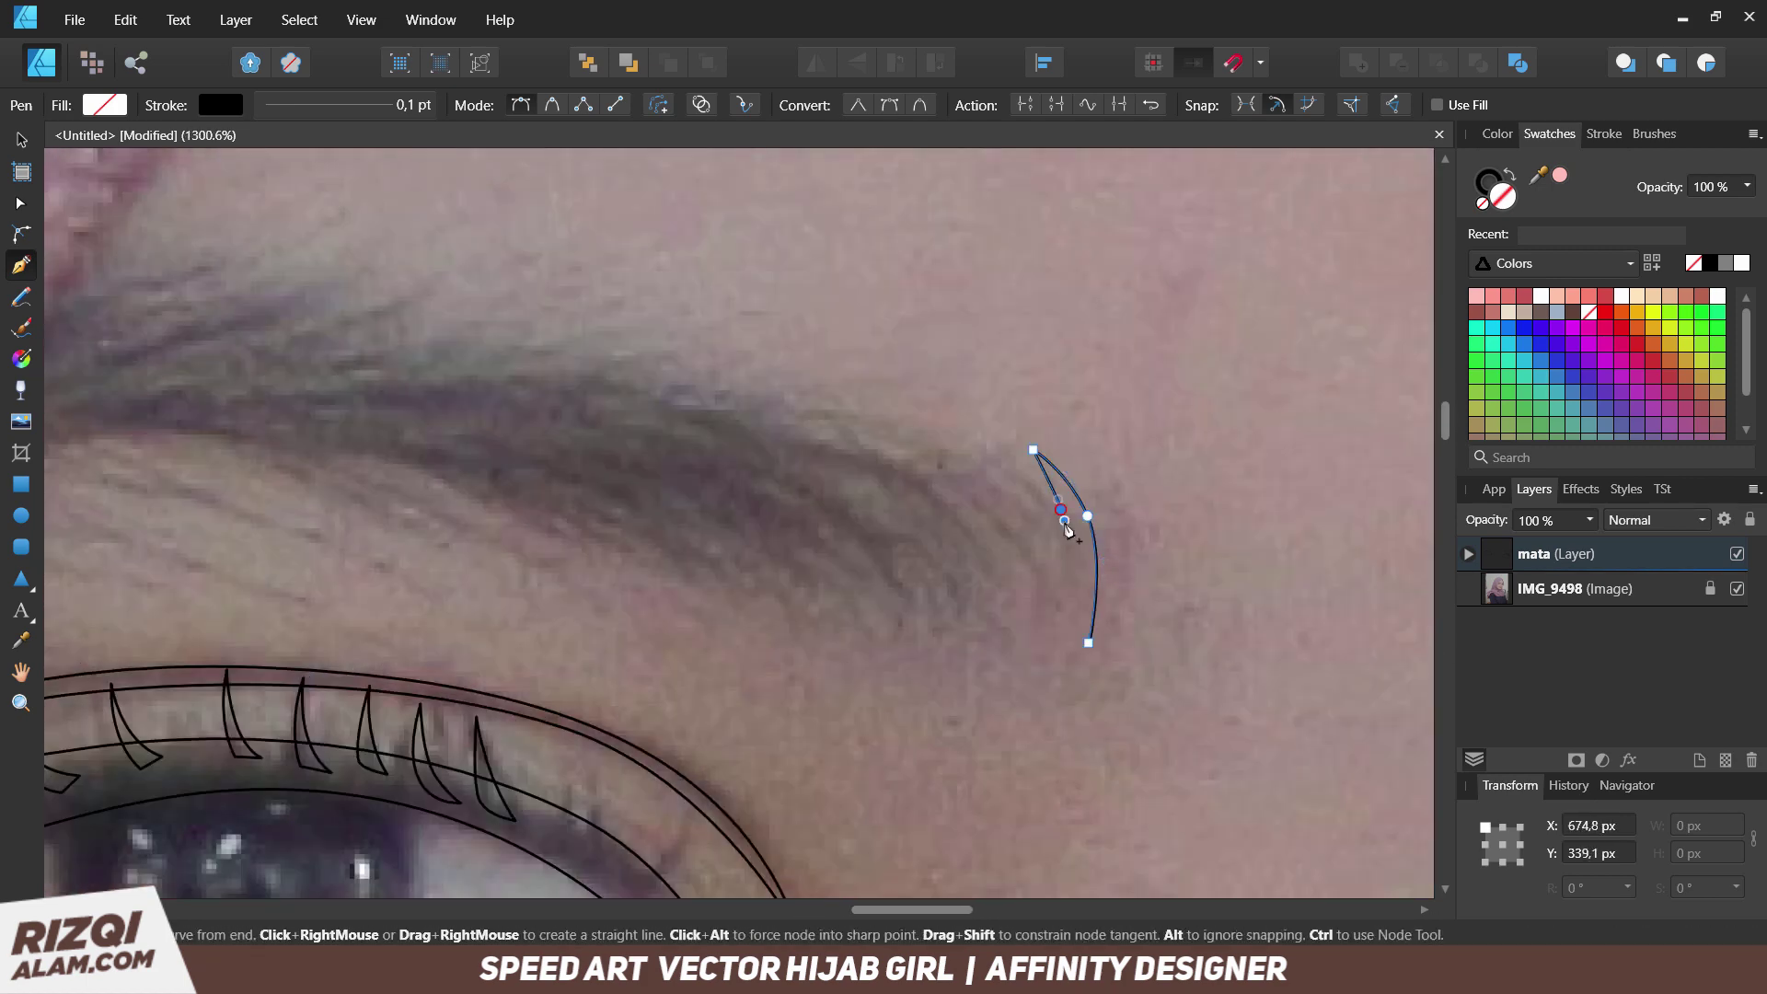
left_click(1060, 509)
scroll(1066, 524, "down", 2)
left_click(948, 387)
scroll(828, 368, "up", 2)
left_click_drag(790, 366, 649, 330)
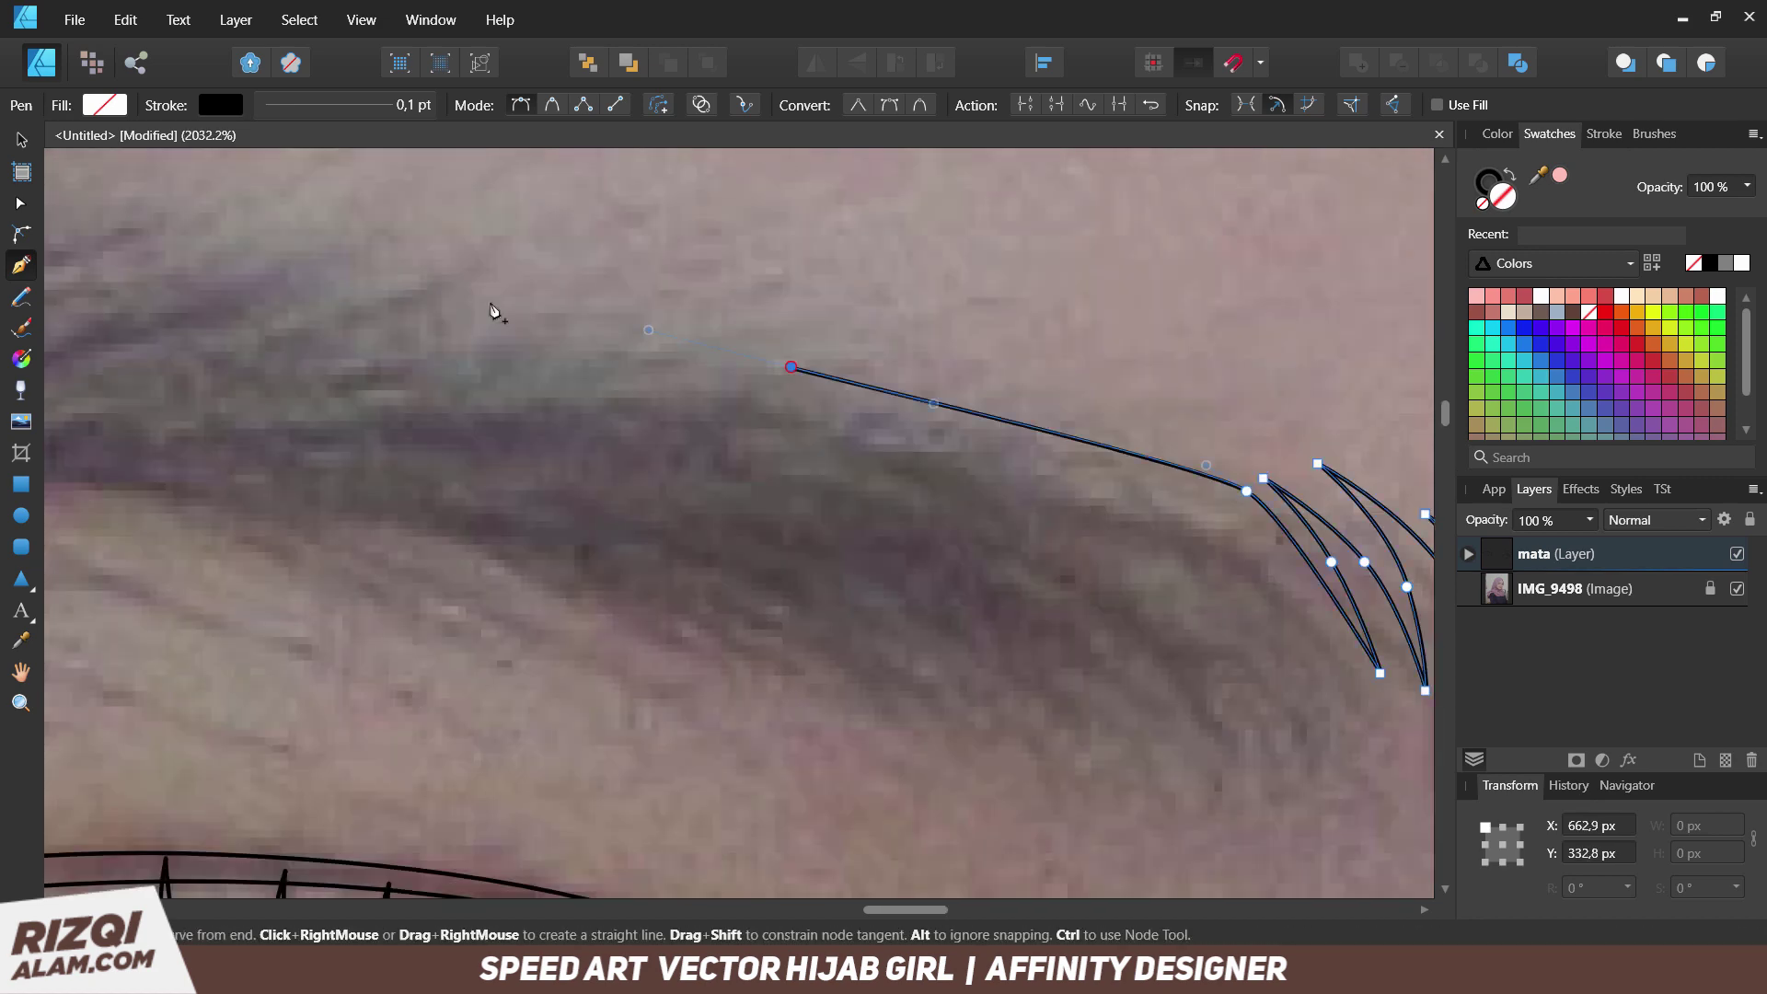
scroll(492, 313, "down", 2)
left_click(771, 454)
left_click_drag(636, 480, 654, 478)
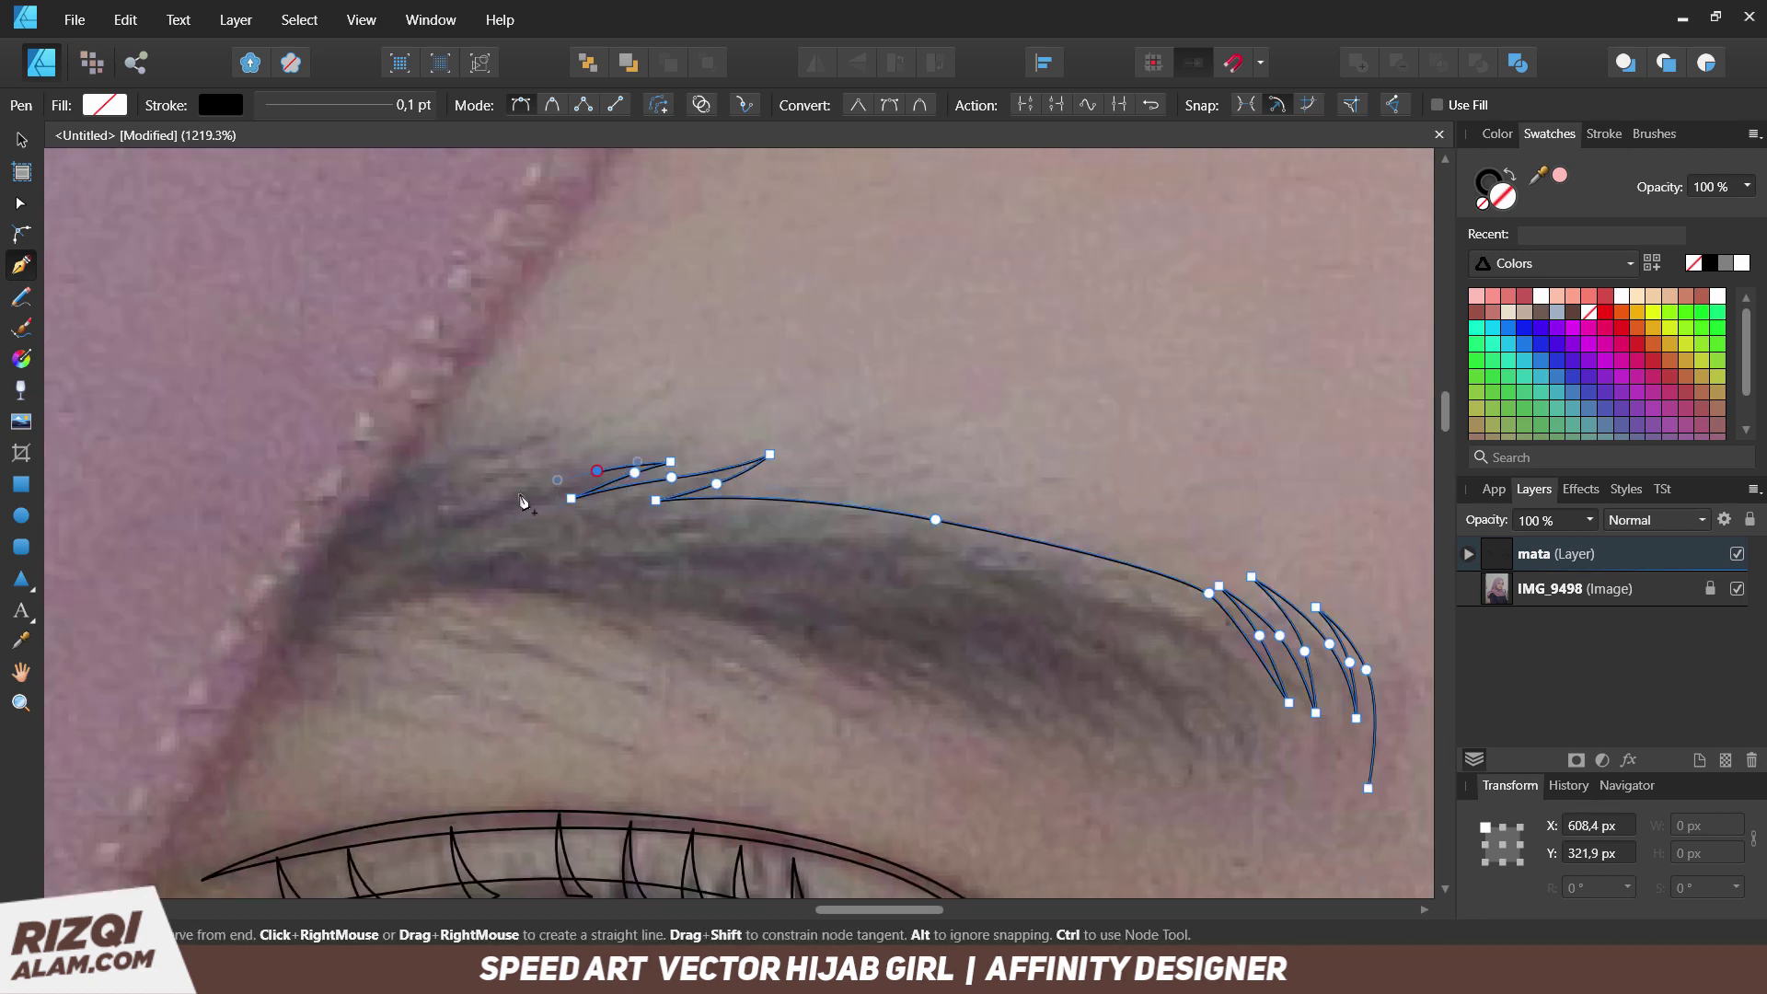
Add hair-strand nodes at the eyebrow's inner end and along its tail.
left_click(372, 506)
left_click(262, 658)
scroll(447, 672, "down", 2)
left_click(382, 536)
left_click(494, 562)
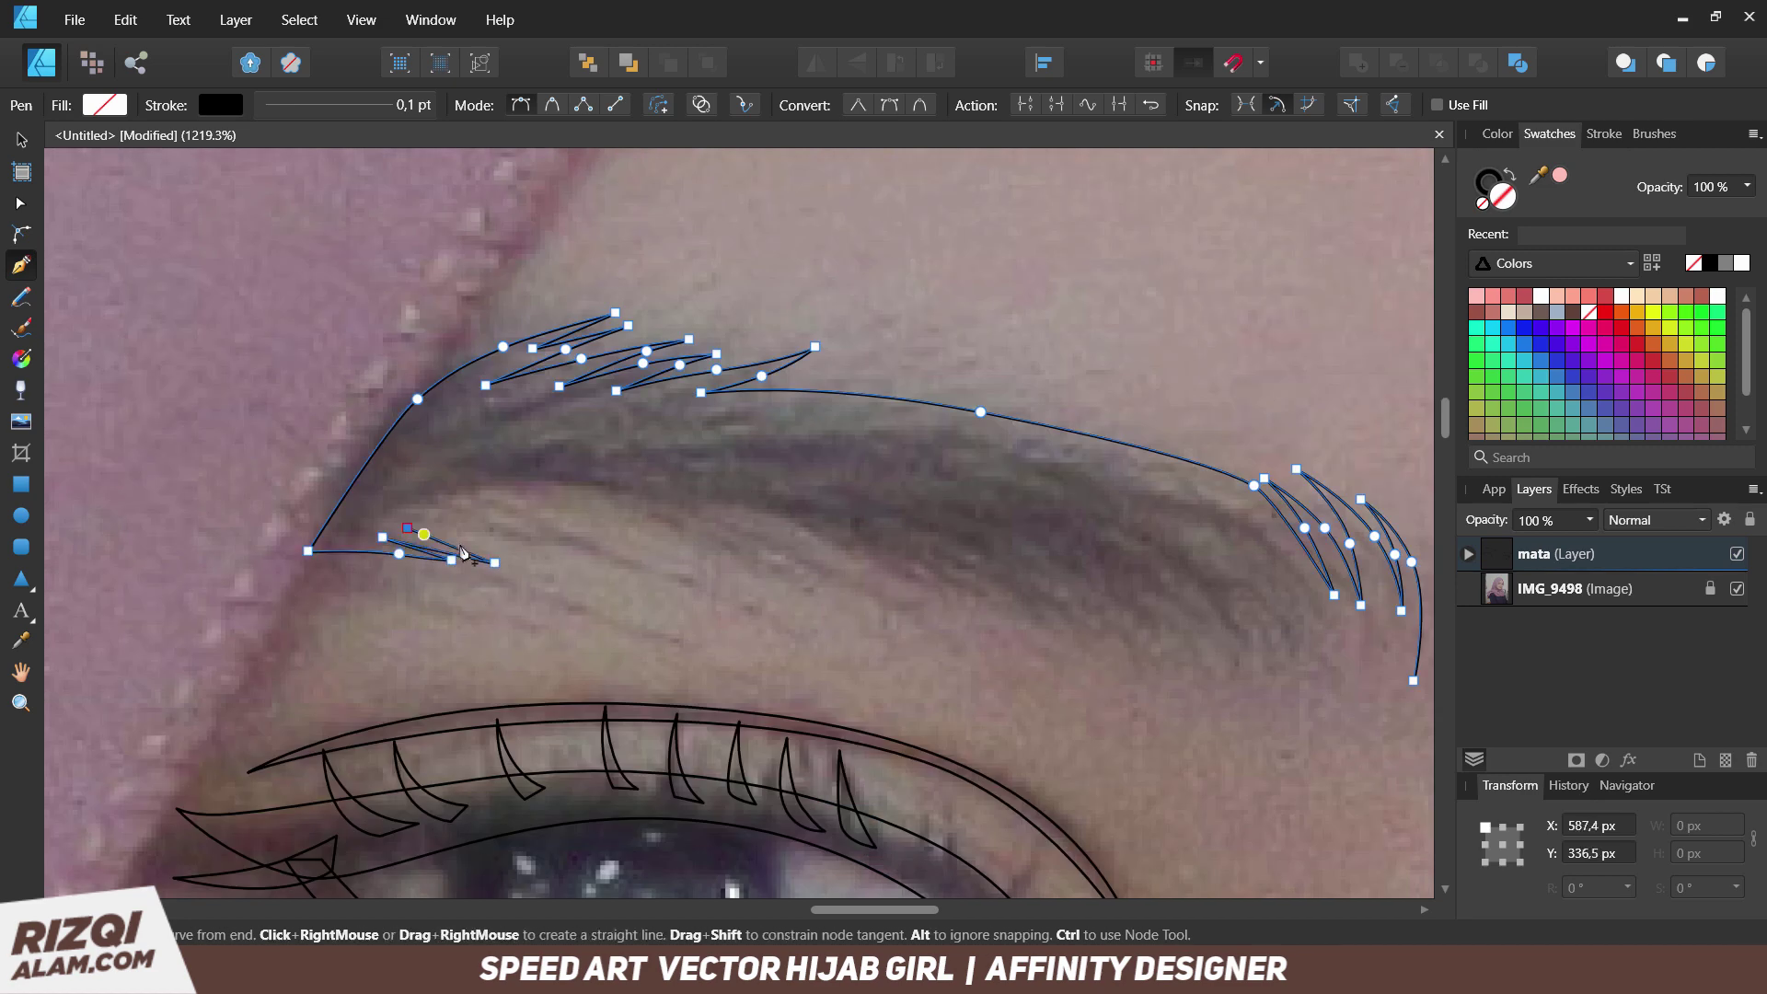
scroll(692, 535, "down", 2)
left_click(884, 611)
scroll(883, 611, "up", 2)
left_click(708, 619)
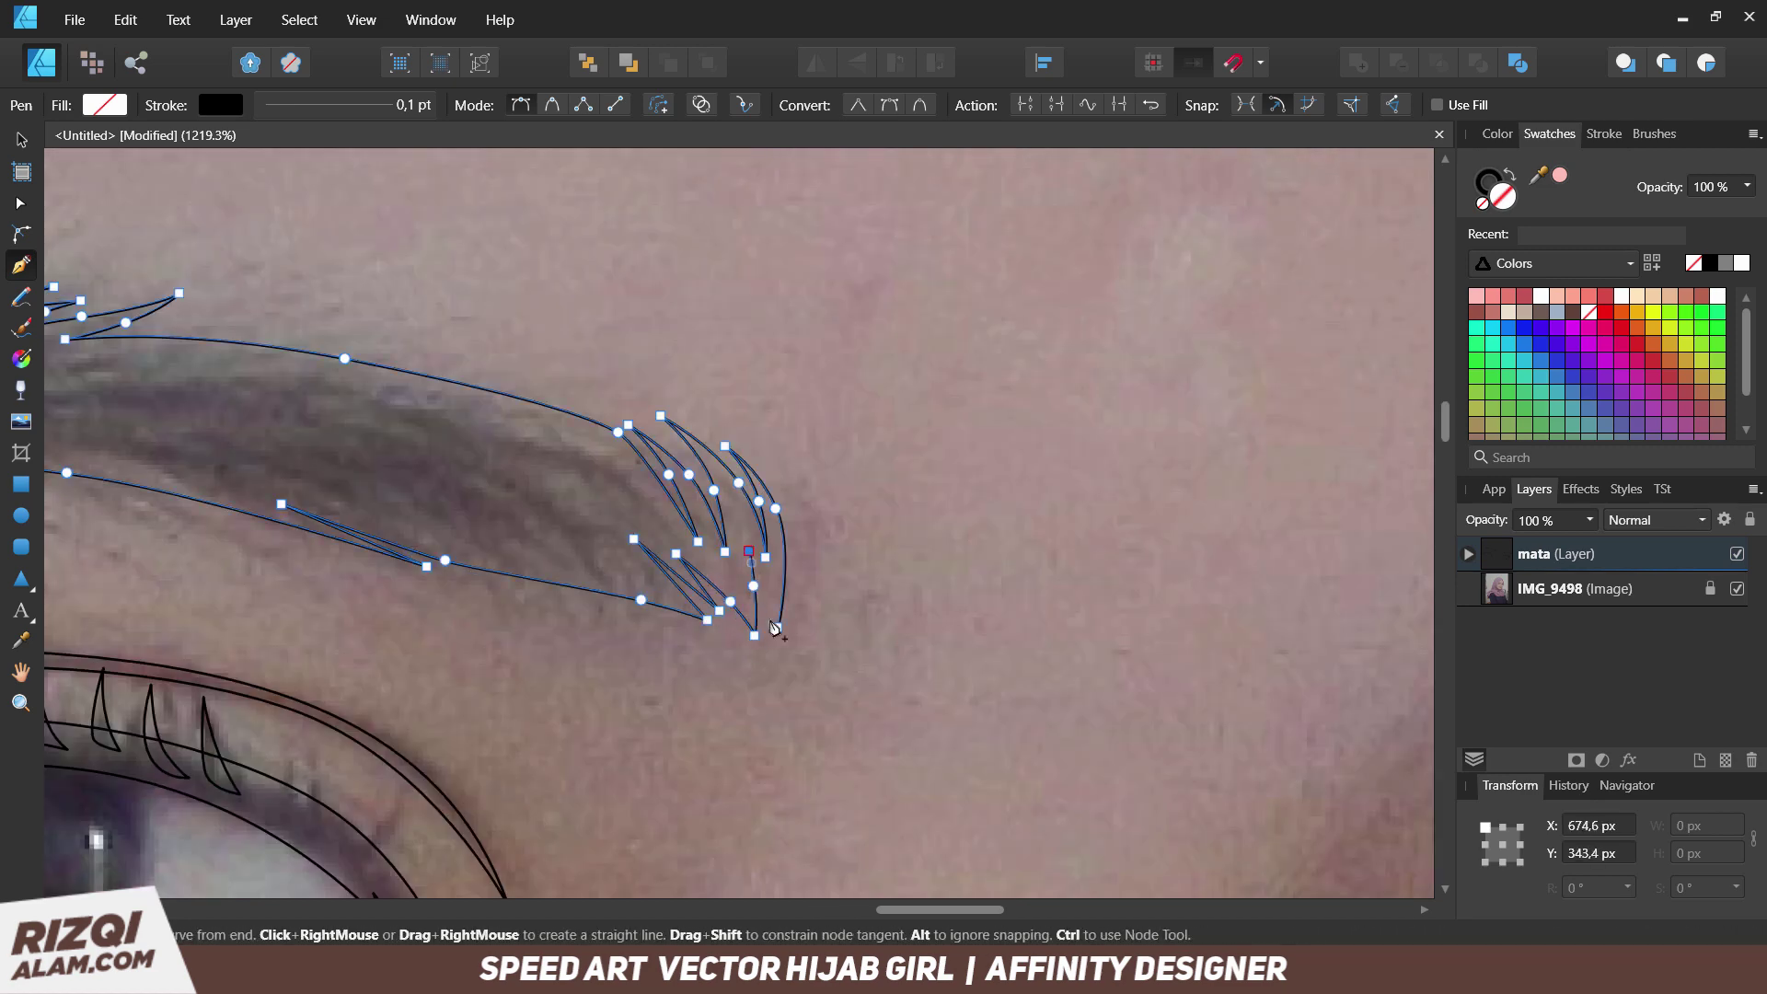
scroll(776, 628, "up", 2)
scroll(776, 629, "up", 2)
left_click(814, 580)
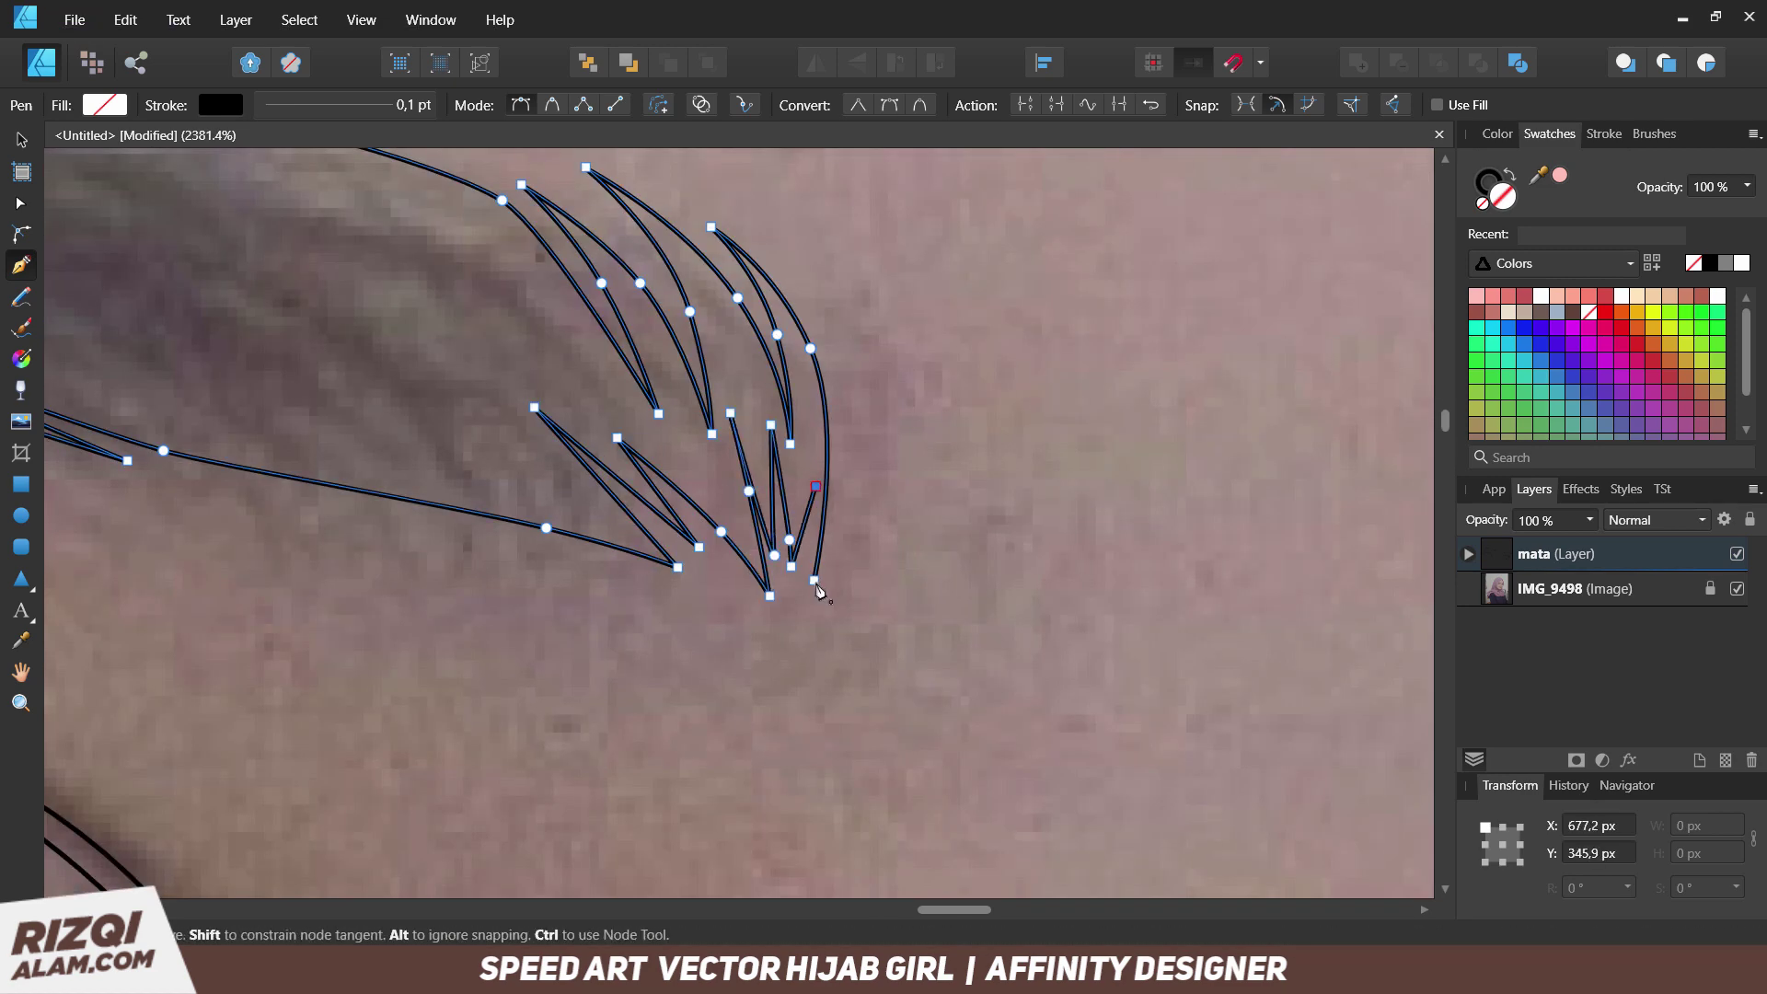
Finish the eyebrow path and select all the eye and eyebrow shapes.
key("v")
scroll(819, 589, "down", 10)
left_click_drag(285, 217, 1113, 710)
left_click(1130, 652)
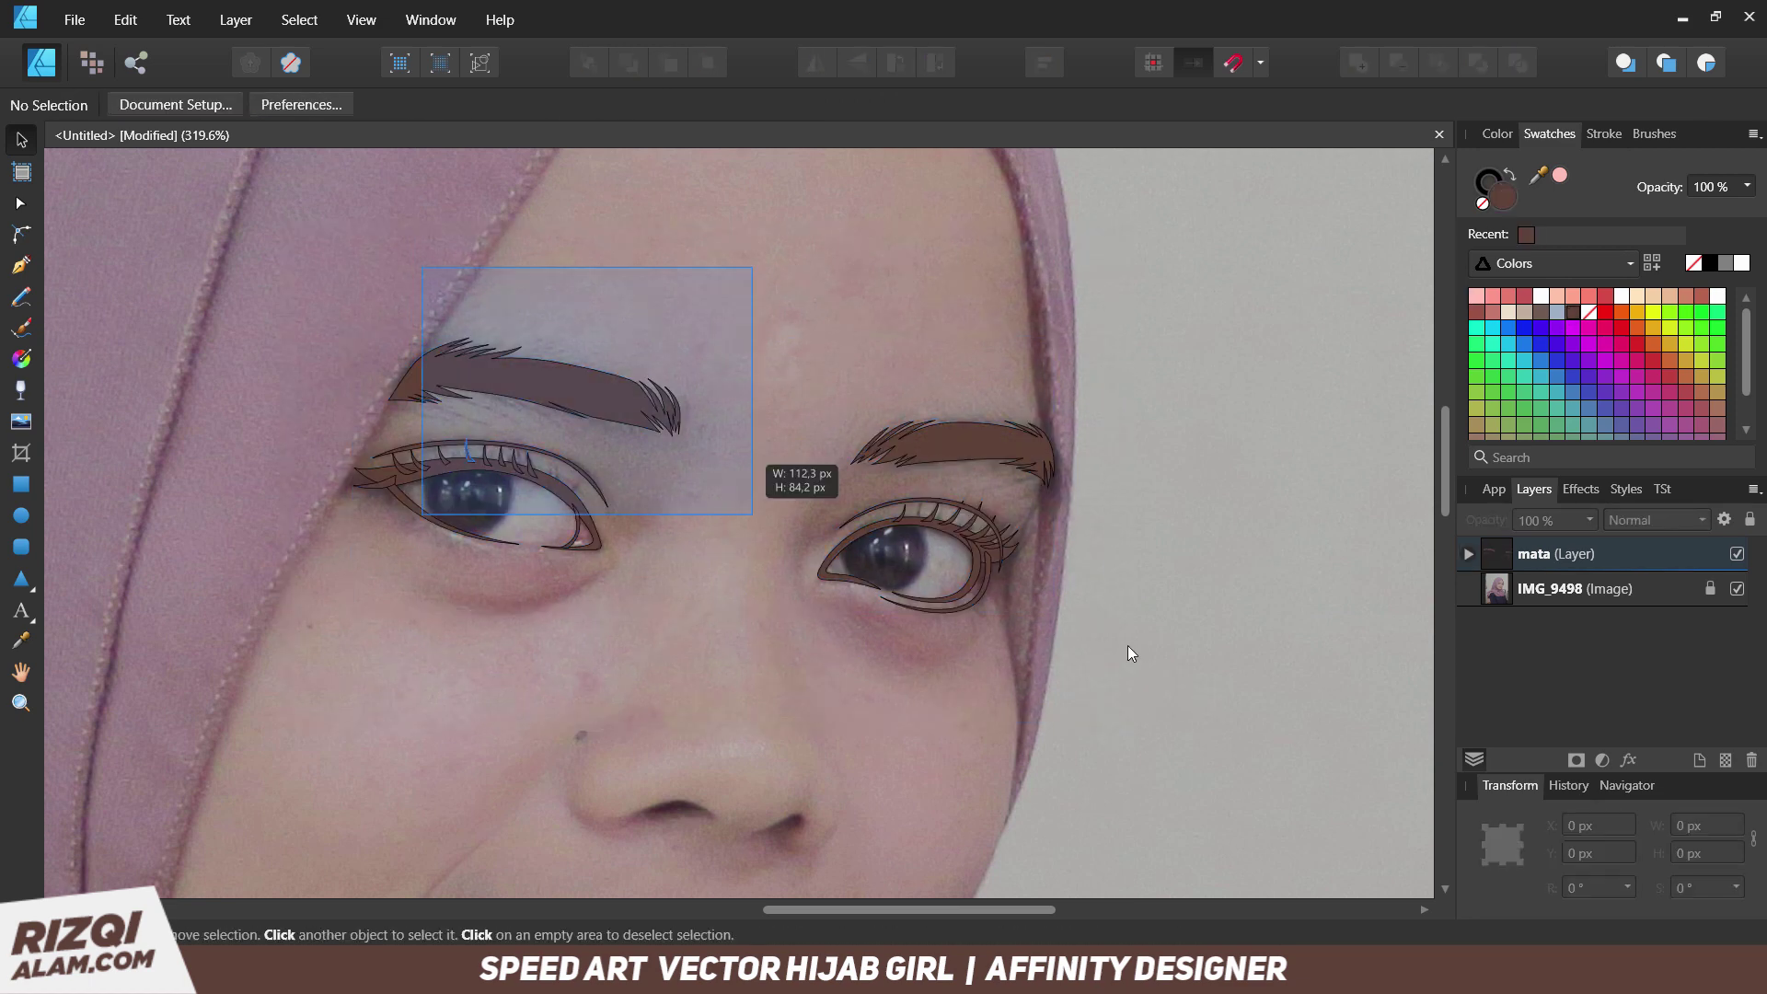
left_click_drag(1128, 644, 1185, 665)
left_click(1185, 666)
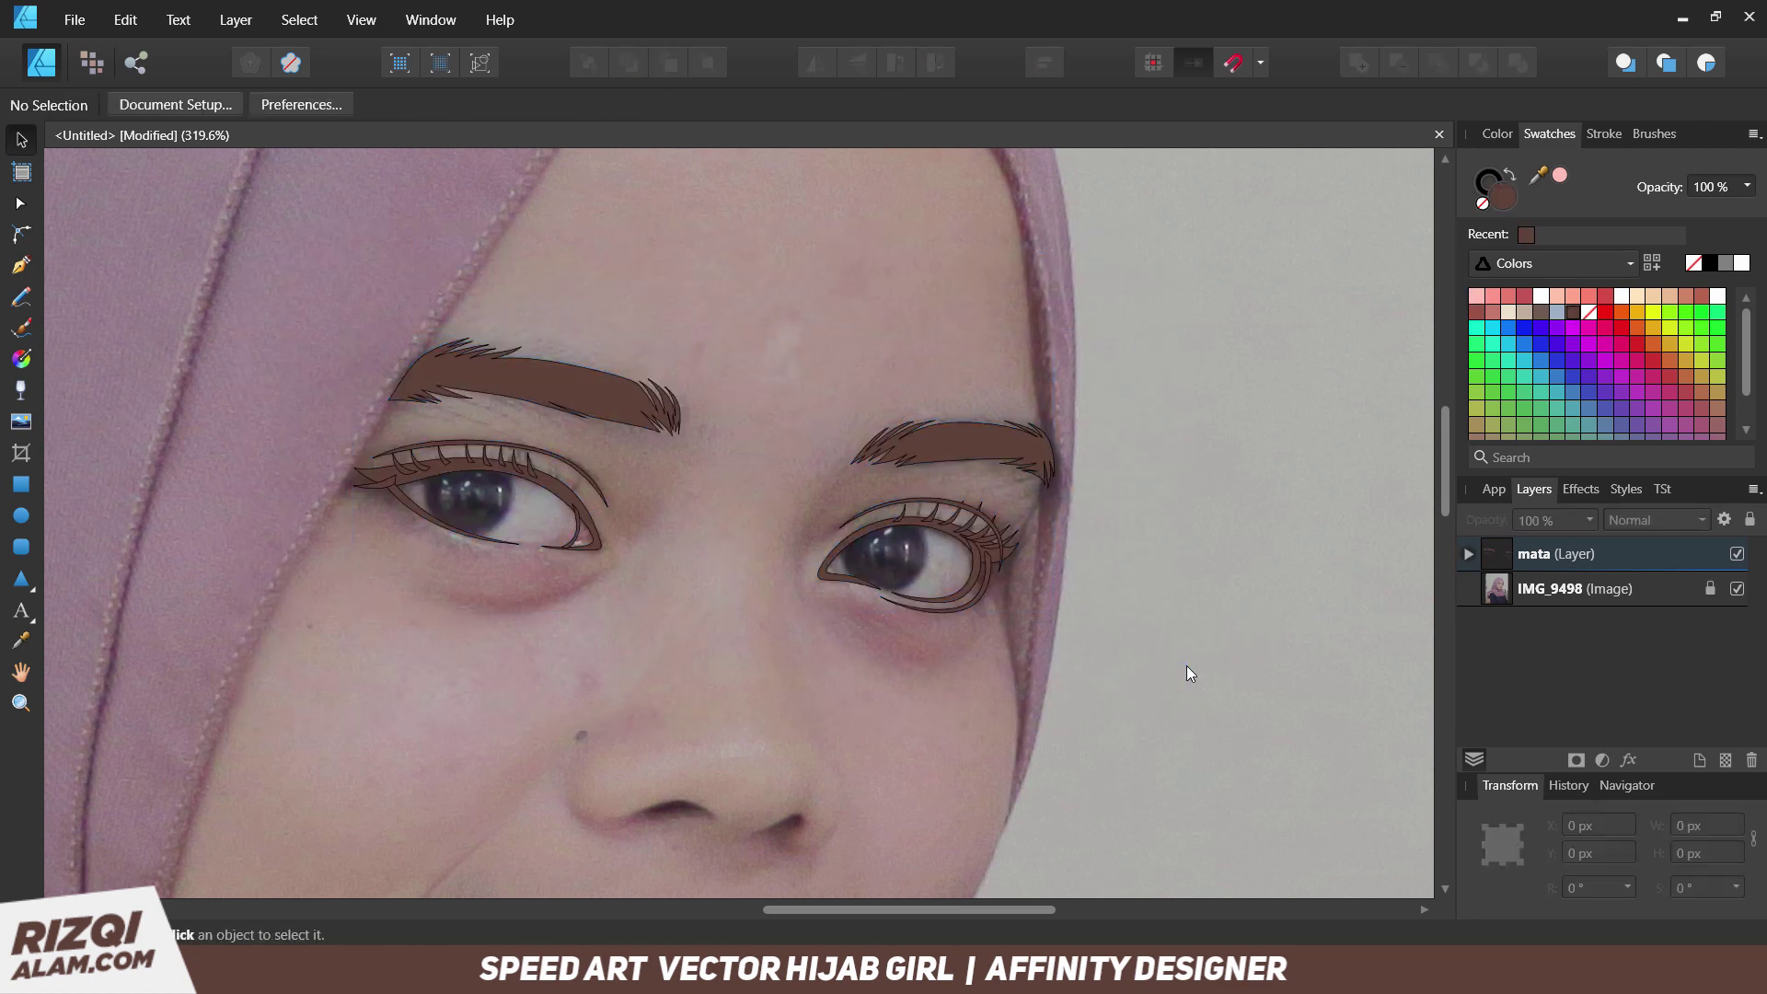
key("ctrl+a")
left_click(1185, 666)
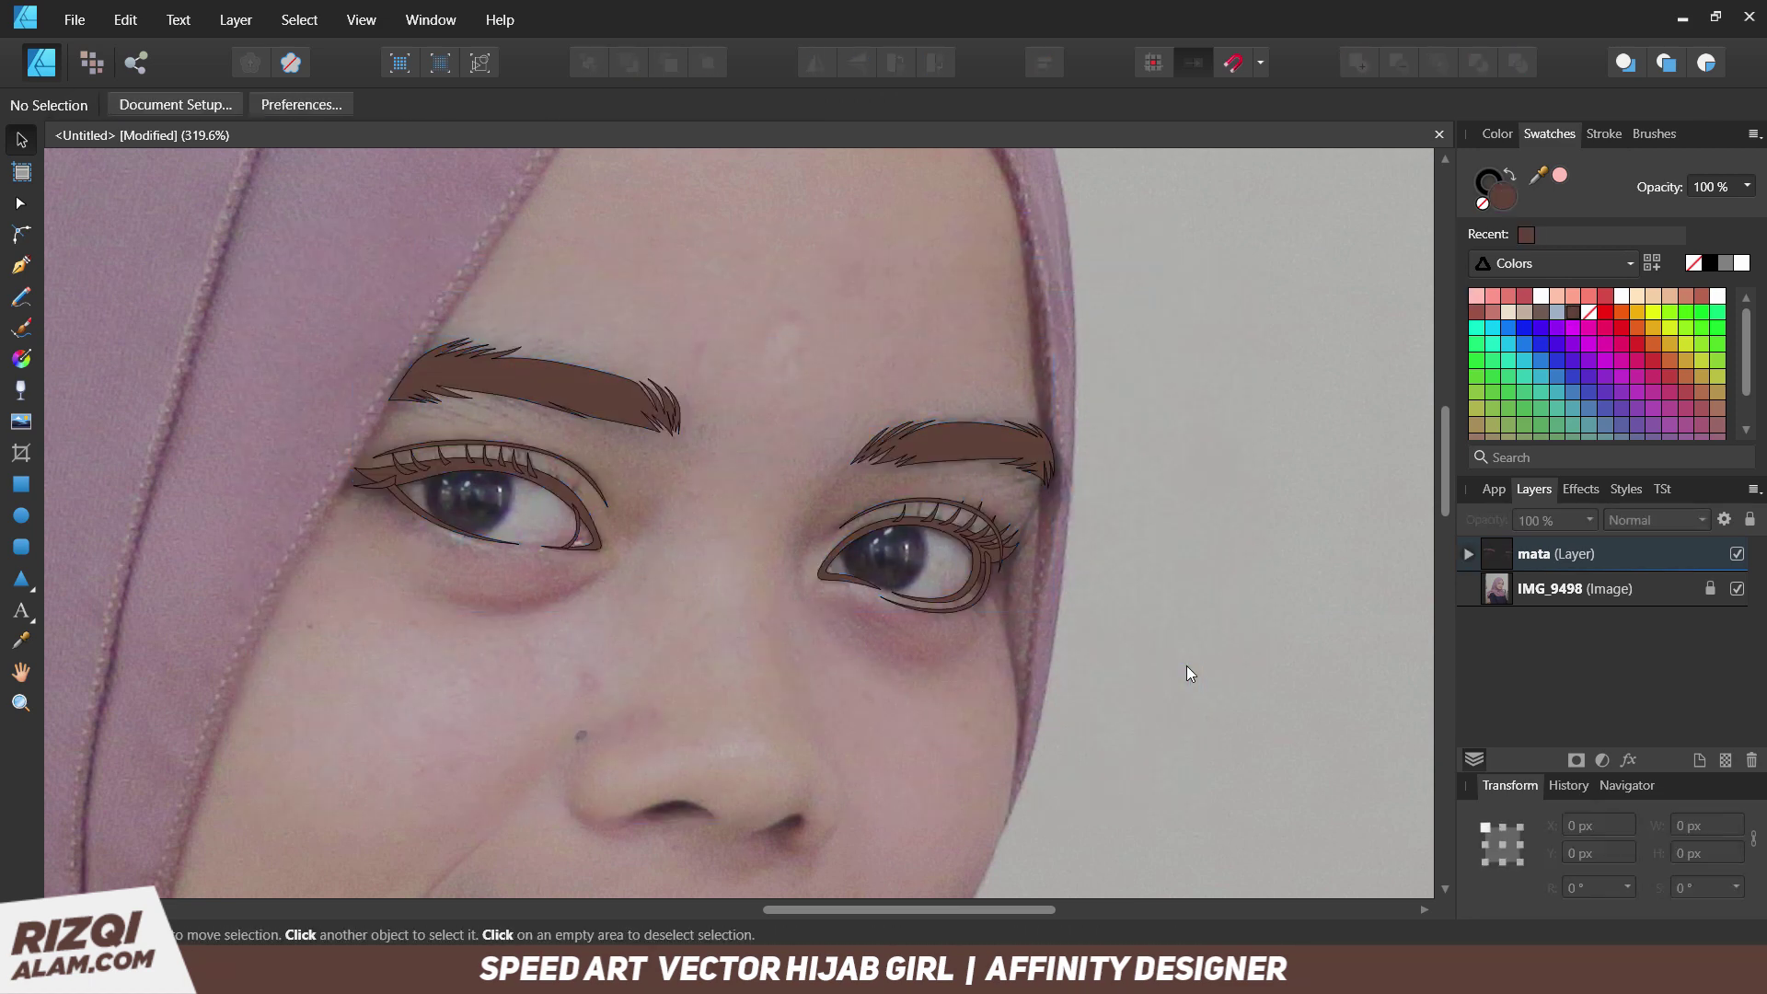
key("ctrl+a")
left_click(1185, 665)
left_click(1185, 665)
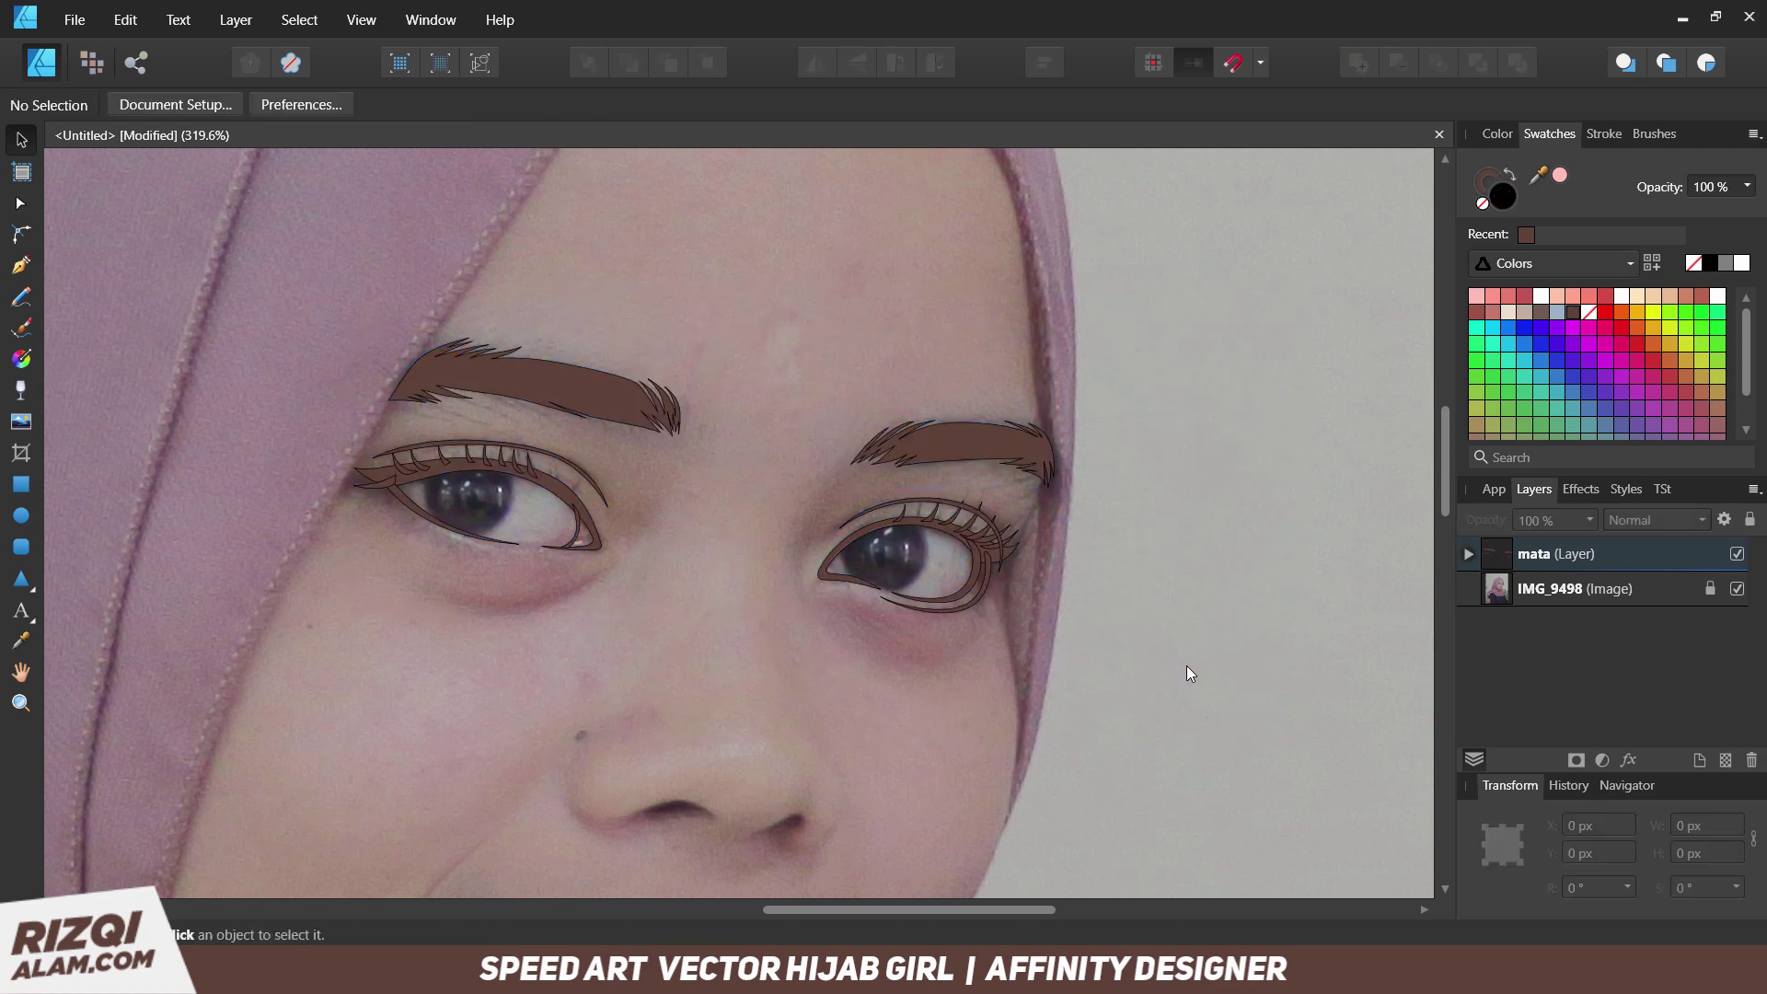
key("ctrl+a")
scroll(1186, 665, "down", 5)
Select the IMG_9498 photo layer in the Layers panel.
left_click(1186, 665)
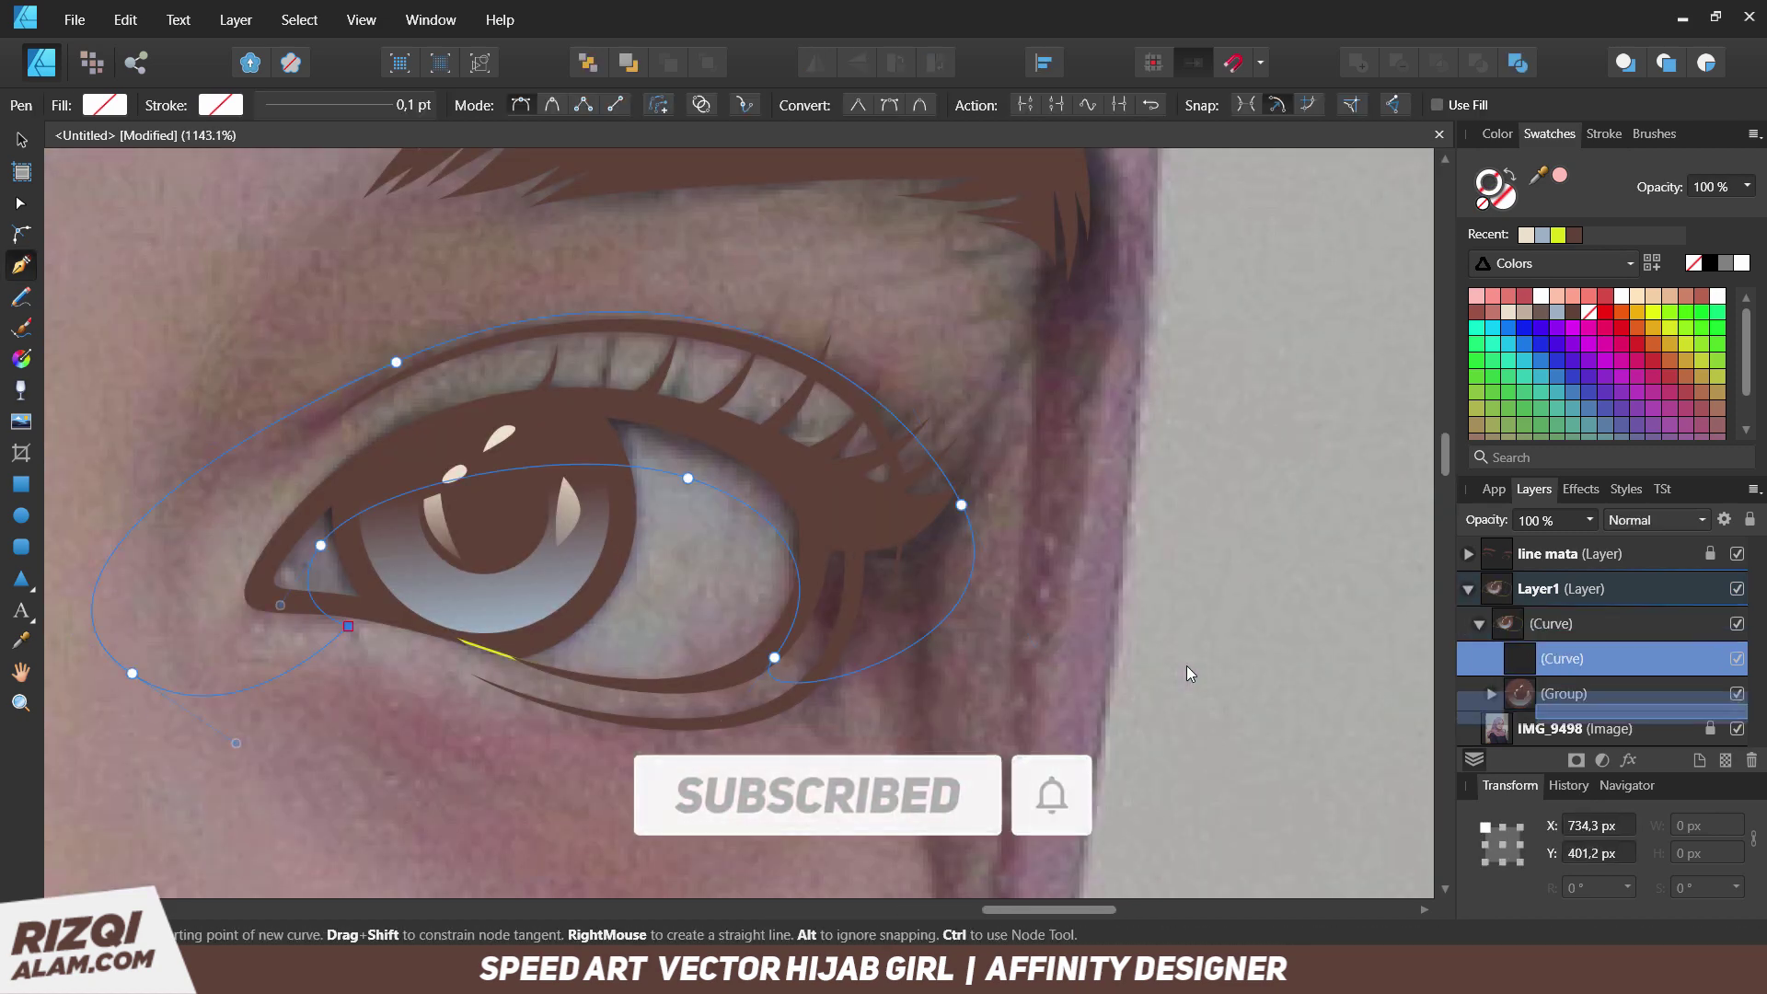
Move the oval curve behind the eye artwork and toggle its brown fill with undo/redo.
key("ctrl+[")
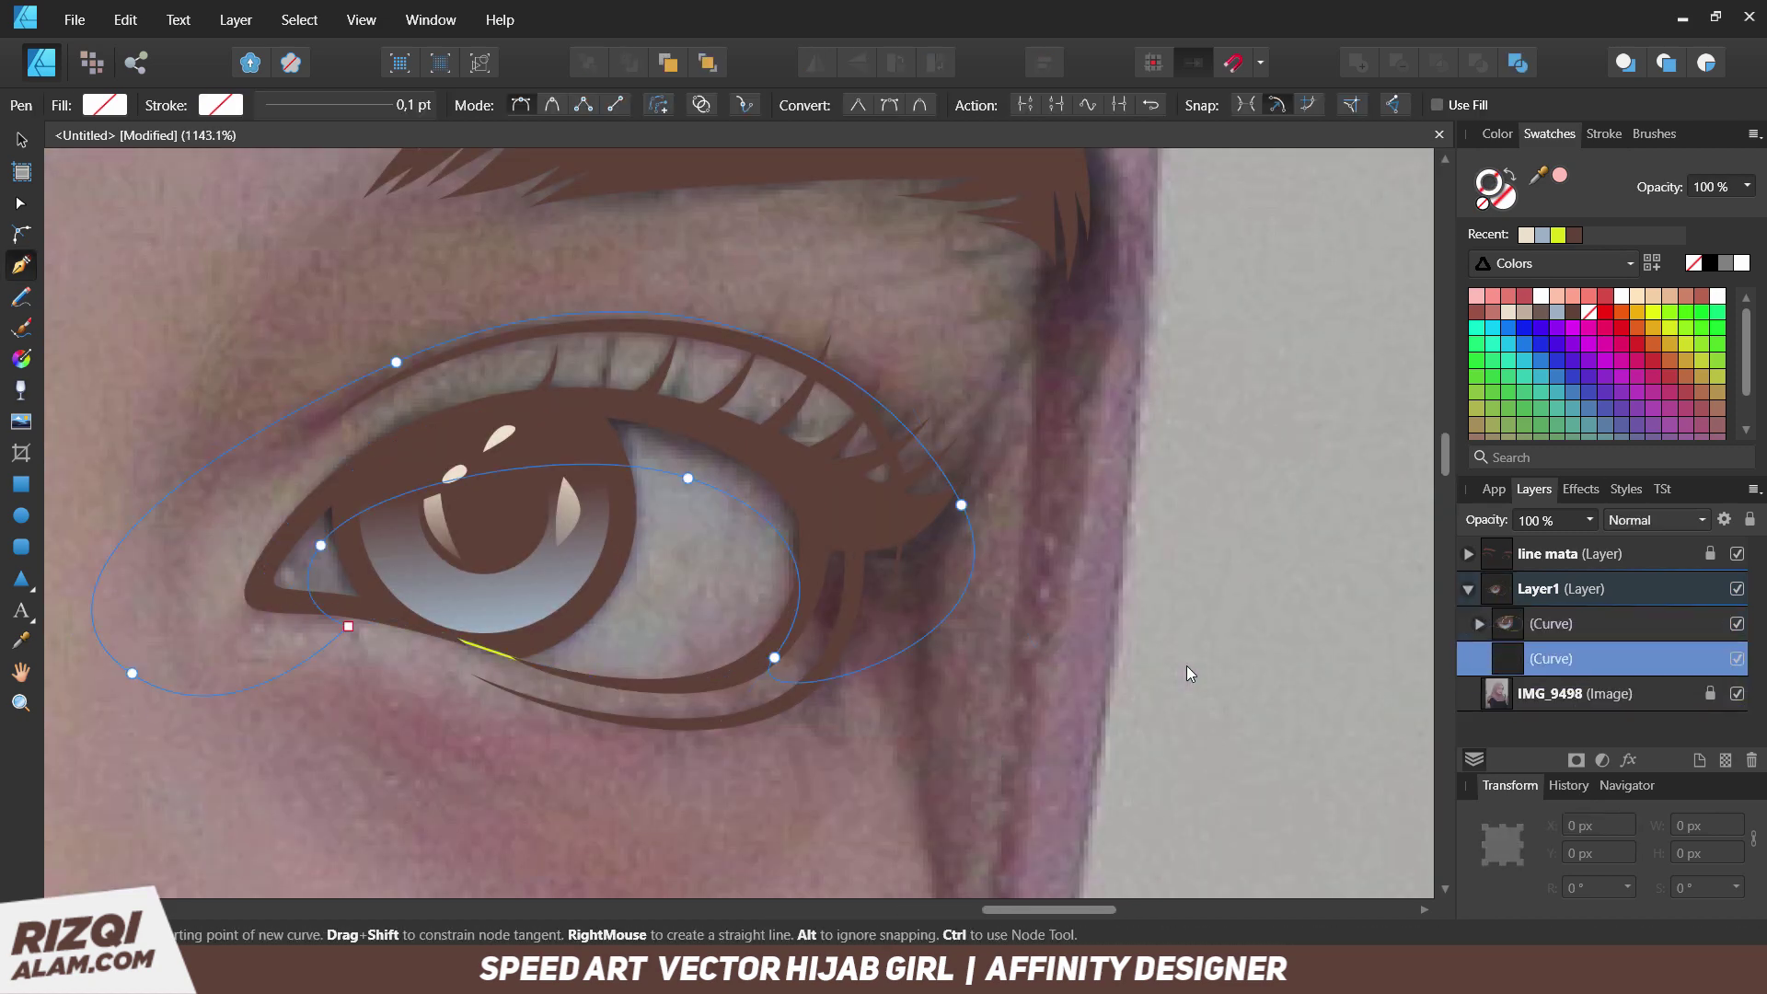
key("shift+x")
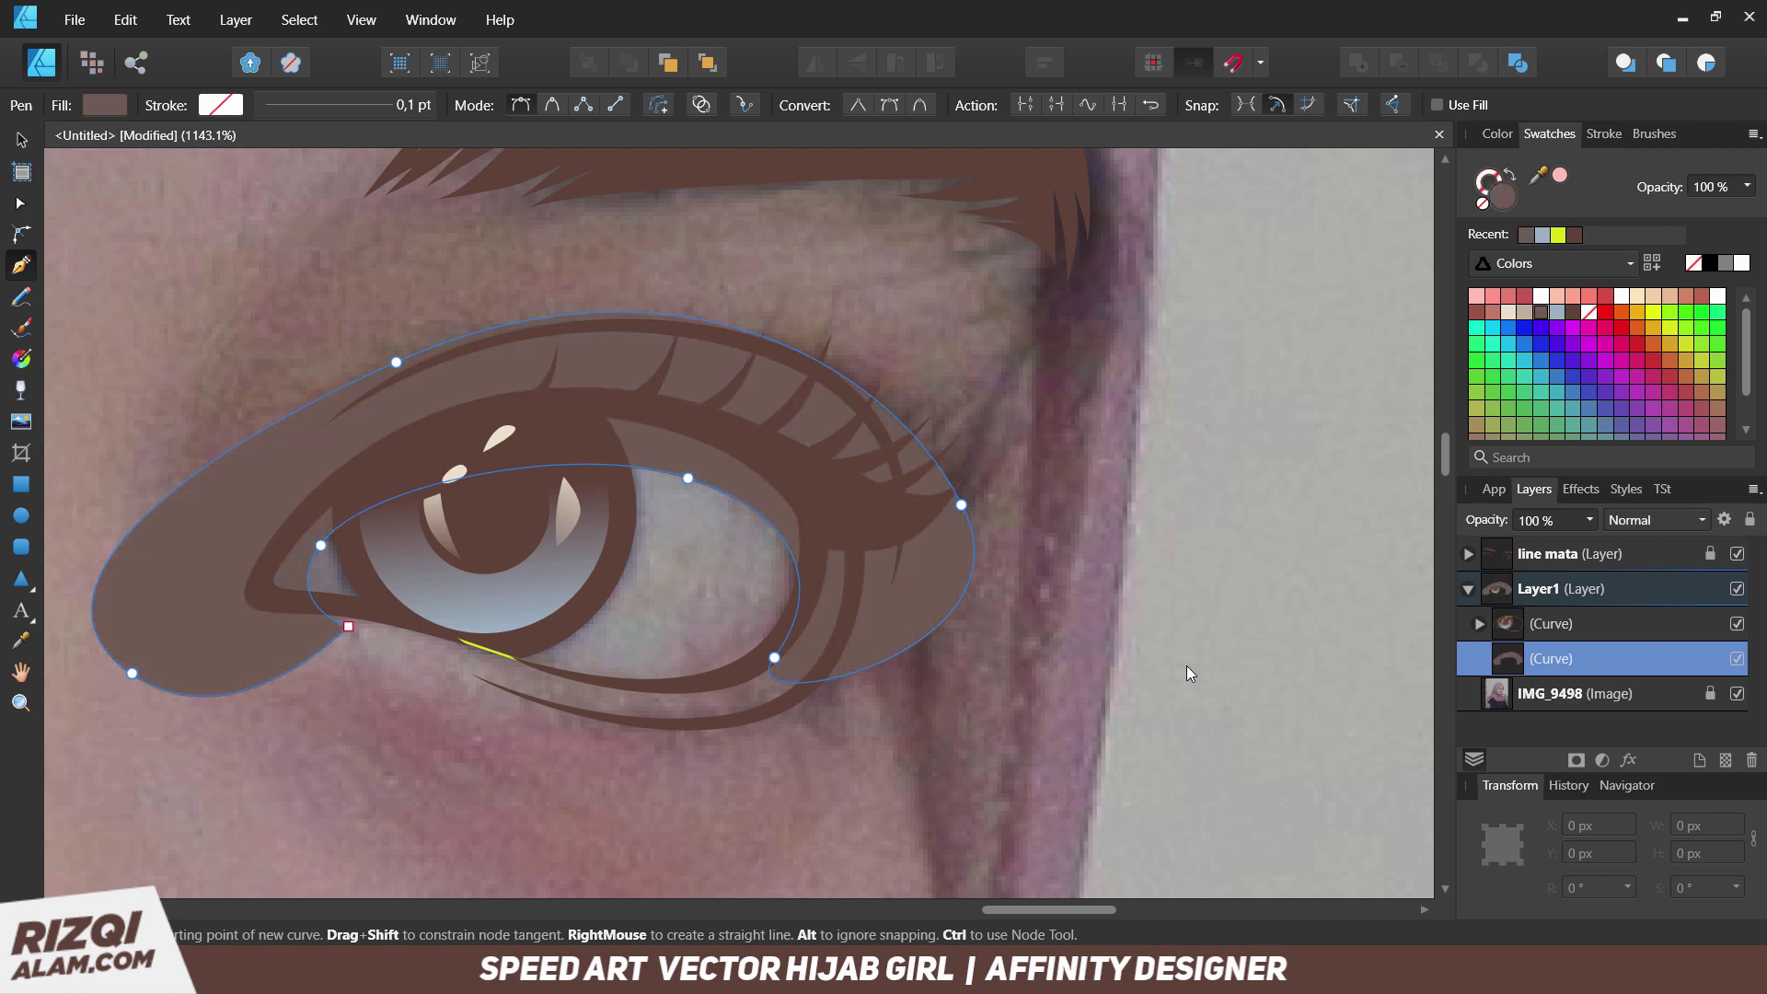
key("ctrl+z")
key("ctrl+z")
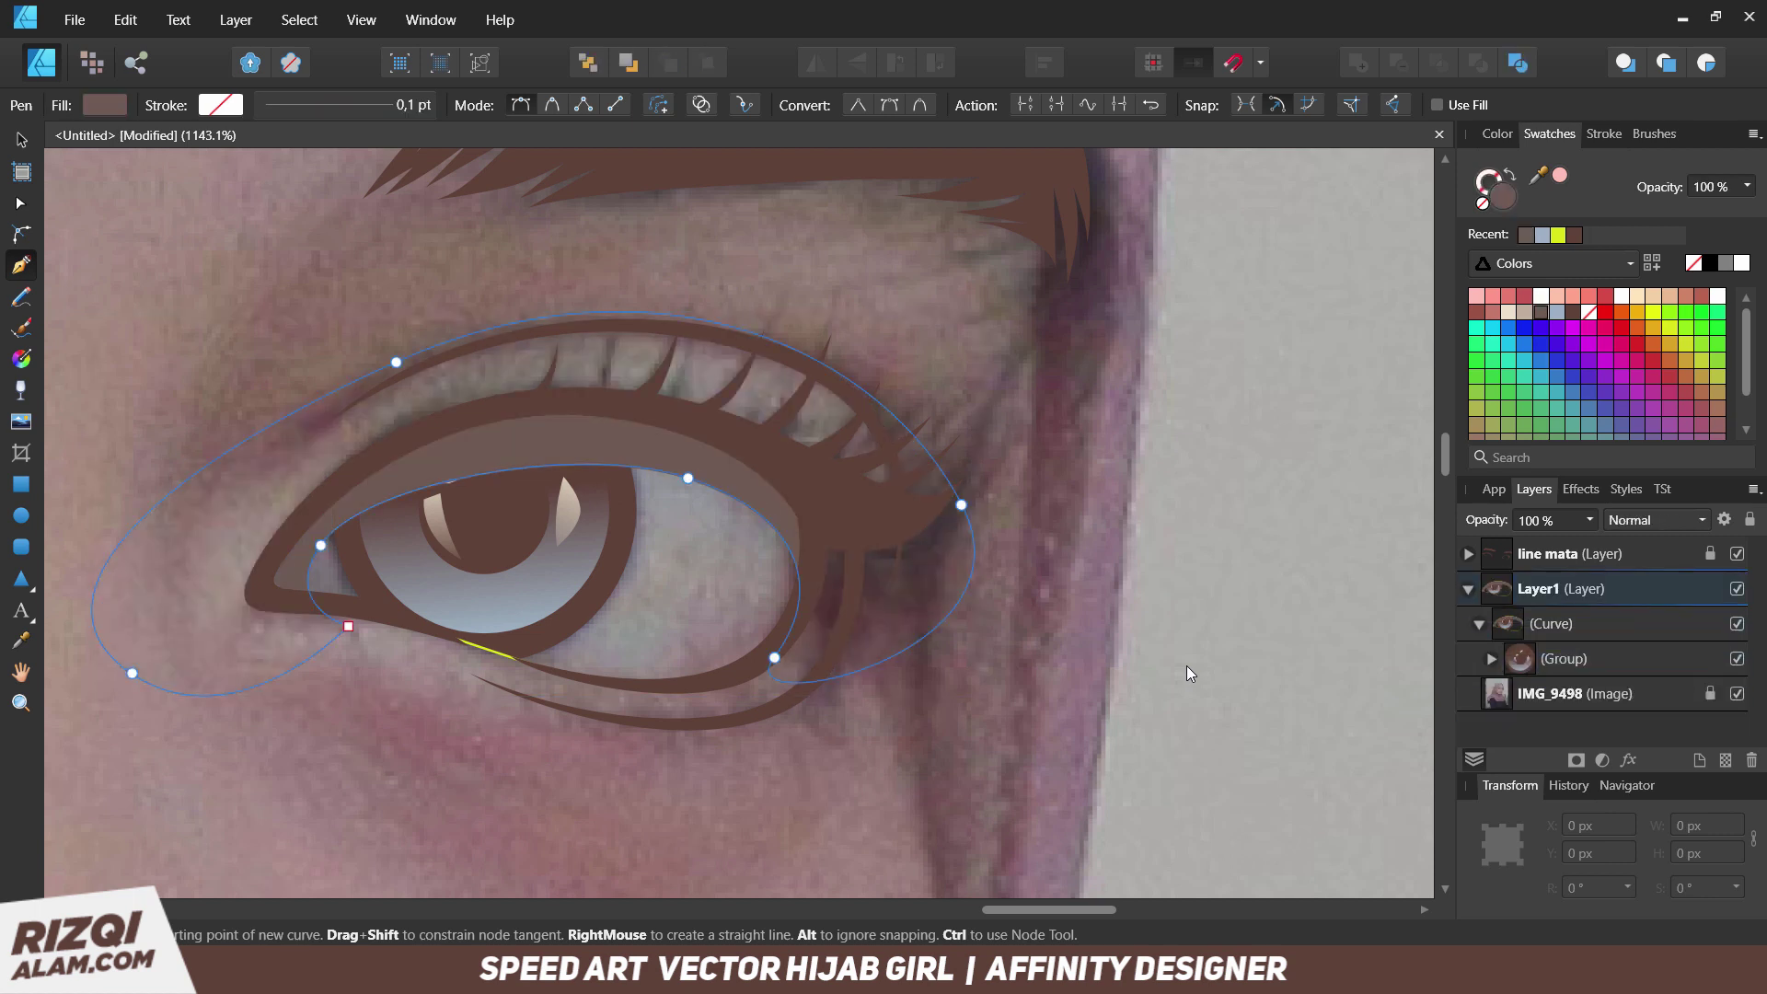
key("ctrl+shift+z")
key("ctrl+shift+z")
key("ctrl+shift+z")
key("ctrl+shift+z")
key("ctrl+shift+z")
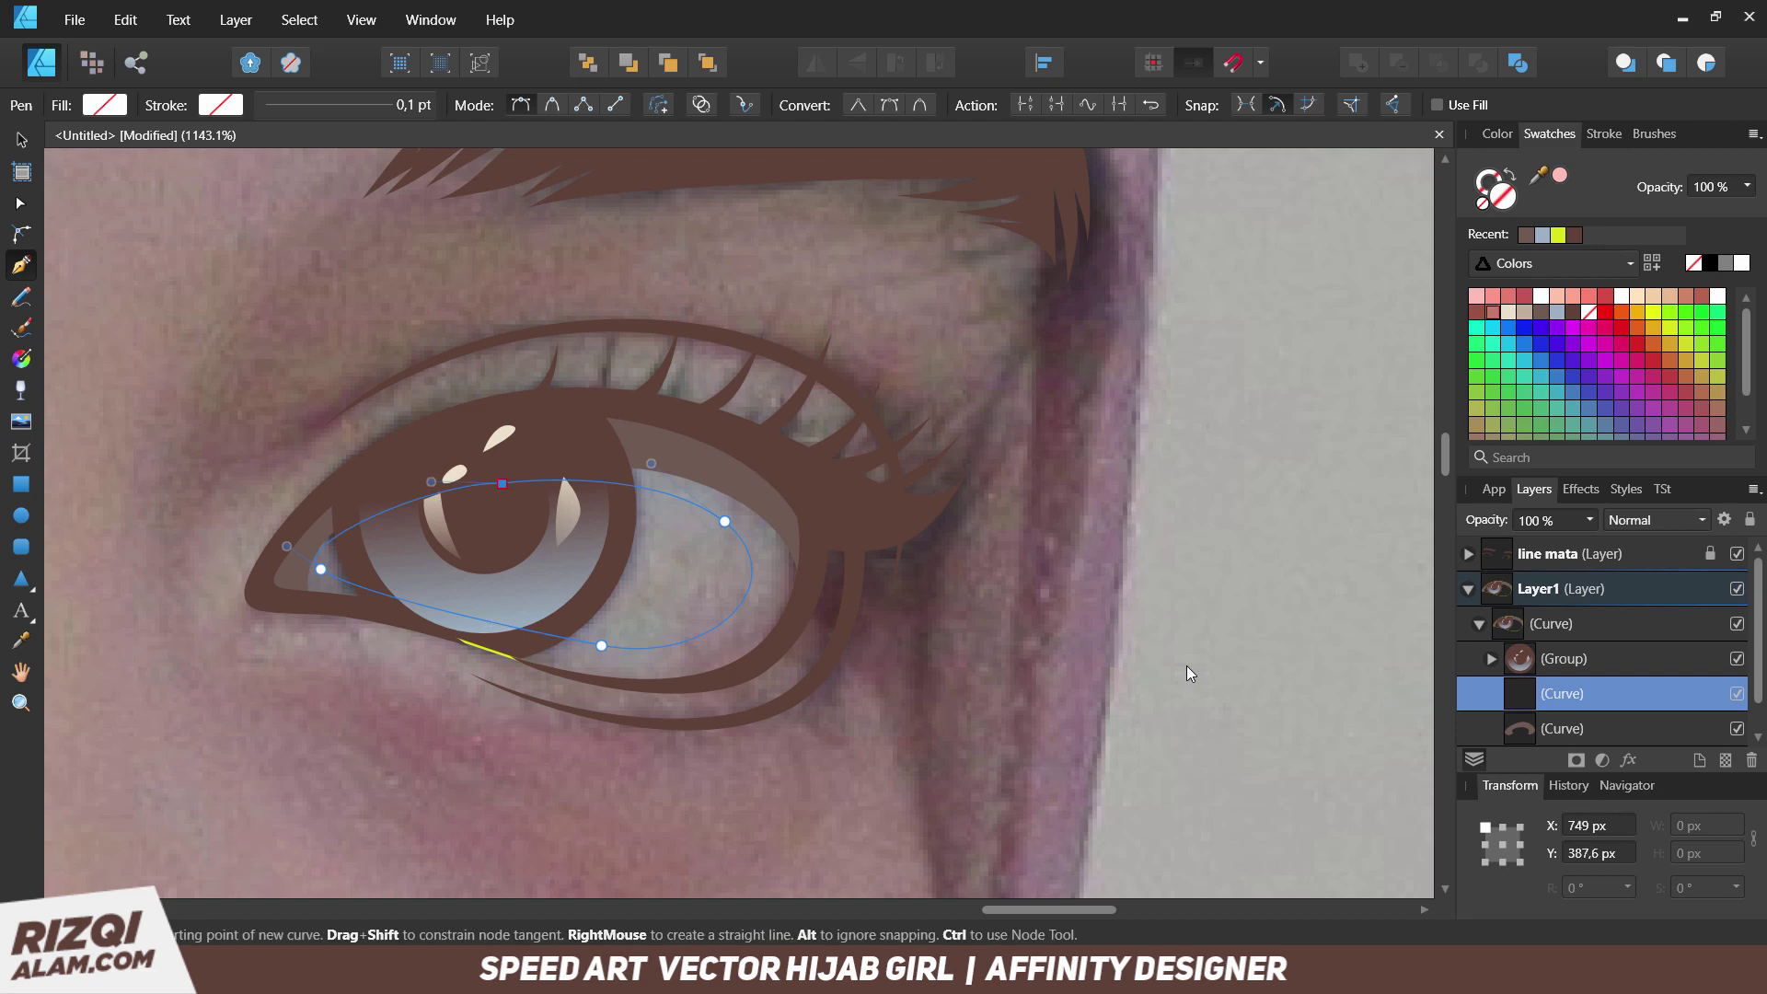
key("ctrl+shift+z")
key("ctrl+shift+z")
key("ctrl+shift+z")
key("ctrl+shift+z")
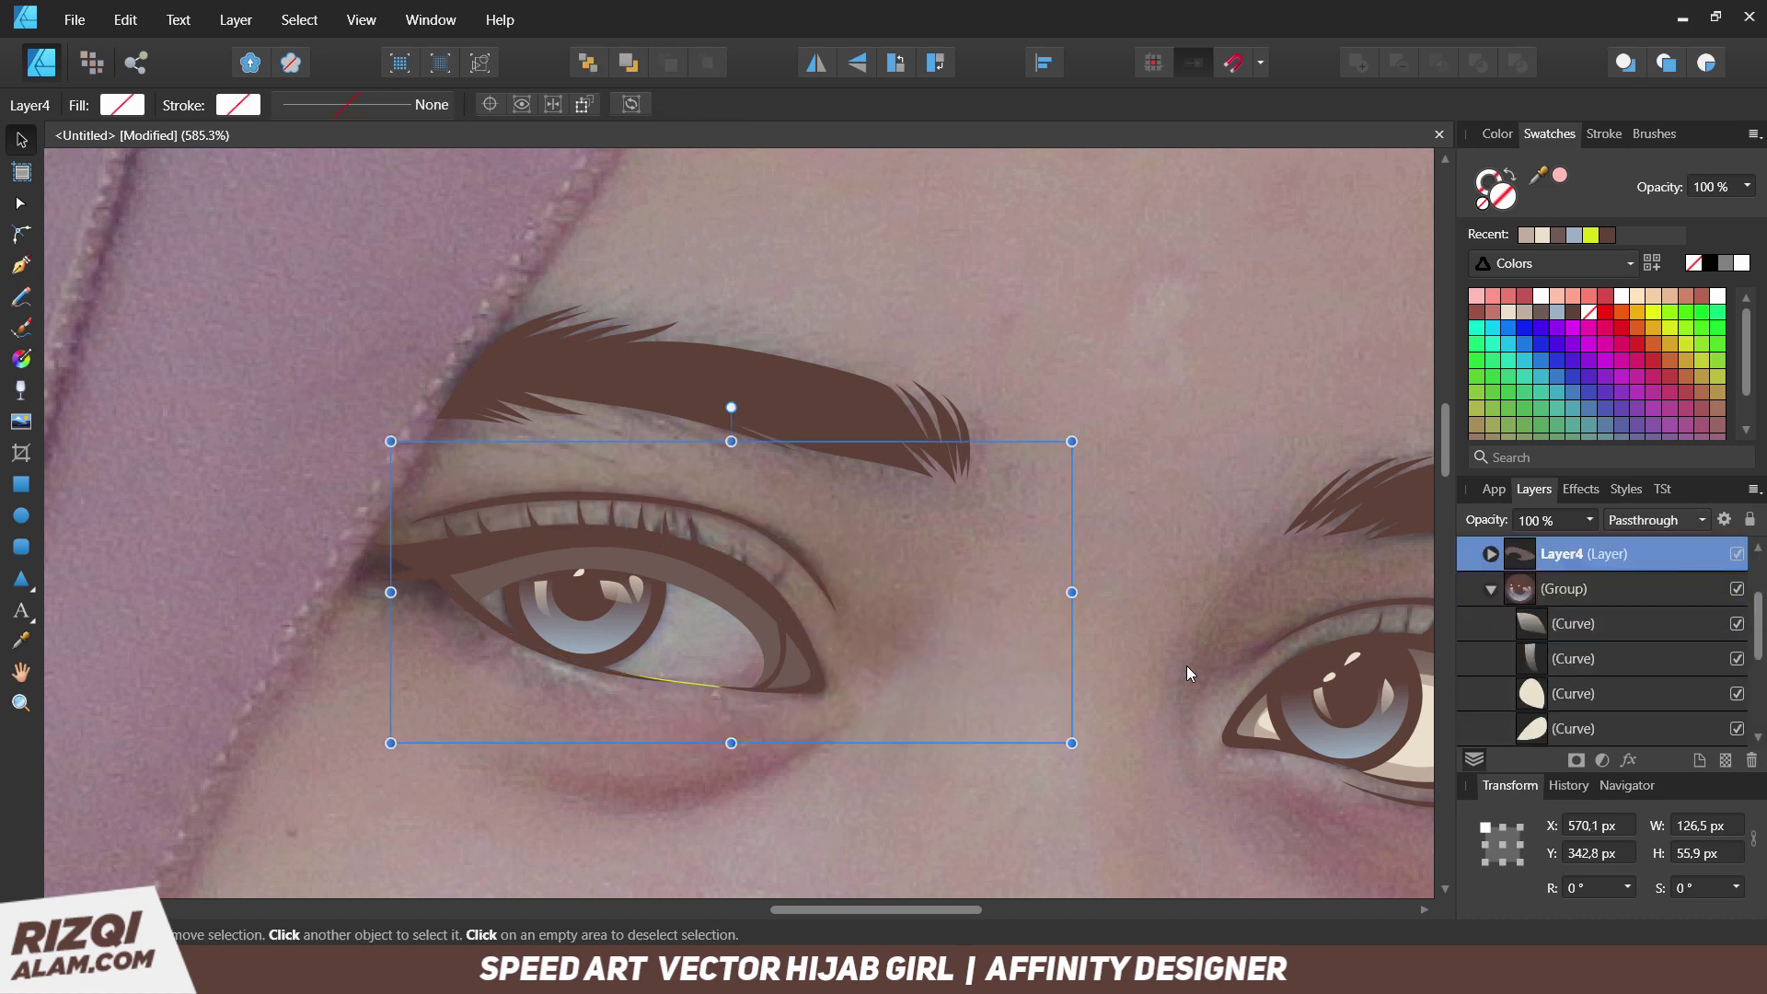
Draw the second eye's shading with the Pen tool, then select the IMG_9498 photo layer.
key("p")
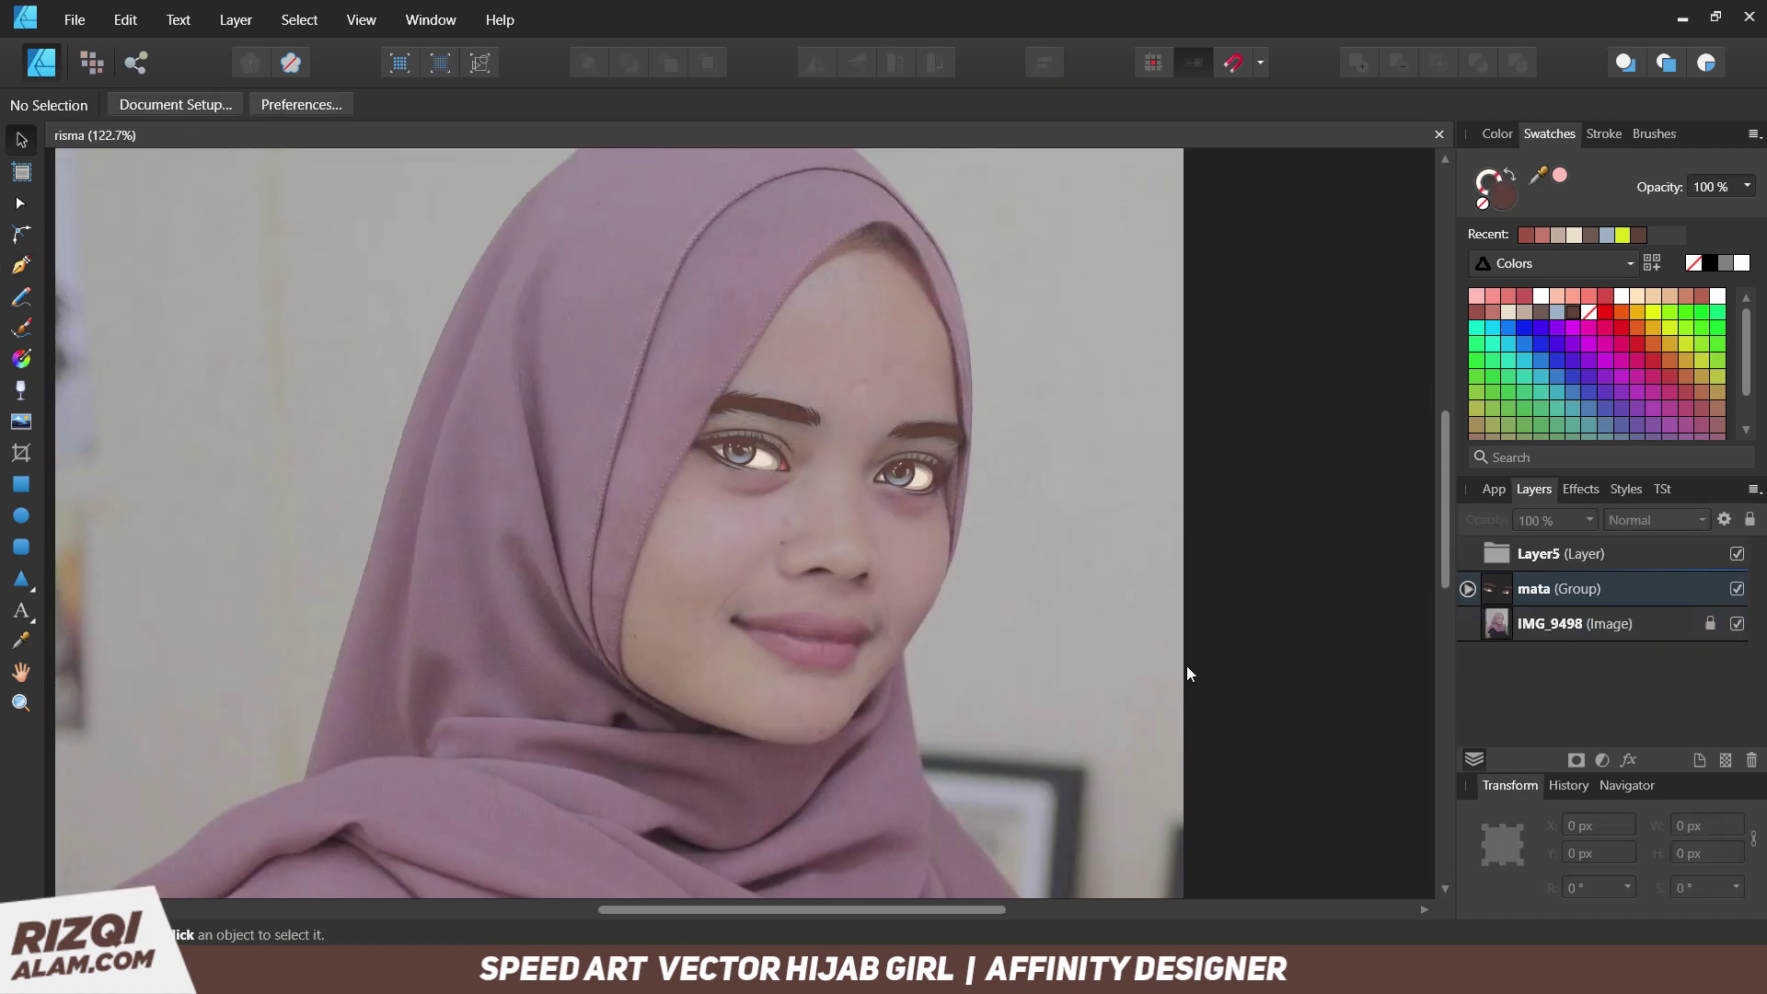
left_click(1190, 675)
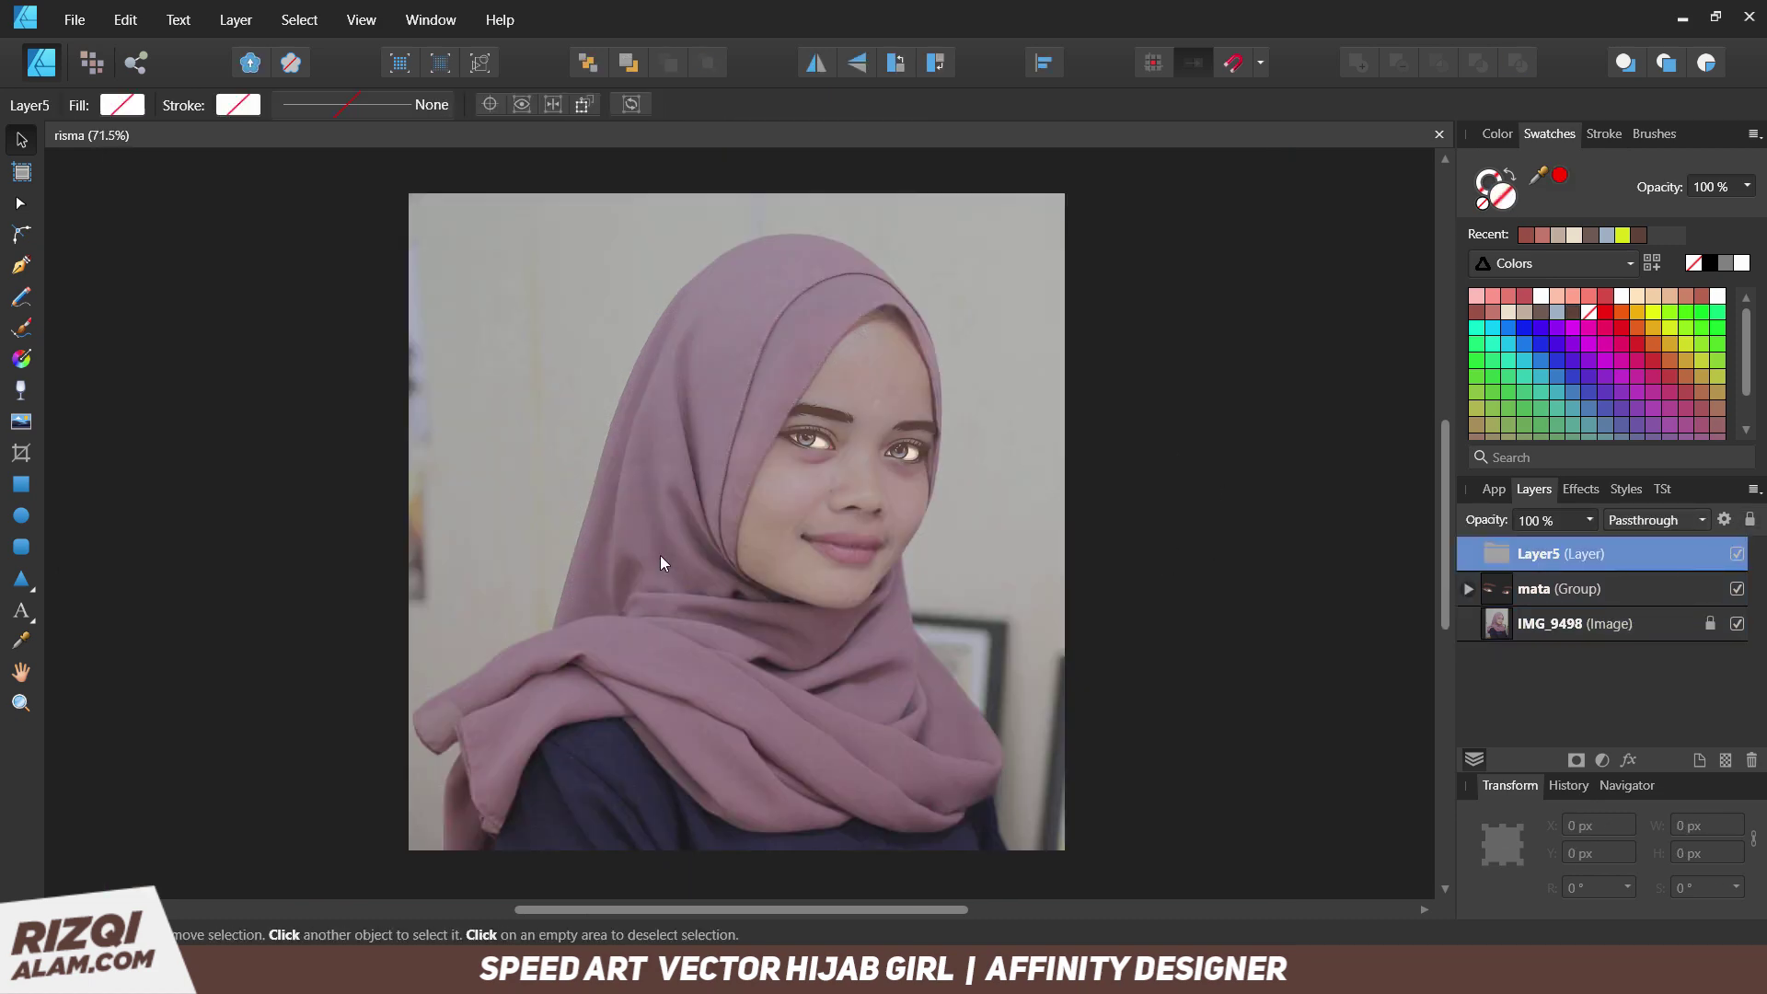
Trace the left and right nostrils as closed crescent Pen curves.
key("p")
scroll(914, 552, "up", 5)
scroll(816, 394, "up", 3)
scroll(955, 438, "up", 2)
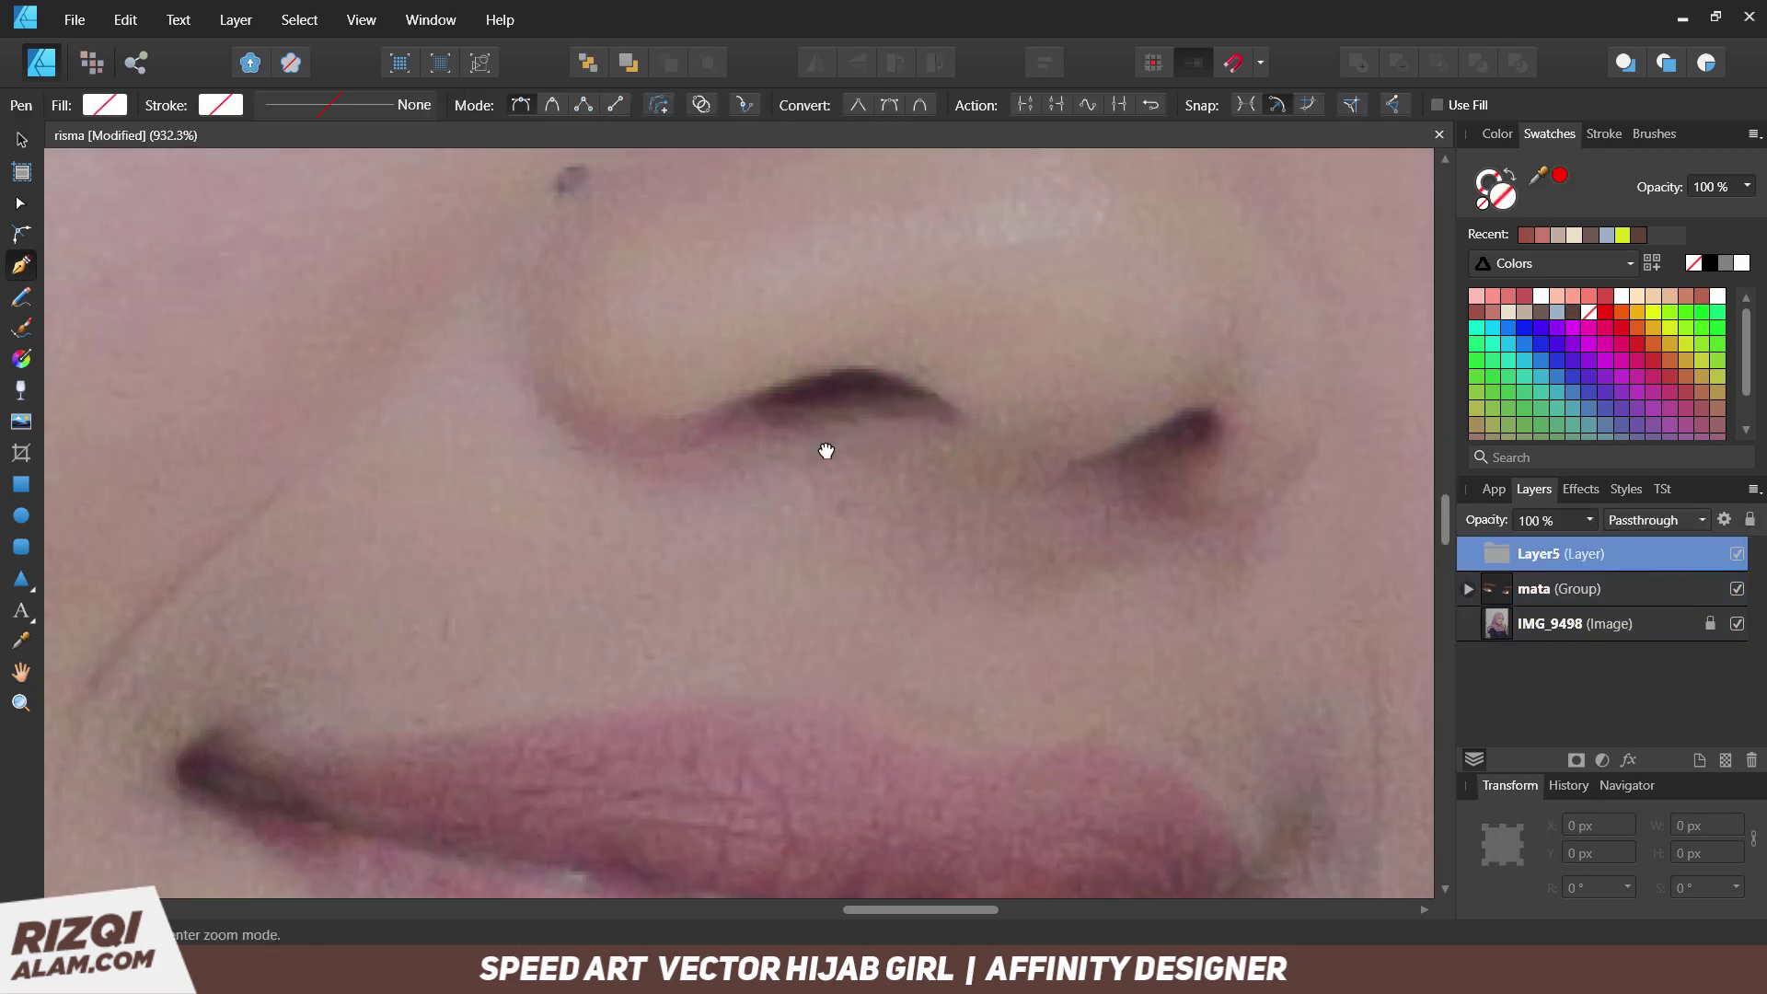
scroll(852, 552, "up", 3)
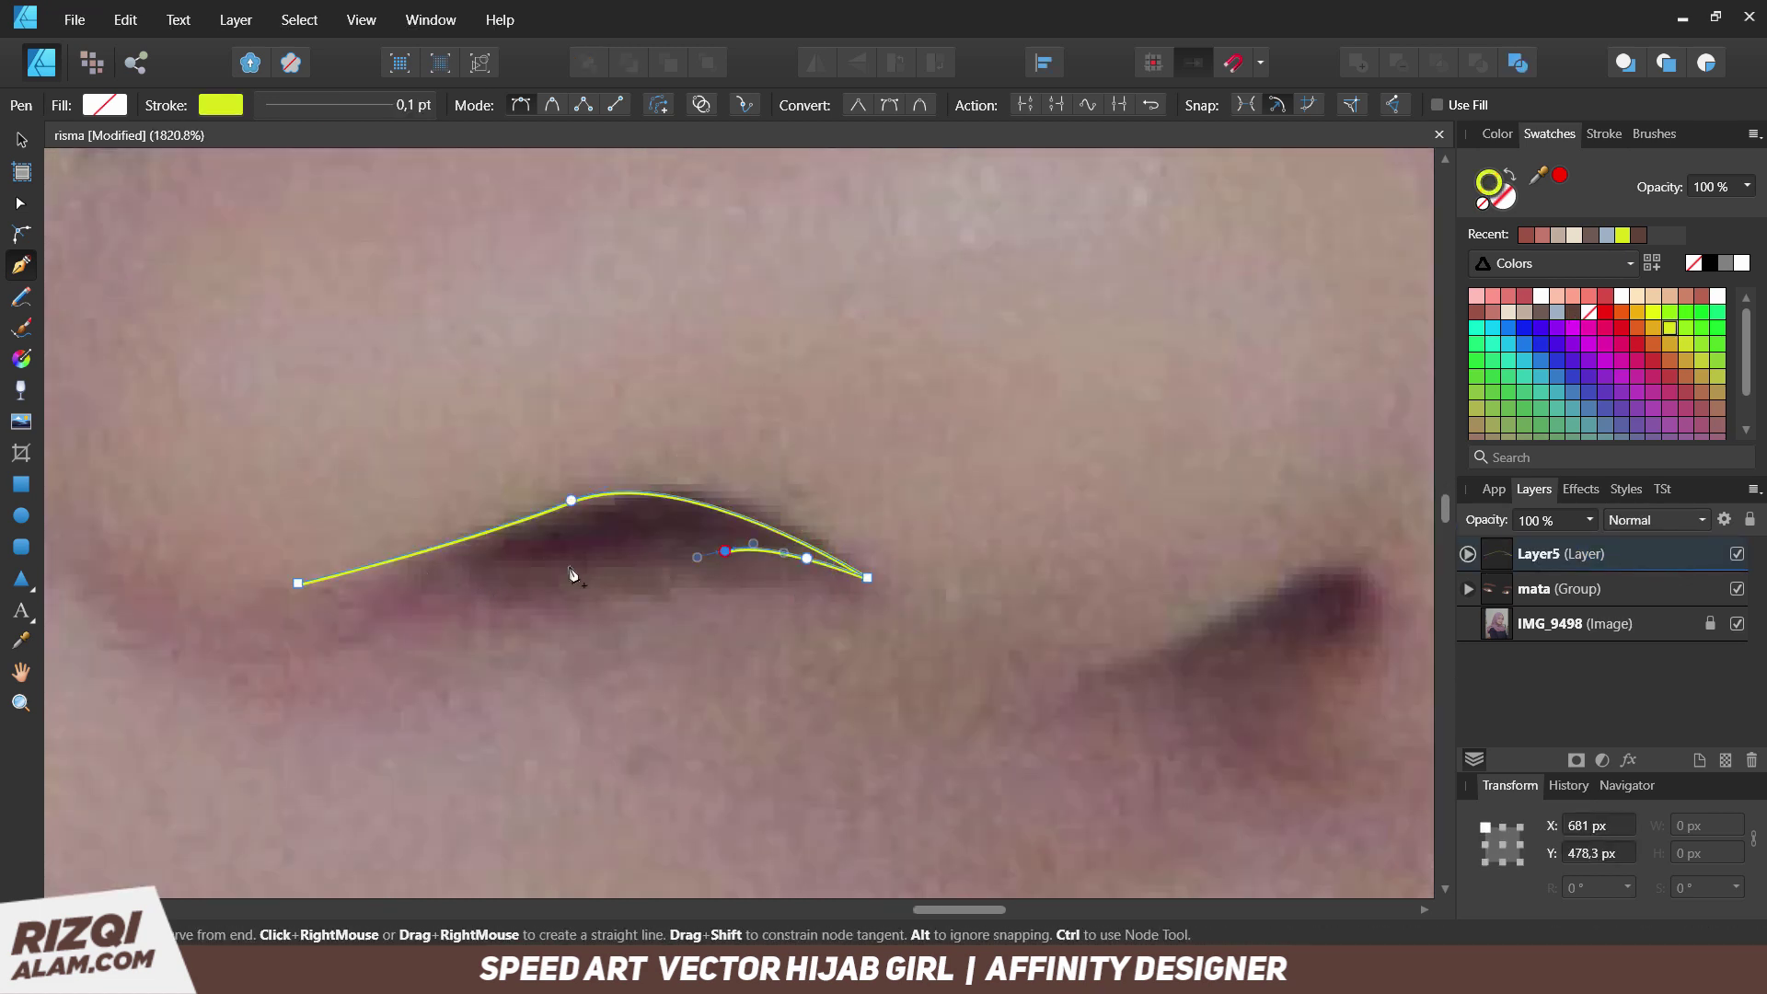
left_click(297, 582)
mouse_move(975, 625)
left_mouse_down()
mouse_move(509, 583)
mouse_move(414, 639)
left_mouse_up()
left_click(514, 639)
left_click(688, 610)
left_click(864, 531)
left_click(794, 603)
left_click(742, 608)
Trace crescent outlines along the left and right sides of the nose.
scroll(755, 683, "down", 3)
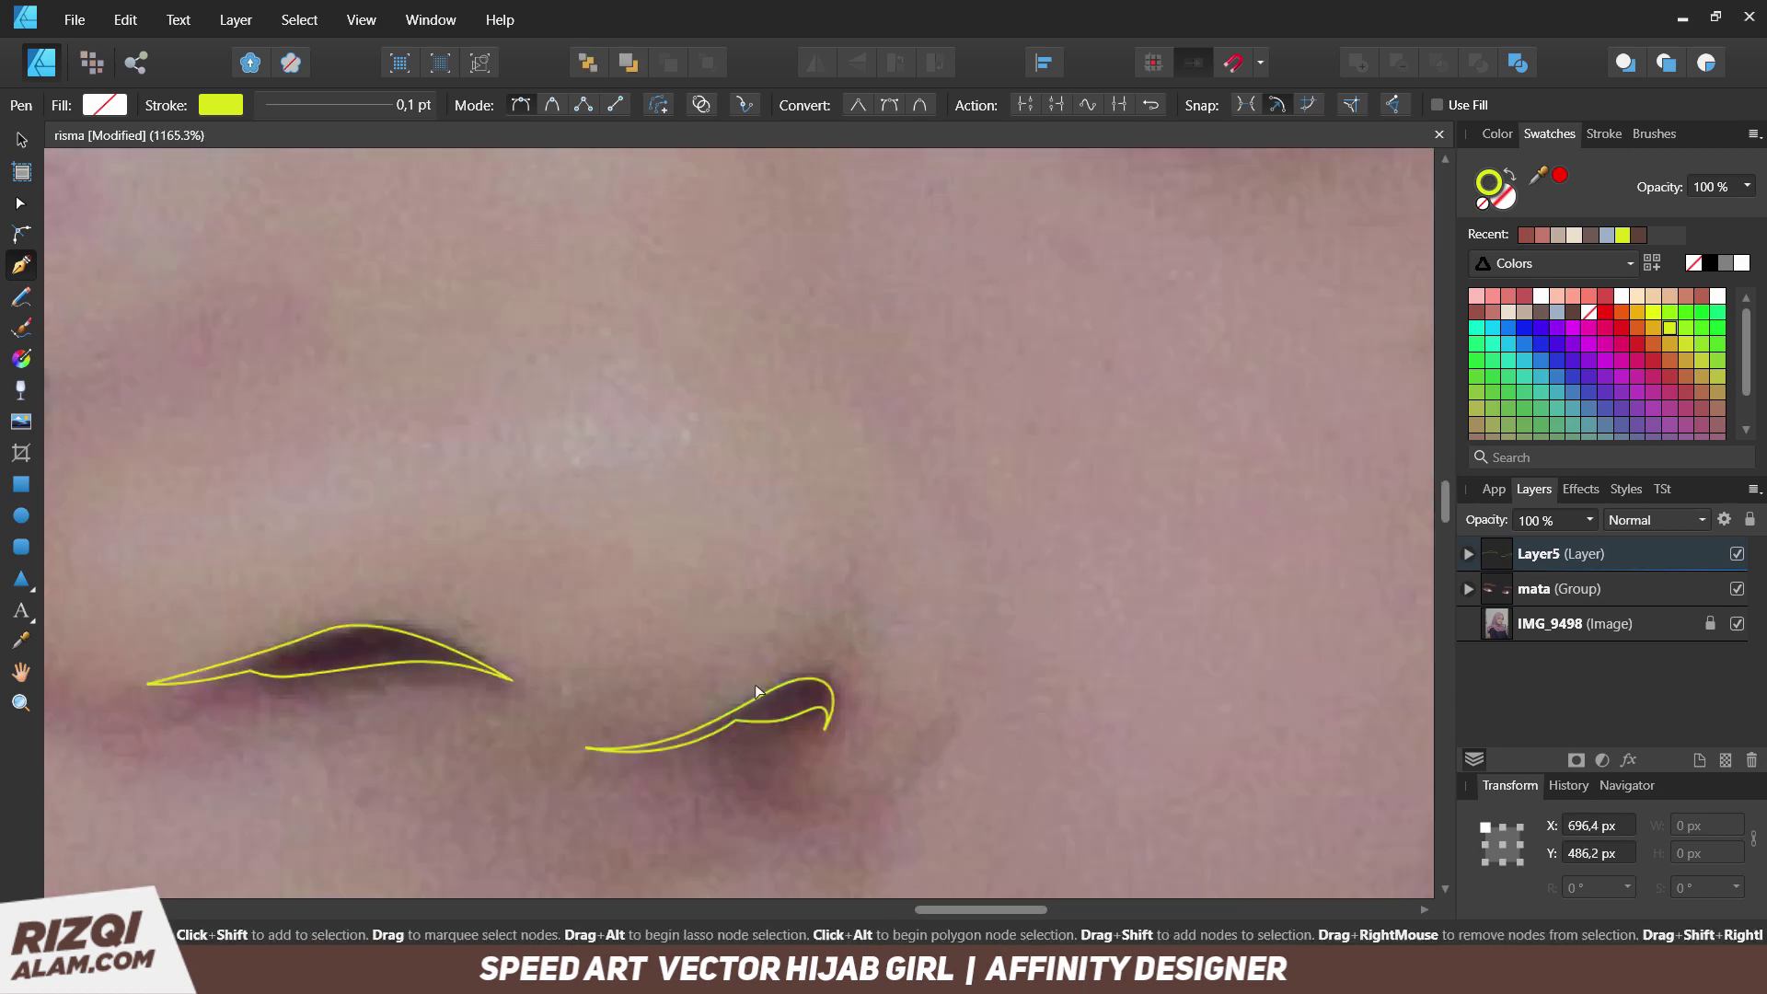
scroll(887, 390, "up", 2)
scroll(690, 572, "down", 3)
scroll(442, 515, "up", 3)
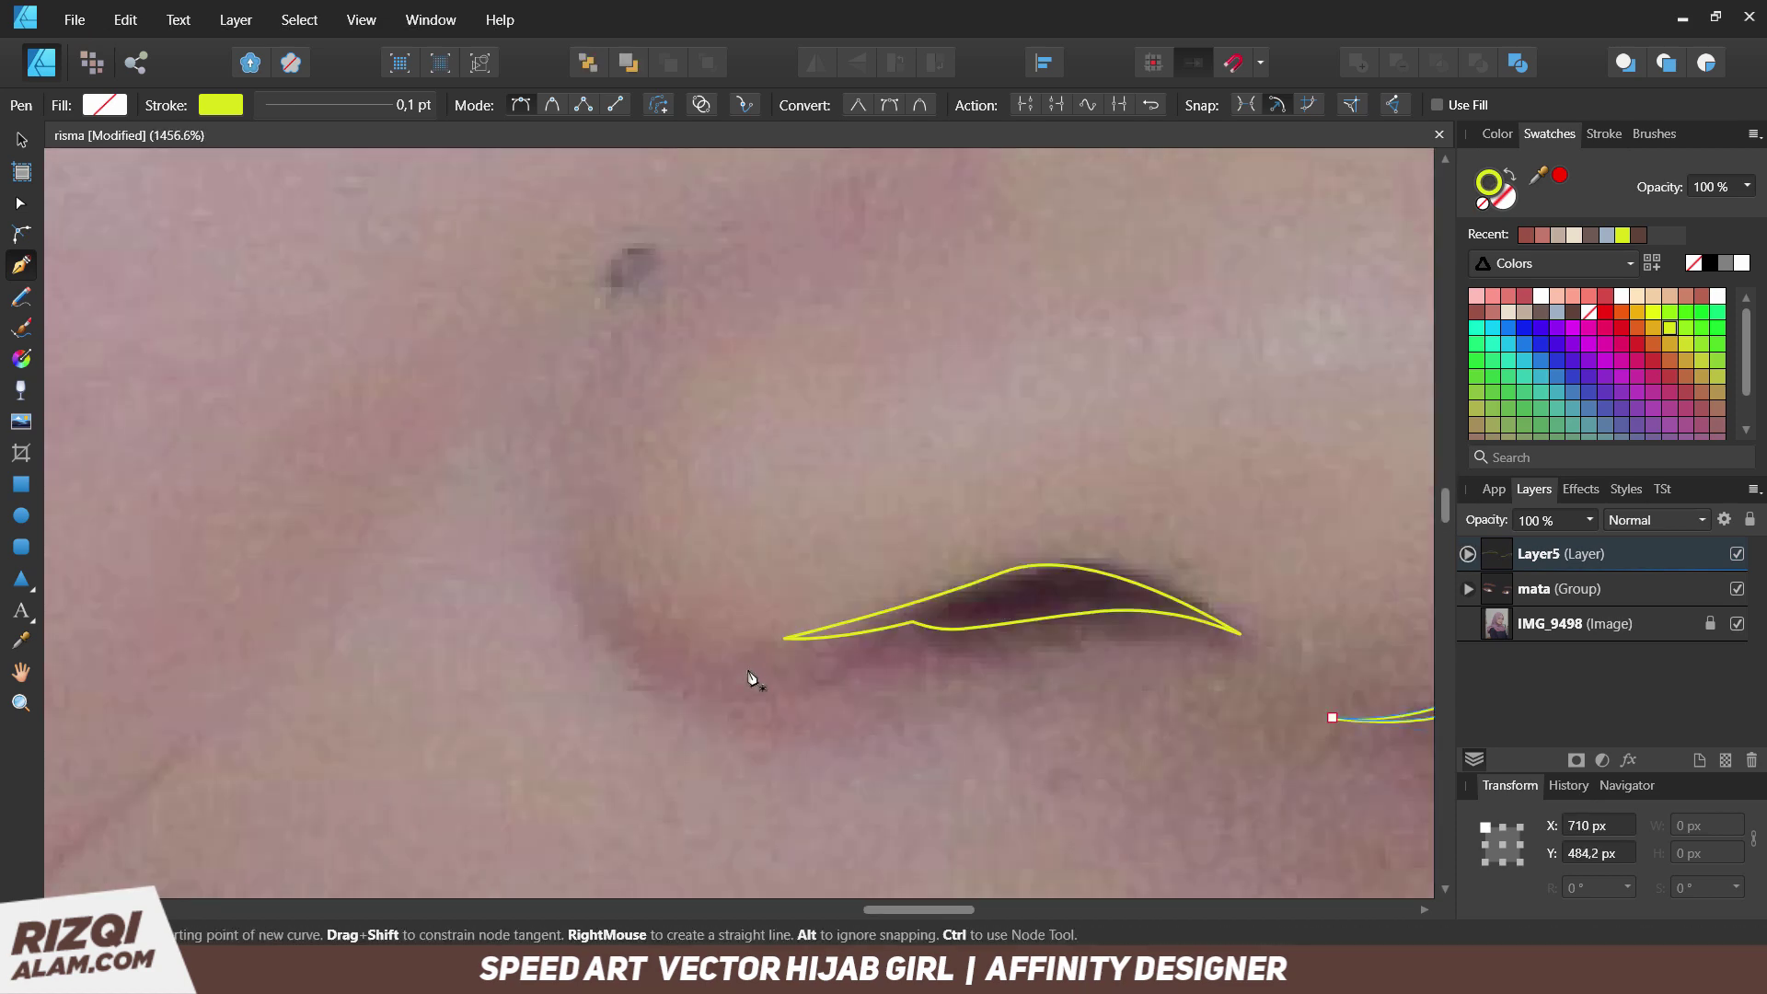
left_click(741, 689)
left_click_drag(573, 502, 566, 316)
left_click(698, 252)
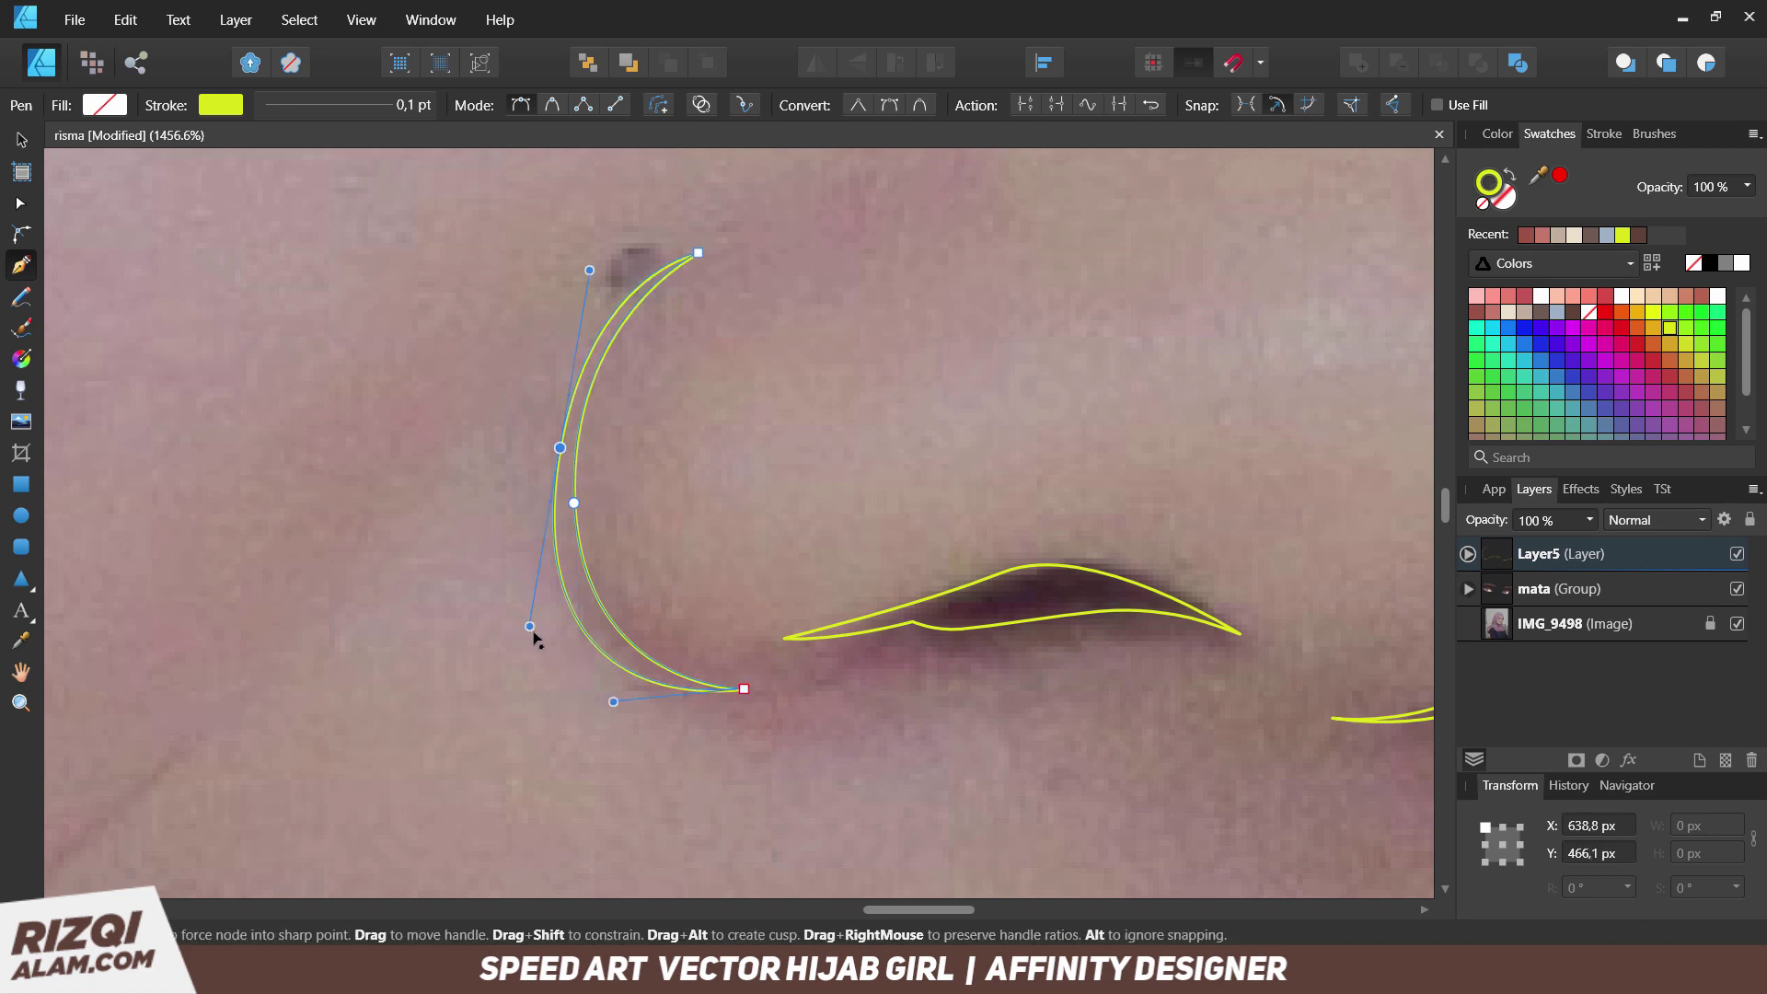
scroll(679, 690, "down", 2)
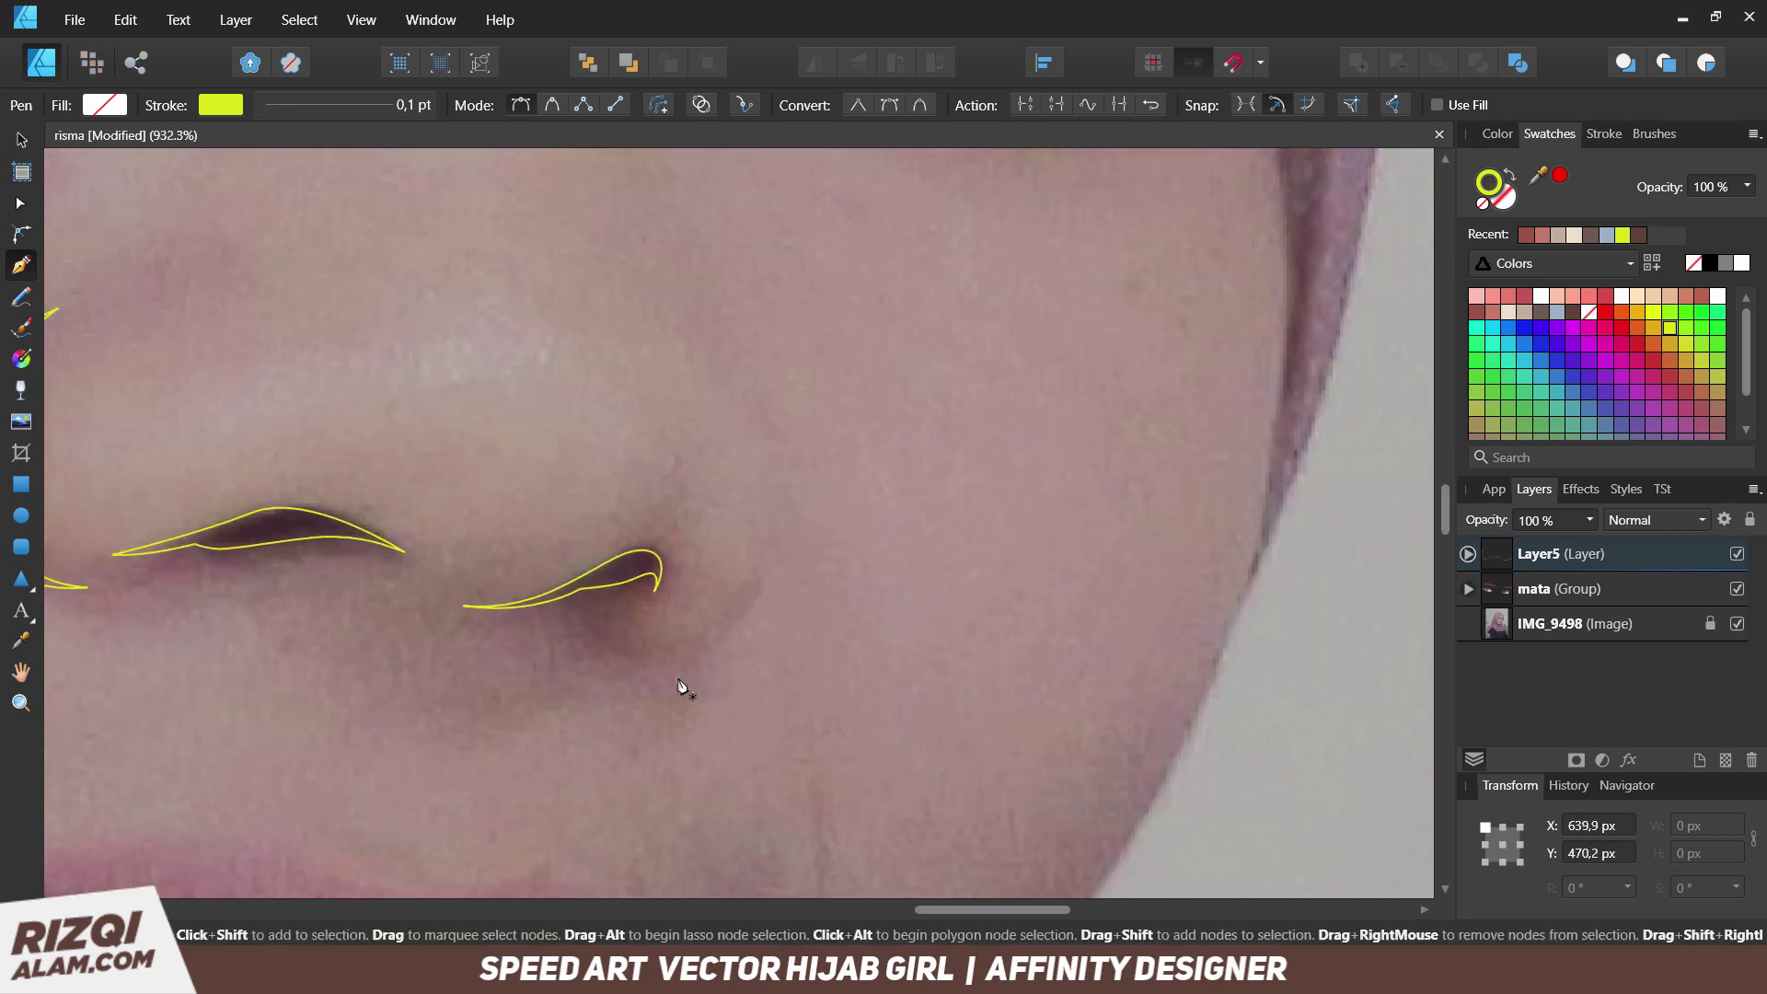
left_click(642, 656)
left_click_drag(757, 573, 797, 474)
Close the outline along the mouth line, then select all the nose and mouth curves.
scroll(603, 644, "down", 2)
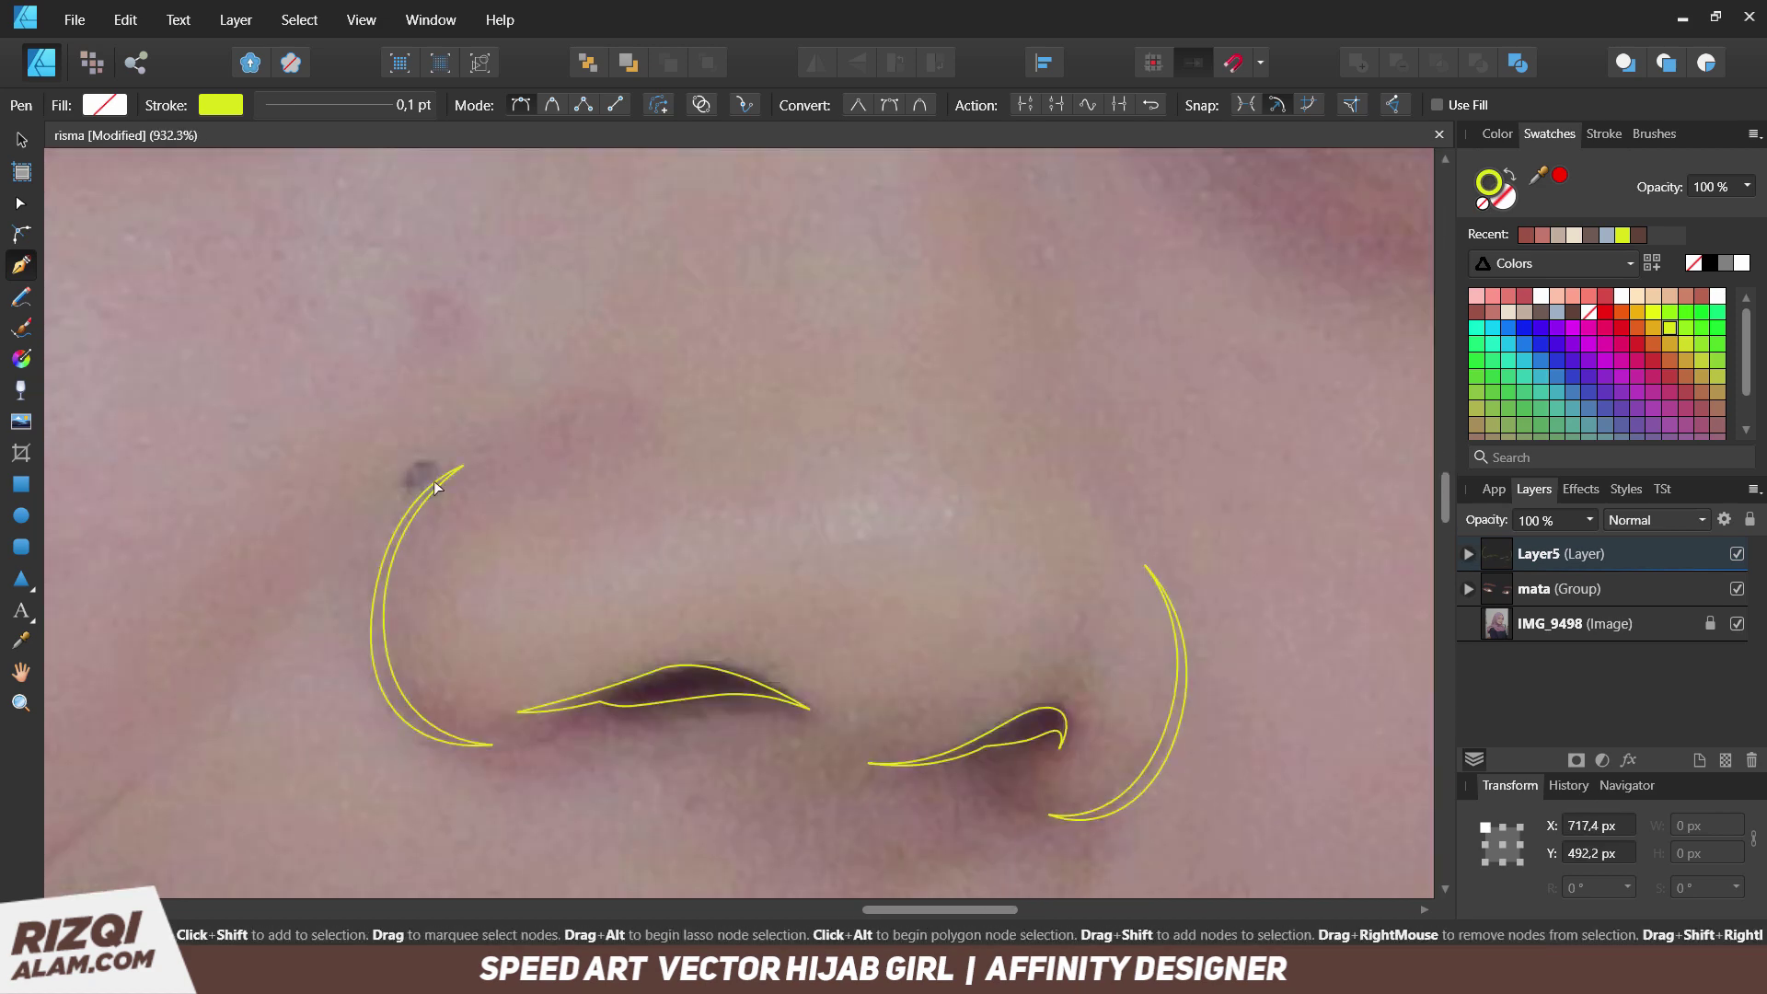
scroll(460, 497, "up", 3)
scroll(754, 603, "down", 1)
scroll(754, 602, "up", 1)
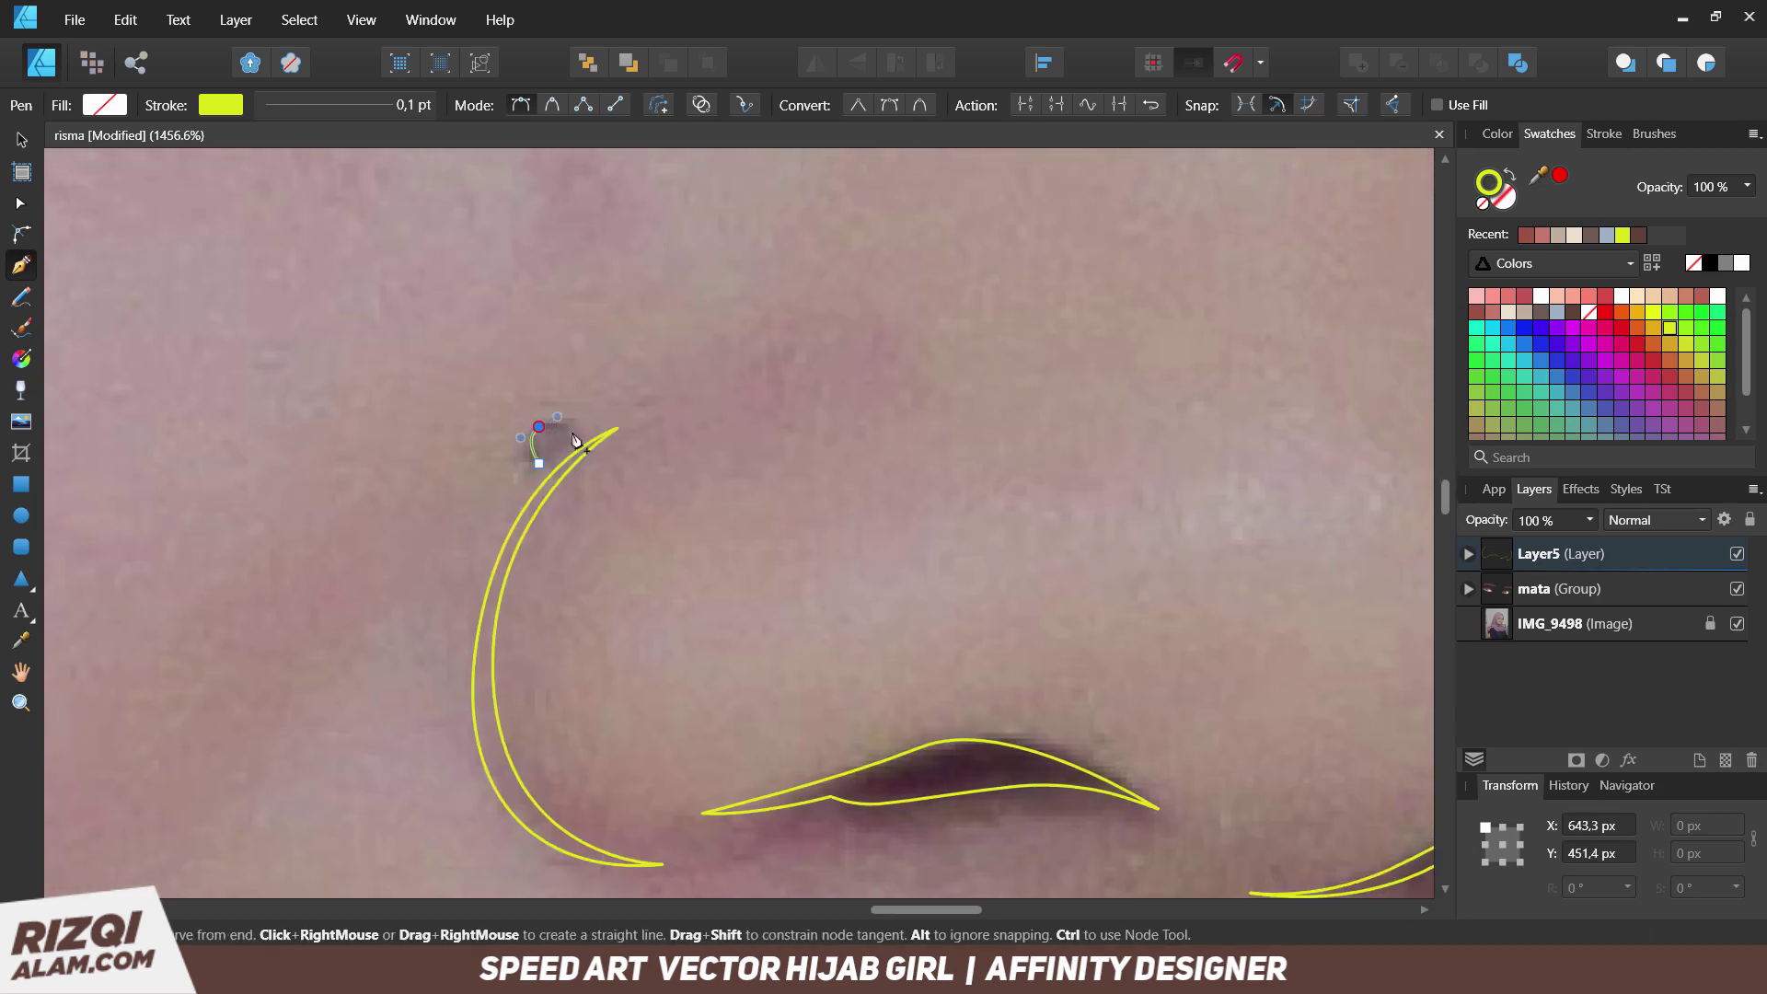
scroll(644, 515, "down", 4)
scroll(736, 644, "up", 3)
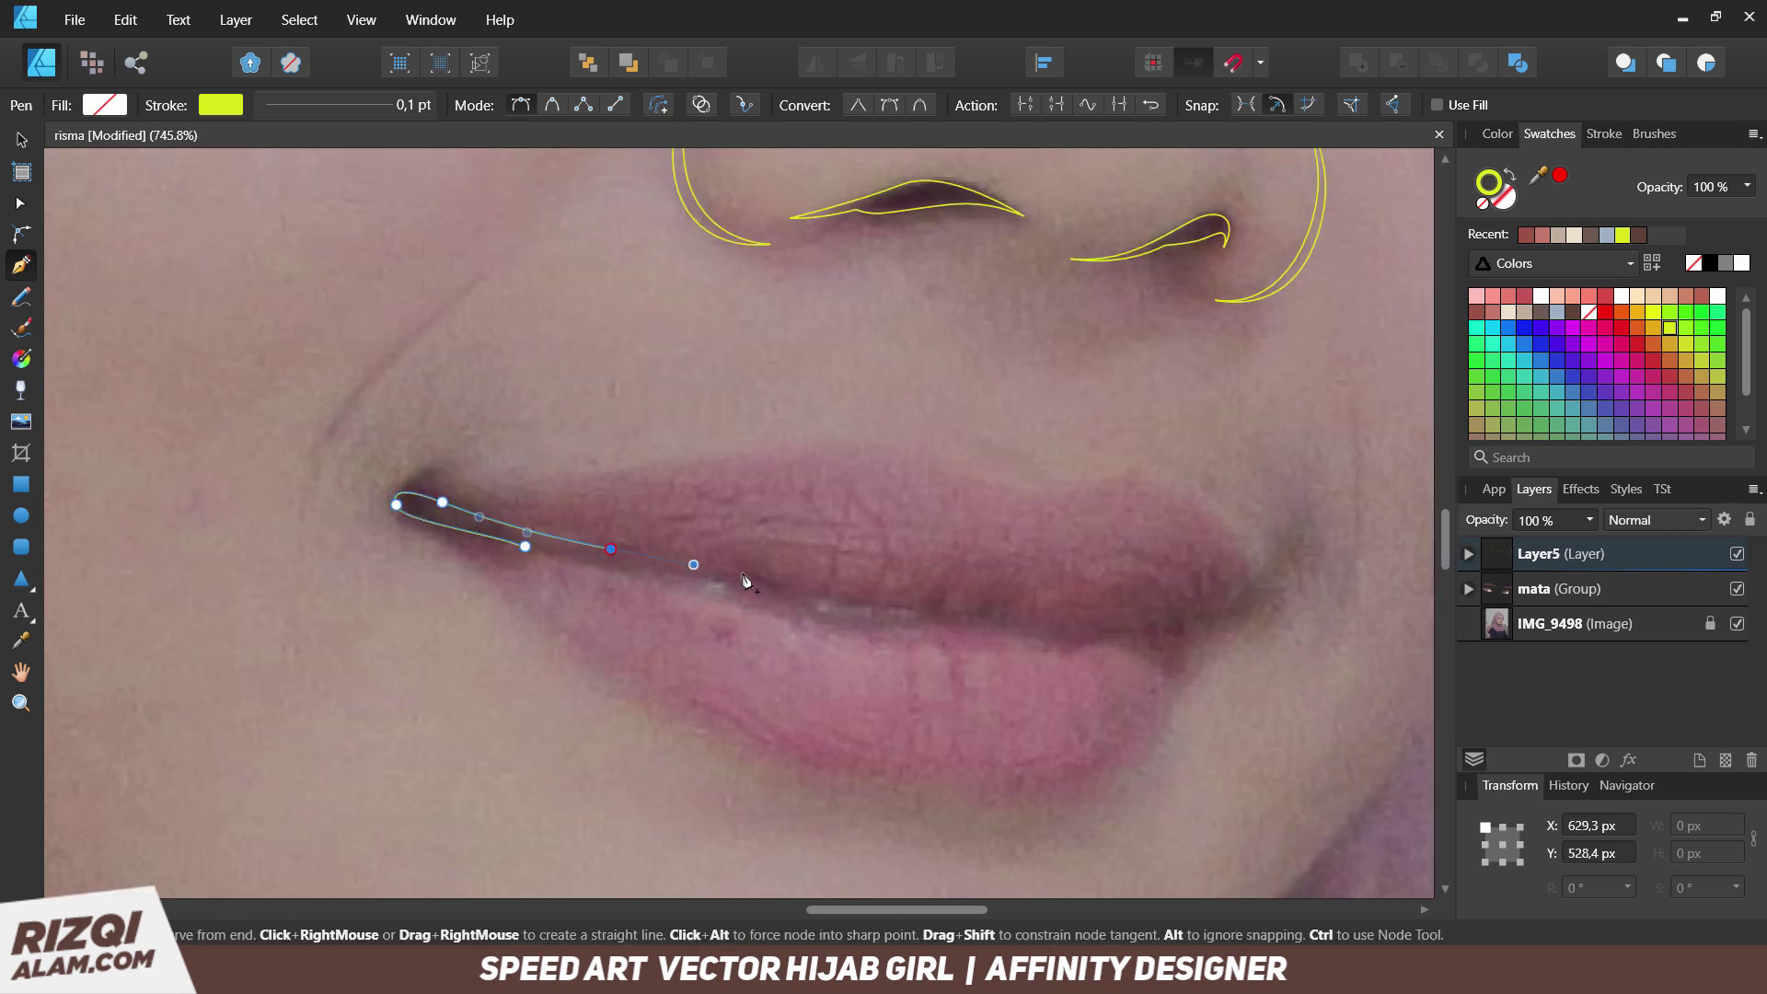
left_click(525, 548)
scroll(953, 621, "up", 2)
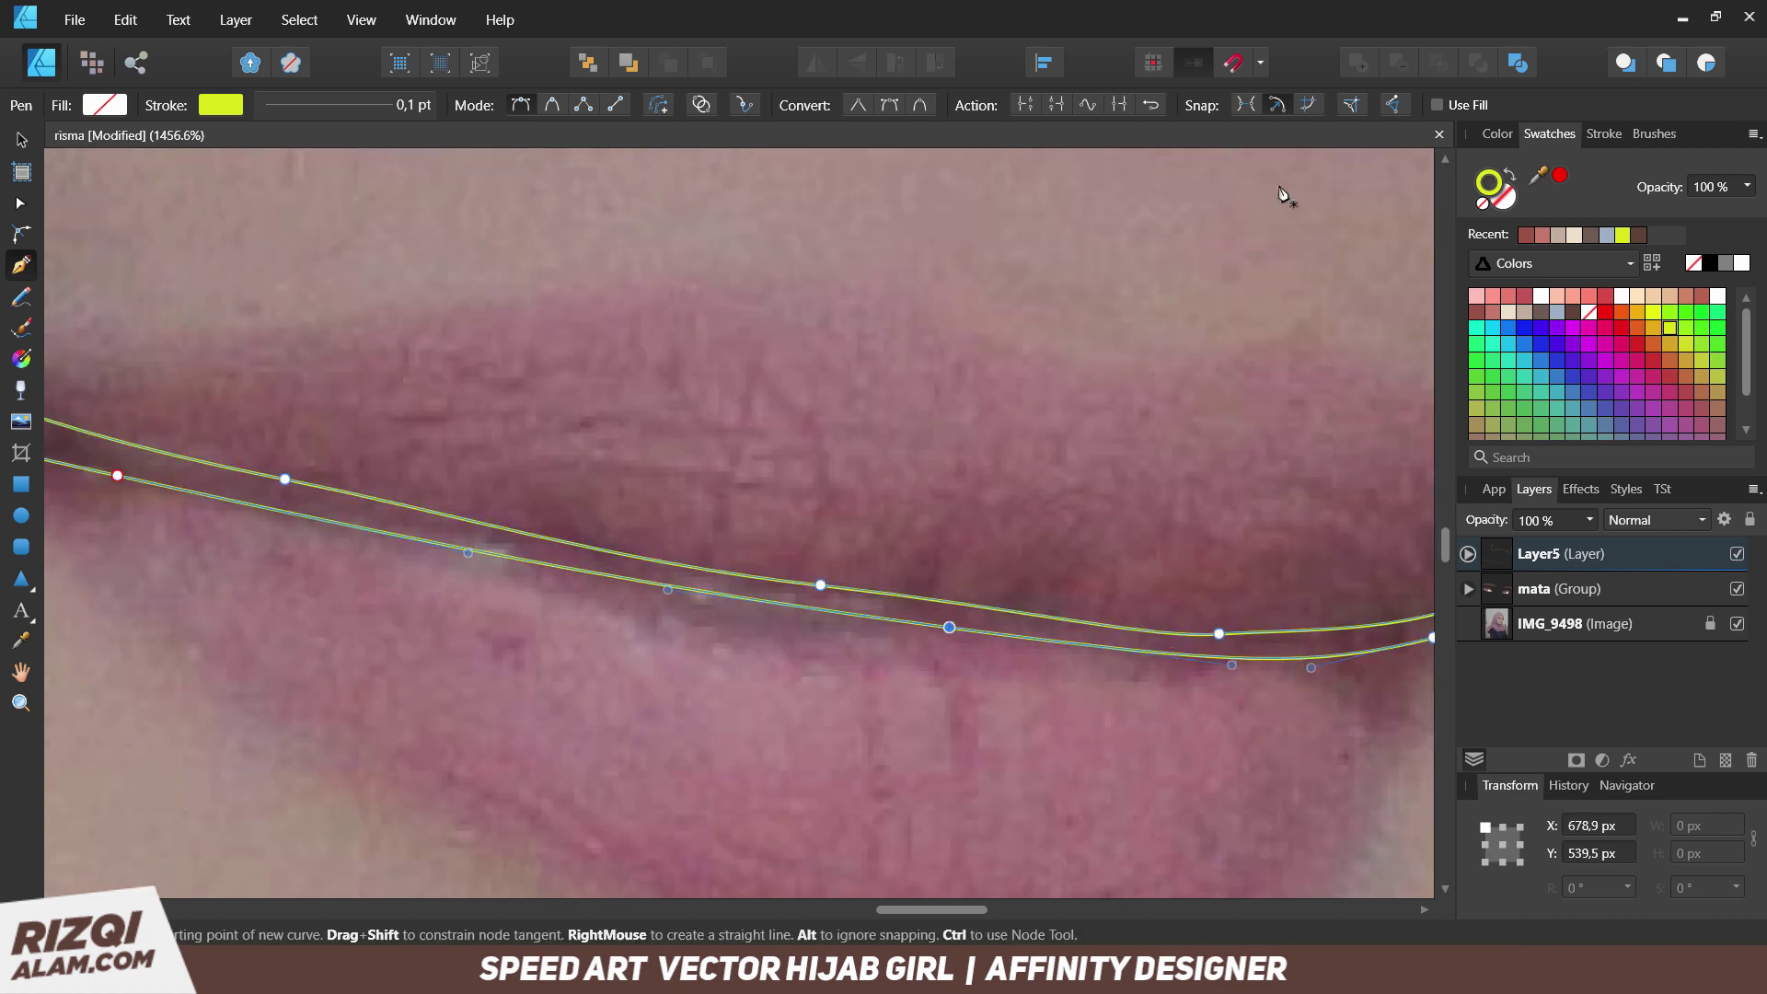
left_click(1262, 63)
scroll(801, 618, "left", 5)
scroll(801, 624, "down", 1)
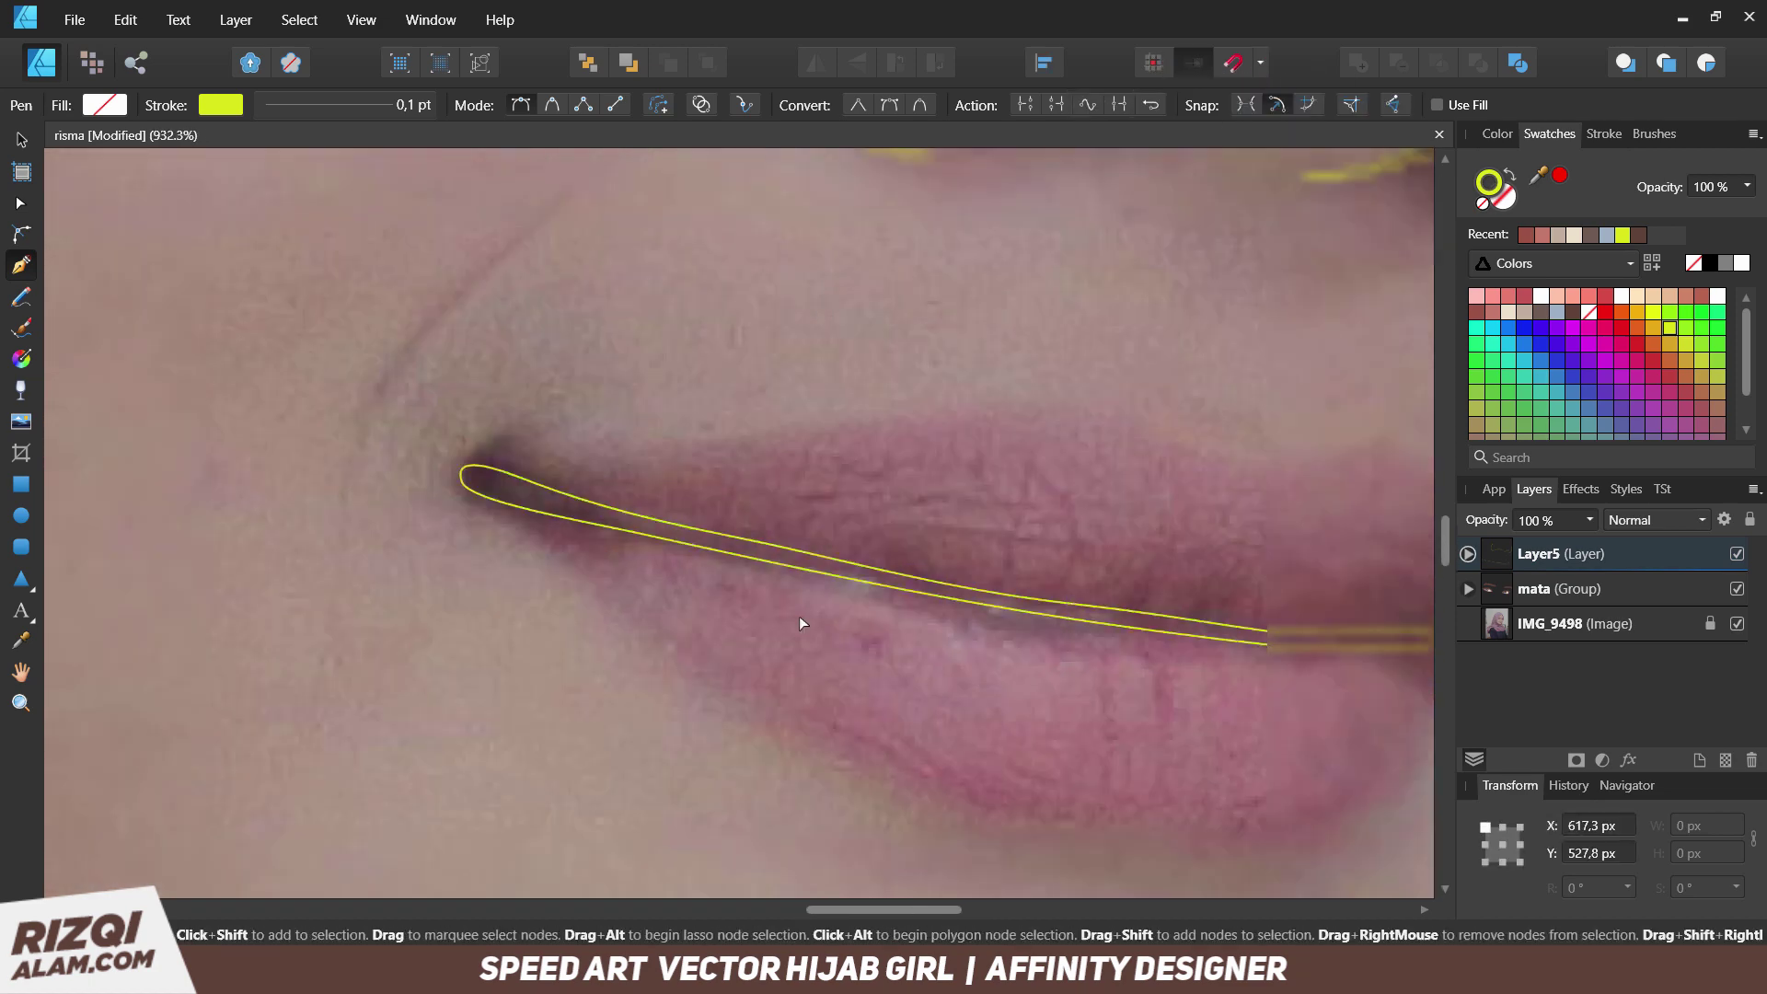
scroll(799, 623, "down", 8)
key("v")
key("ctrl+a")
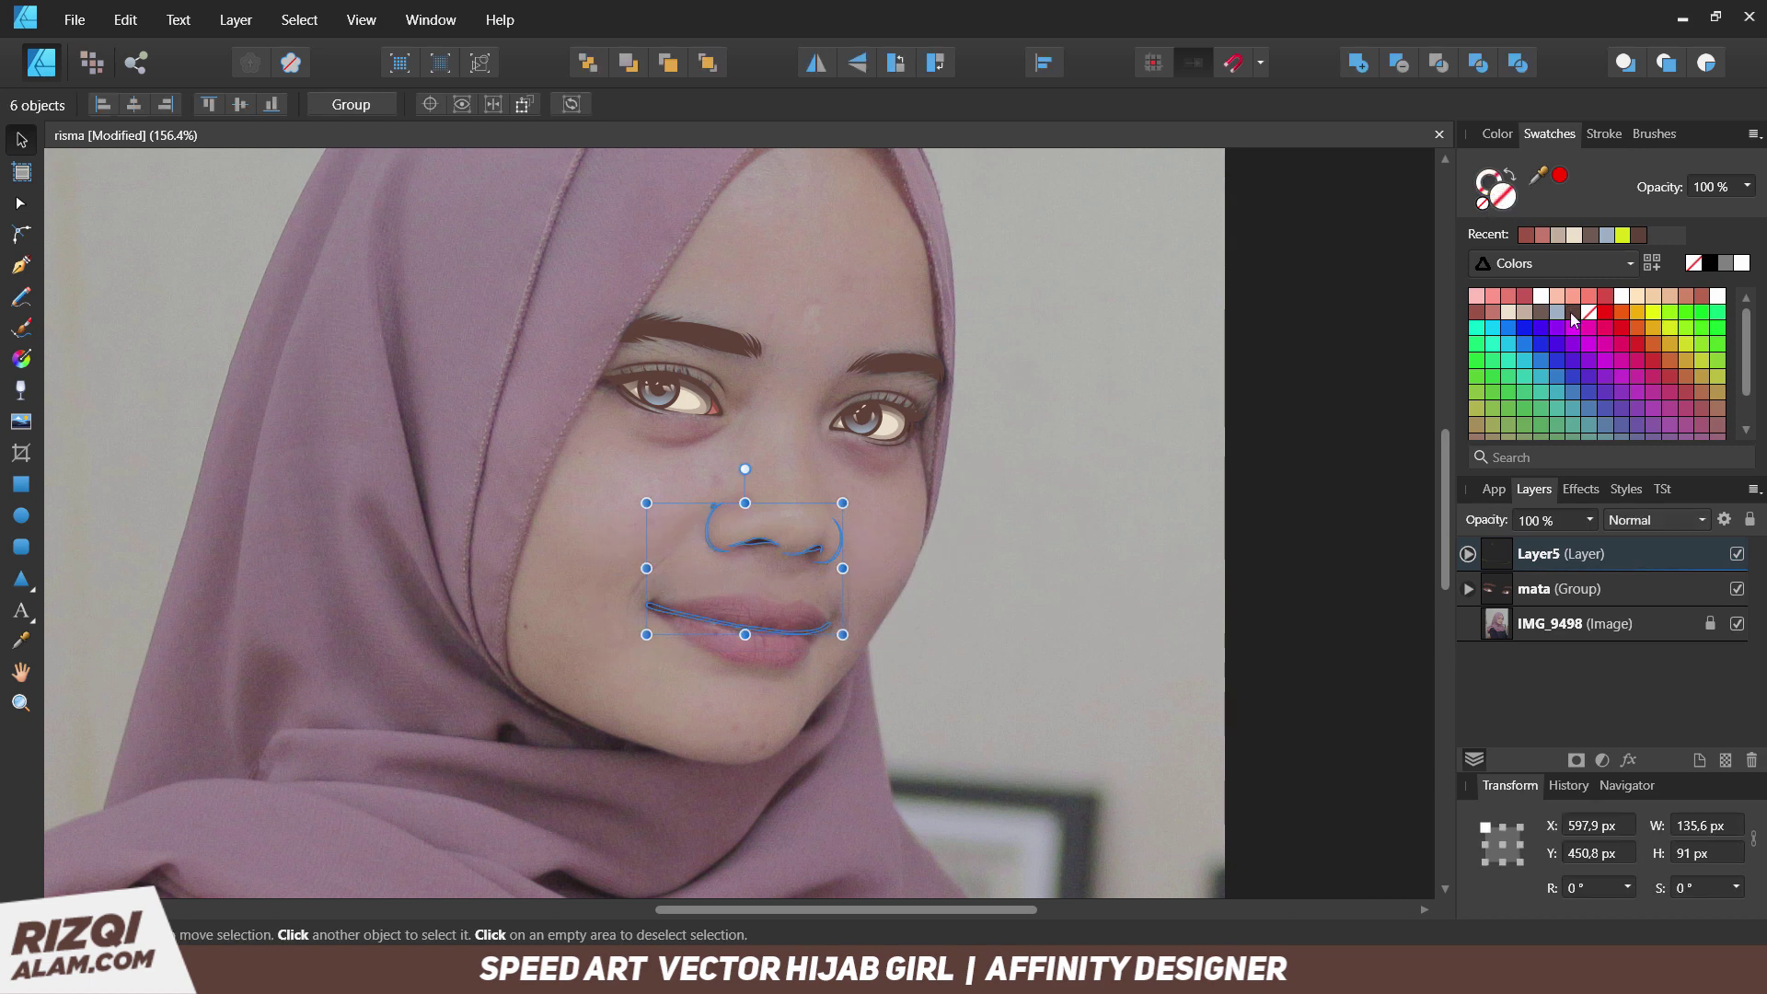
On a new layer, trace the brown line between the lips.
key("ctrl+d")
scroll(681, 625, "up", 3)
key("ctrl+shift+l")
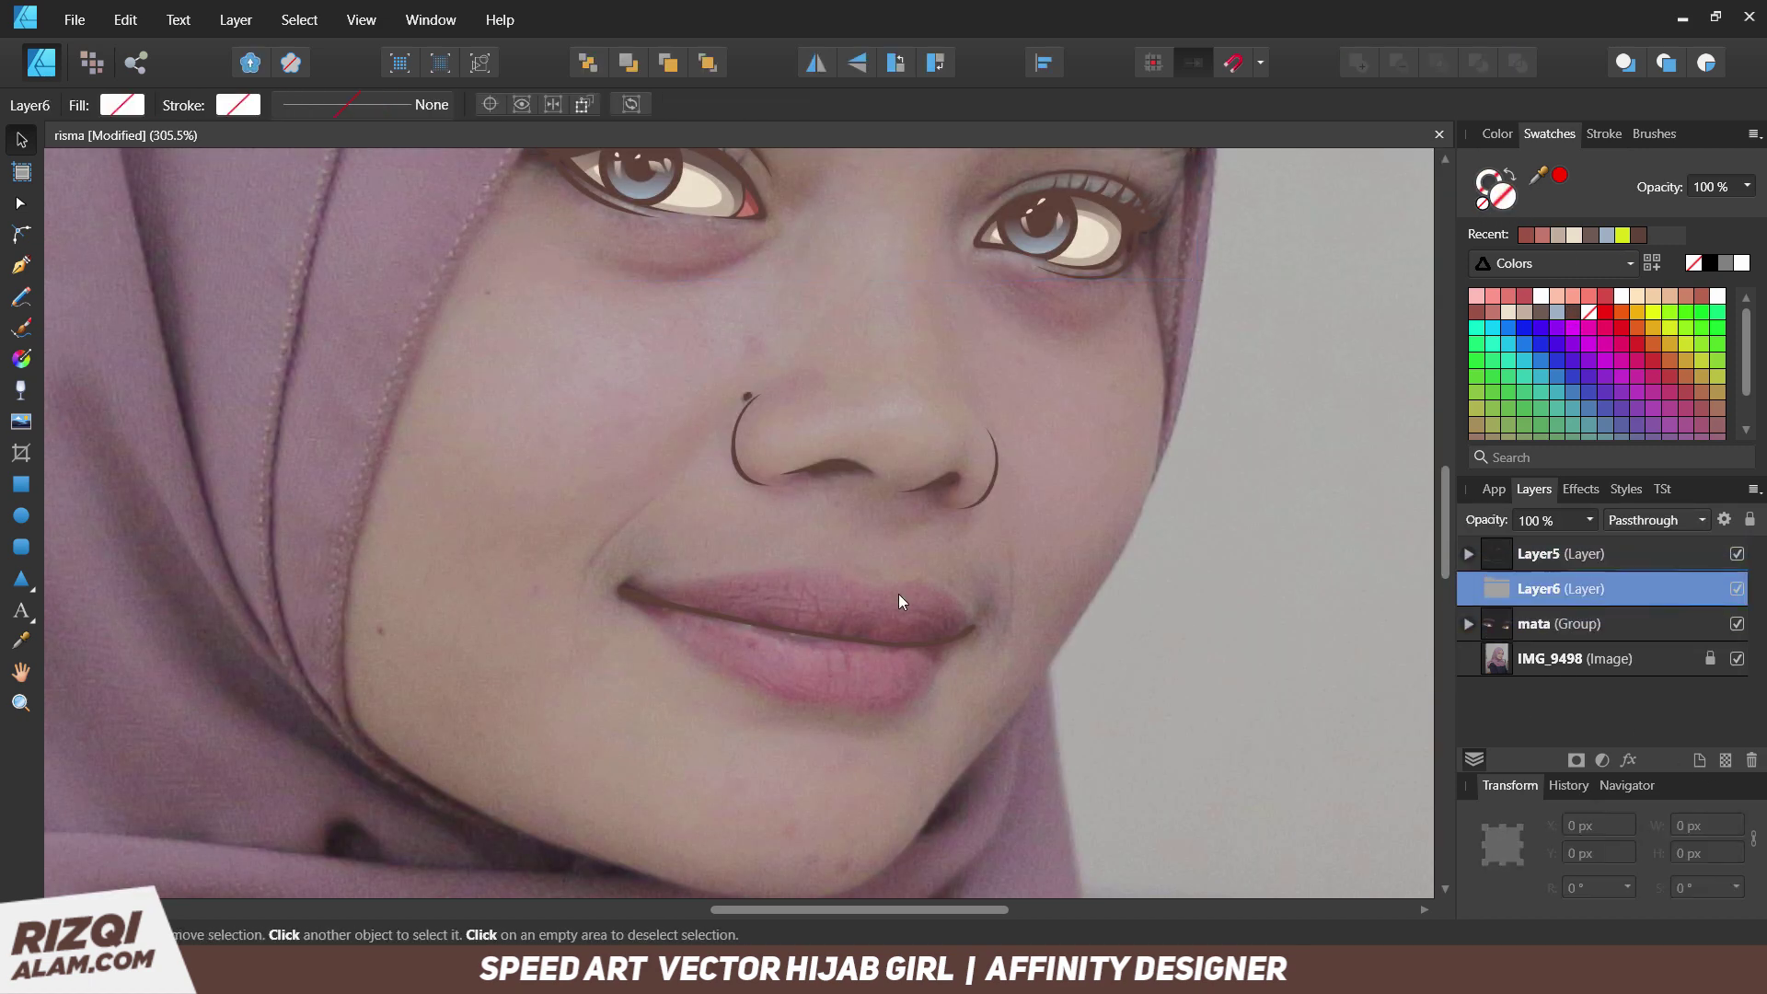
key("p")
scroll(898, 593, "up", 2)
left_click(577, 583)
left_click(868, 540)
left_click(1002, 588)
Outline the upper and lower lip edges as a path closed at the left corner.
scroll(1116, 653, "up", 2)
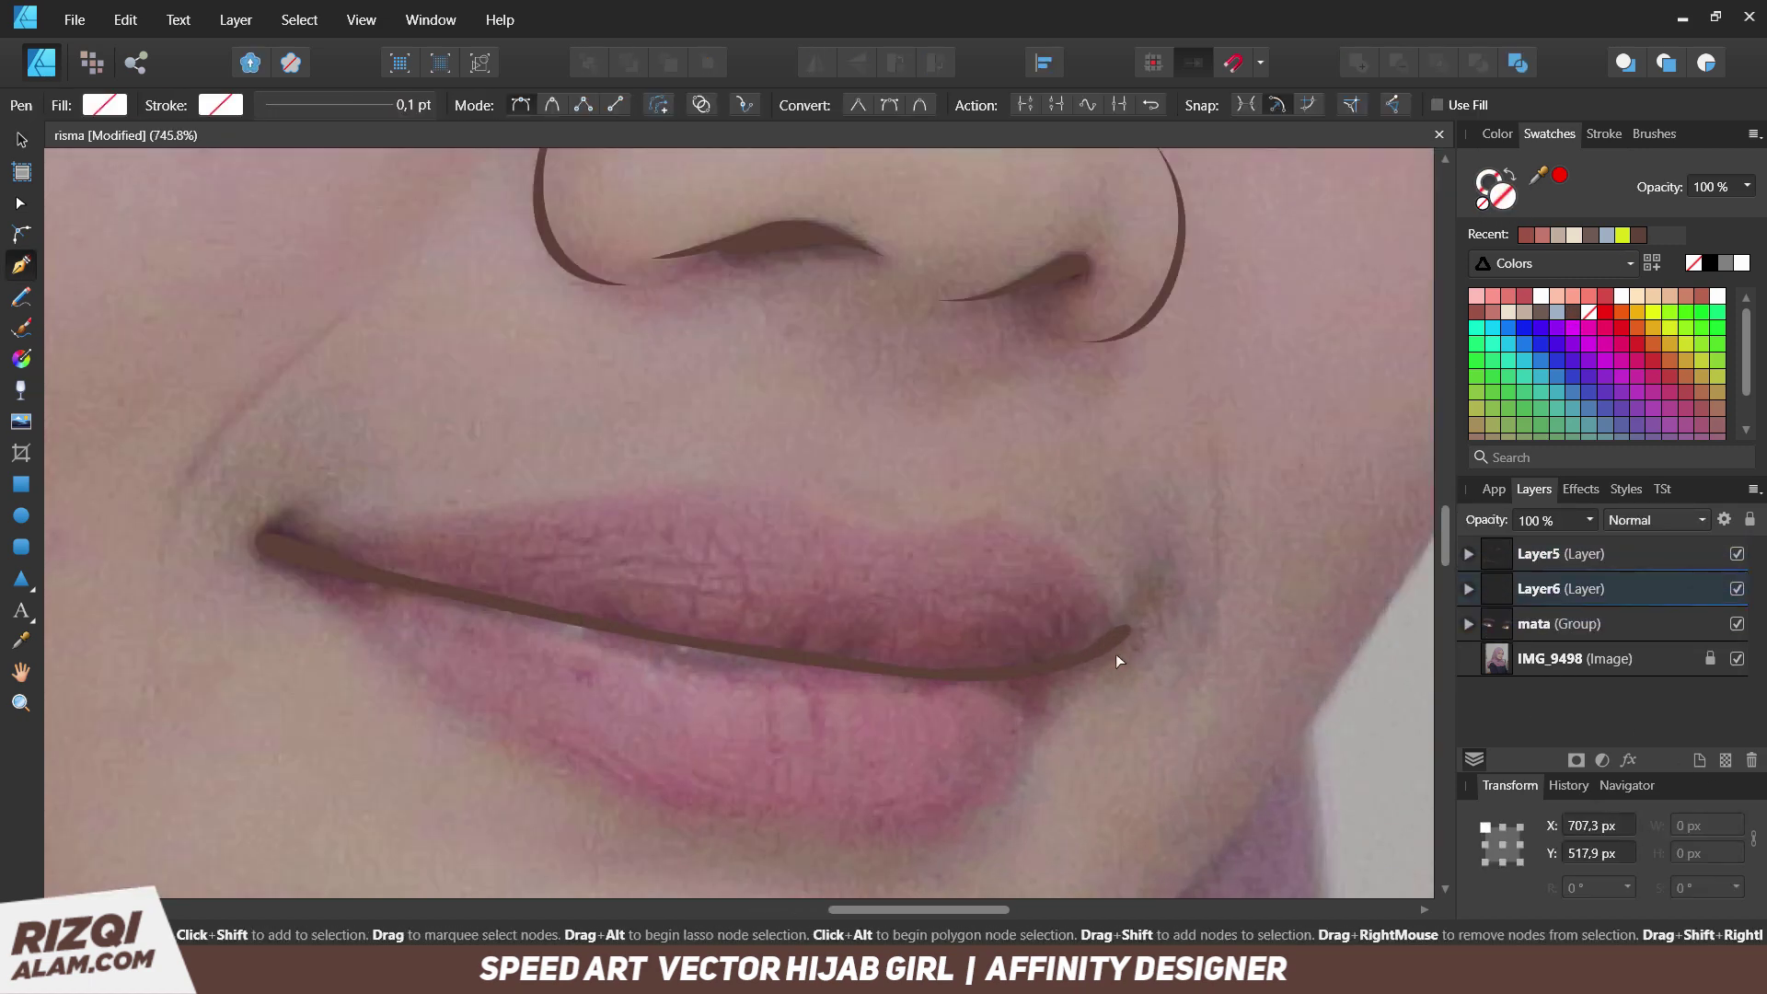
left_click(272, 541)
left_click(504, 513)
left_click(748, 485)
left_click_drag(909, 532, 928, 532)
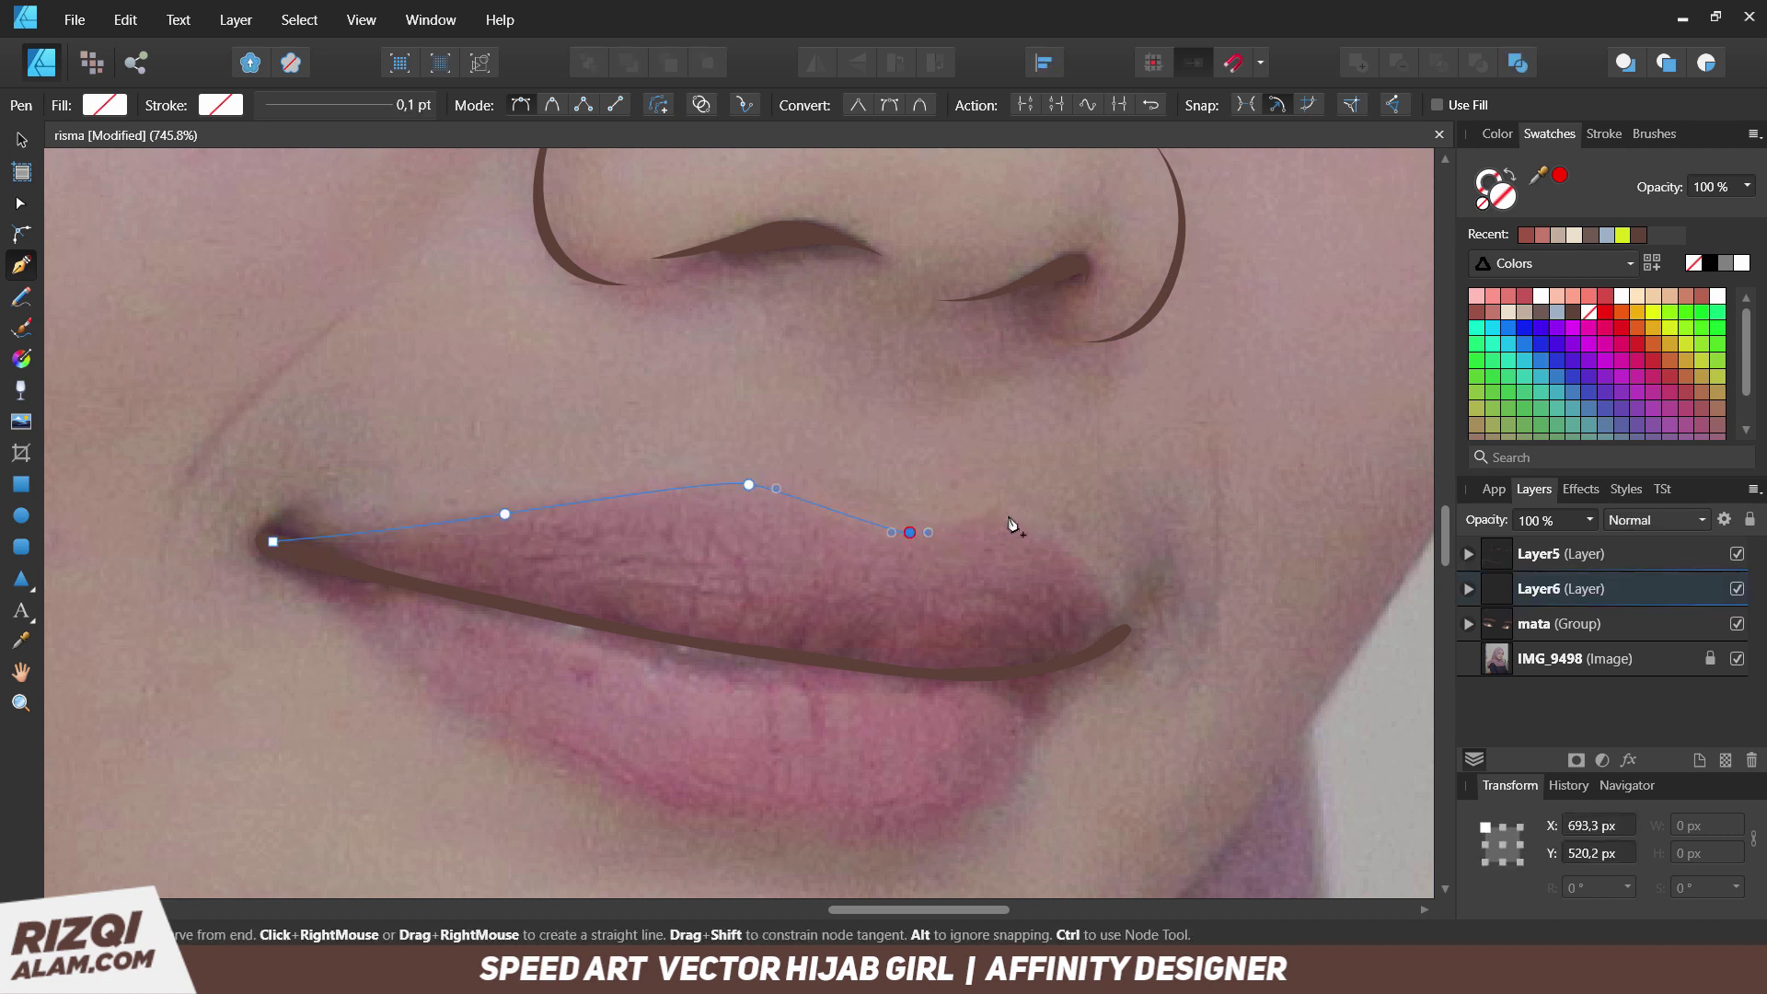
left_click(1088, 650)
left_click(1068, 663)
left_click(1036, 728)
left_click_drag(726, 806, 506, 751)
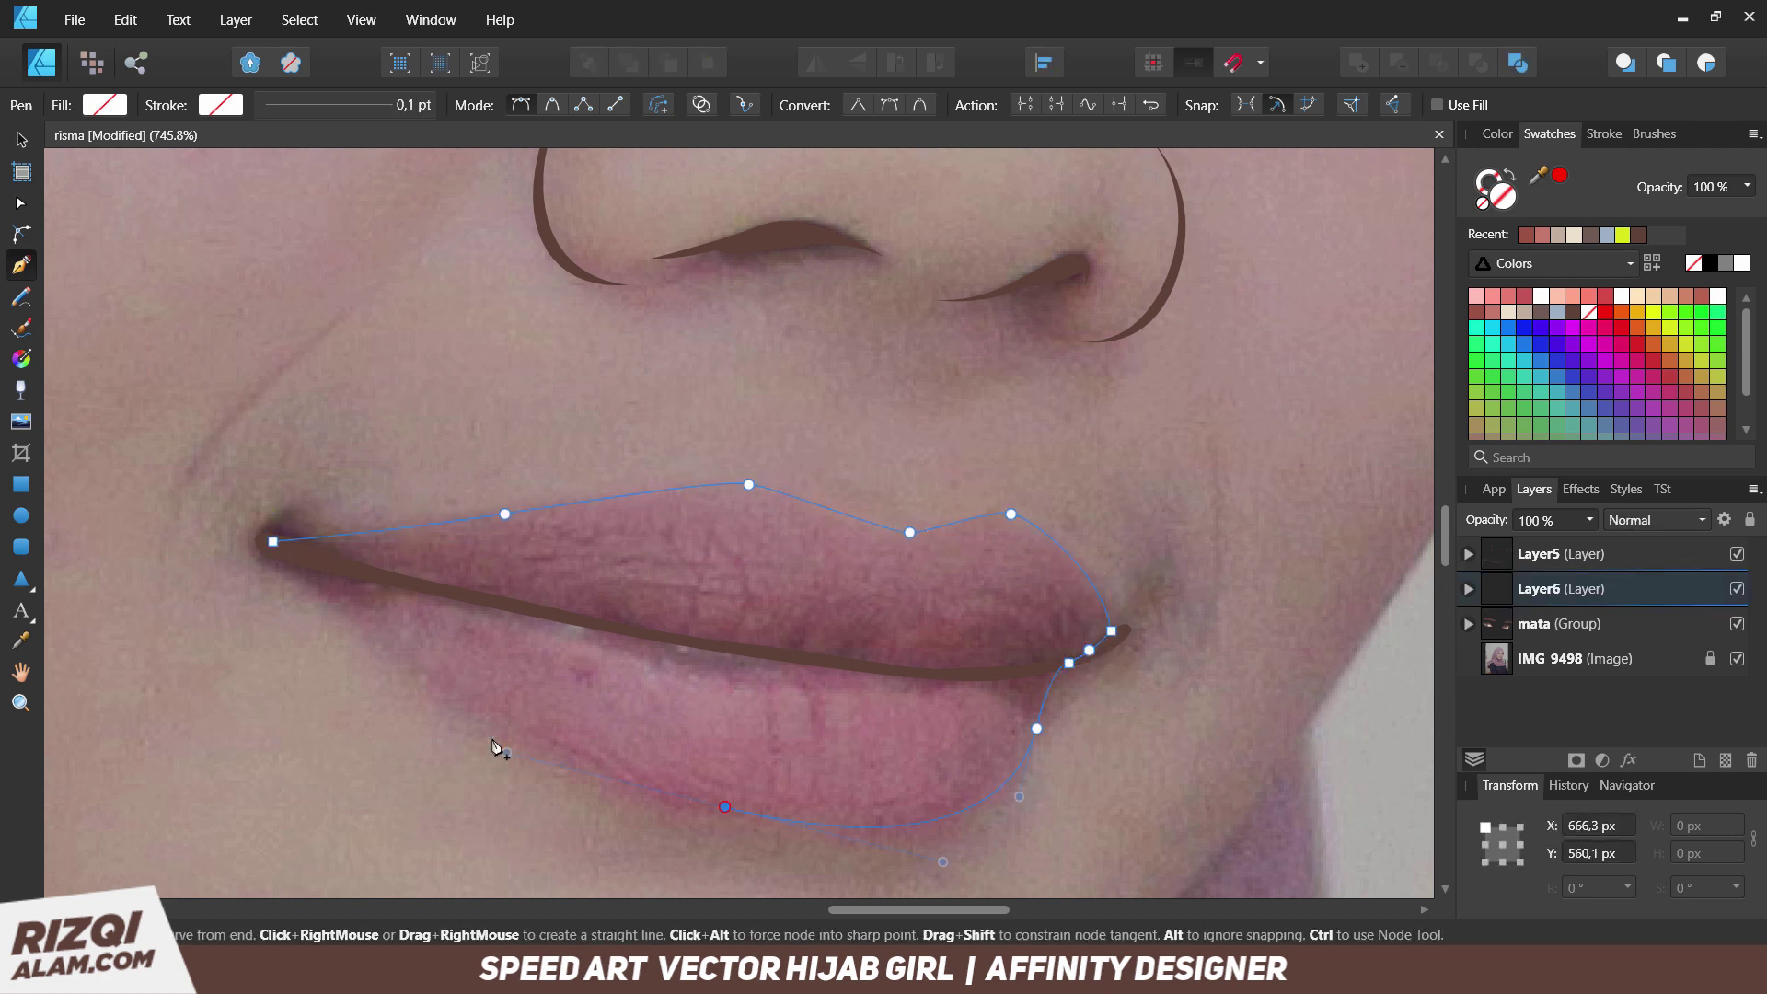
left_click(272, 541)
left_click_drag(725, 806, 720, 810)
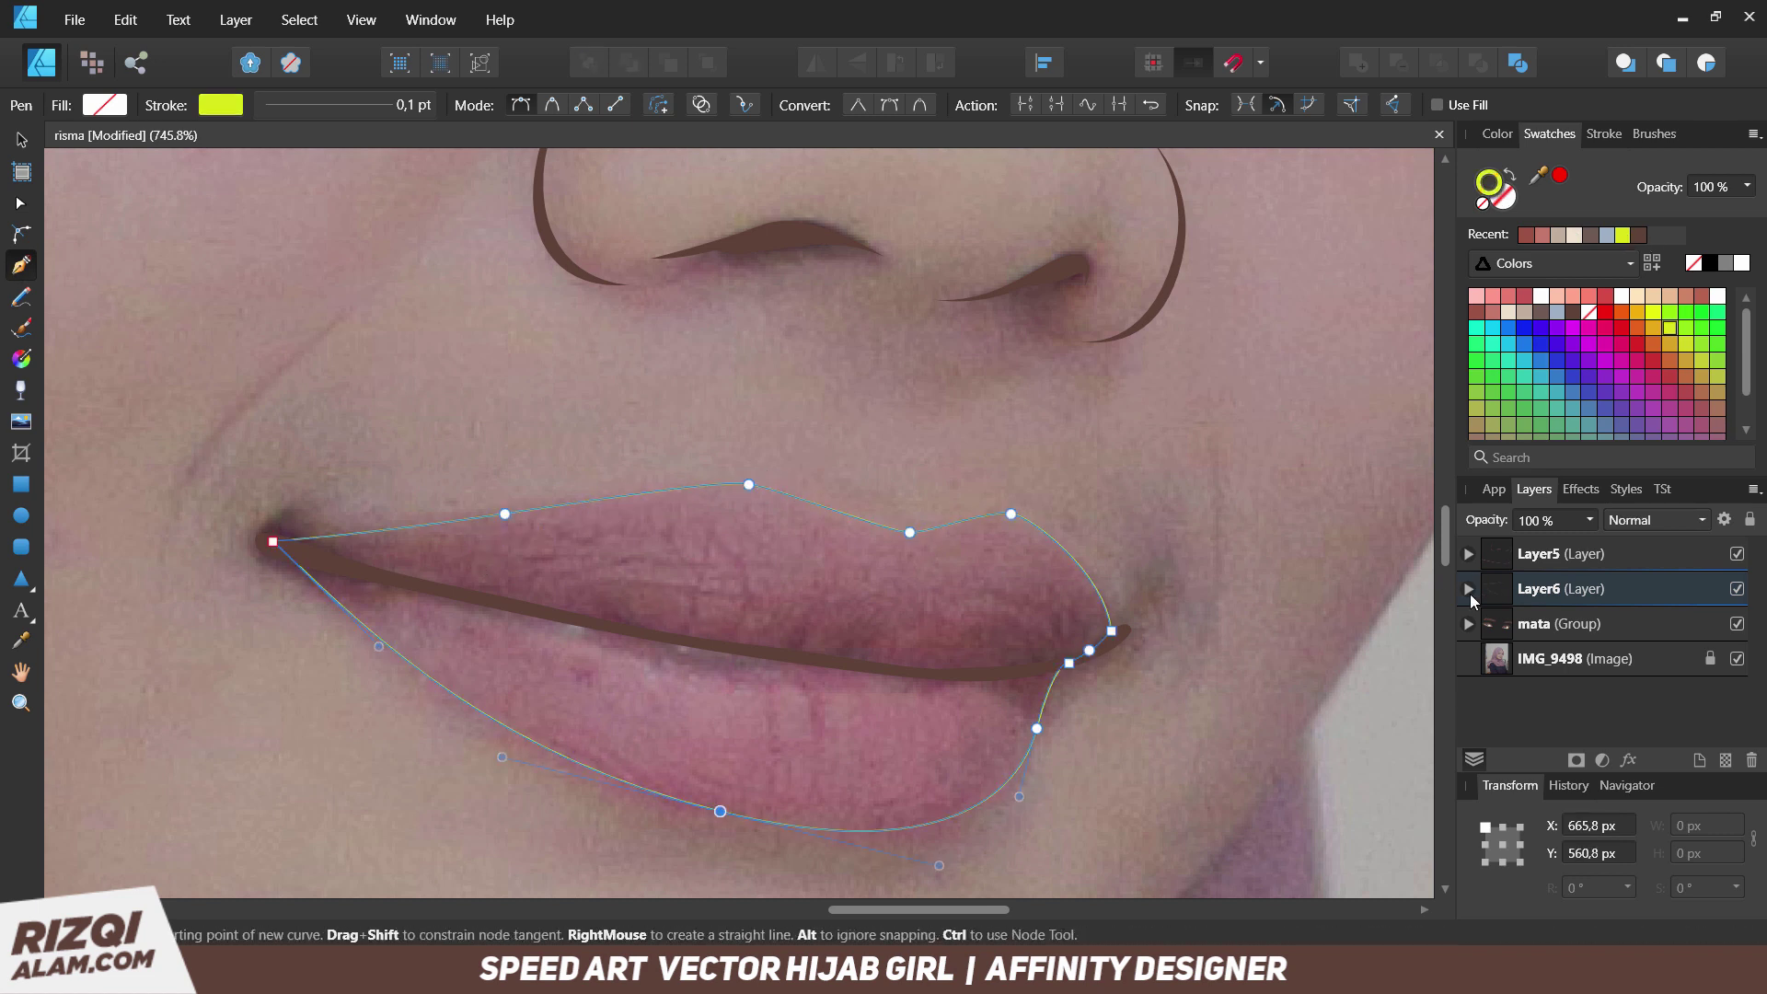
Start a second lip shape from the upper lip along the mouth line.
left_click(781, 480)
left_click_drag(617, 506, 519, 532)
left_click(407, 550)
left_click(648, 606)
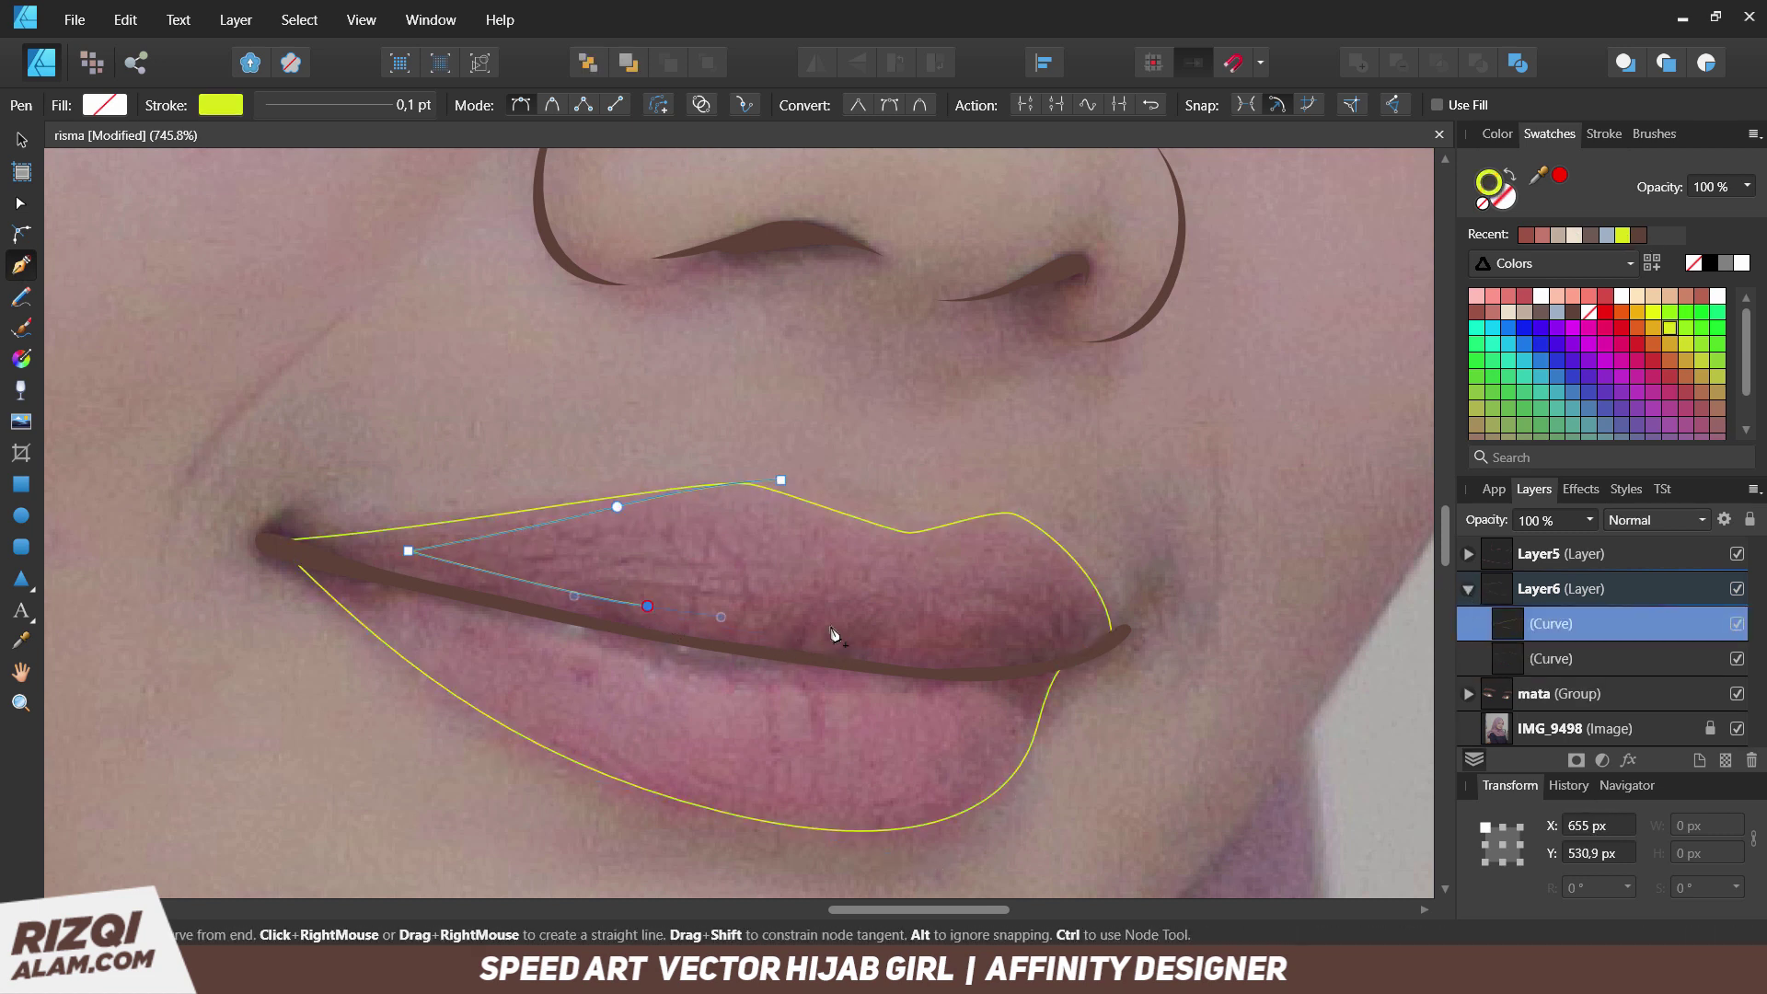
left_click(836, 626)
left_click(955, 639)
left_click_drag(1056, 605, 1075, 605)
key("ctrl+z")
key("ctrl+z")
key("ctrl+z")
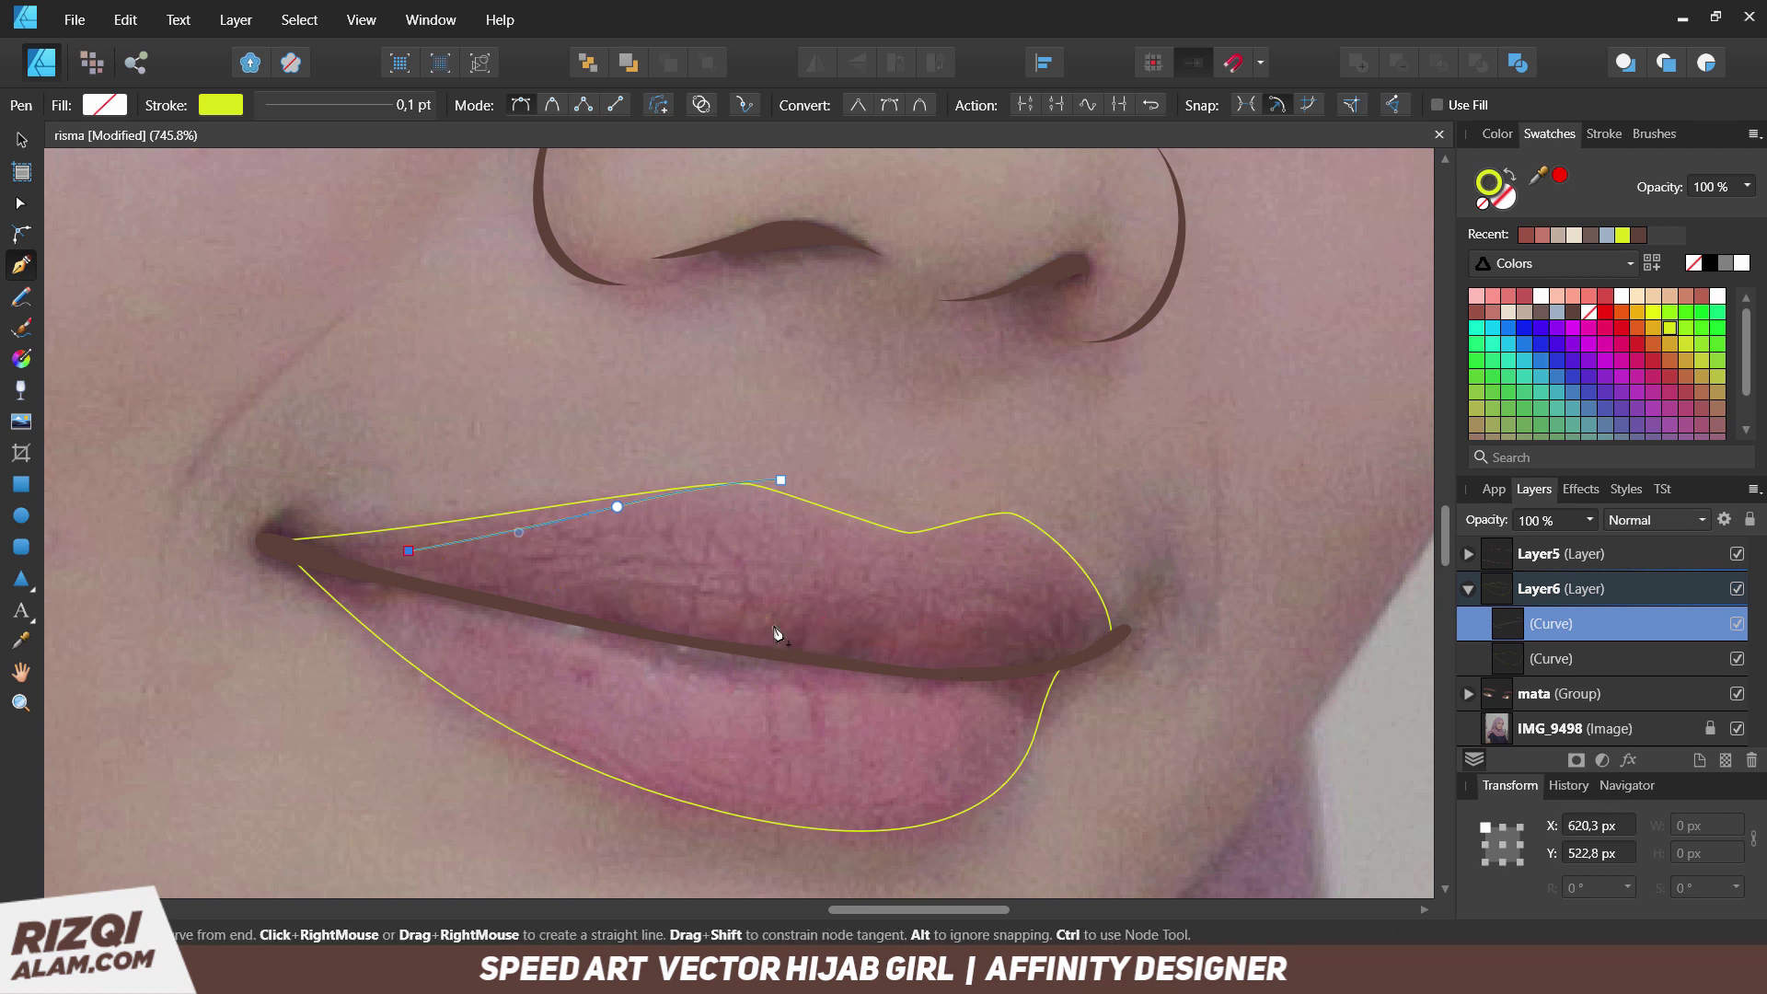
Close the lip shape around the right corner and lower lip, and fill it red.
left_click(1057, 598)
left_click(1098, 619)
left_click(1171, 568)
left_click(979, 821)
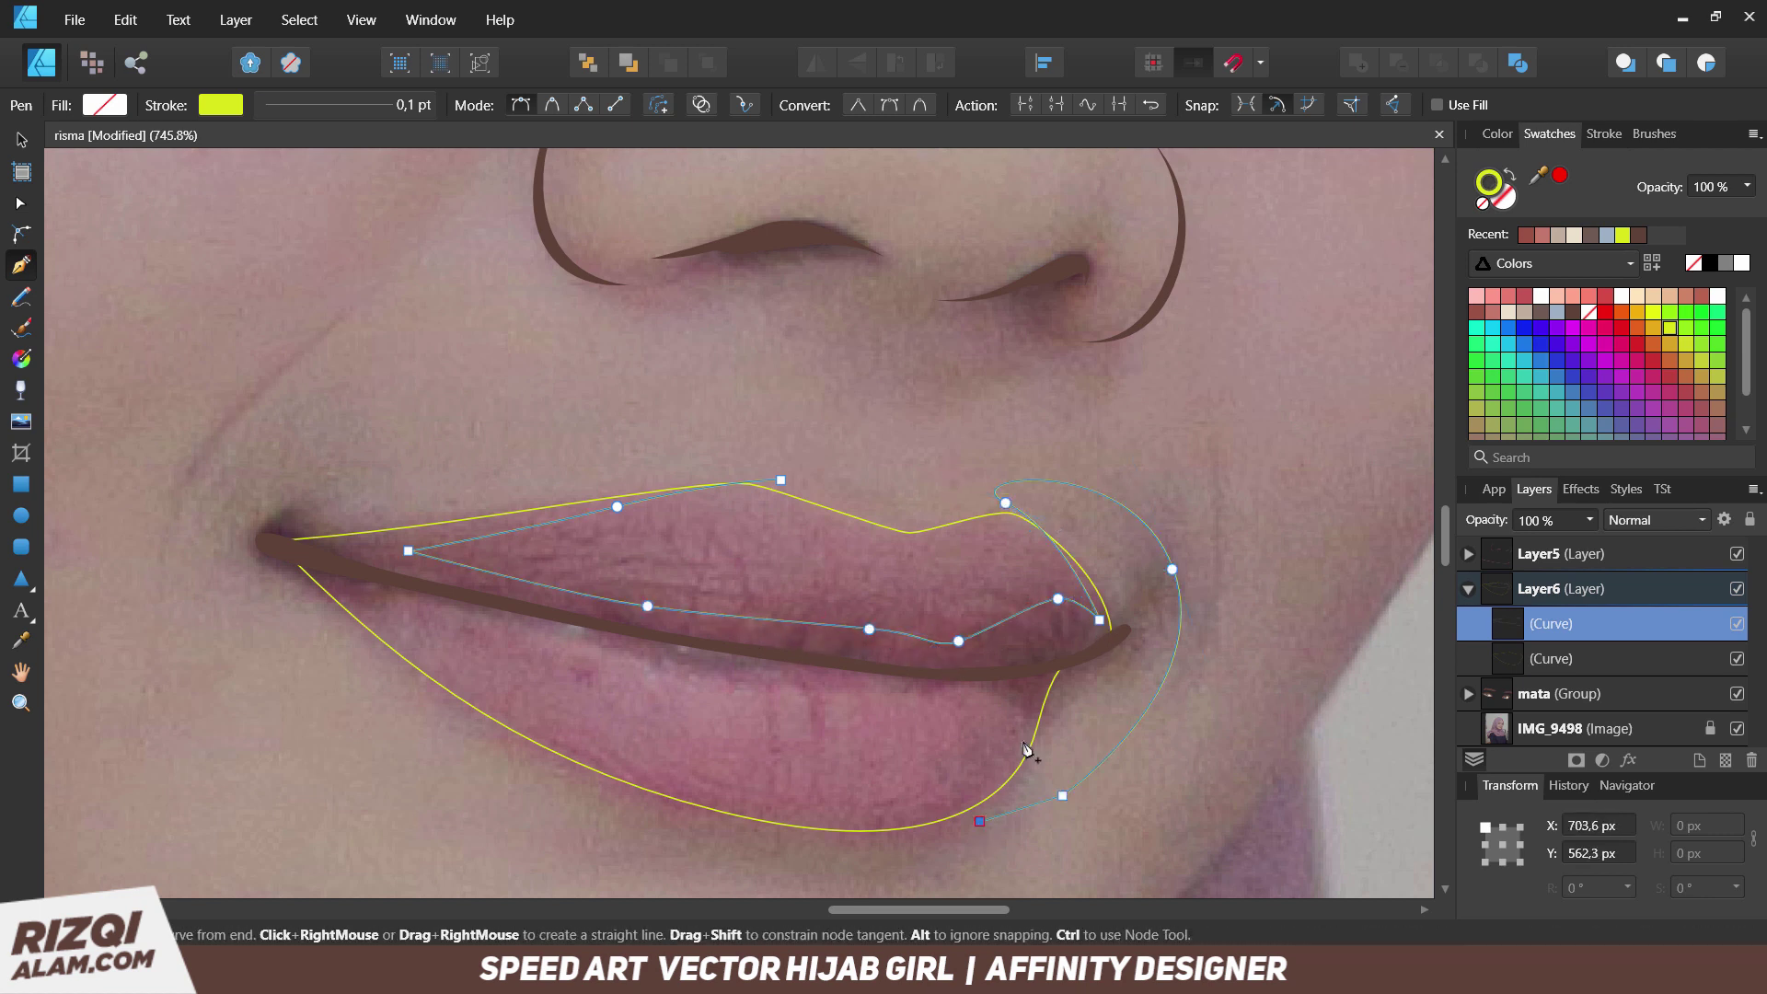
left_click(780, 479)
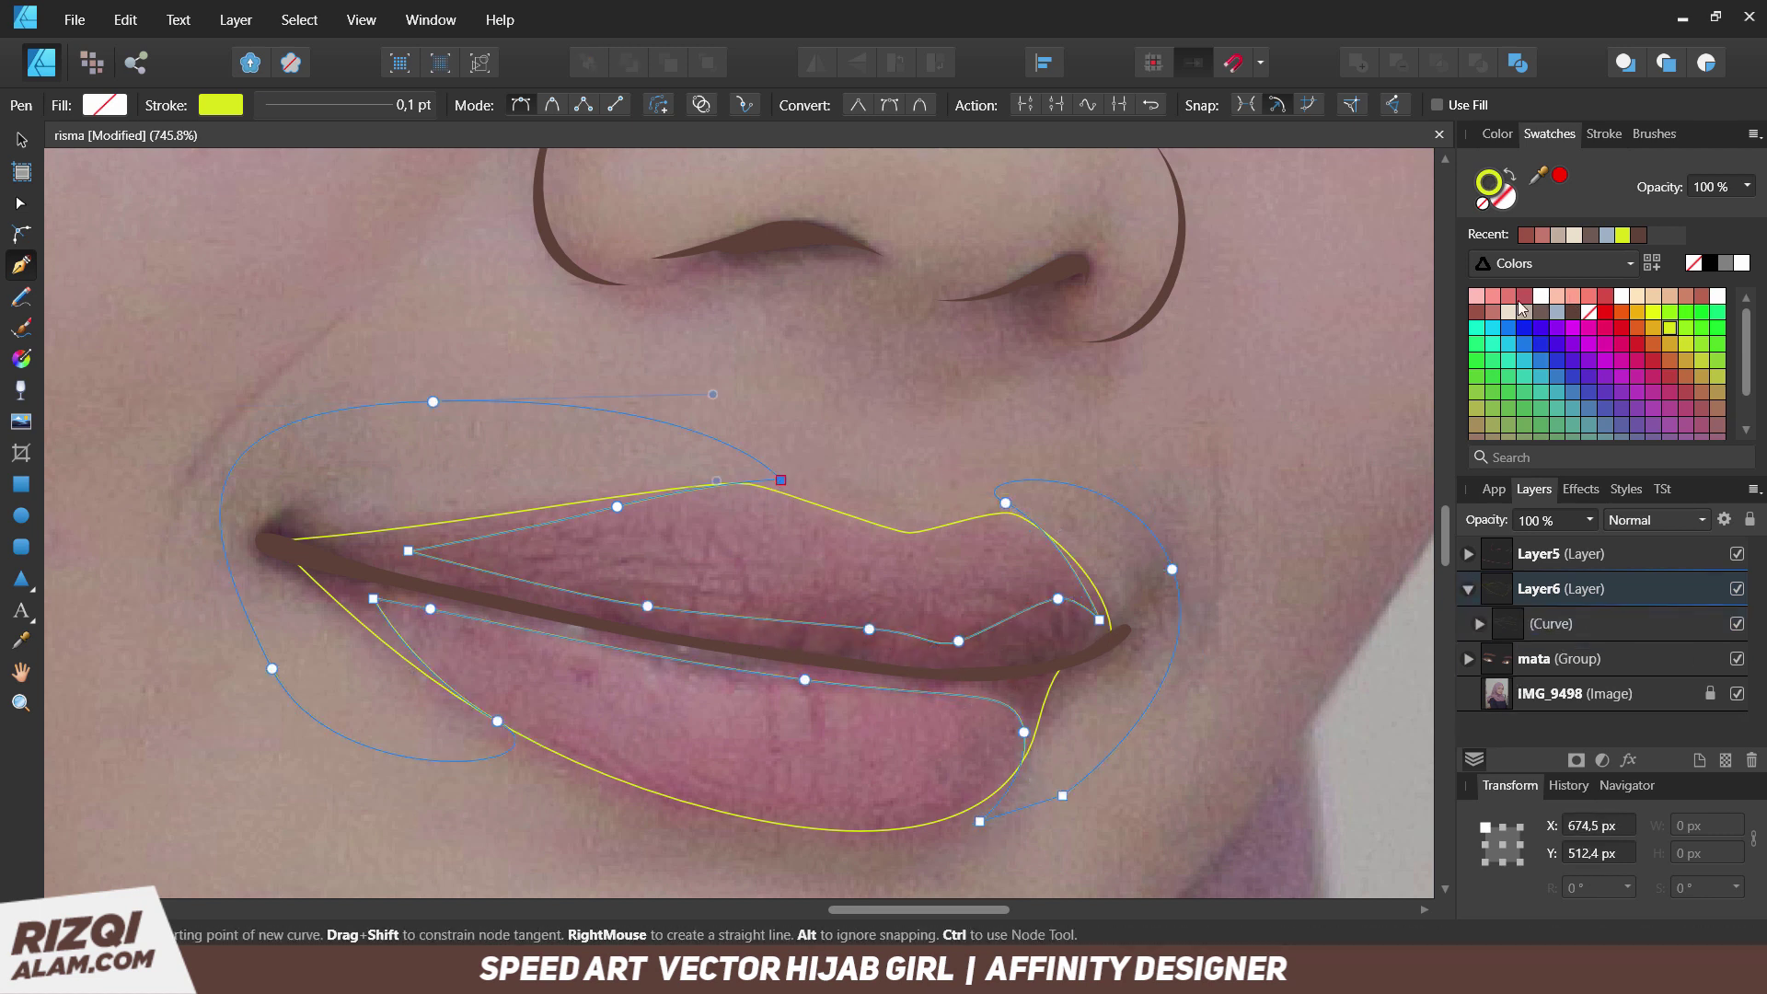
left_click(1608, 302)
Keep the red D65D59 fill and add a peach shading shape clipped into the upper lip.
double_click(1500, 195)
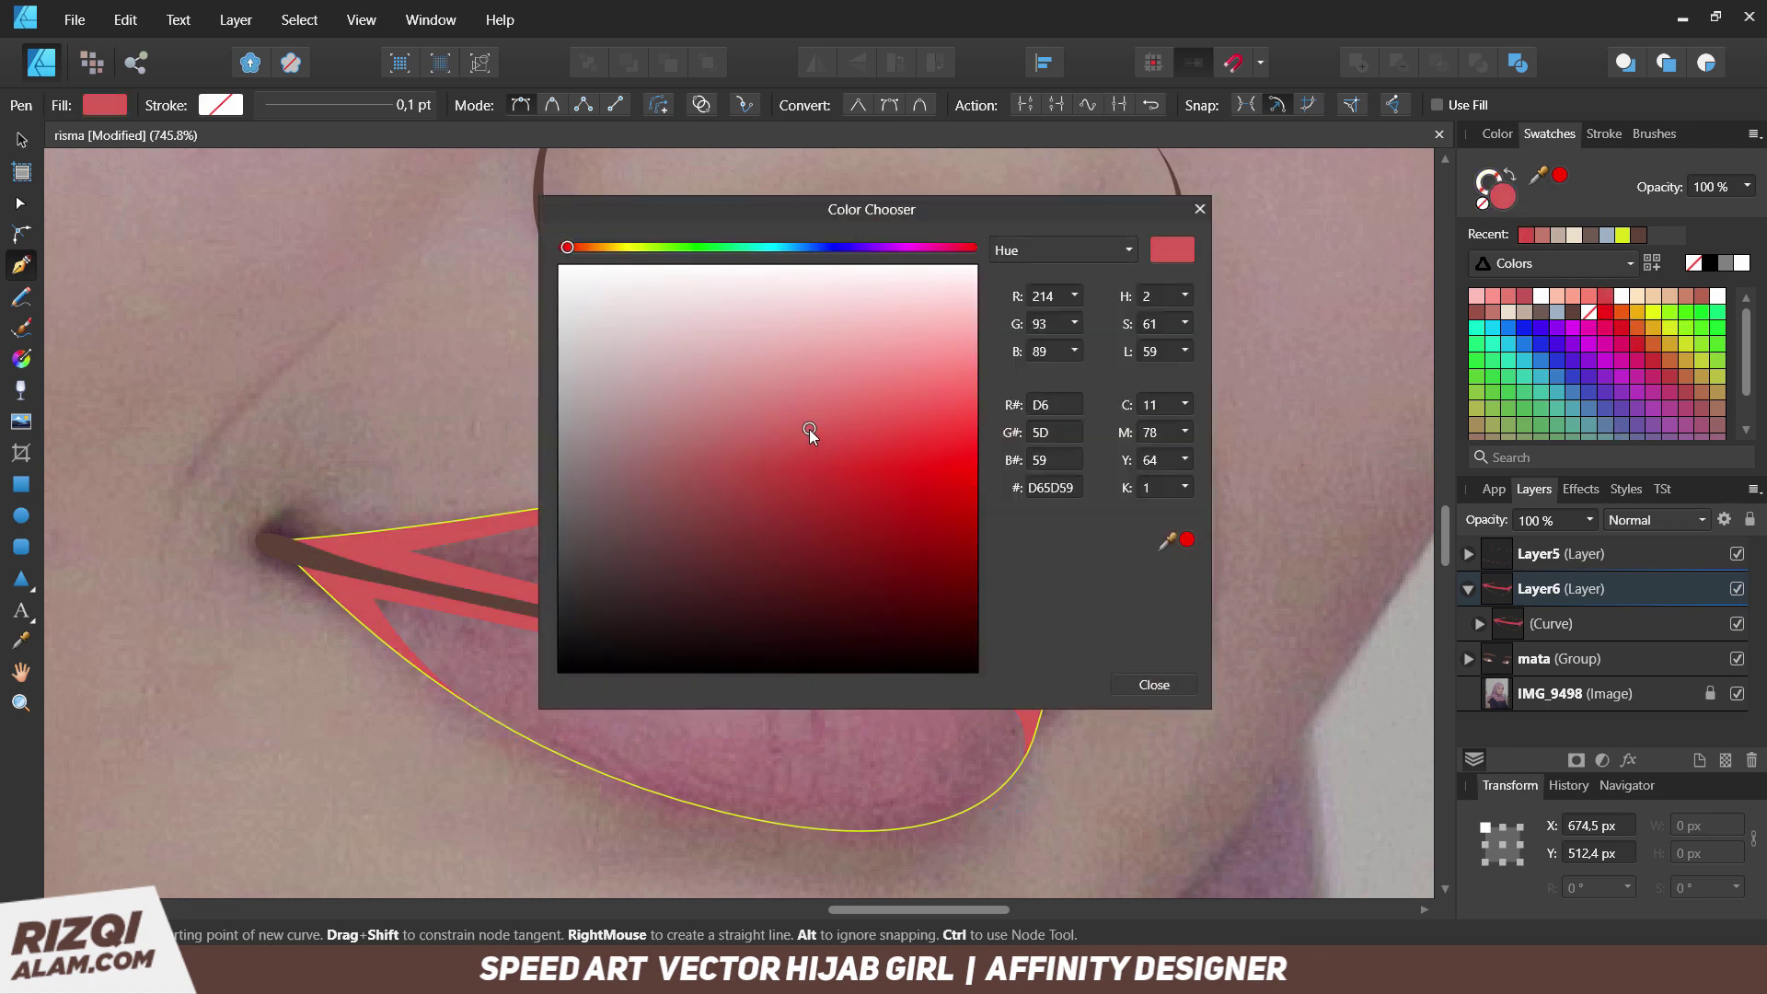
key("Escape")
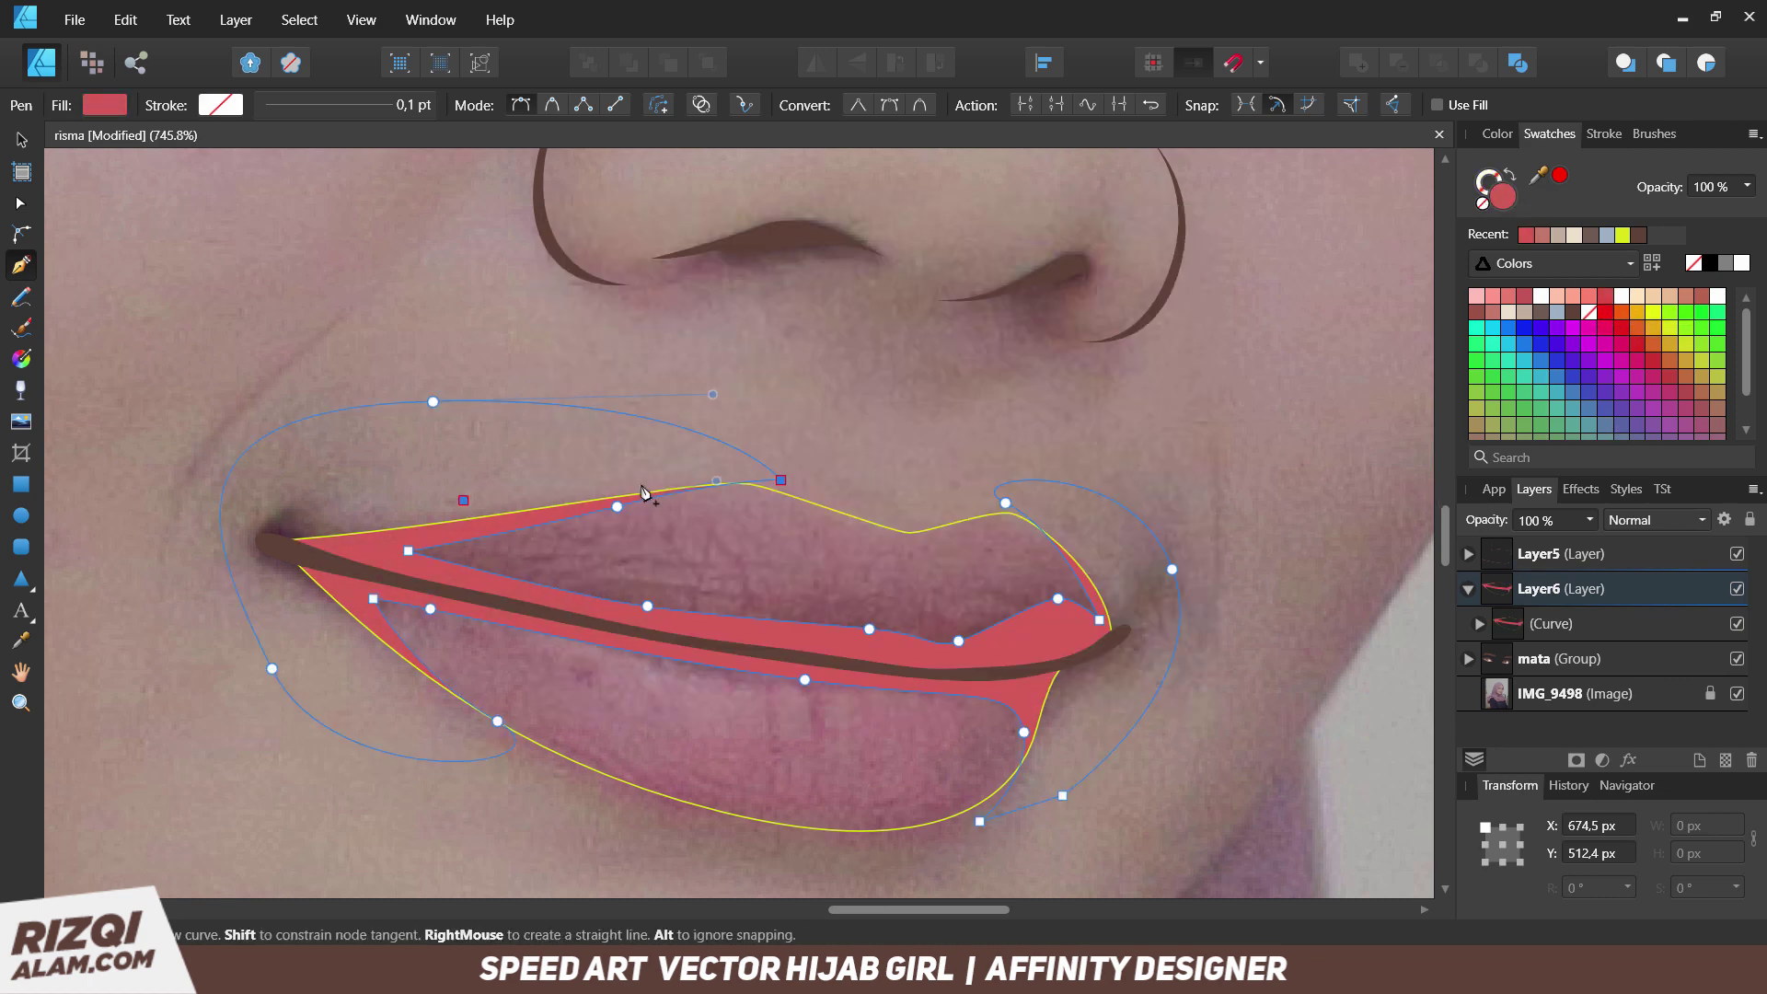
left_click(462, 500)
left_click(645, 483)
left_click(885, 567)
left_click(1028, 534)
left_click(1116, 584)
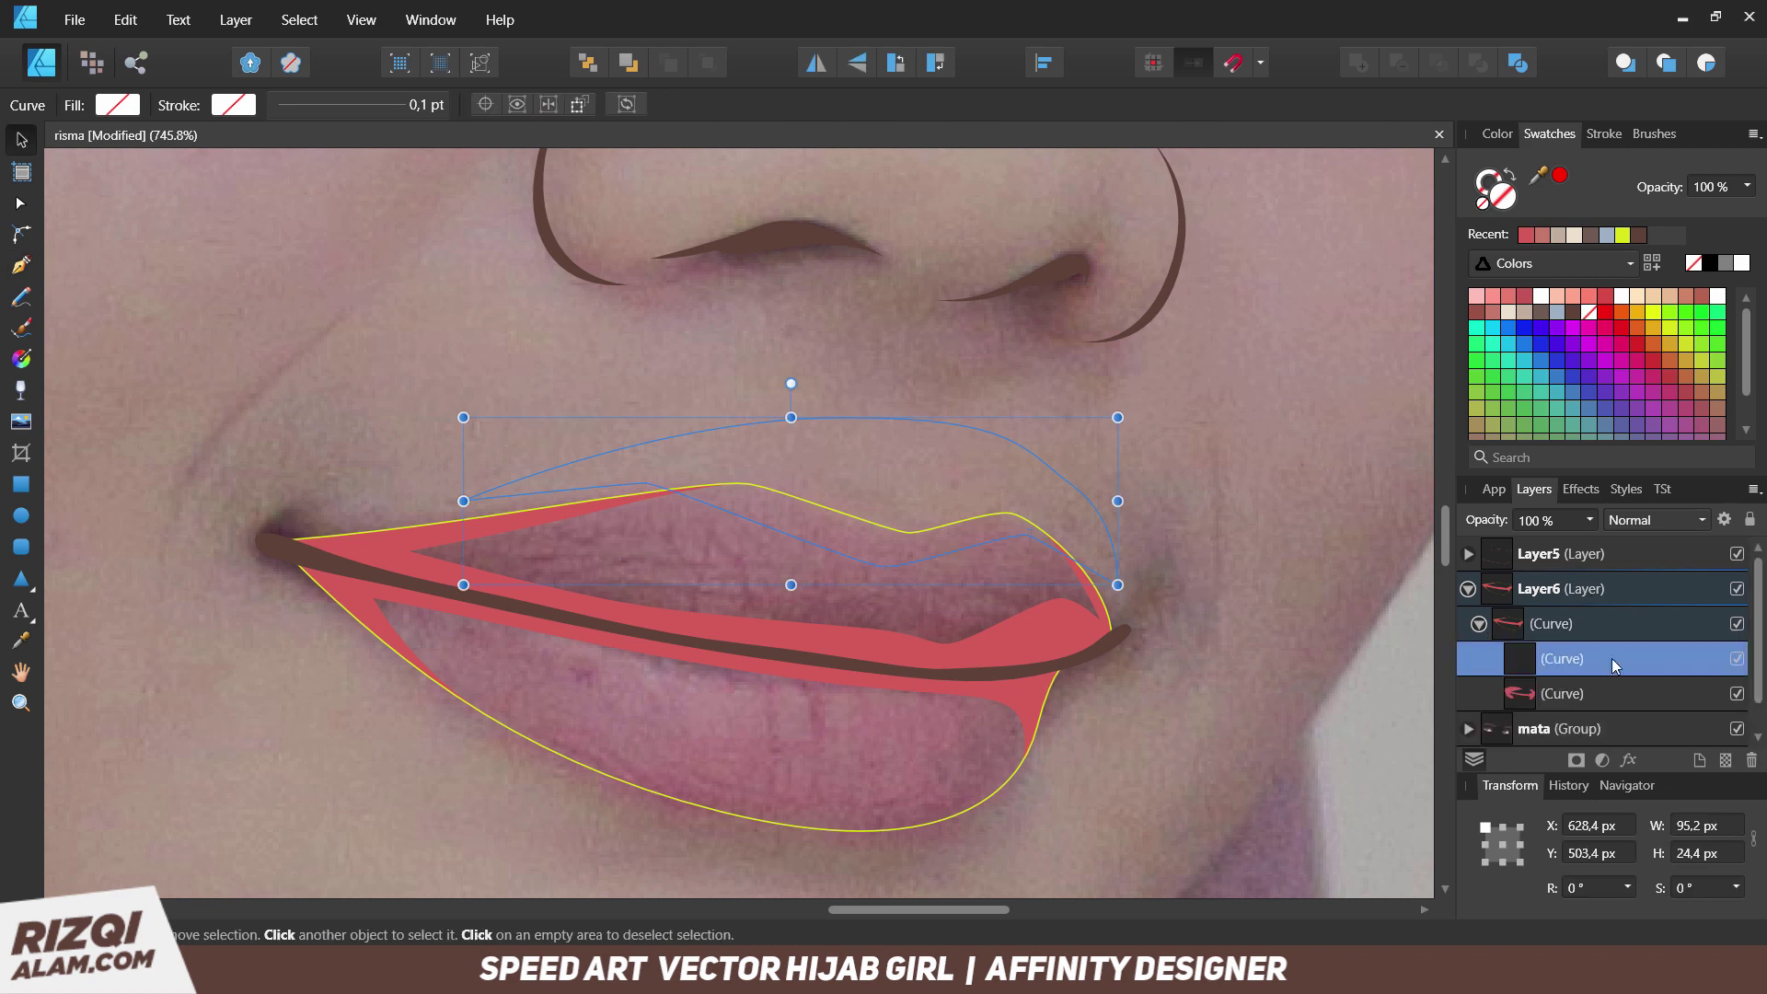
left_click_drag(1555, 623, 1610, 659)
left_click(1566, 313)
key("v")
left_click(398, 587)
Draw a peach shading shape on the lower lip, leaving it unclipped.
key("p")
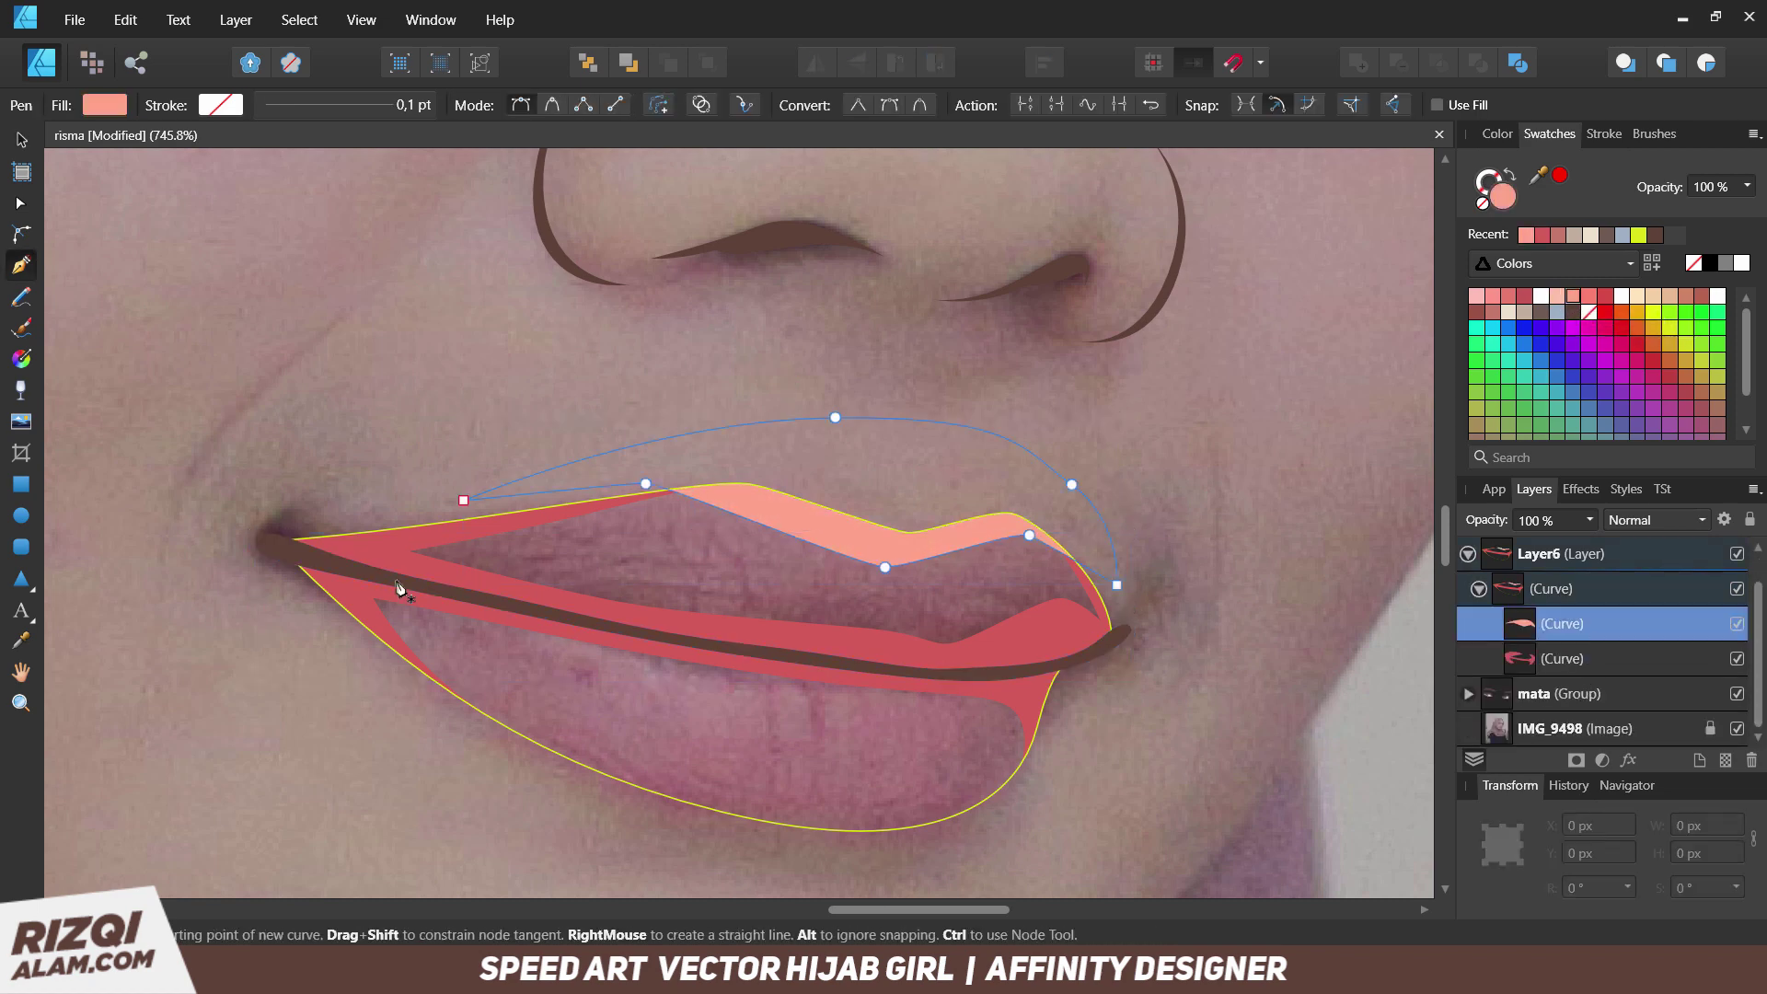
left_click(386, 573)
left_click(1015, 681)
left_click(736, 770)
left_click(385, 573)
left_click(1574, 296)
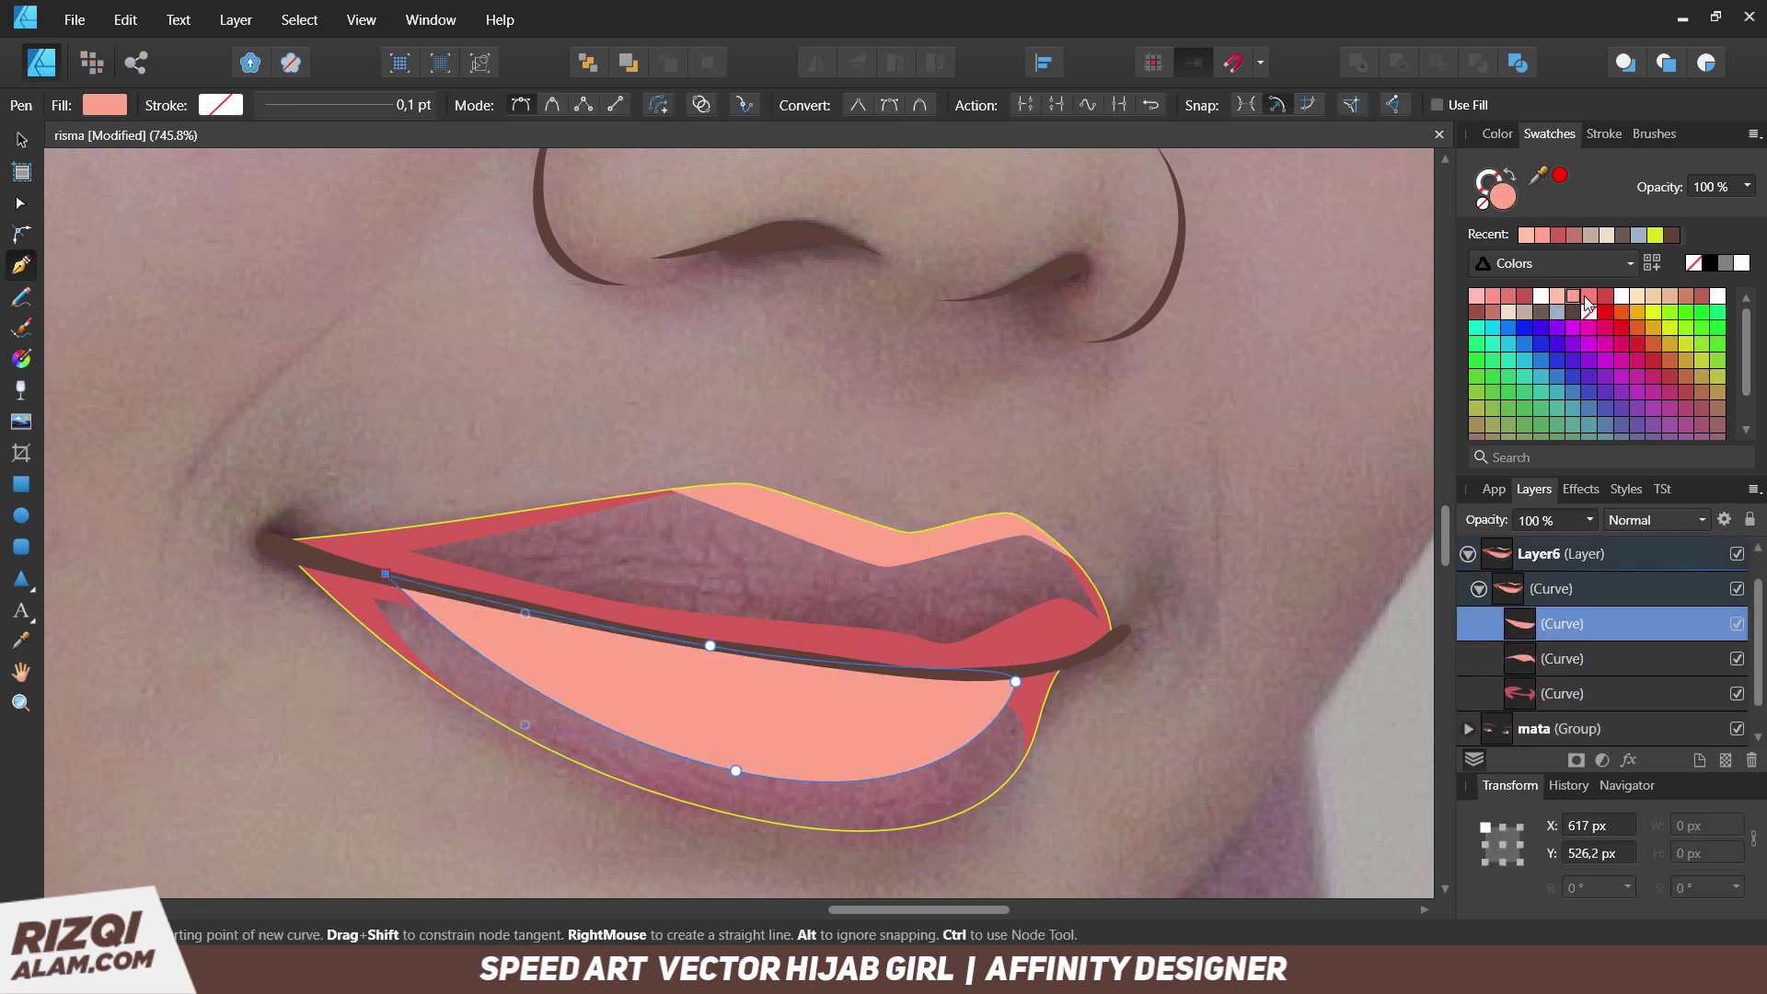
left_click_drag(1562, 629, 1546, 704)
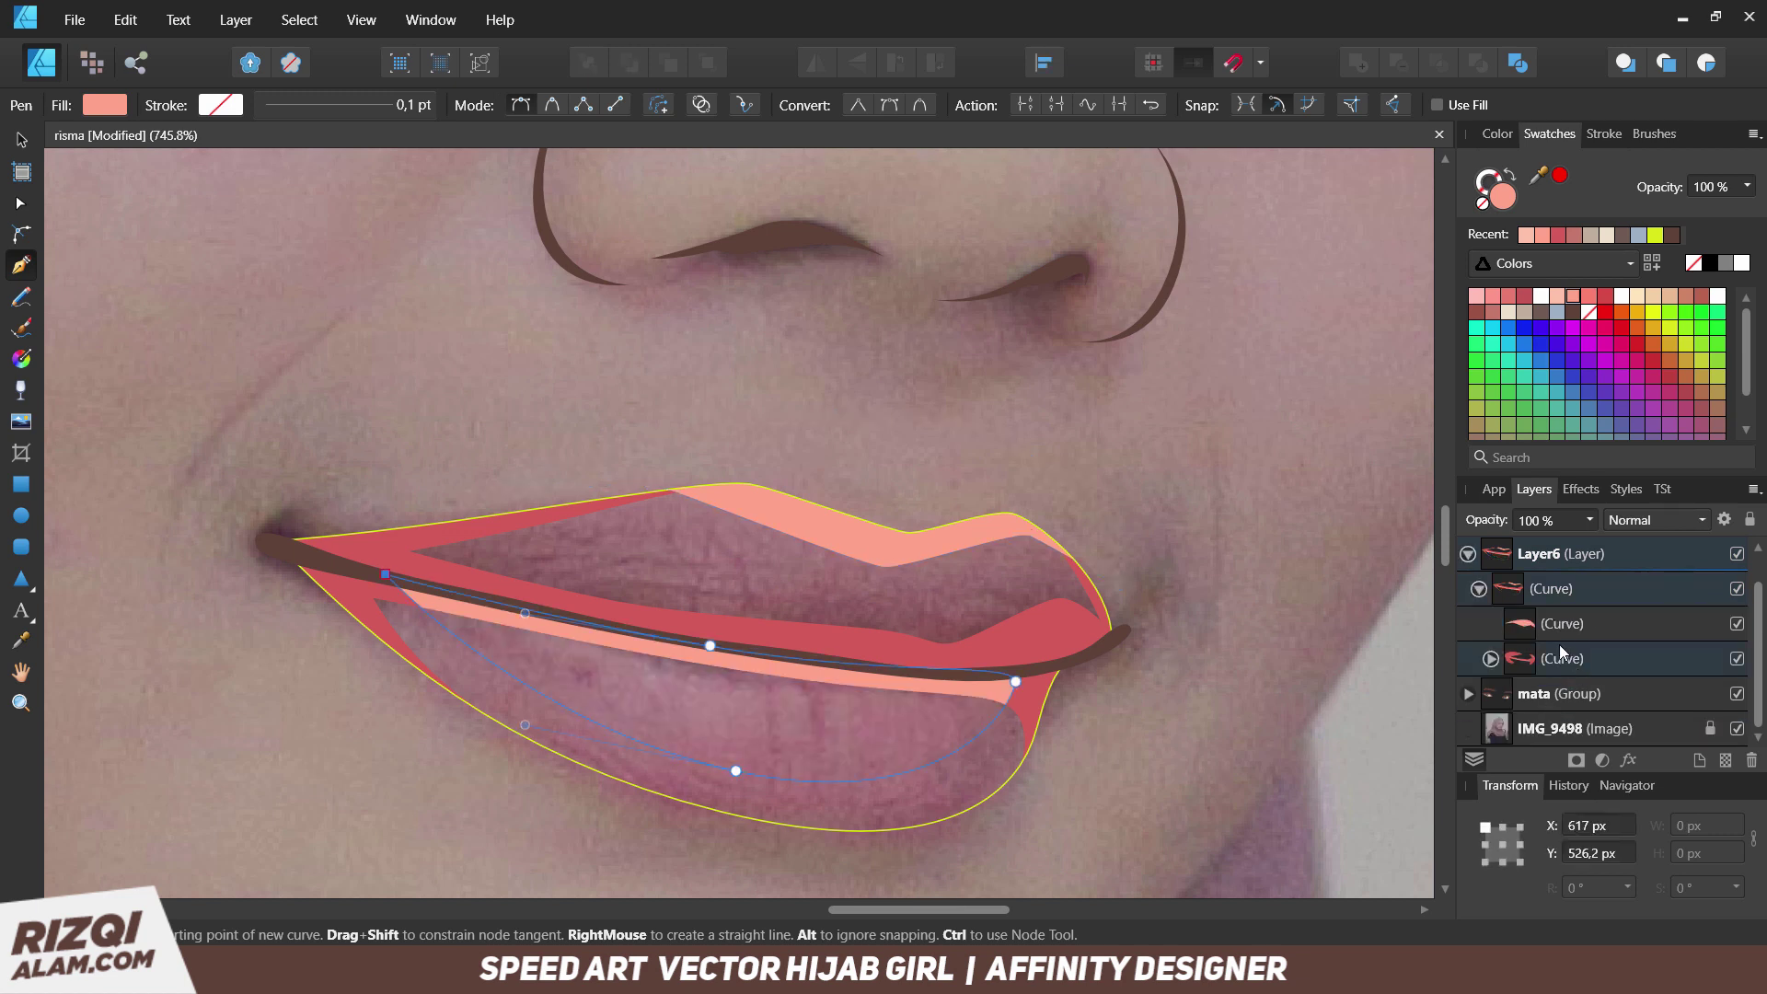
key("ctrl+z")
Add a light-pink highlight shape on the lower lip.
left_click(473, 611)
left_click(710, 722)
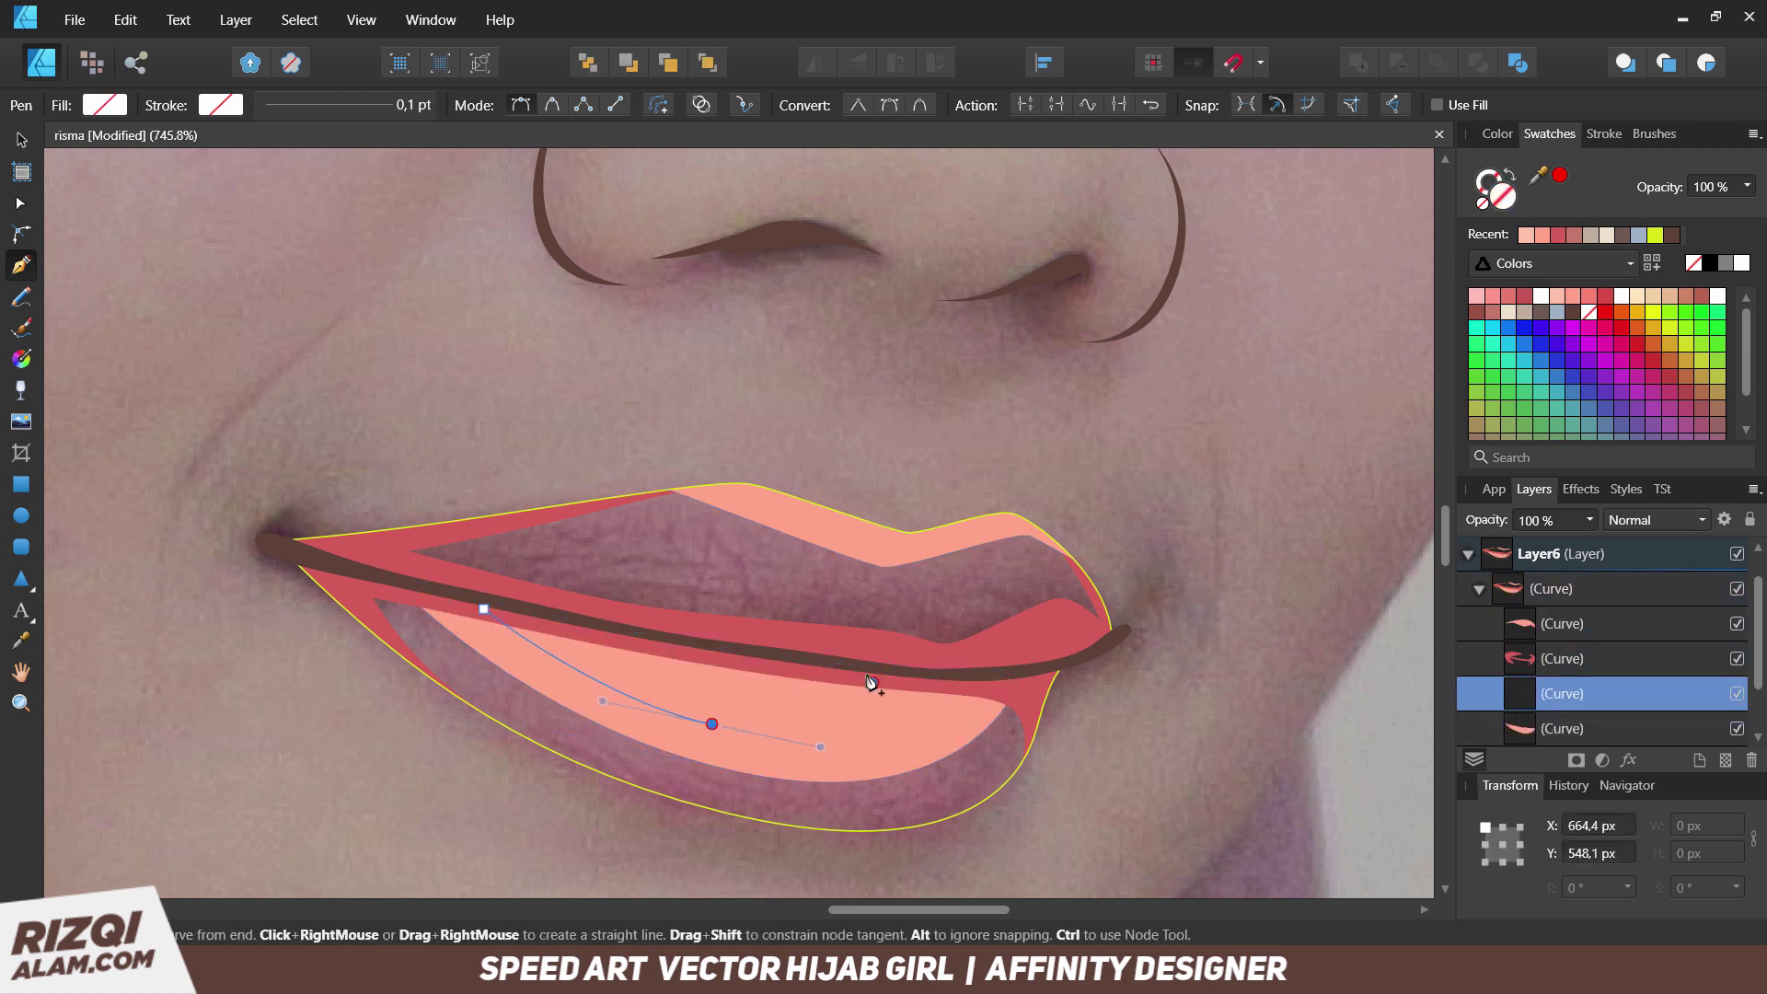
left_click(867, 678)
left_click(472, 611)
left_click(1557, 296)
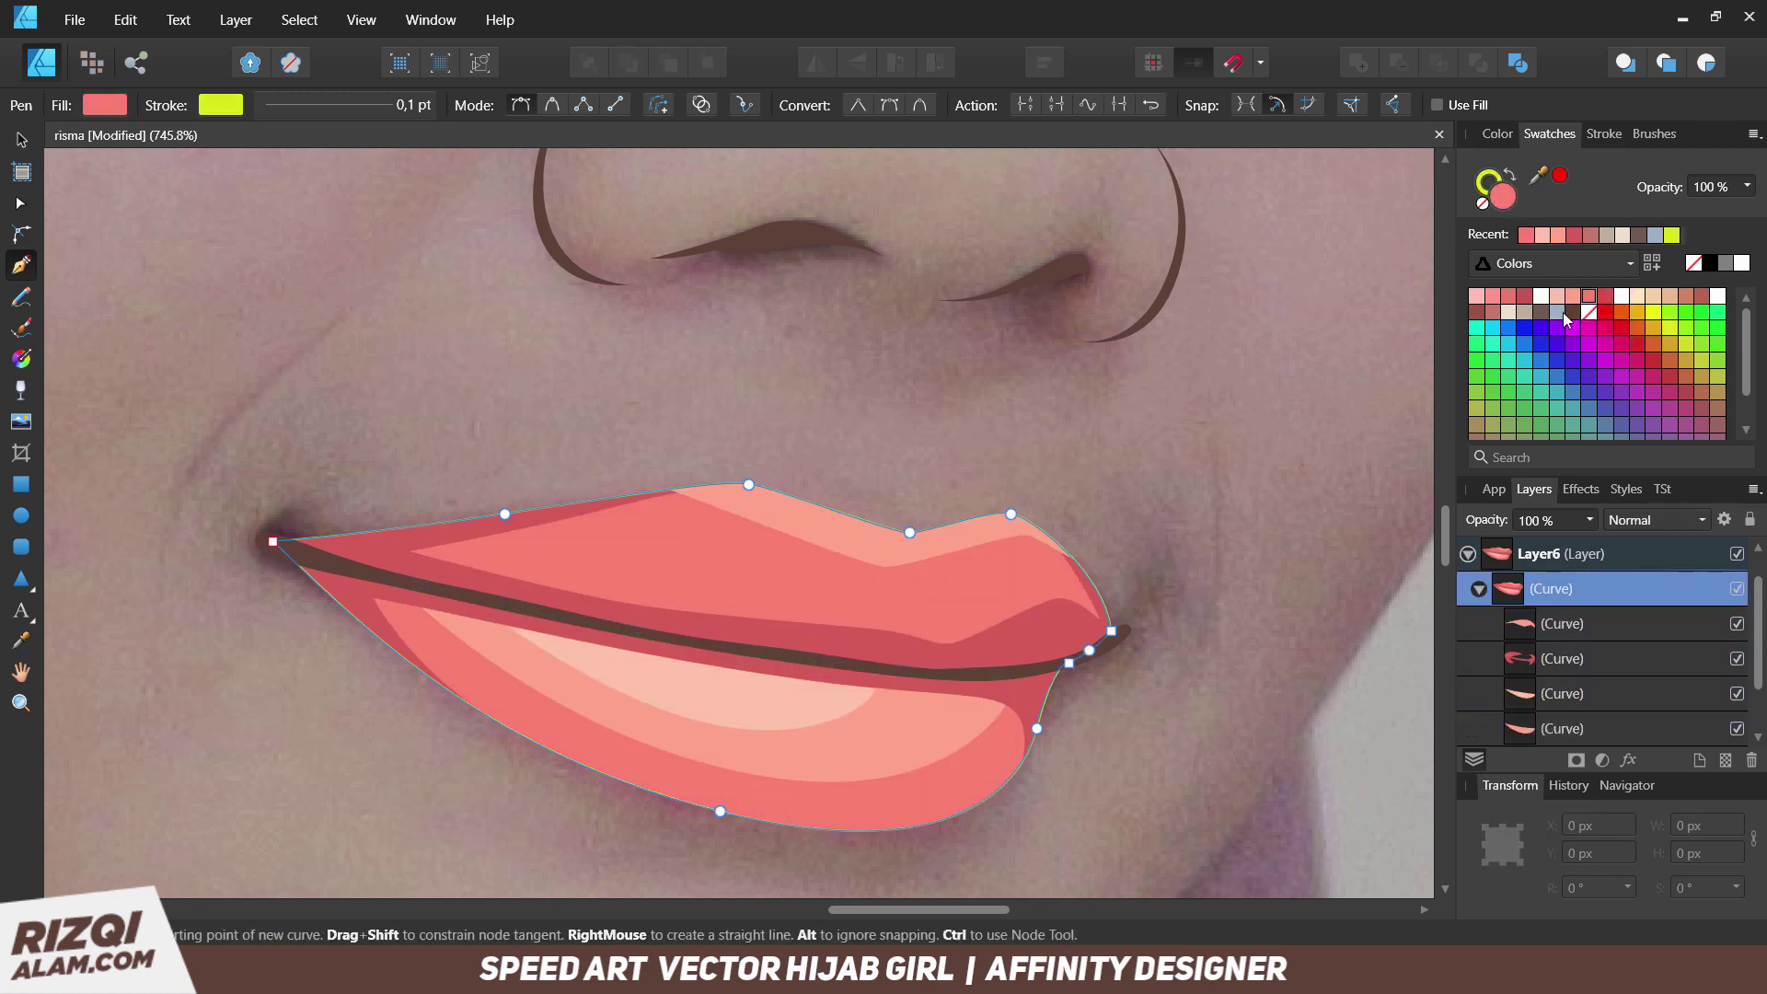
Select the lip shape and its layer in the Layers panel.
key("v")
left_click(1117, 590)
scroll(1117, 591, "down", 5)
scroll(1113, 615, "down", 5)
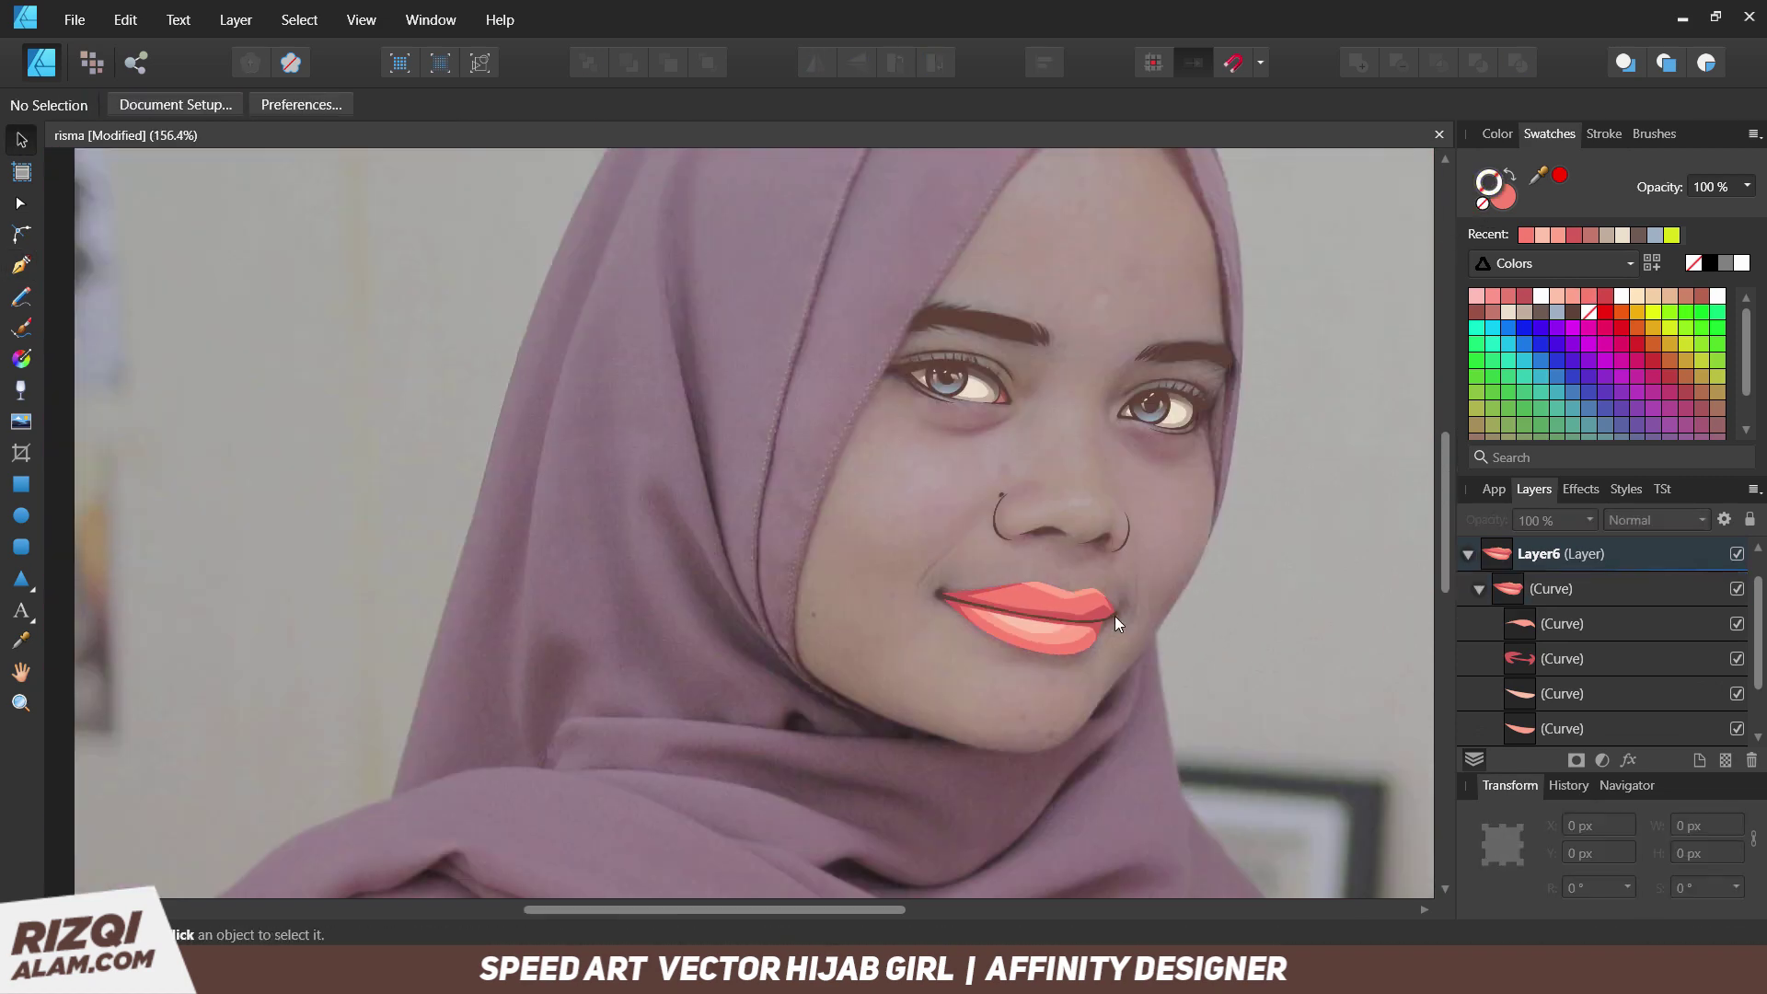
scroll(1113, 616, "down", 3)
double_click(1542, 590)
type("mu")
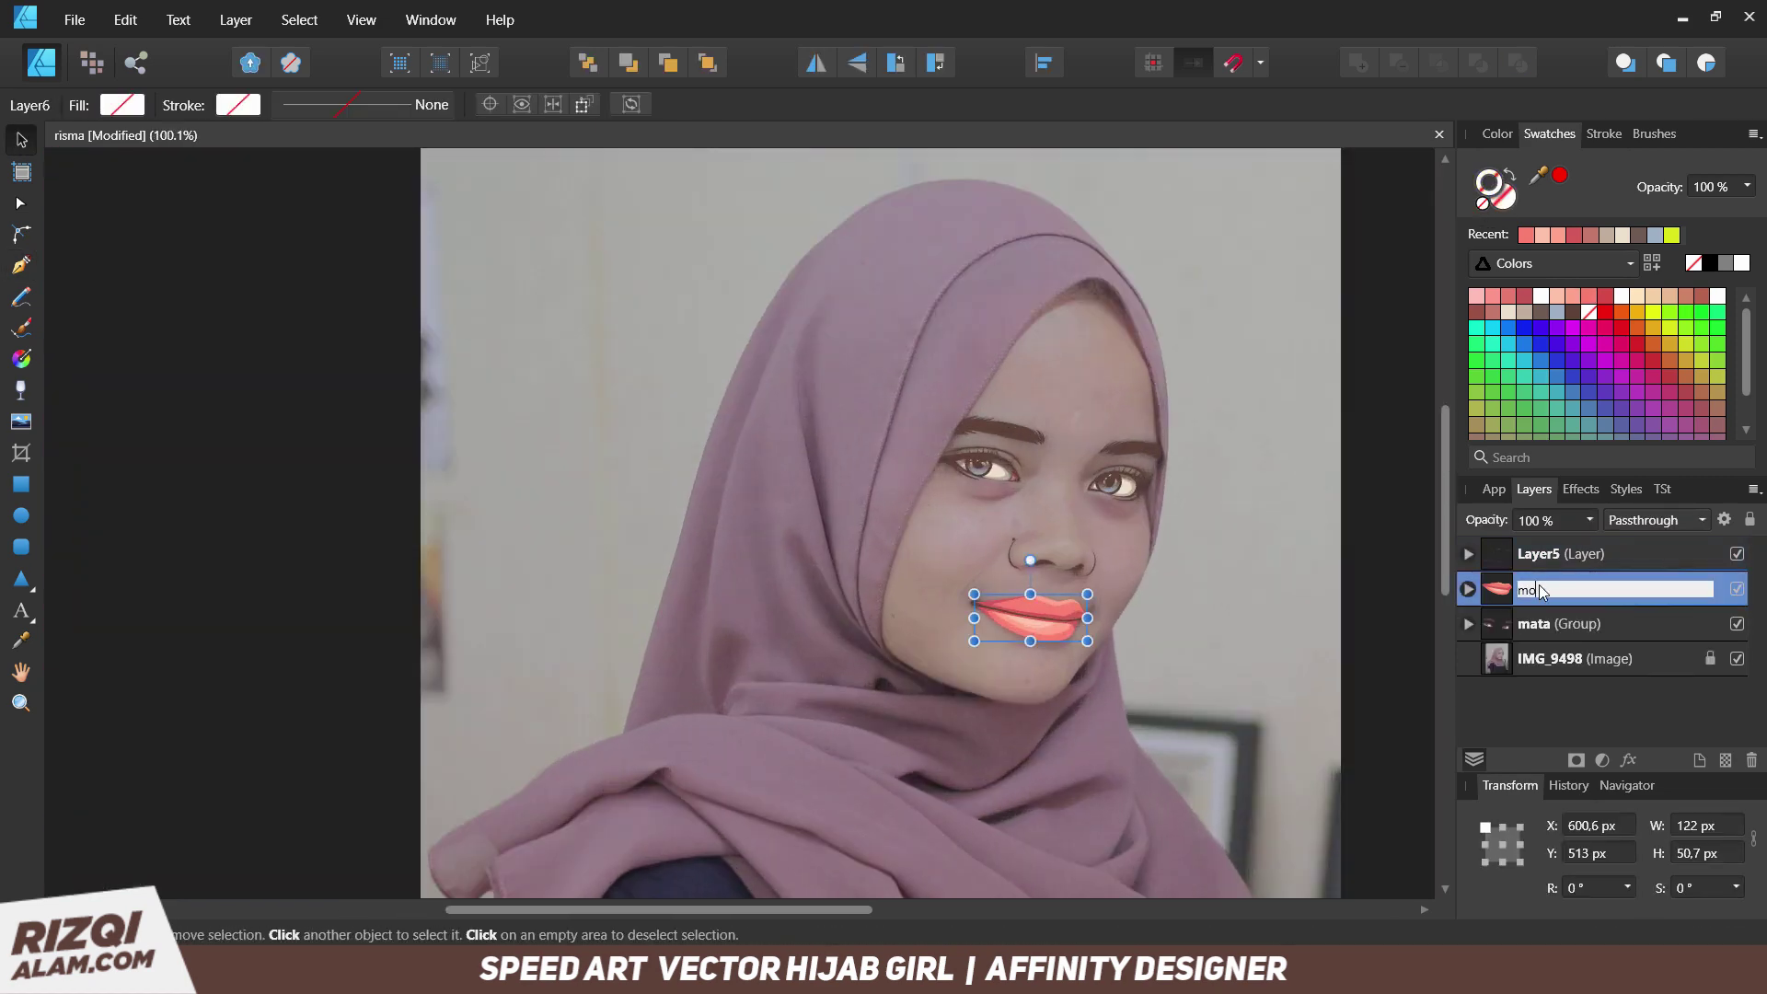
key("Return")
Group the nose and lip layers and name the group 'idung mulut'.
left_click(1559, 554, "shift")
key("ctrl+g")
type("noose mout")
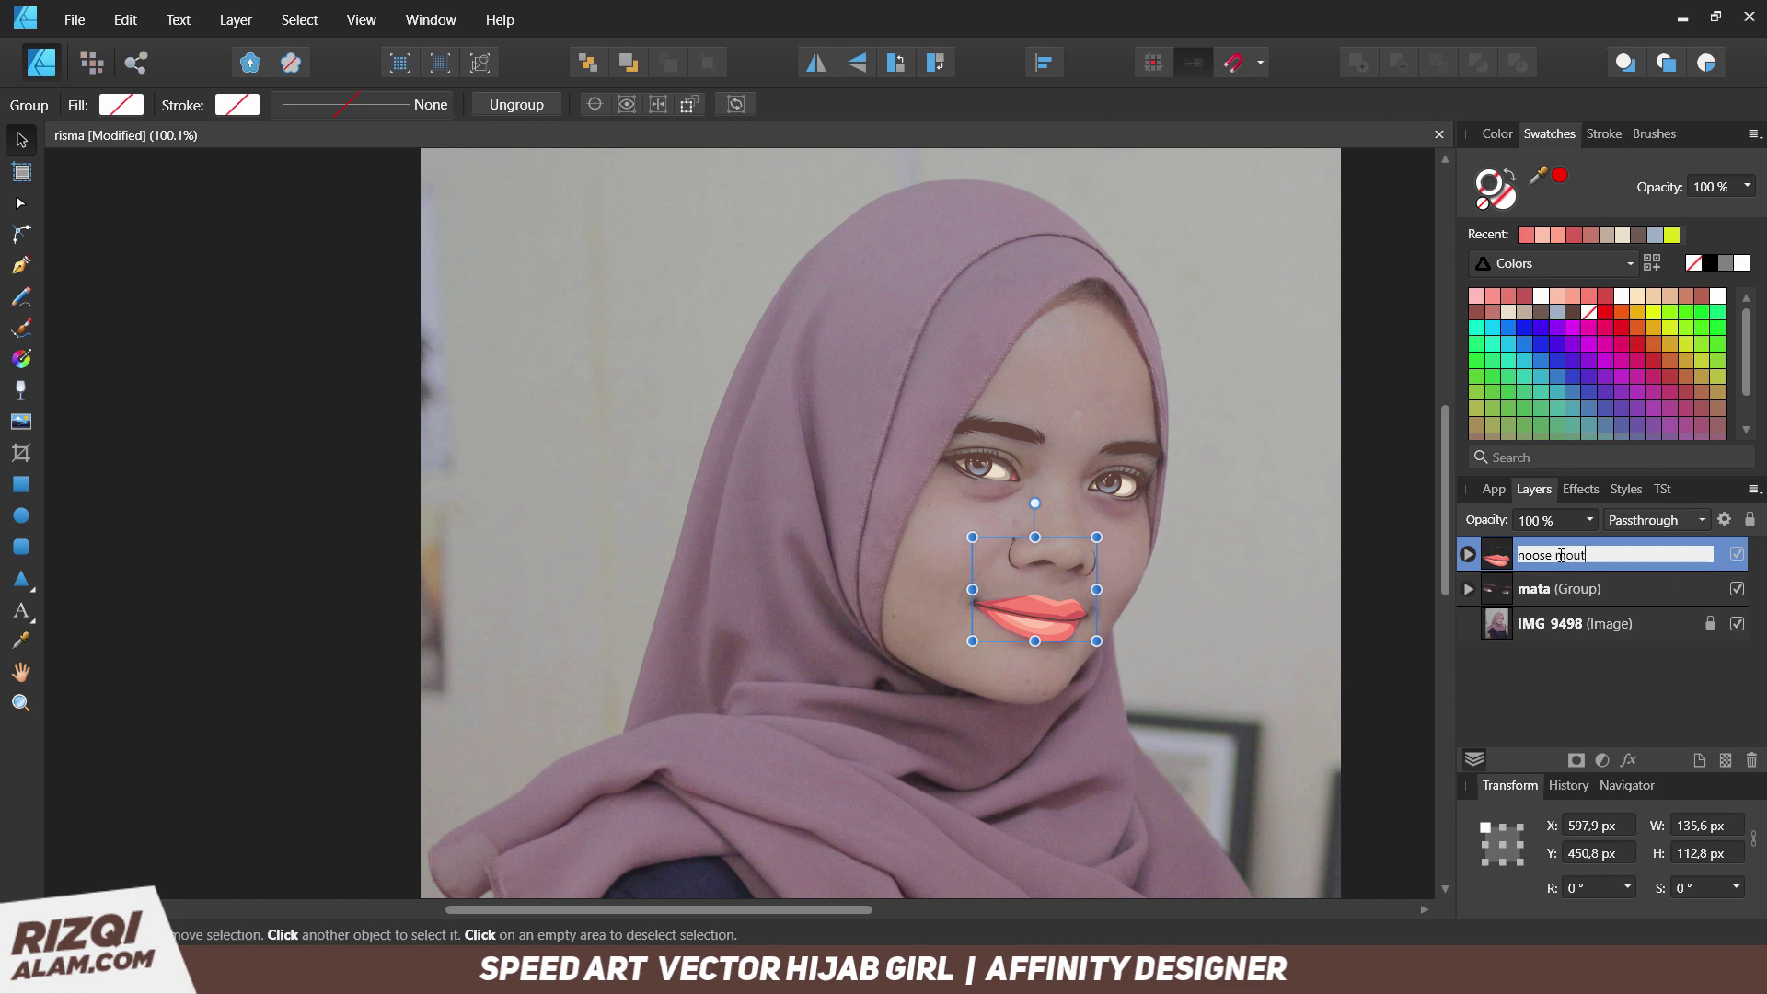
type("h")
key("Return")
type("mulut")
key("Return")
key("ctrl+0")
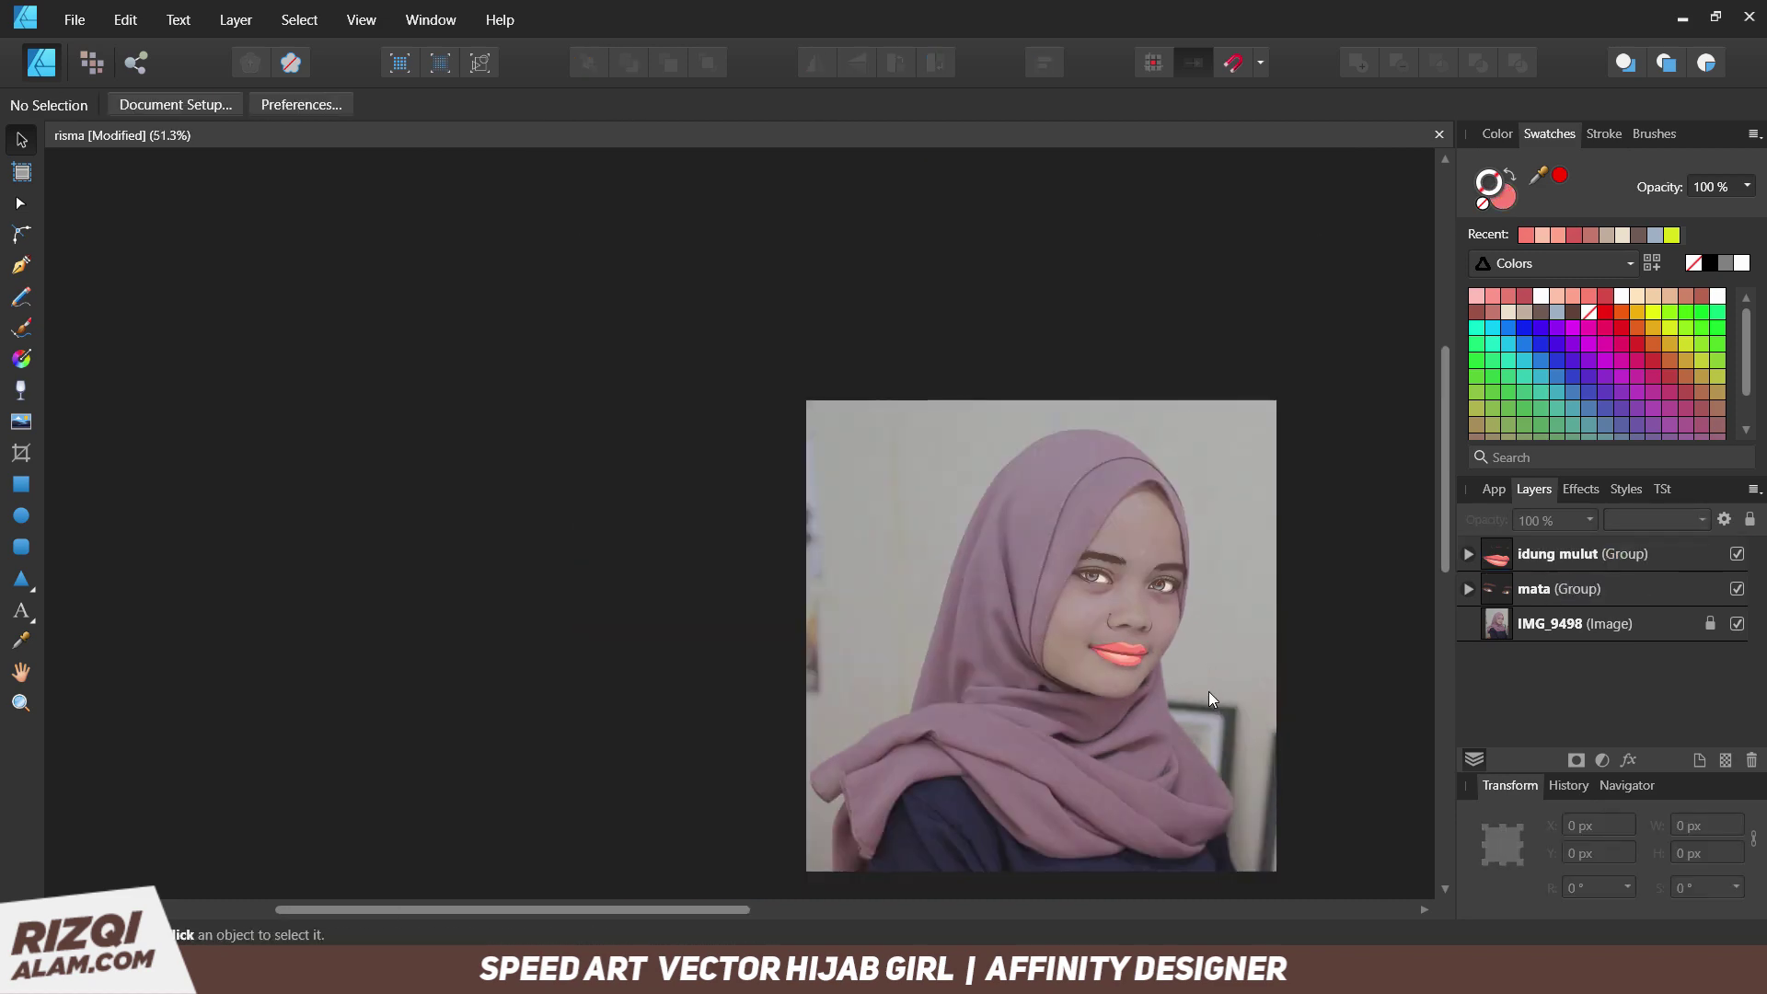
On a new layer, start tracing the face outline down the hijab's inner edge.
key("ctrl+shift+l")
key("p")
left_click_drag(893, 251, 904, 252)
scroll(879, 253, "up", 4)
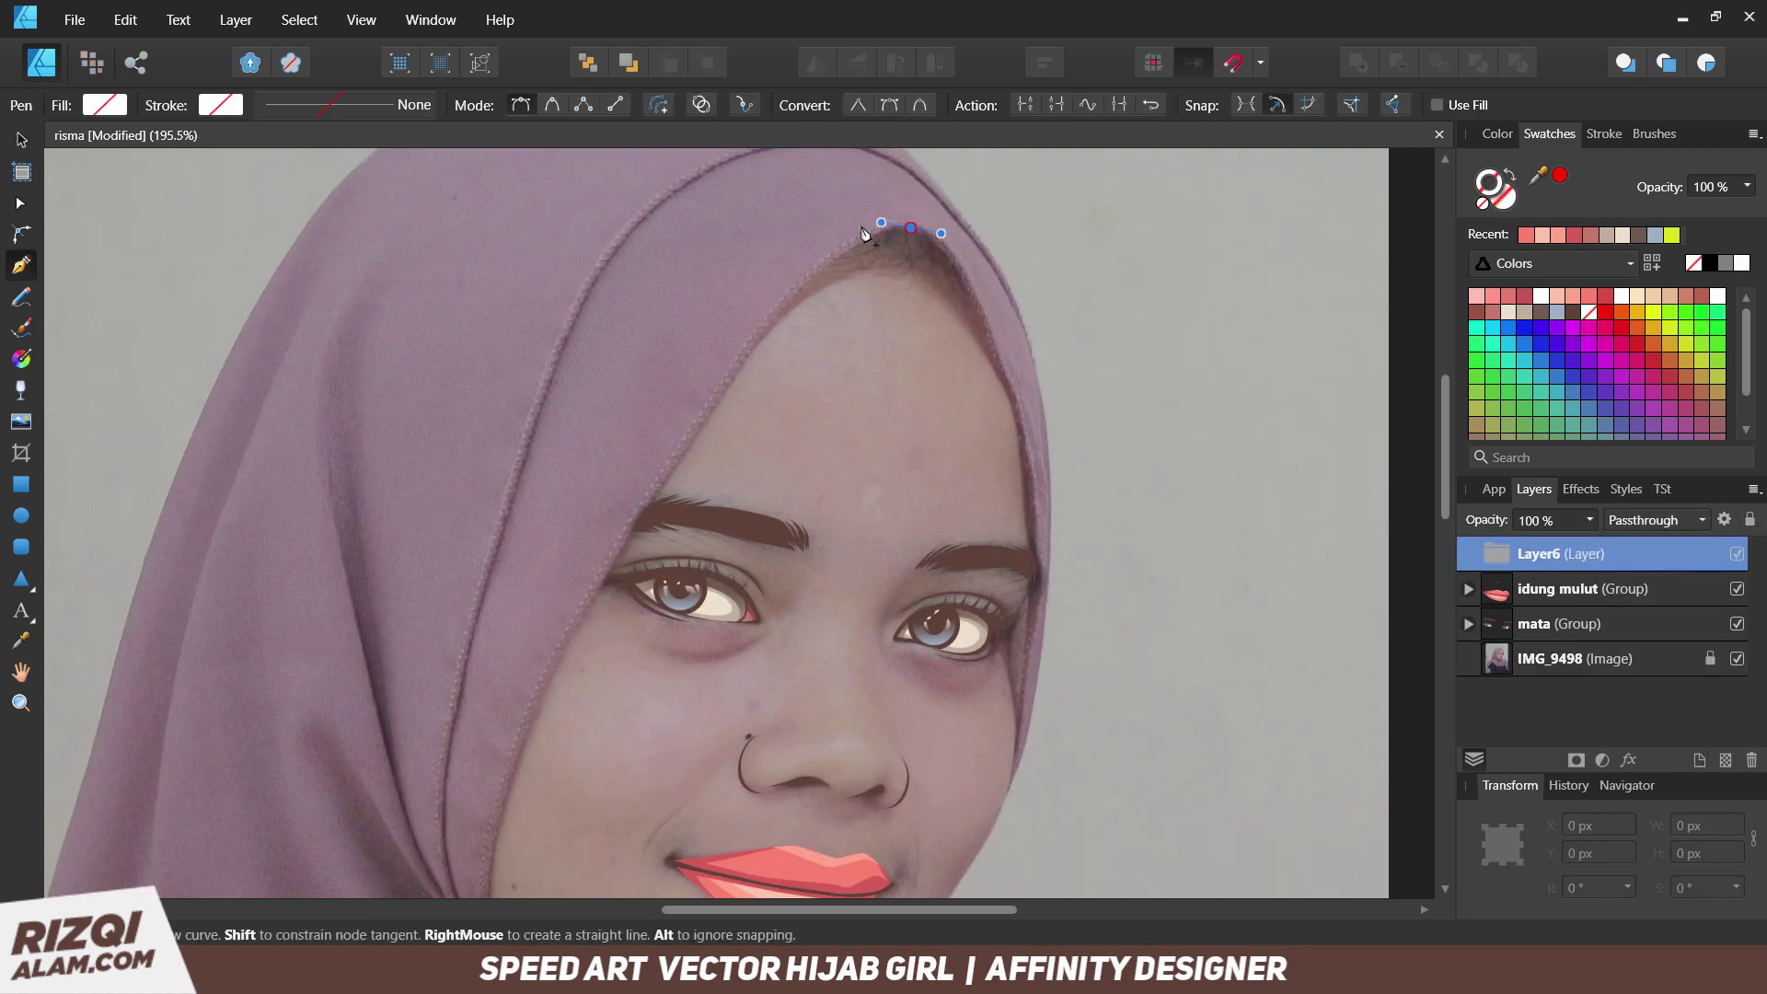
left_click_drag(571, 634, 508, 747)
scroll(642, 659, "down", 4)
left_click_drag(636, 581, 667, 635)
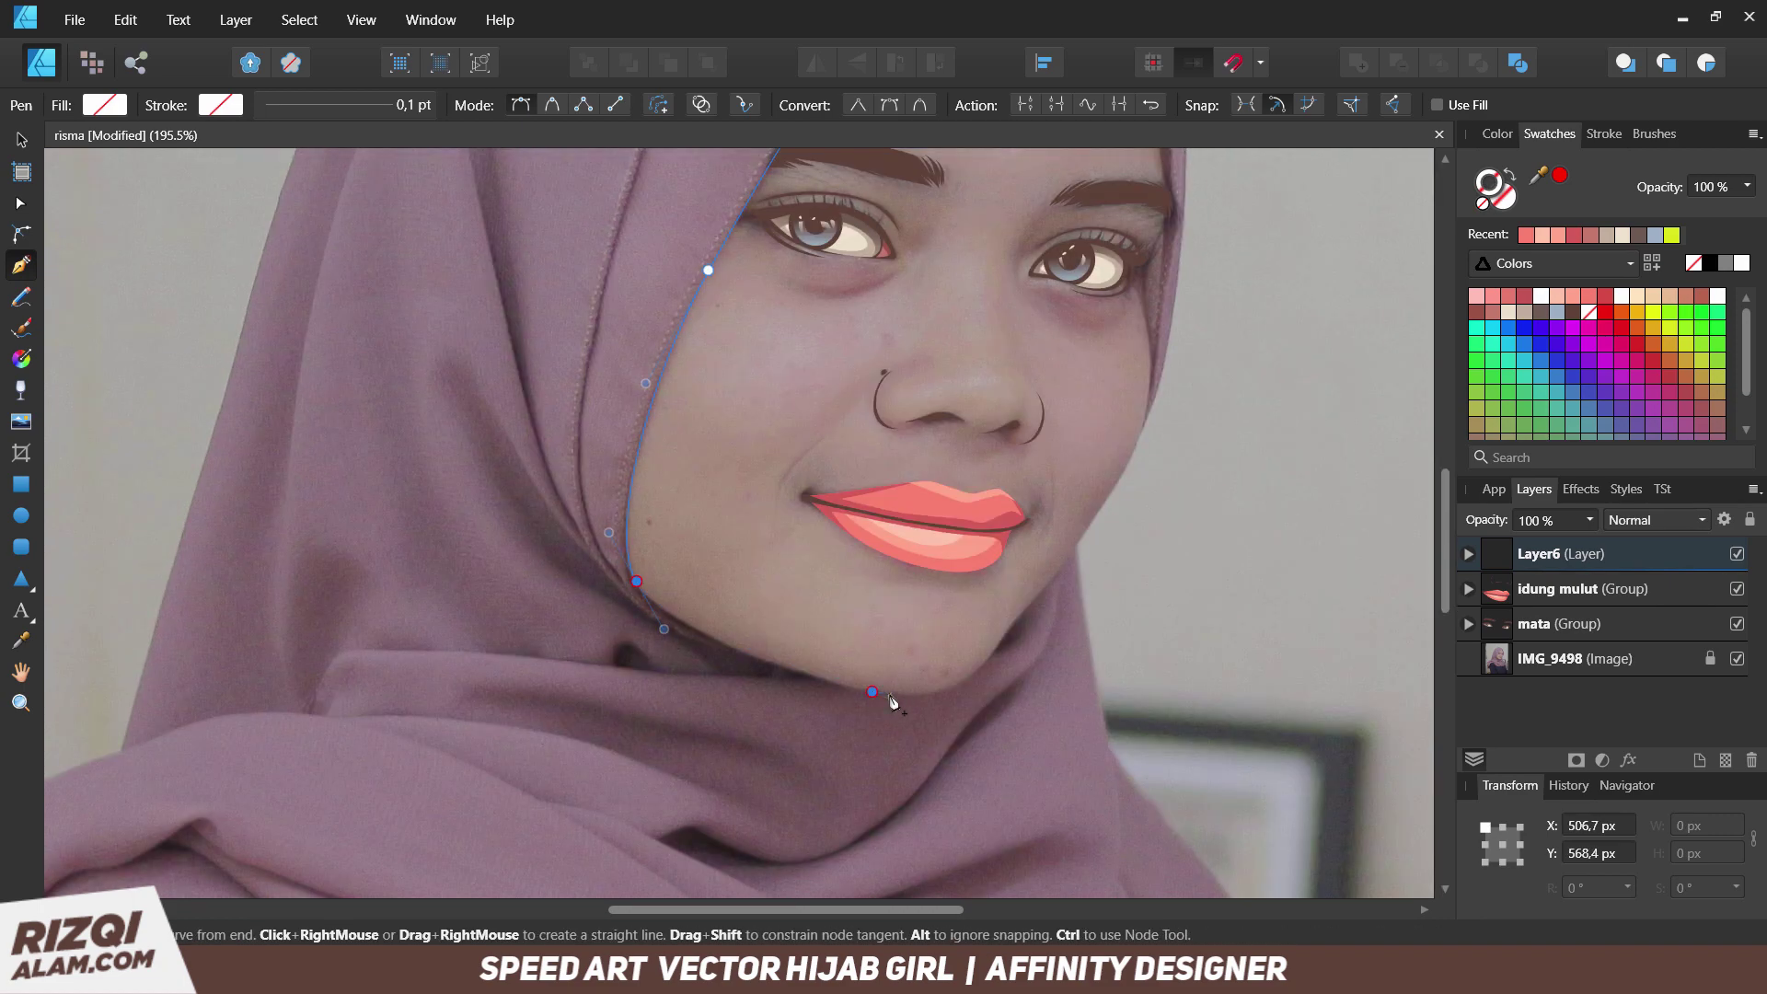
Continue the face outline up the jaw and hijab edge and close it.
scroll(1120, 533, "up", 5)
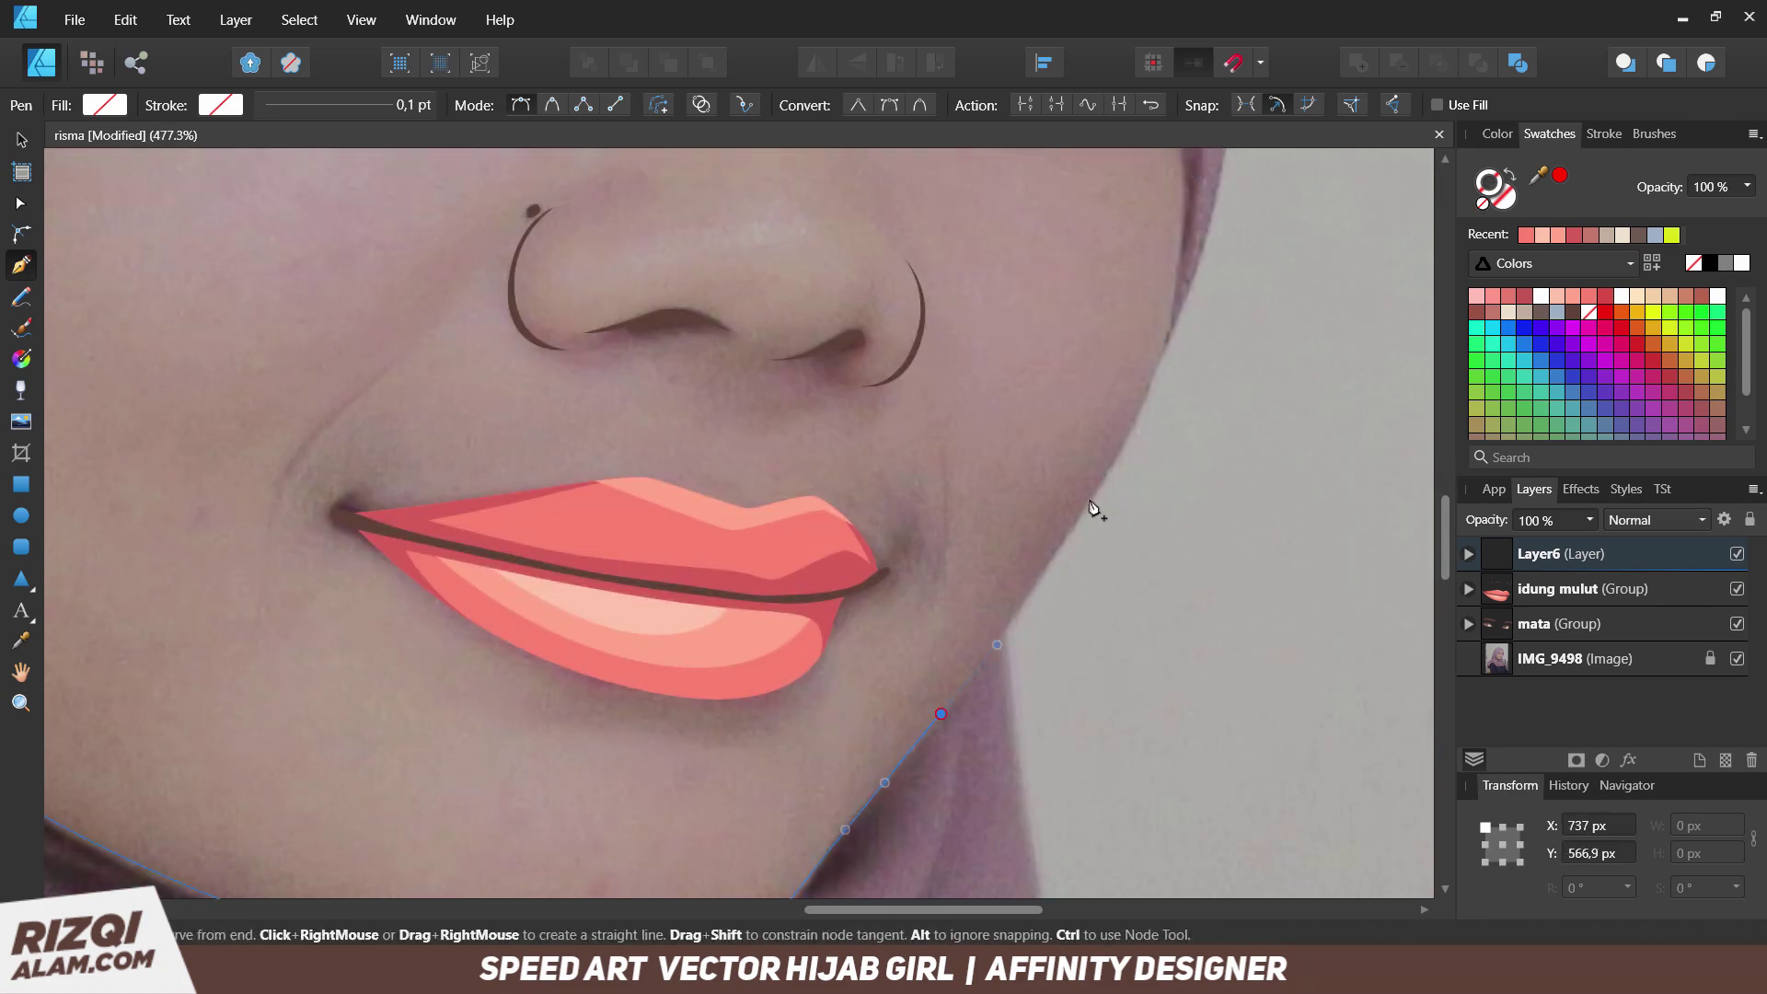
scroll(1089, 505, "up", 3)
left_click_drag(1087, 412, 1073, 319)
scroll(1088, 276, "up", 5)
scroll(1058, 368, "up", 5)
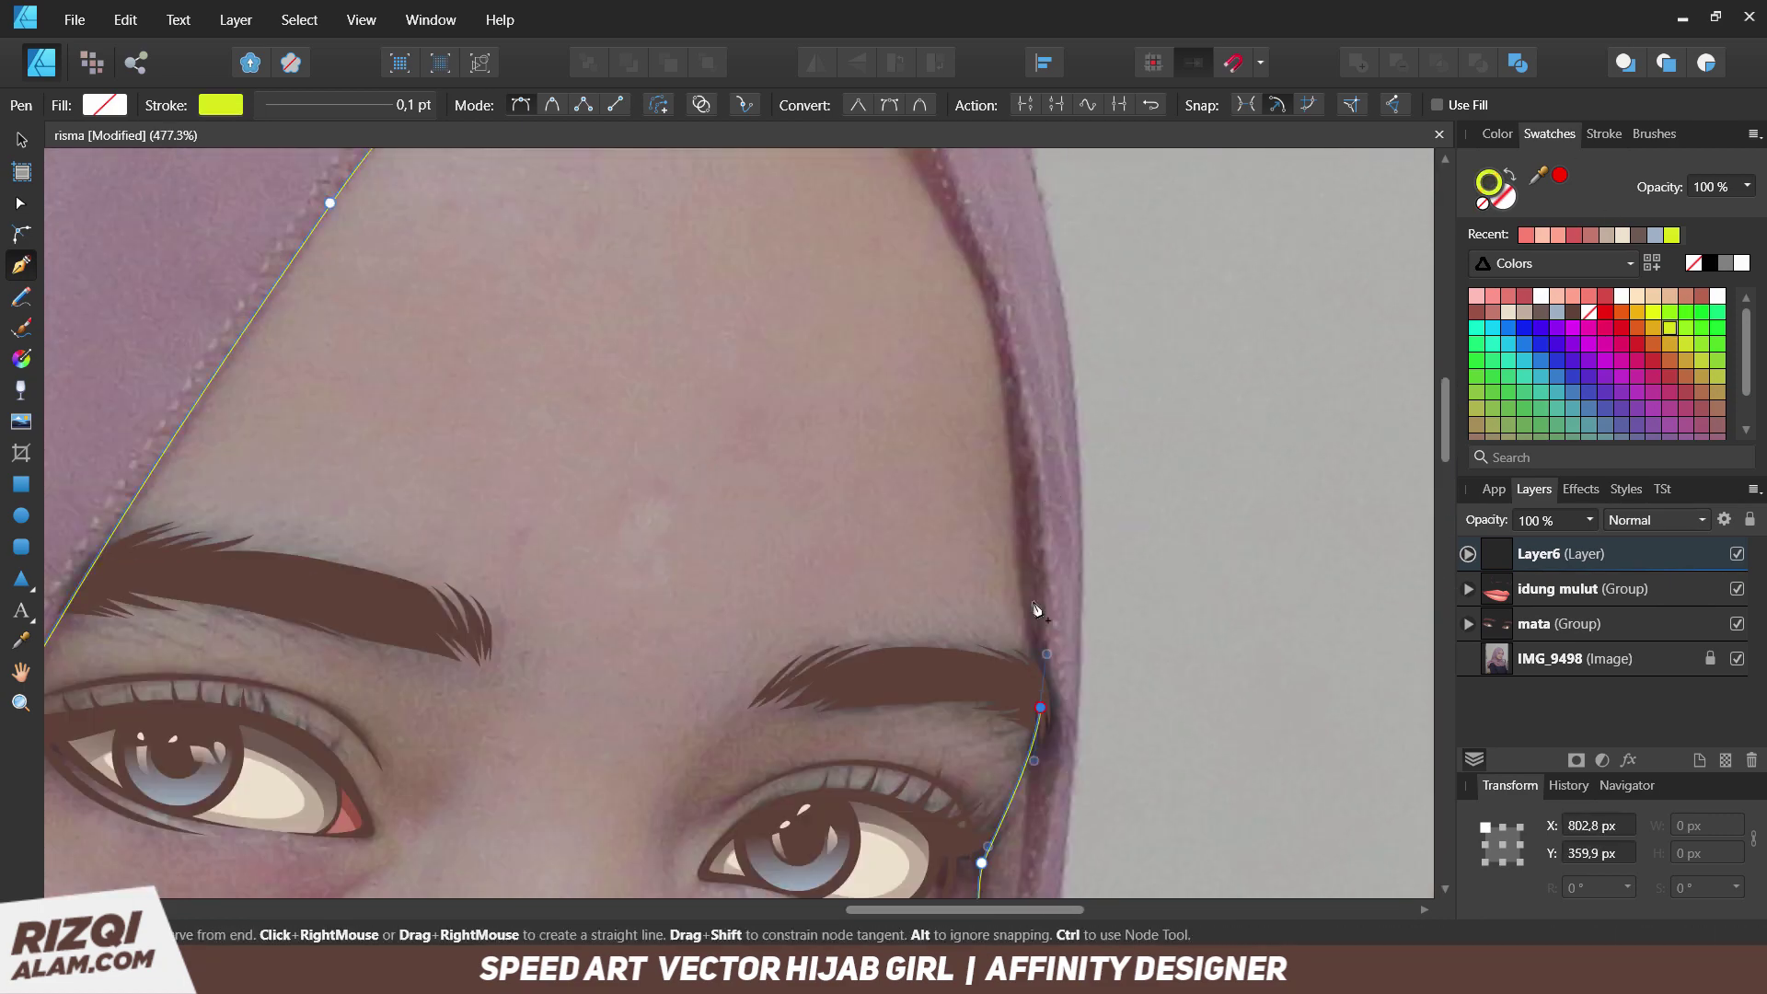
left_click_drag(1012, 516, 1030, 571)
scroll(982, 365, "up", 4)
left_click(851, 219)
key("ctrl+0")
Move the face outline below the eye group and thicken its yellow stroke.
key("ctrl+bracketleft")
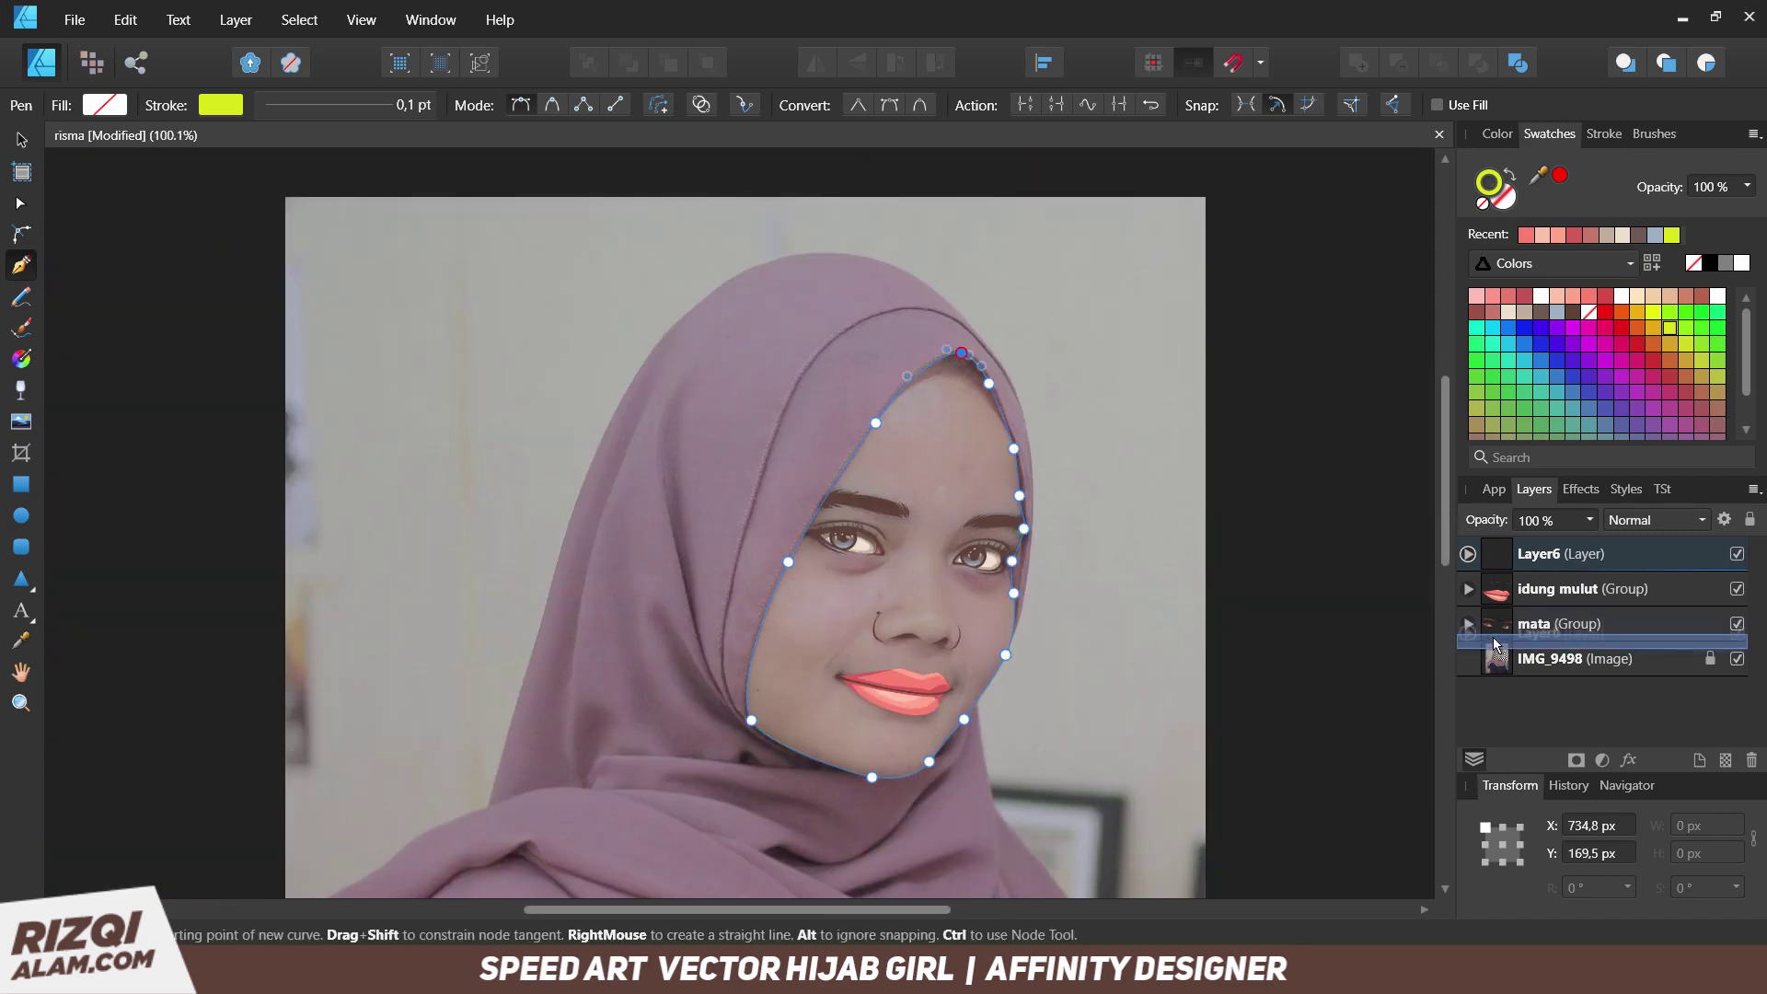
key("ctrl+bracketleft")
key("v")
scroll(1062, 513, "up", 3)
left_click(1065, 360)
left_click(276, 104)
left_click_drag(277, 186, 290, 185)
key("ctrl+d")
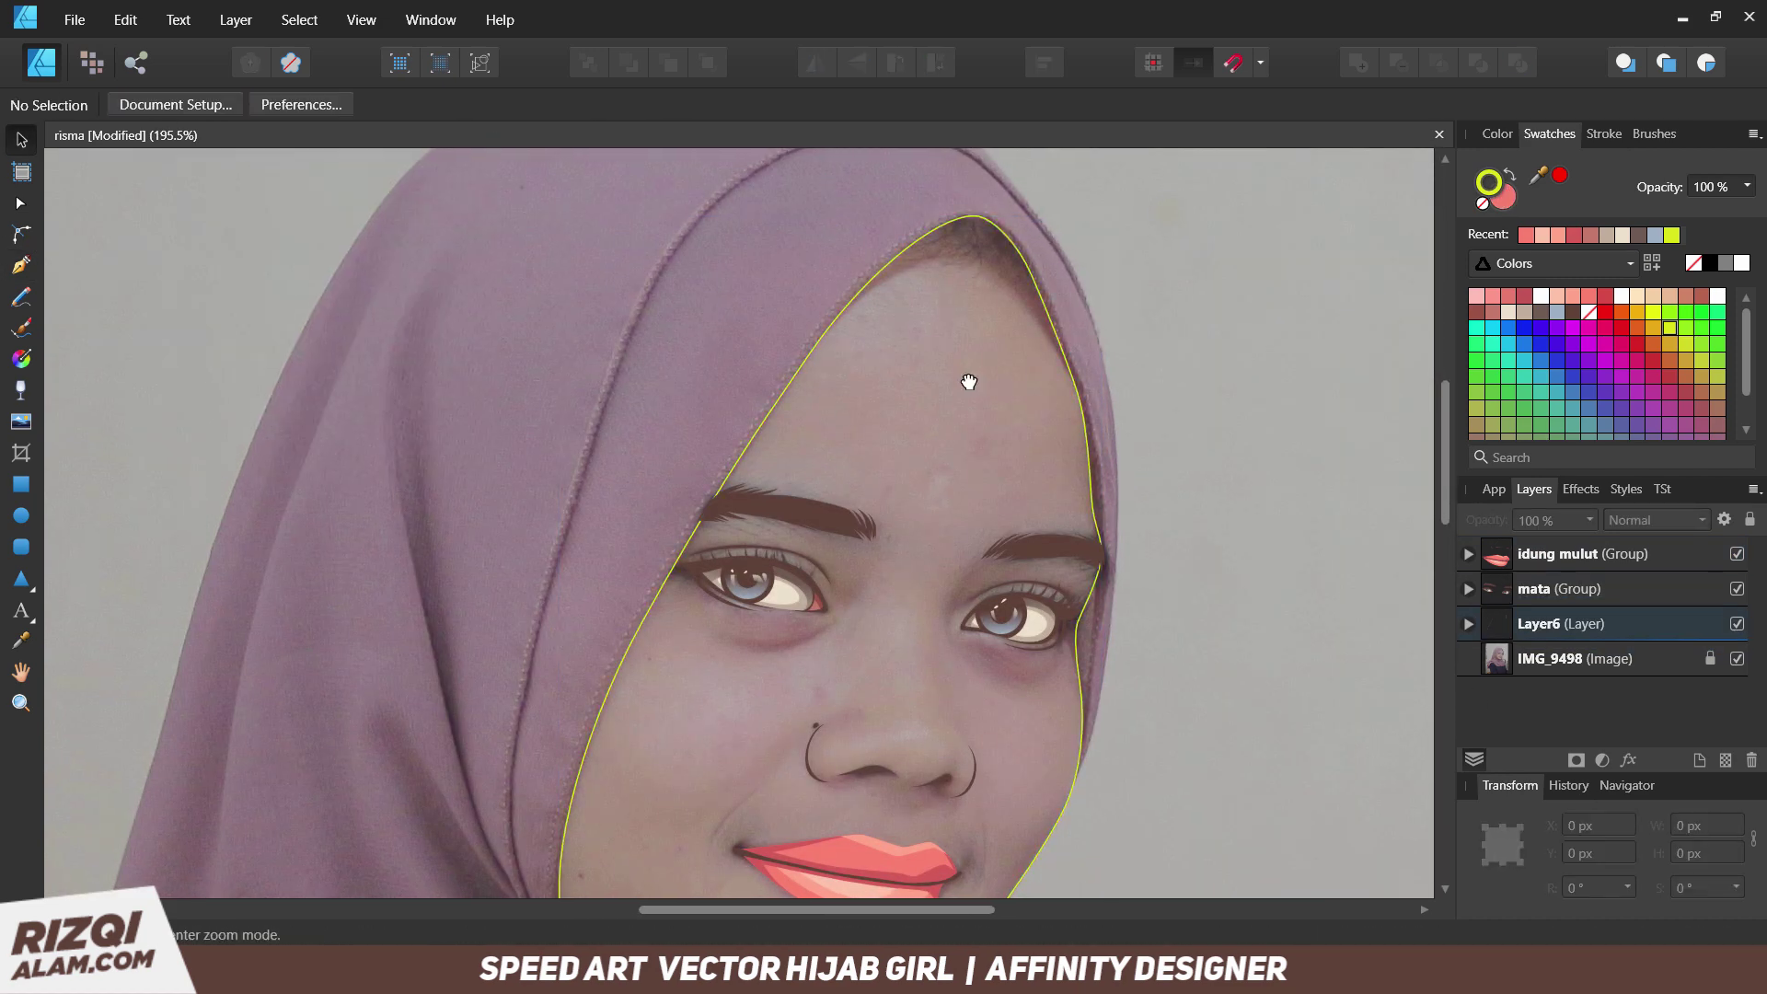
Add Layer7 inside the face outline layer beneath the curve.
scroll(801, 548, "up", 2)
left_click(1512, 627)
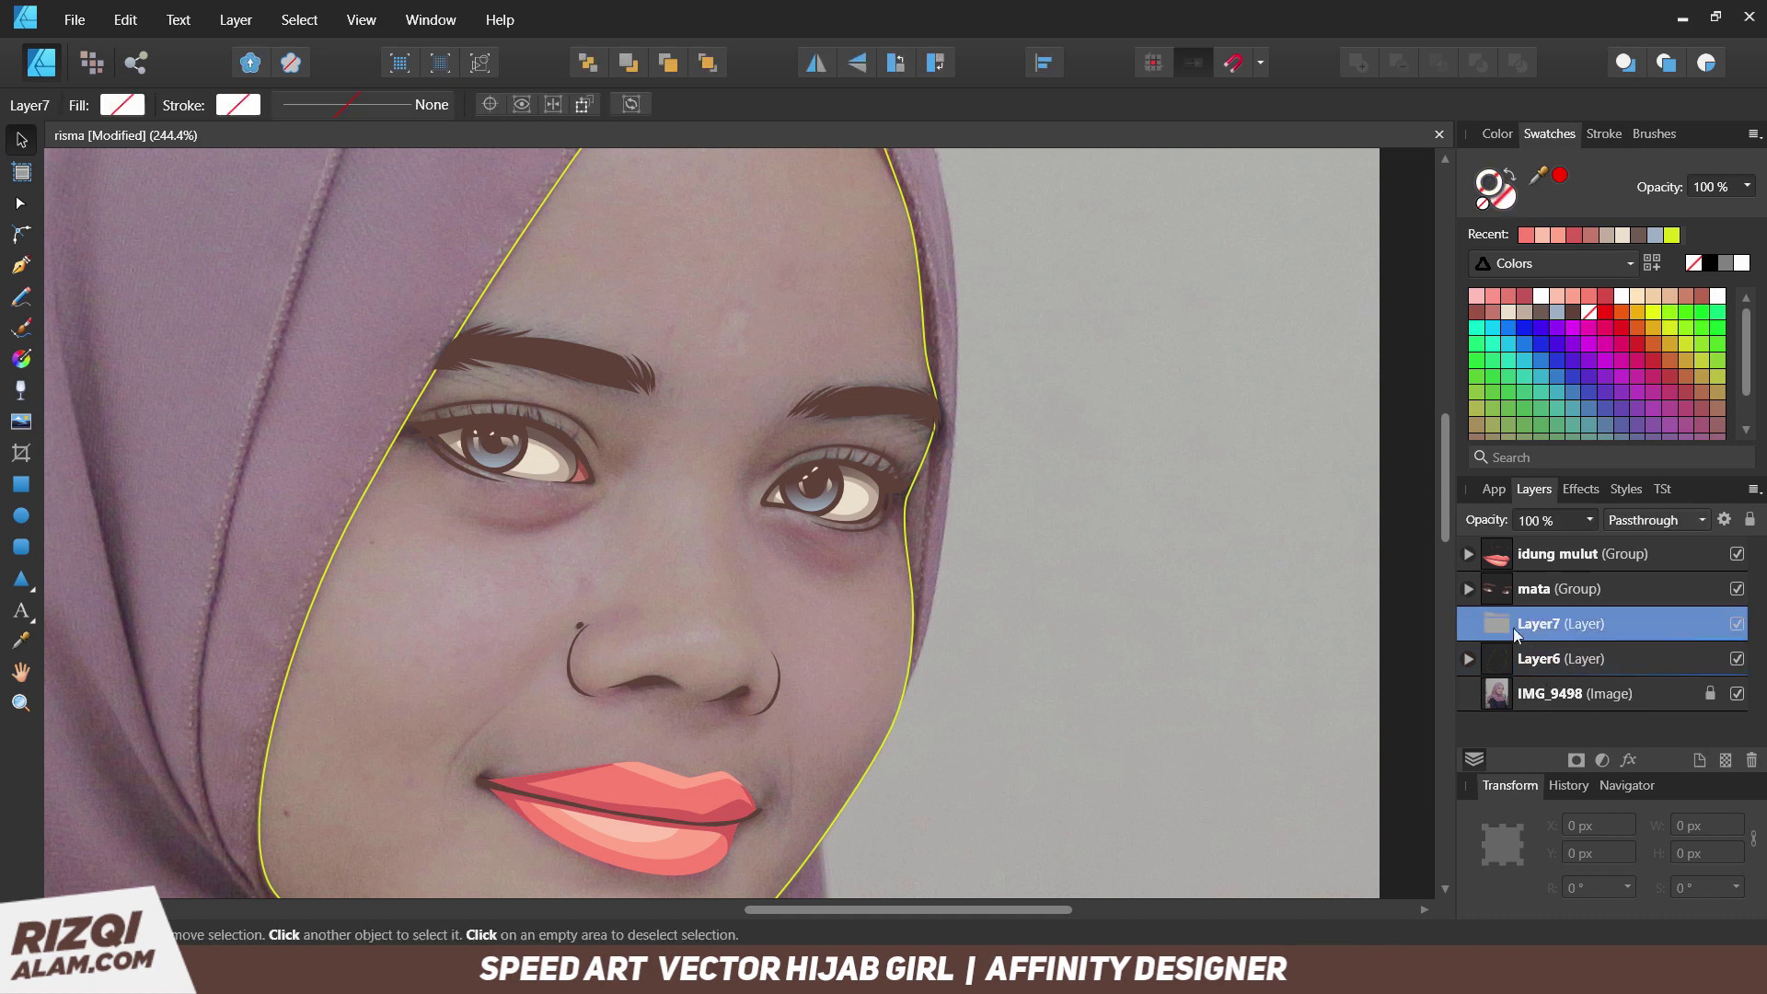
key("ctrl+shift+l")
left_click_drag(1551, 649, 1509, 693)
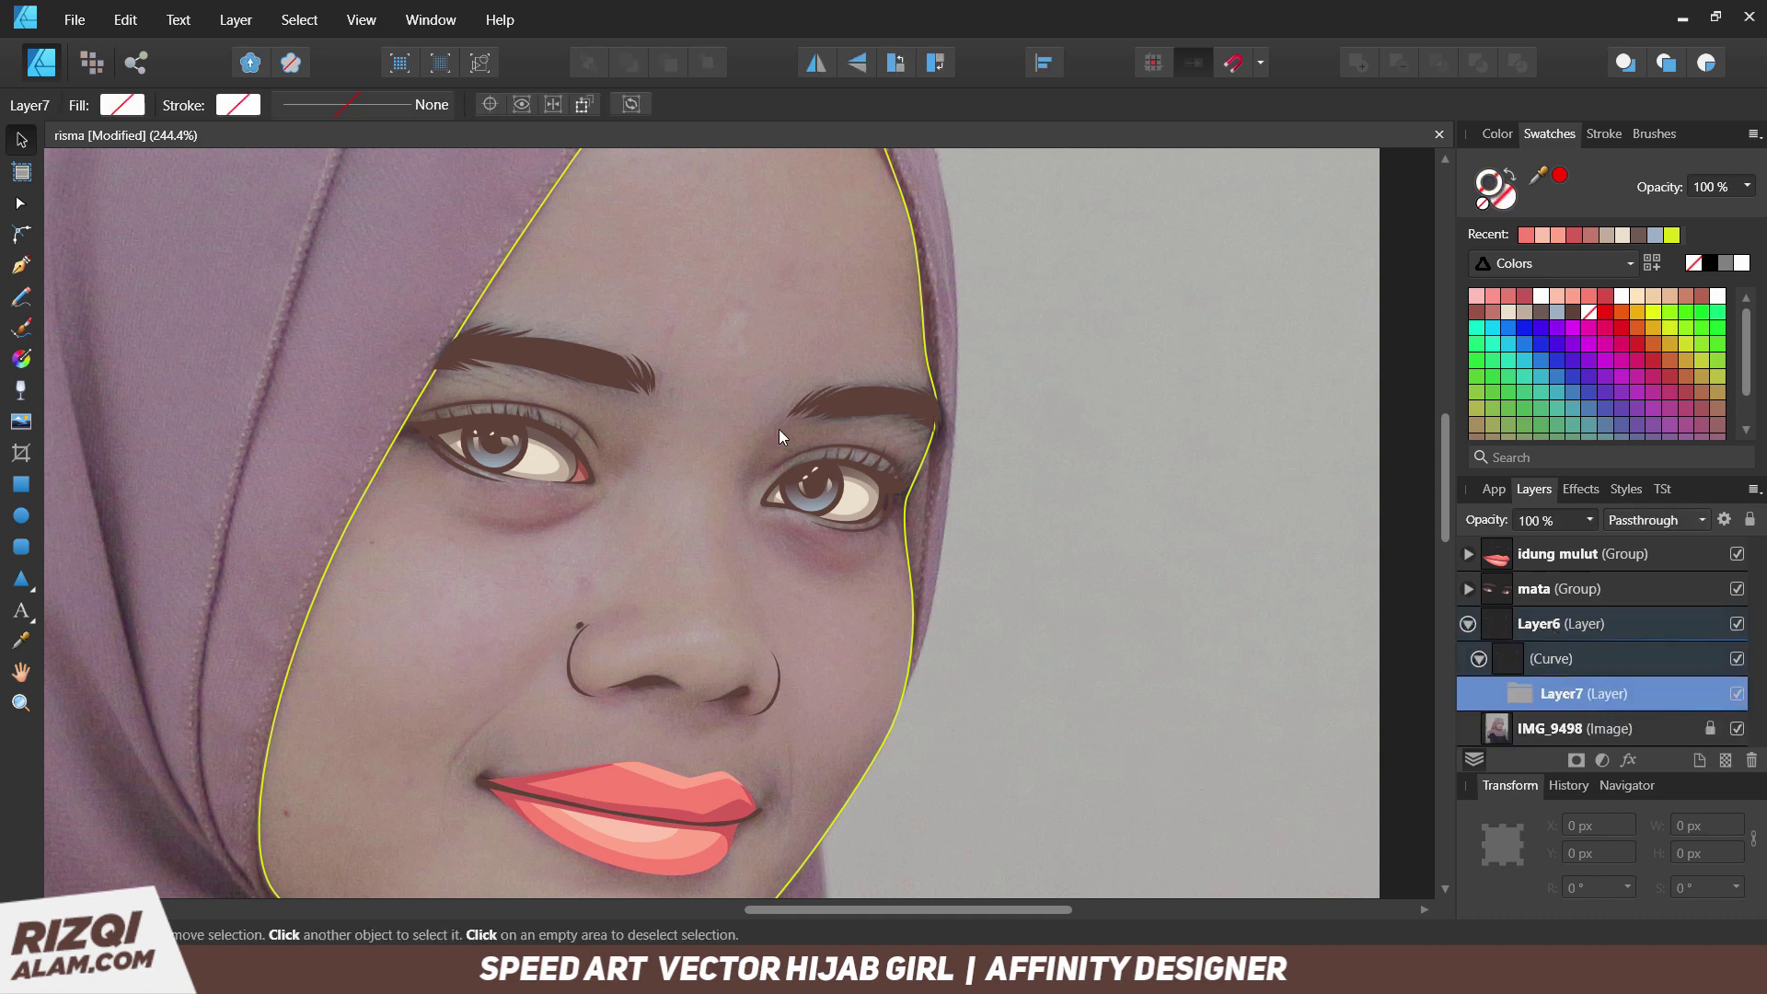
With the Pen tool, trace a shading curve over one eye and along its eyebrow.
key("p")
scroll(789, 501, "up", 4)
left_click(829, 502)
left_click(738, 491)
left_click_drag(914, 367, 1044, 372)
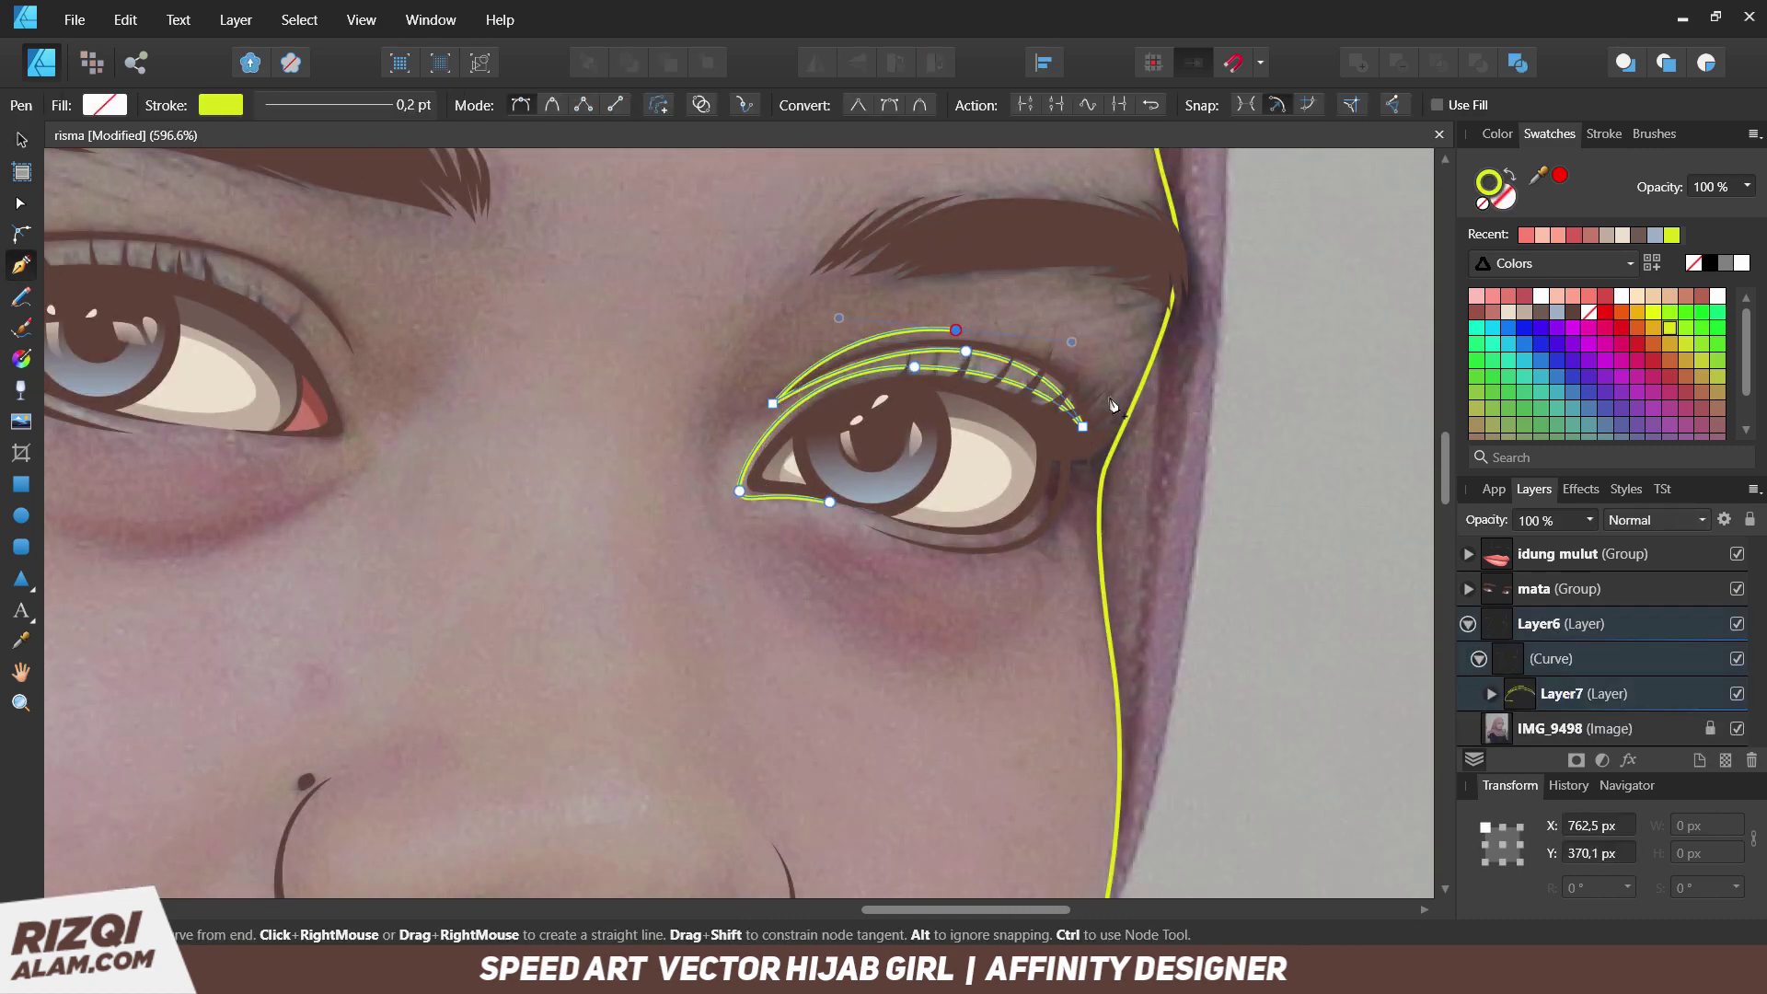
left_click_drag(793, 281, 908, 202)
scroll(936, 365, "up", 3)
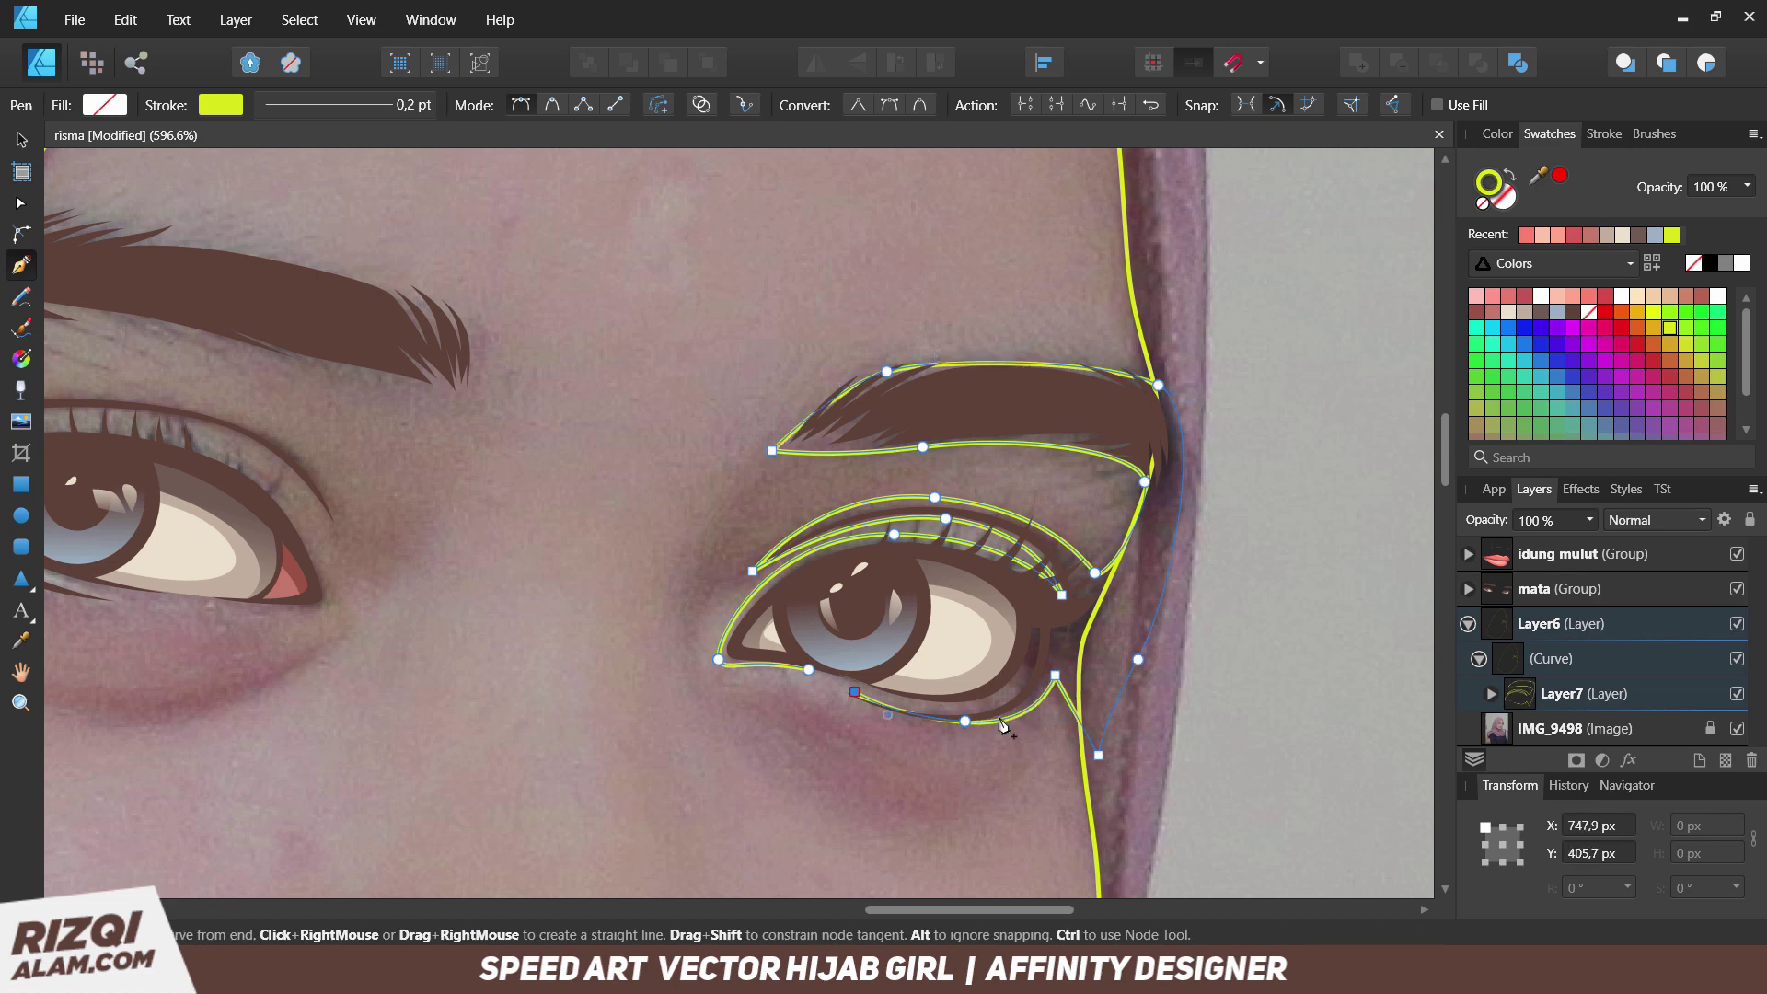
scroll(920, 699, "left", 5)
Trace a closed outline around the other eye's upper eyelid.
mouse_move(552, 647)
left_mouse_down()
mouse_move(622, 659)
mouse_move(680, 638)
left_mouse_up()
left_click_drag(588, 519, 541, 484)
left_click_drag(410, 472, 347, 472)
left_click(304, 479)
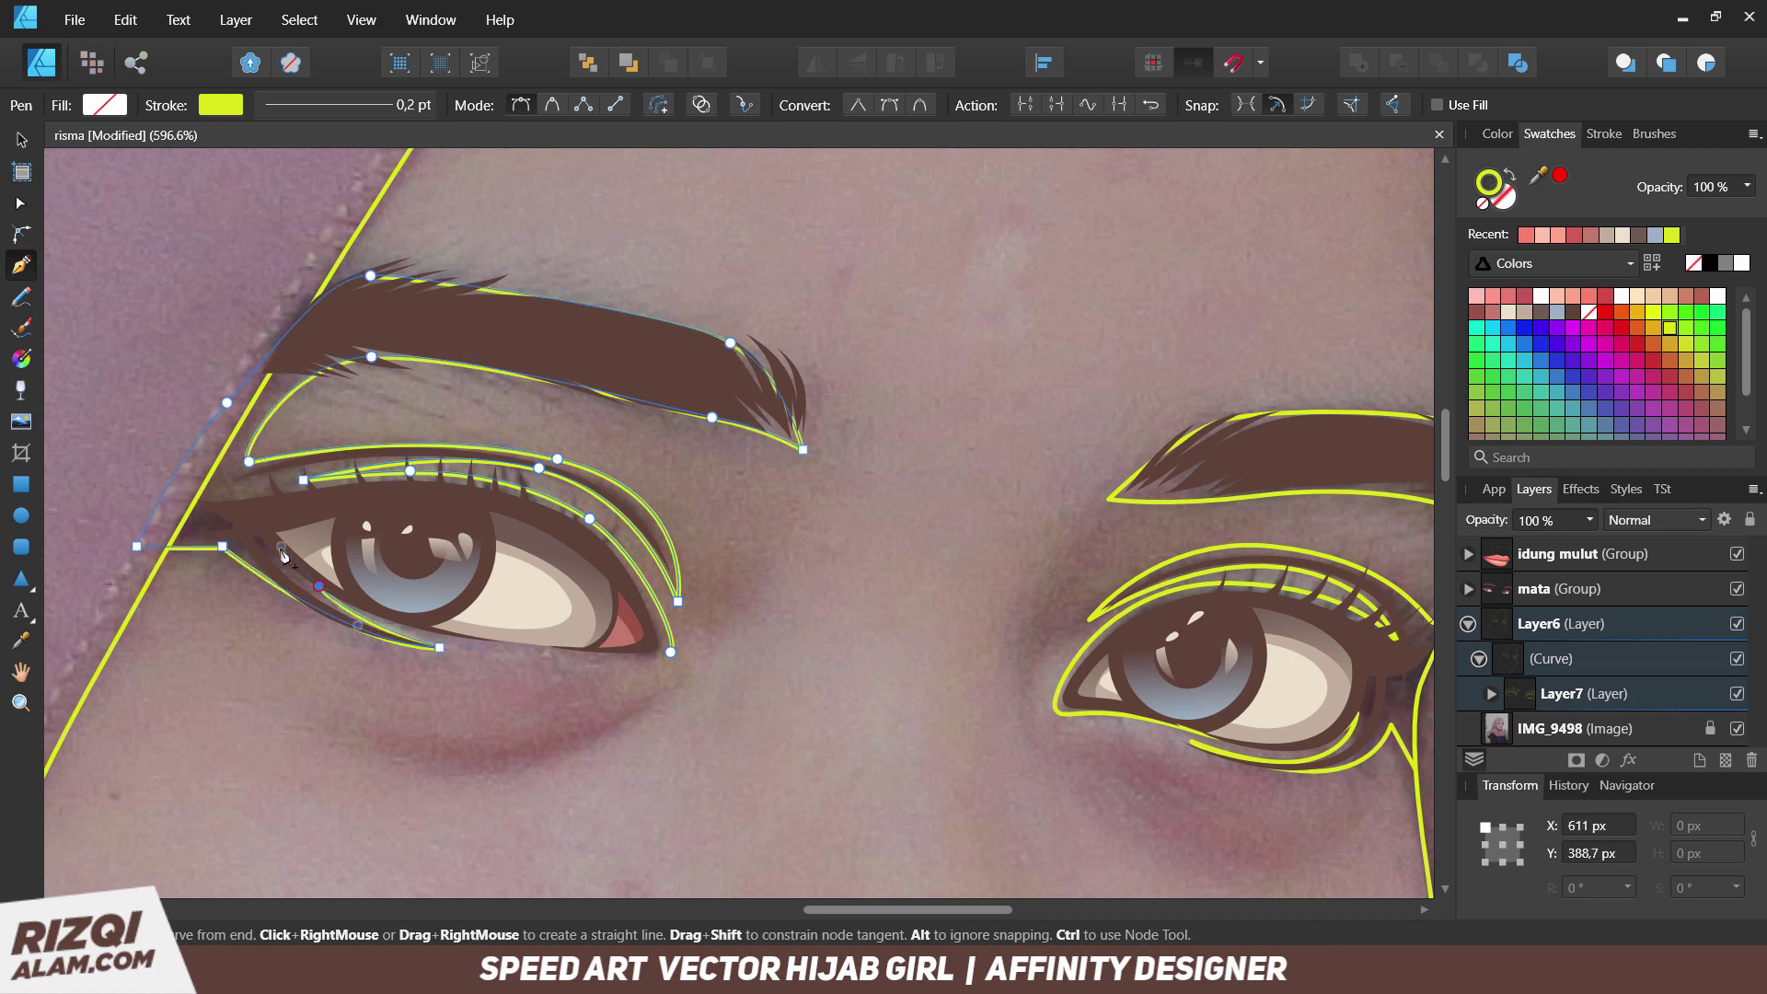
left_click(283, 554)
Draw a shading path from the eyebrow up along the hijab edge.
left_click(370, 275)
left_click_drag(432, 277, 347, 586)
left_click_drag(394, 398, 440, 325)
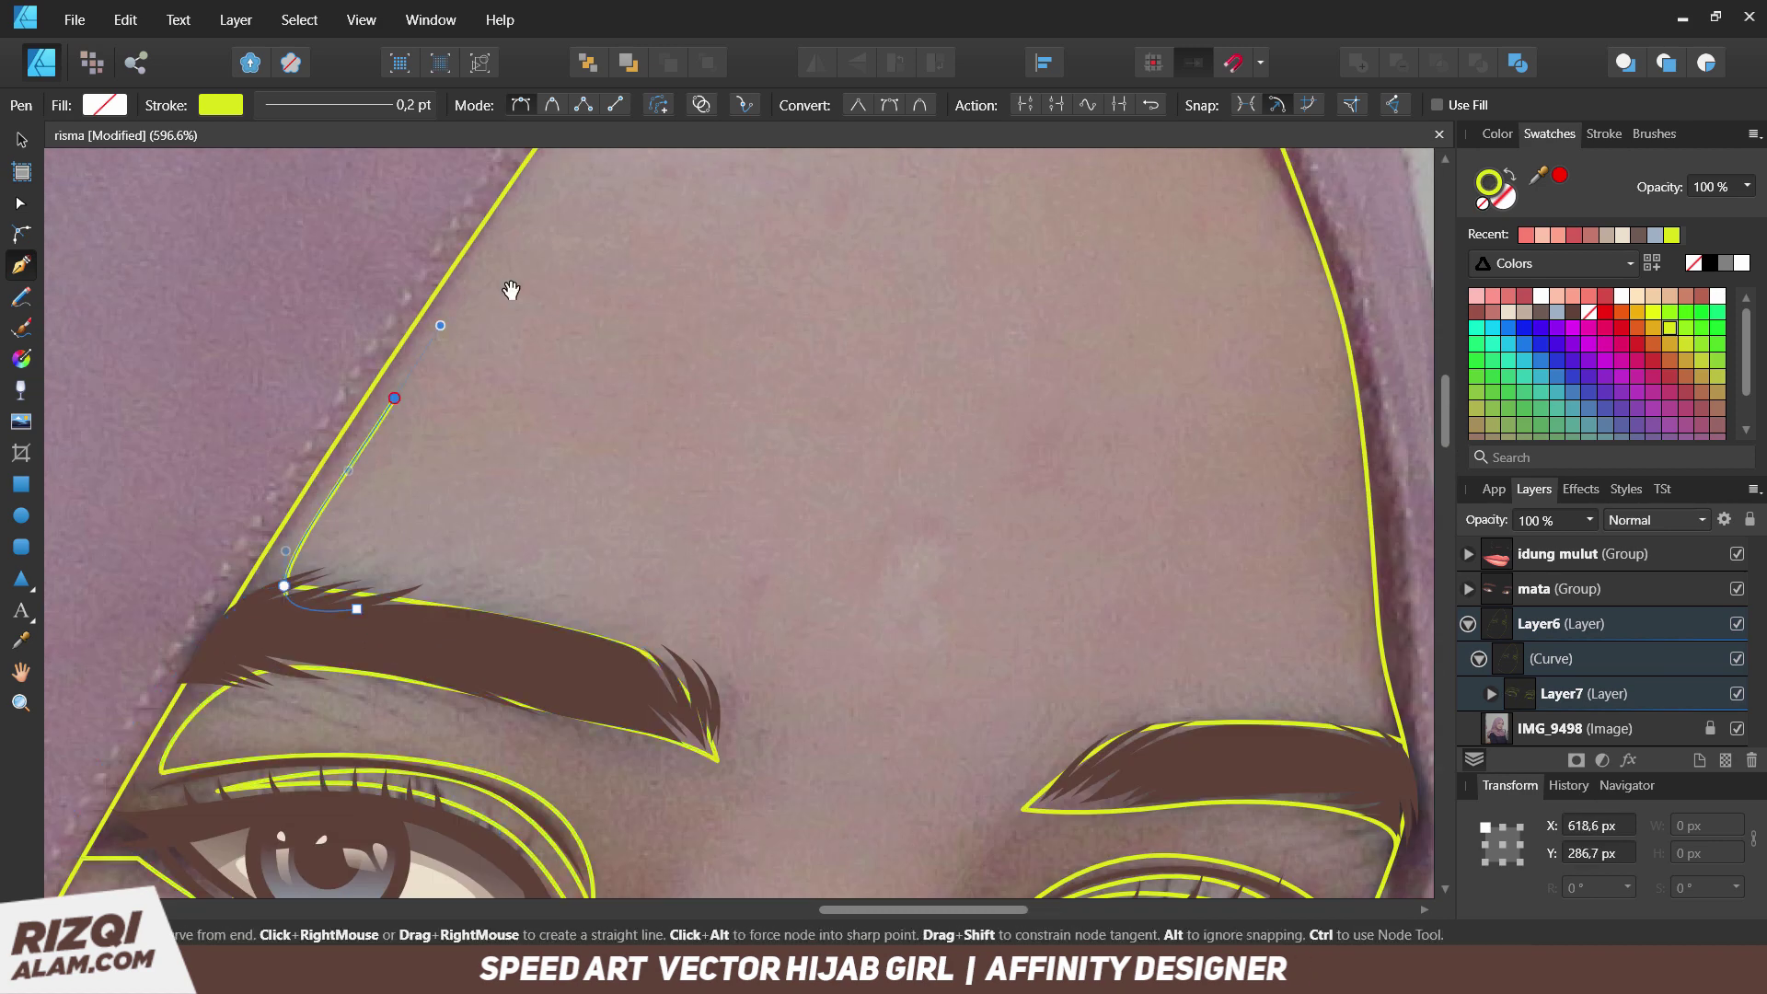
left_click(885, 656)
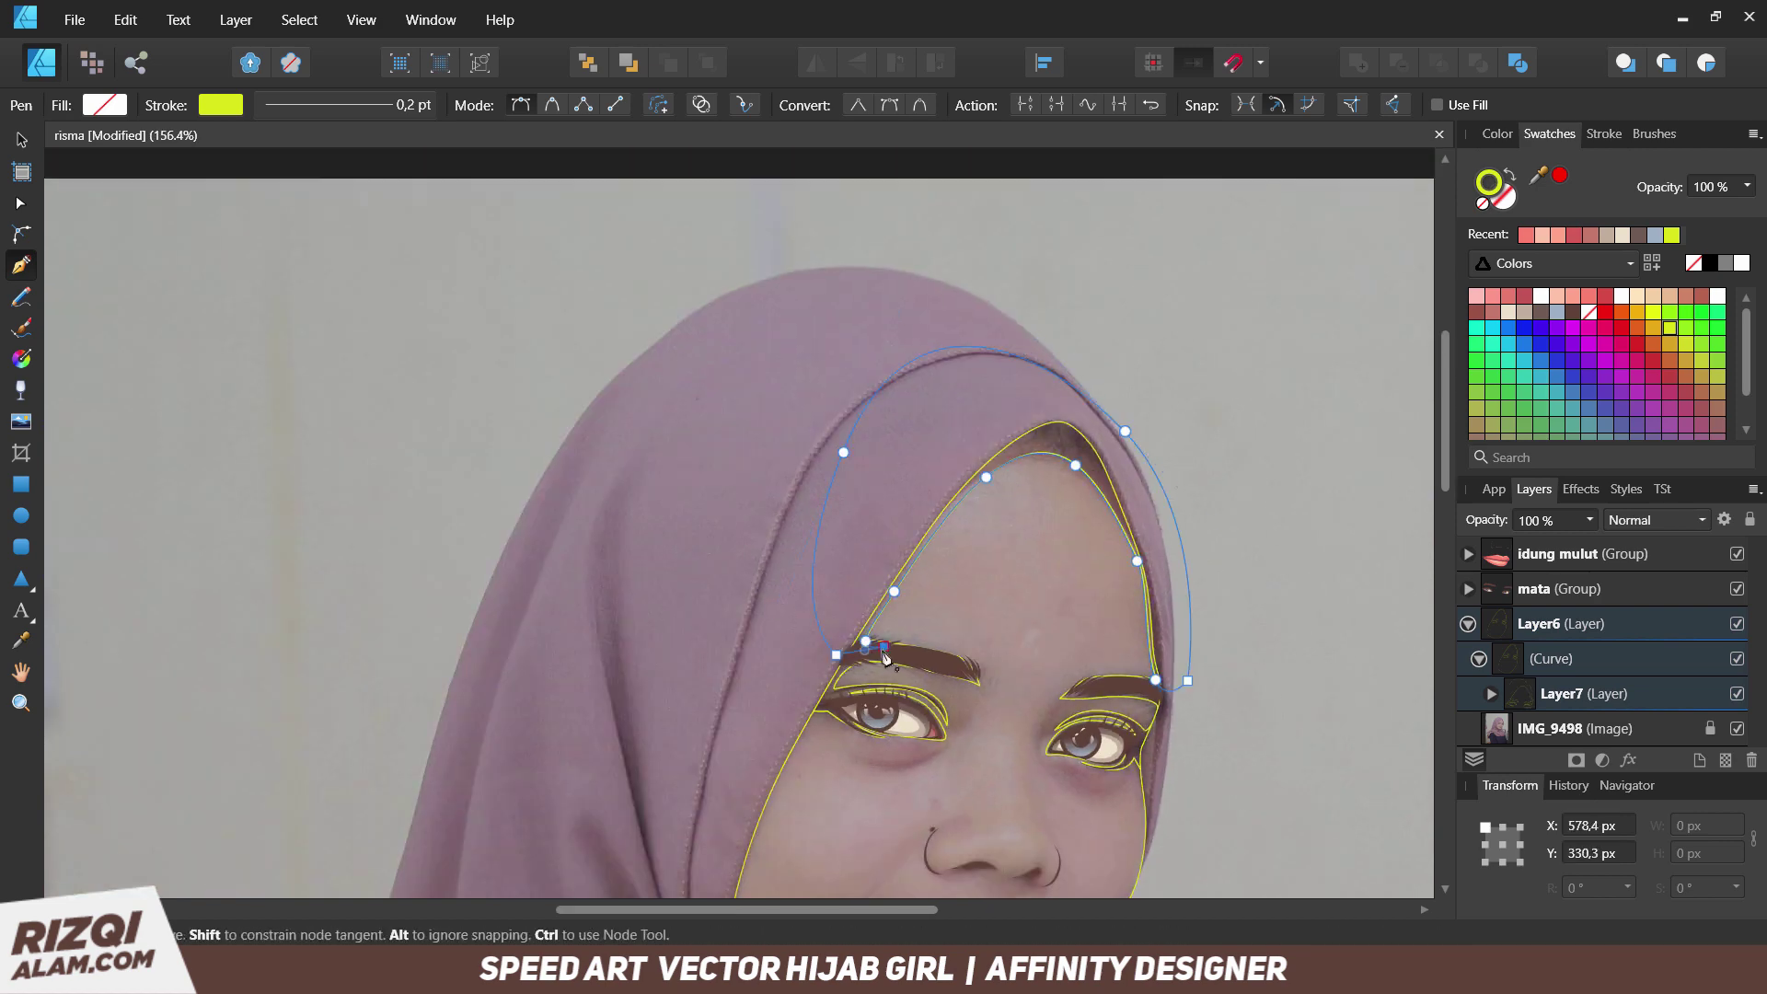
scroll(886, 656, "up", 5)
Draw a closed under-eye shading shape and start a curve along the nostril.
left_click(650, 532)
left_click(868, 505)
left_click(789, 521)
left_click_drag(731, 619, 730, 681)
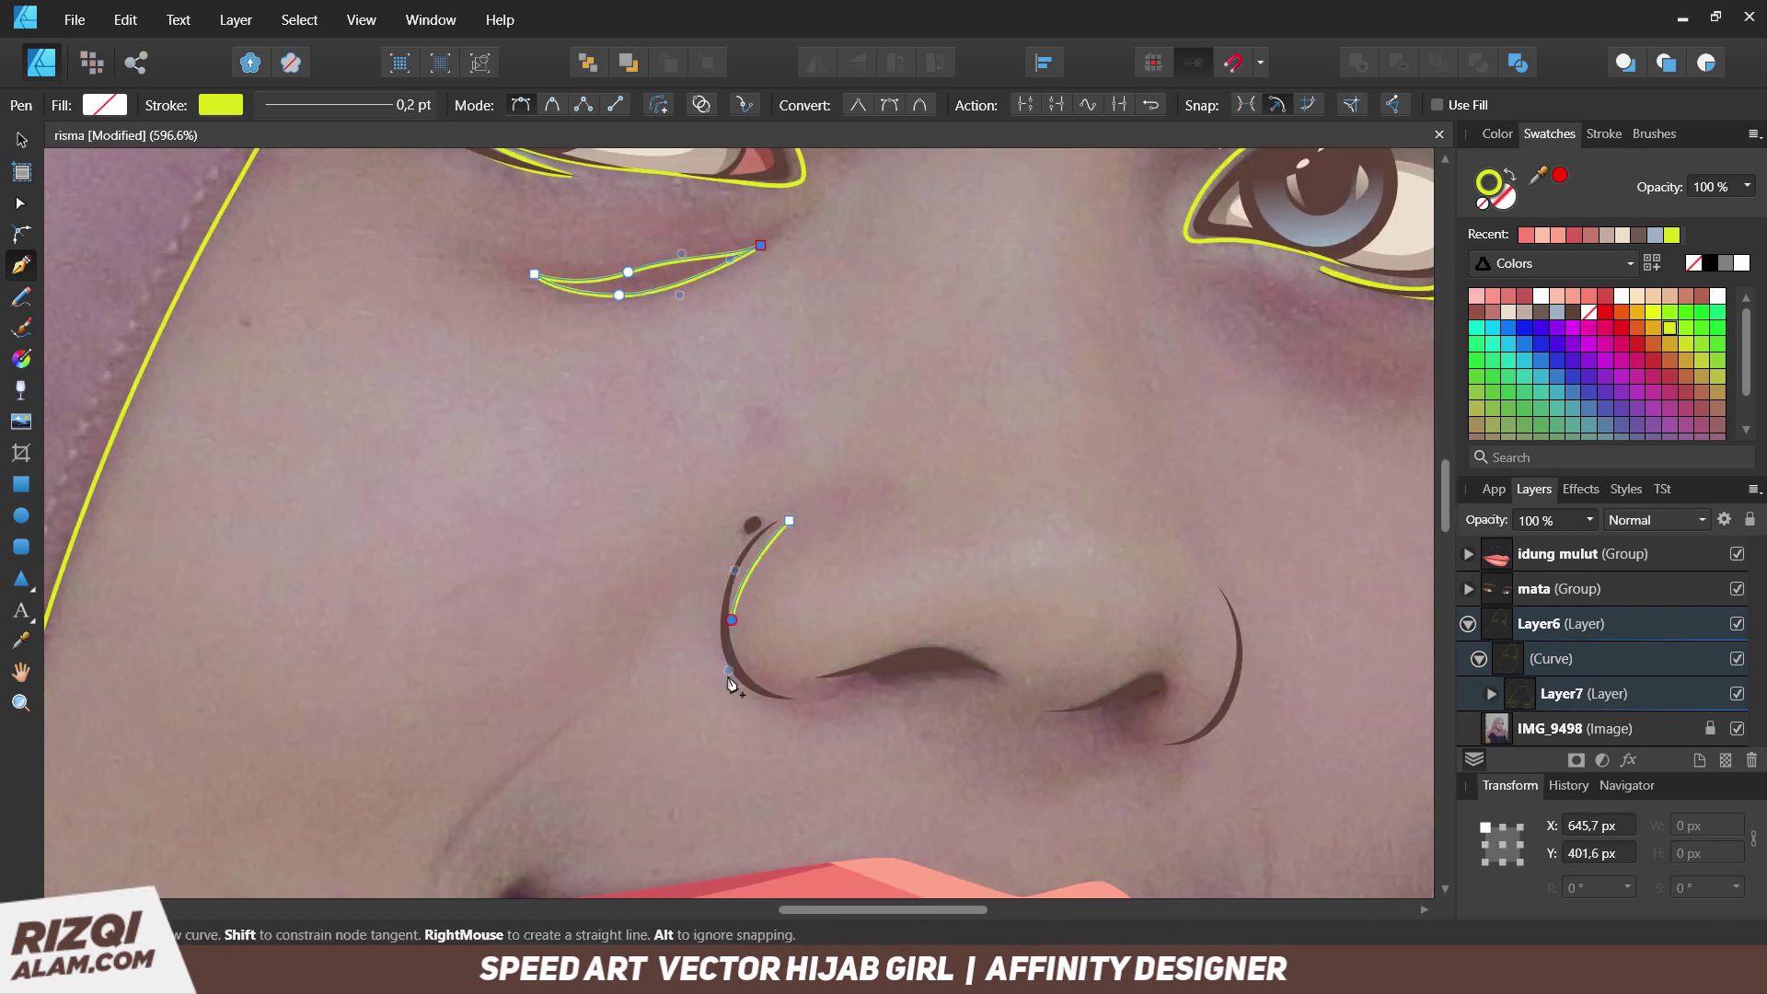
left_click(806, 682)
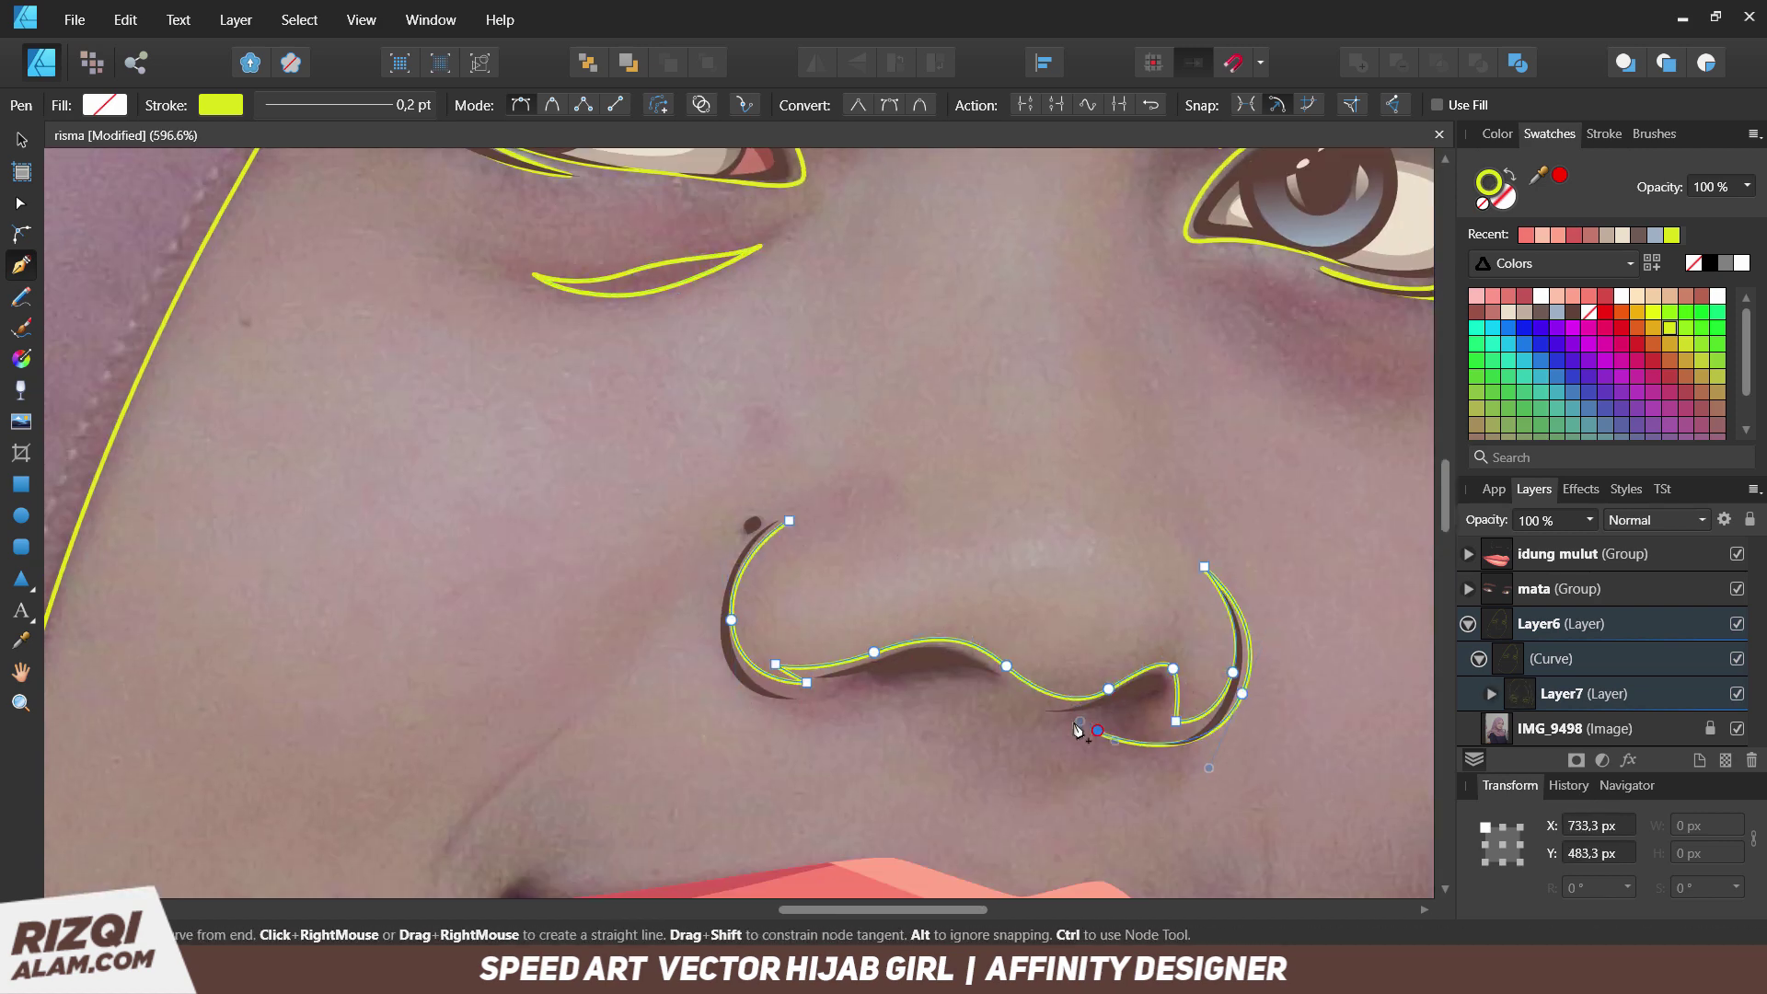
scroll(983, 659, "up", 5)
scroll(983, 659, "right", 5)
Add shading curves beside and under the right eye.
left_click(914, 352)
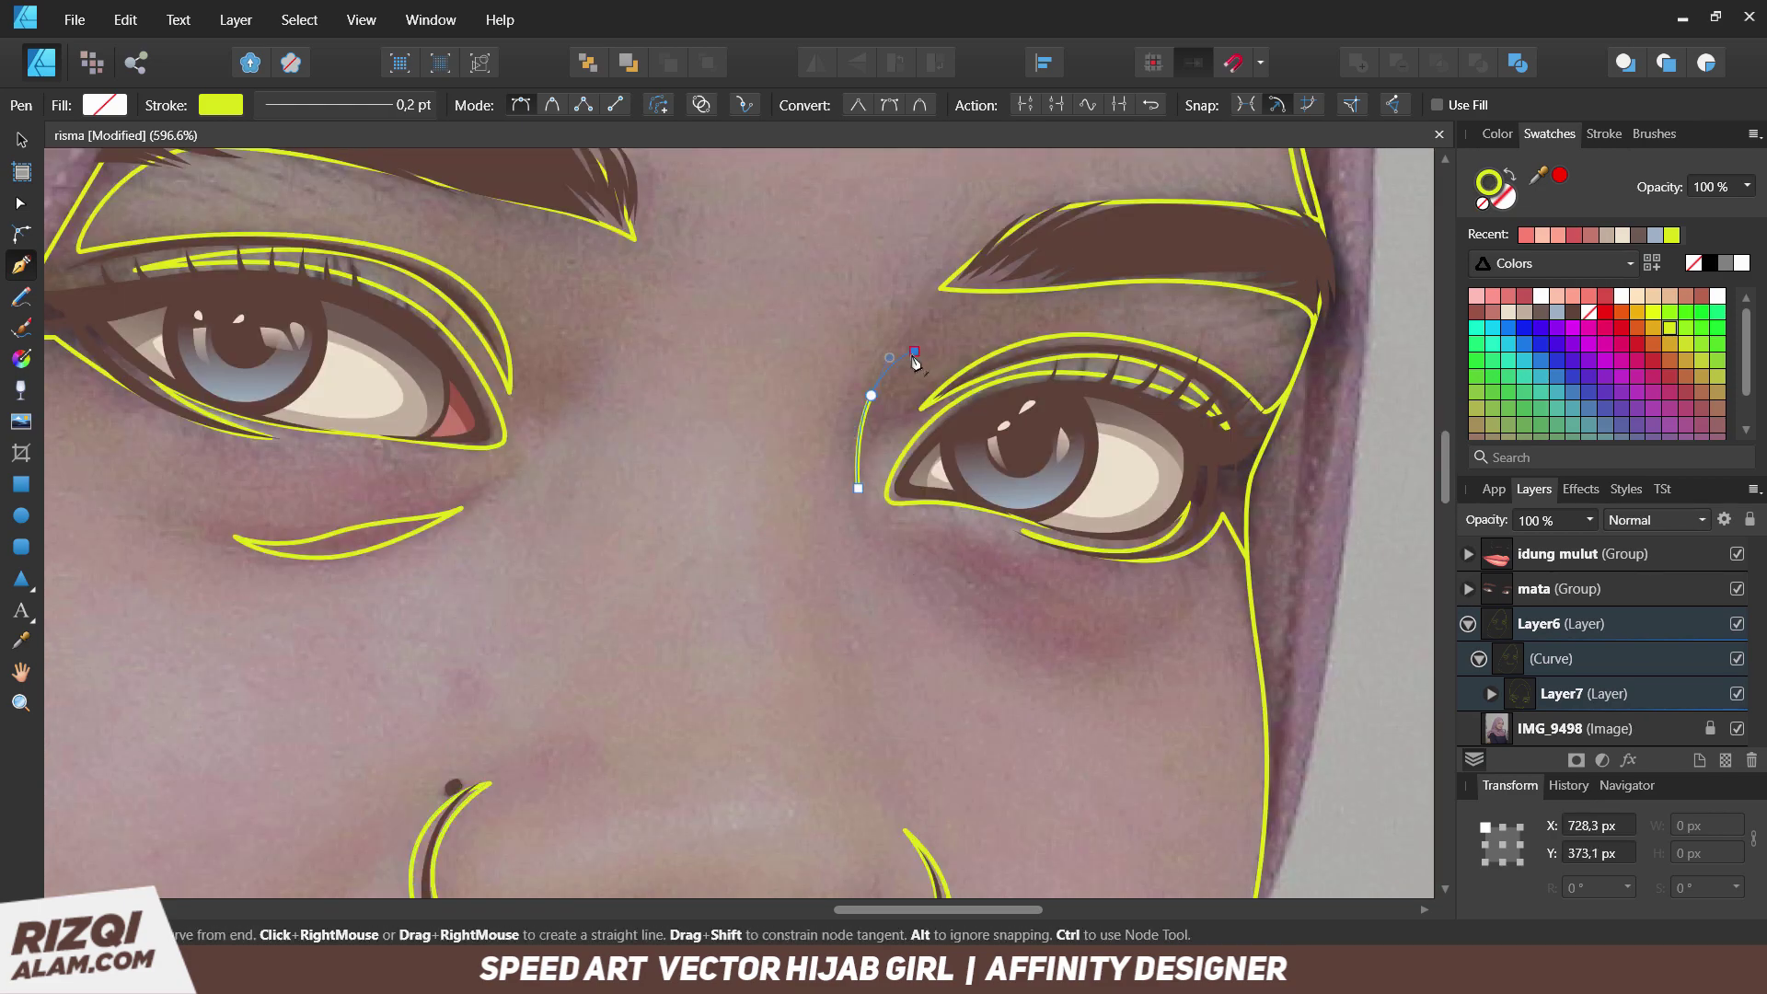
left_click(858, 488)
left_click(900, 584)
left_click(1066, 624)
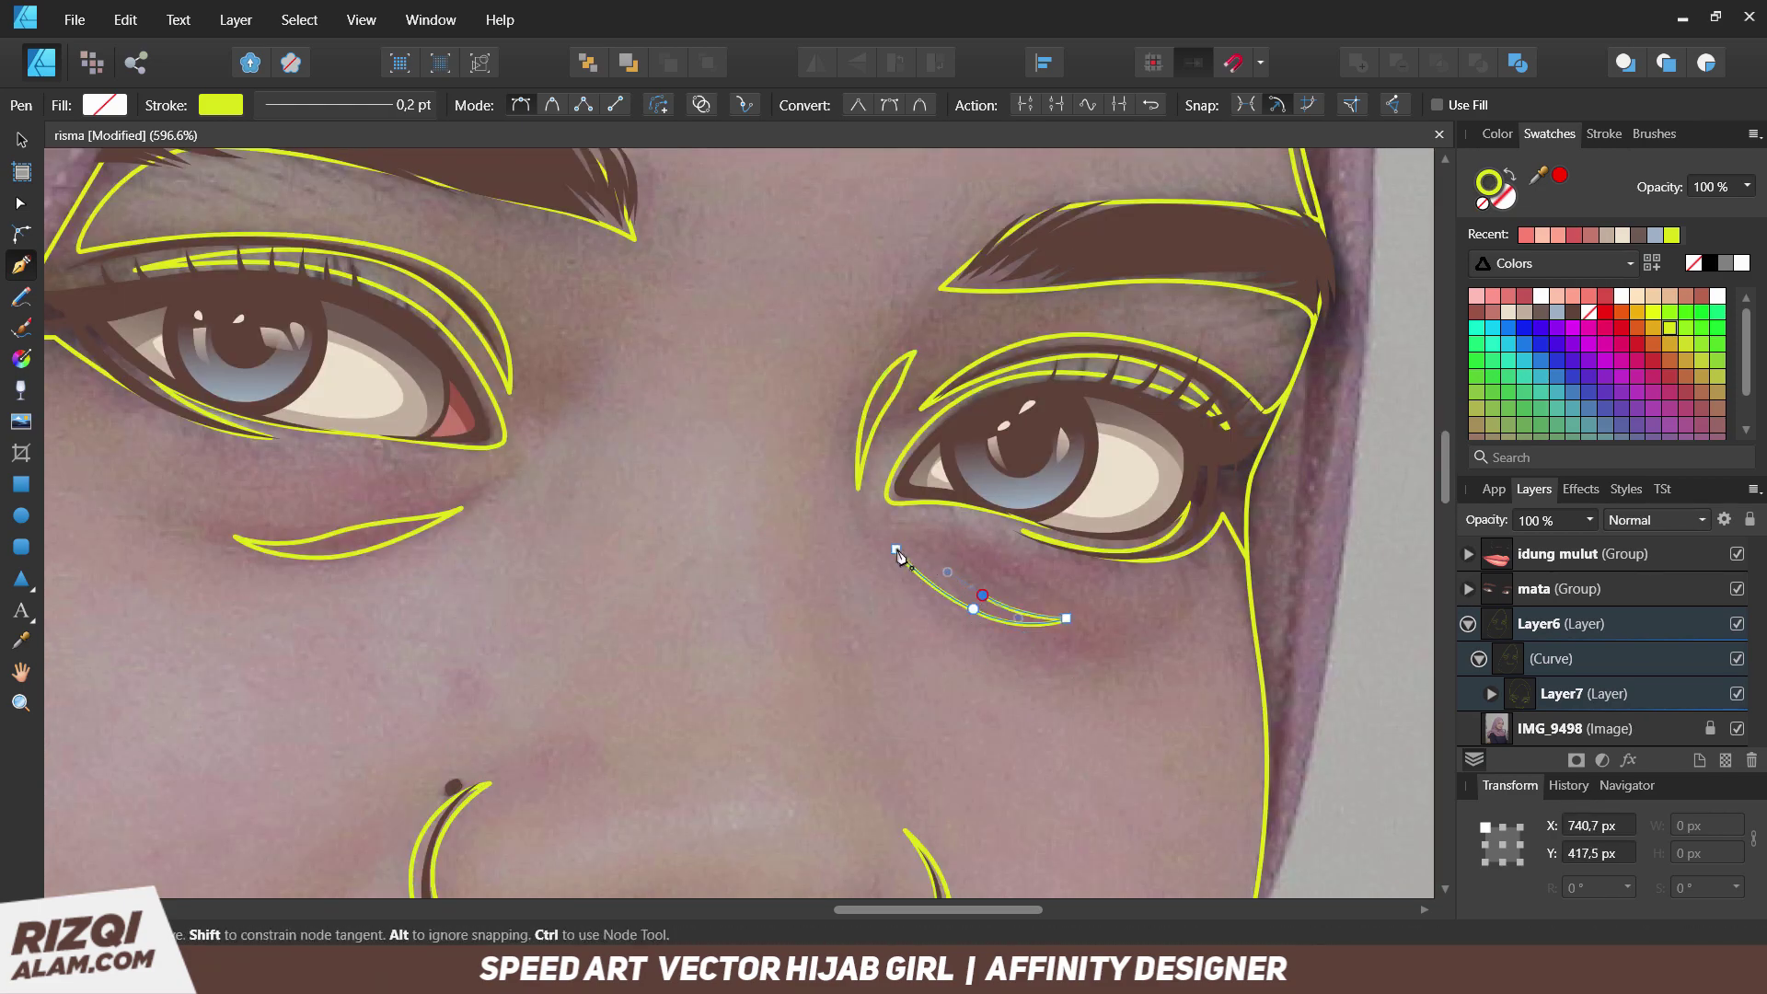
scroll(898, 543, "up", 5)
scroll(897, 543, "right", 2)
scroll(891, 532, "down", 5)
scroll(809, 698, "down", 10)
Outline shading around the left lip corner and toward the cheek.
left_click(721, 587)
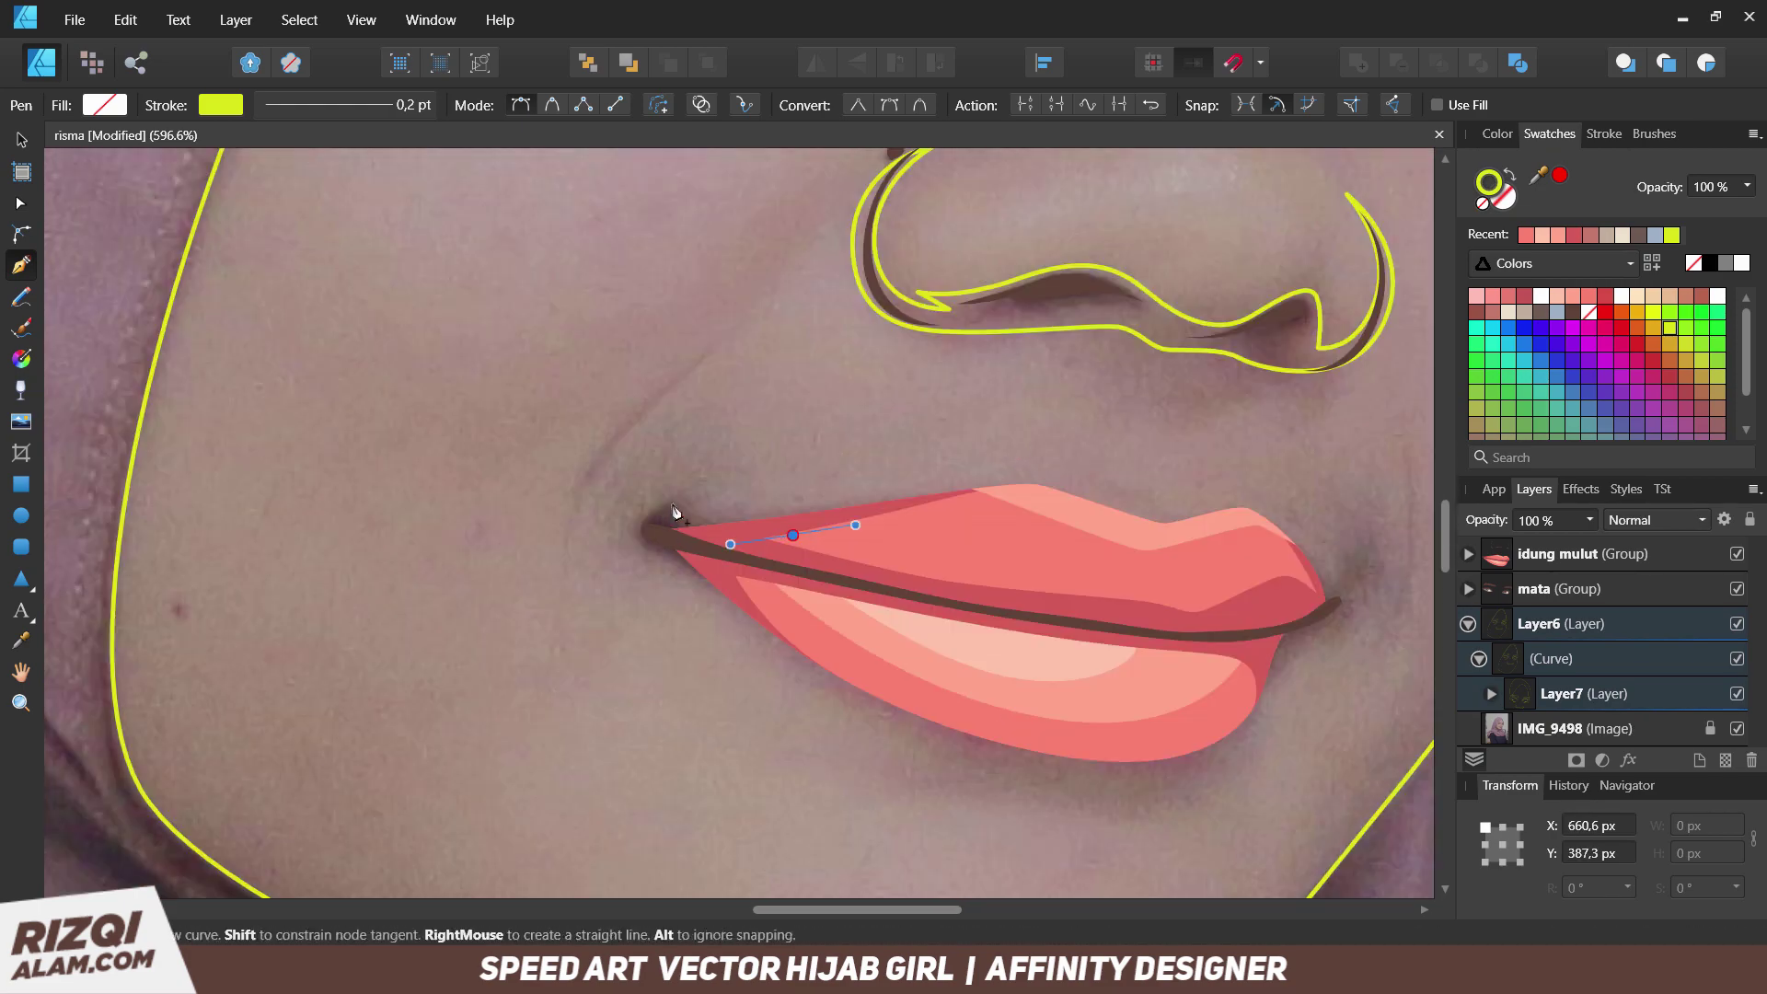
left_click(627, 548)
left_click_drag(675, 500, 792, 534)
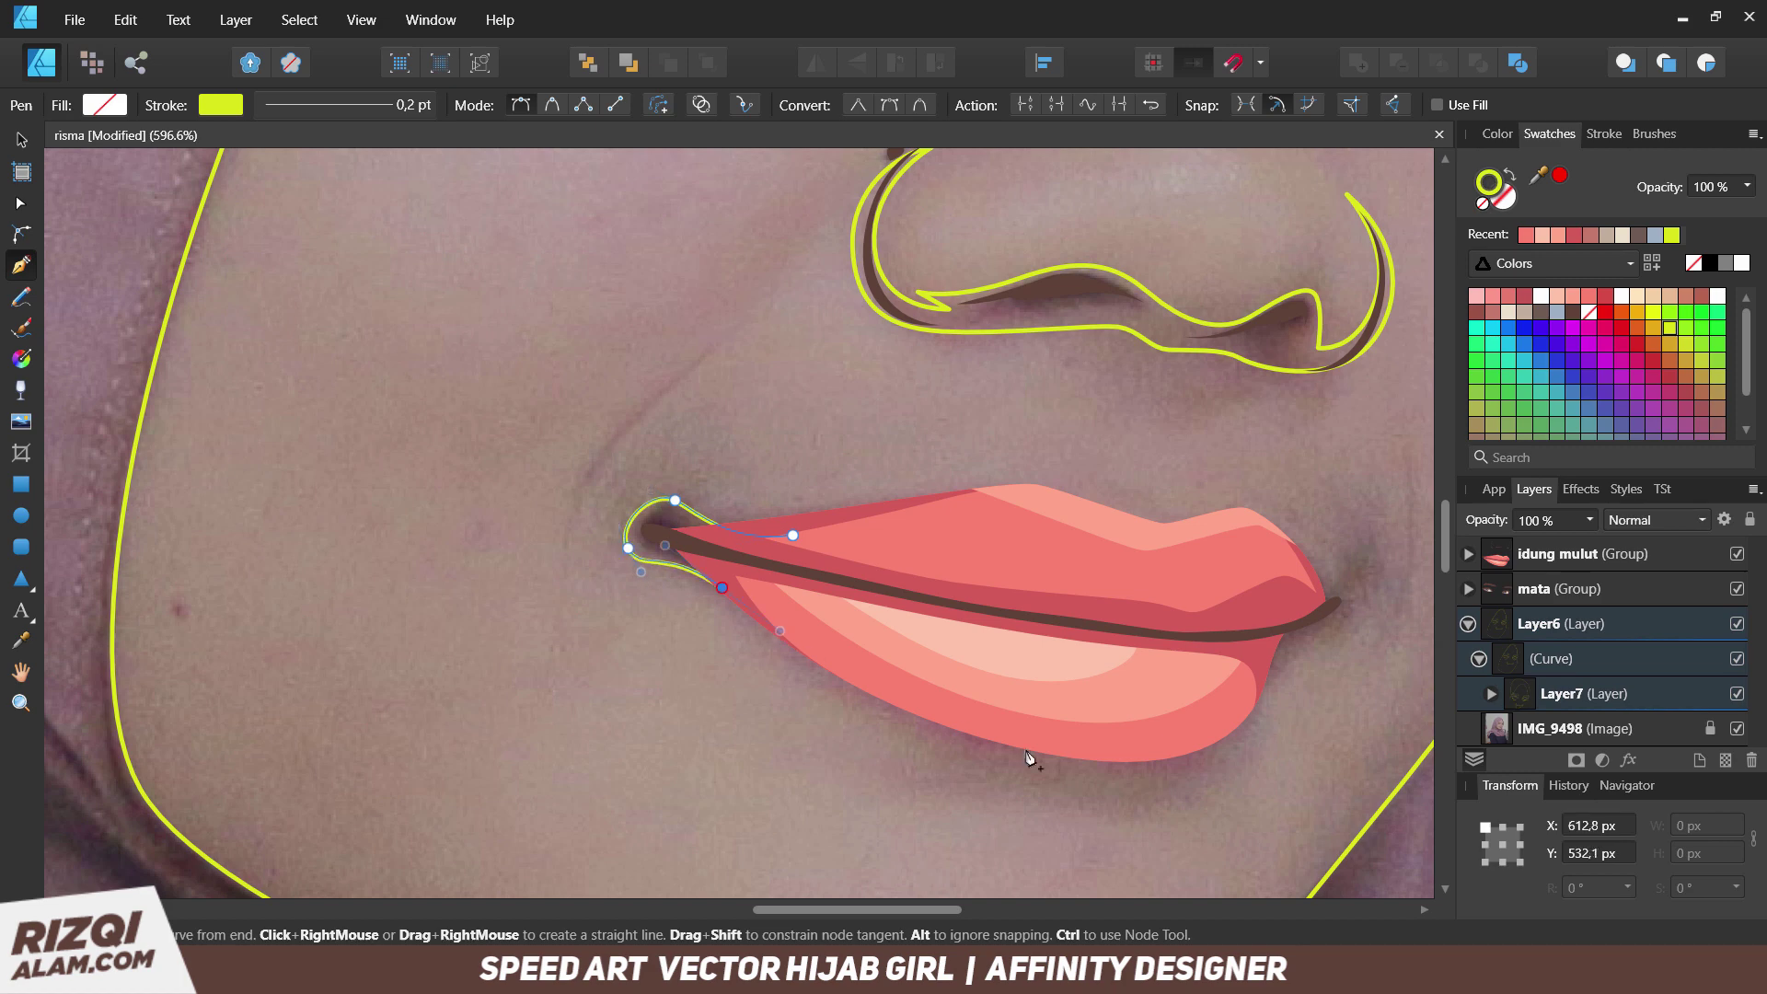
key("Escape")
left_click(659, 404)
left_click_drag(573, 534, 585, 476)
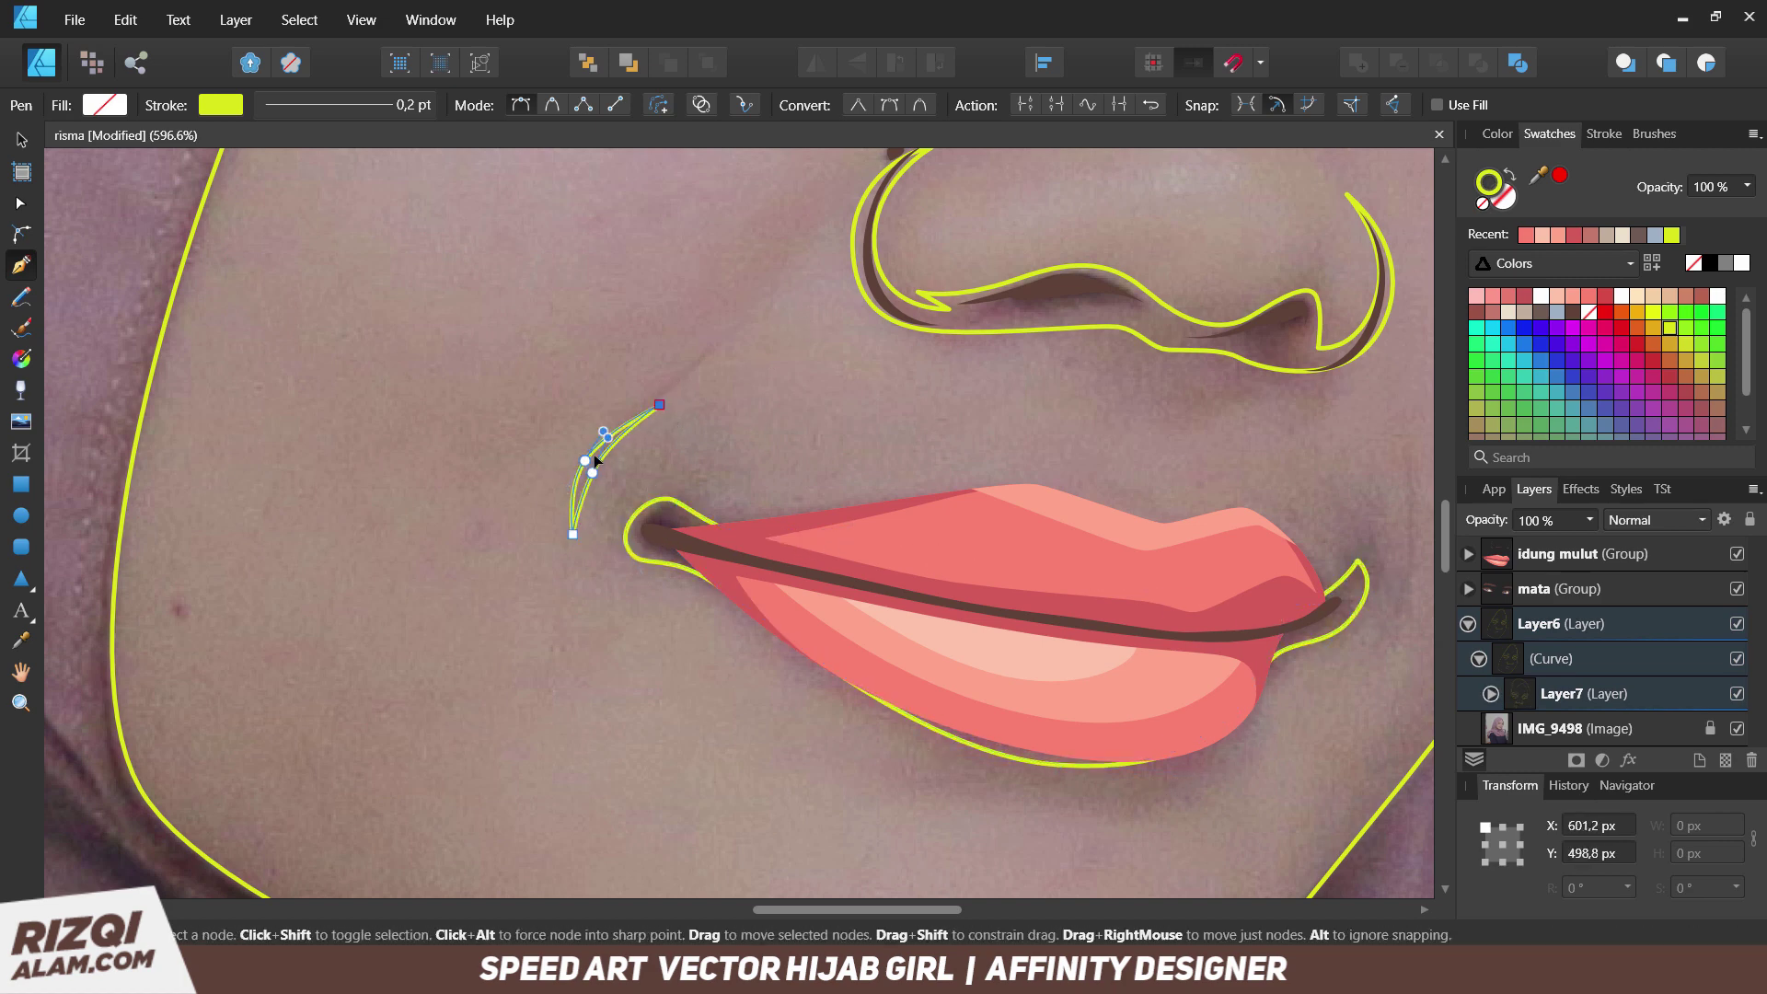
Zoom out with Ctrl+0 and bring the whole face back into view.
key("ctrl+0")
scroll(712, 478, "up", 5)
left_click_drag(712, 478, 690, 634)
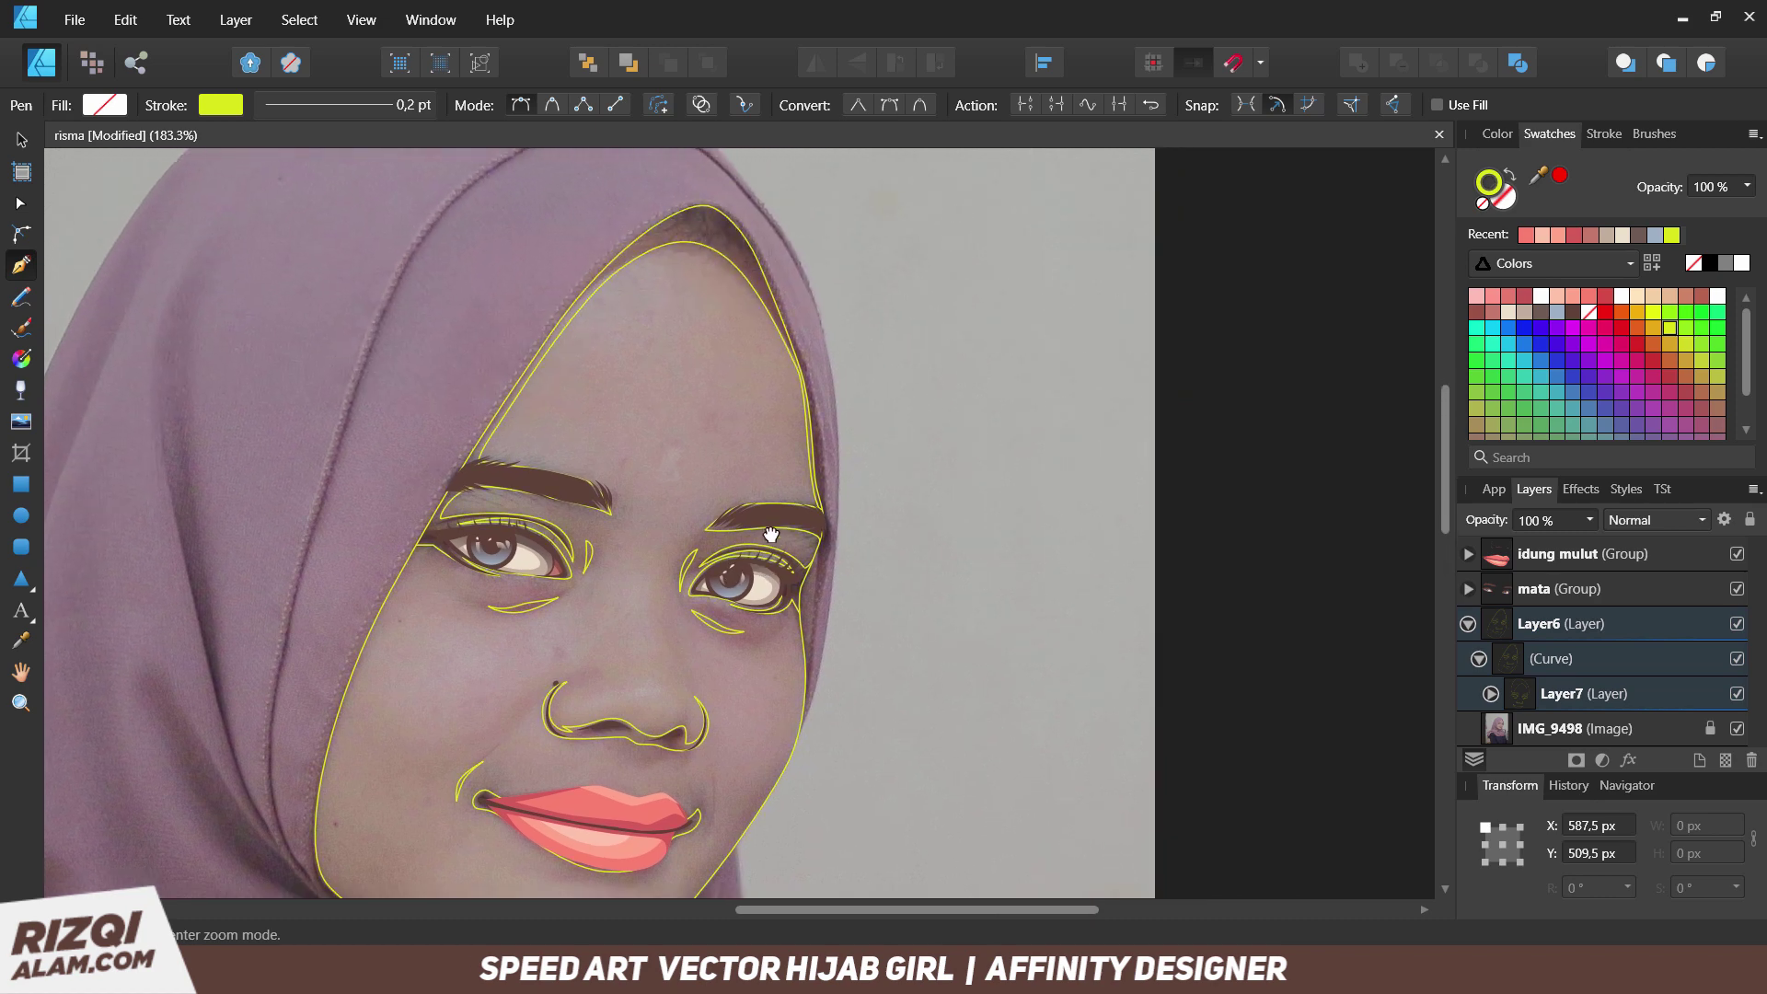
Remove the stroke from Layer7's shading shapes and fill them reddish-brown.
key("v")
left_click(469, 764)
left_click(1686, 296)
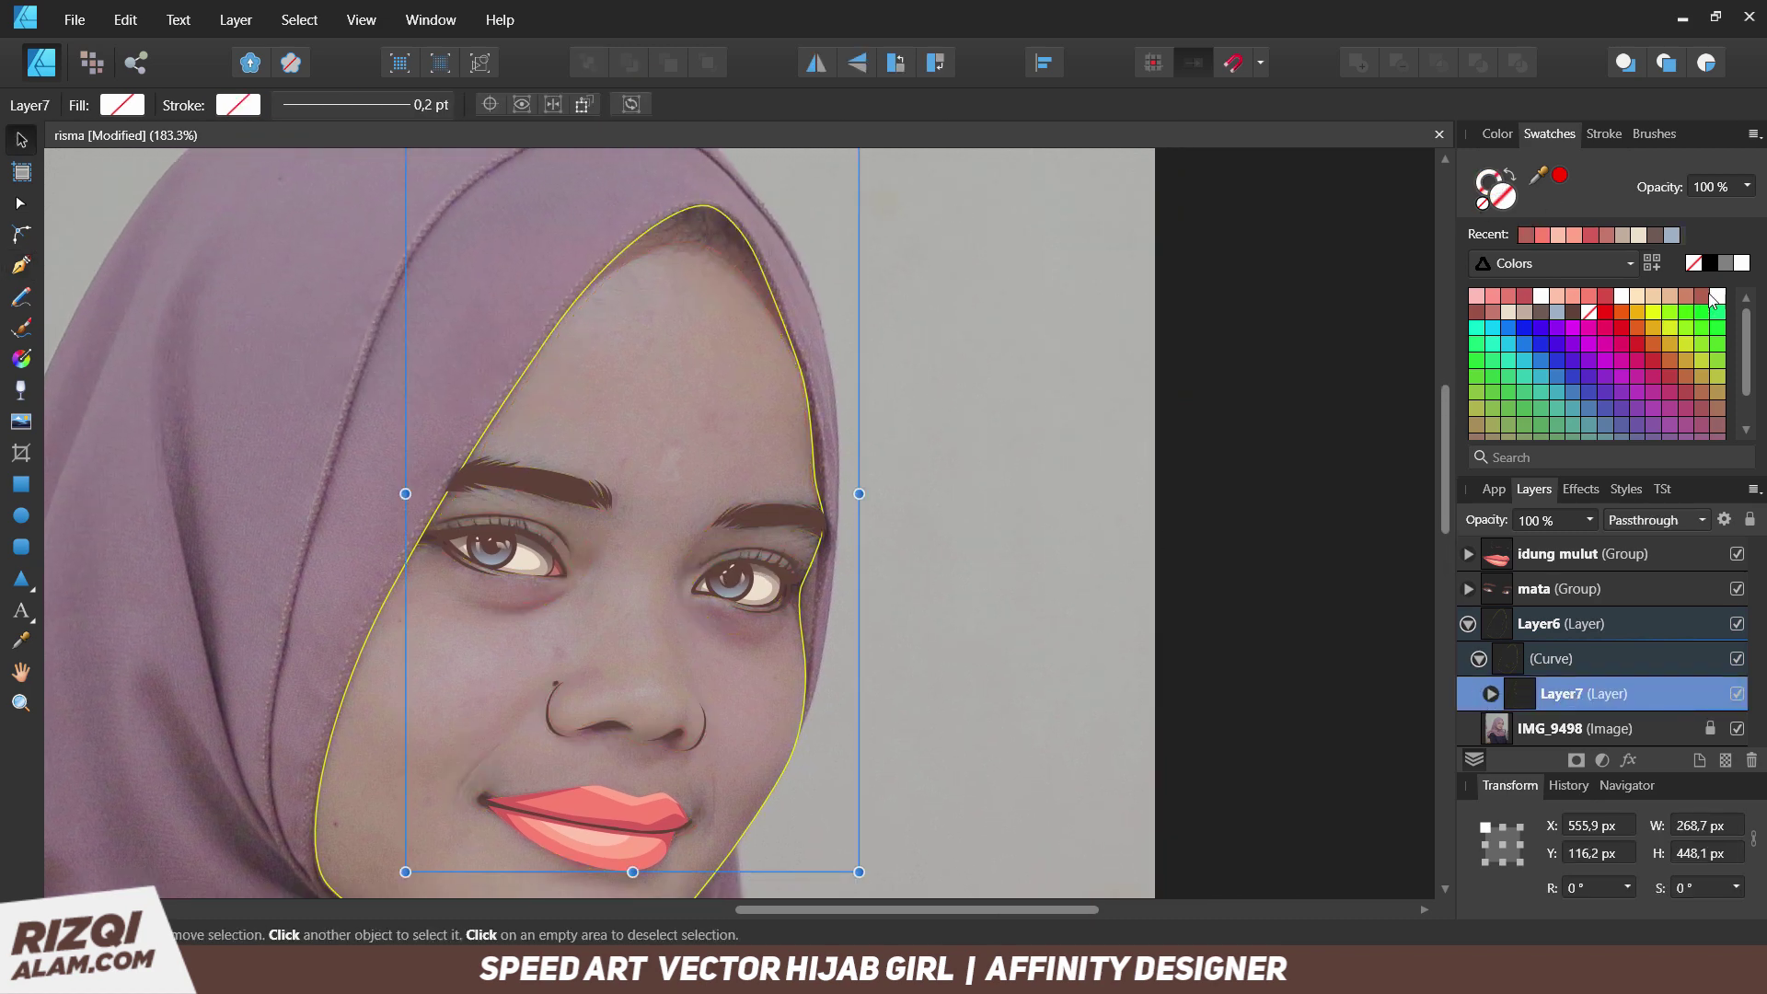
left_click(1710, 295)
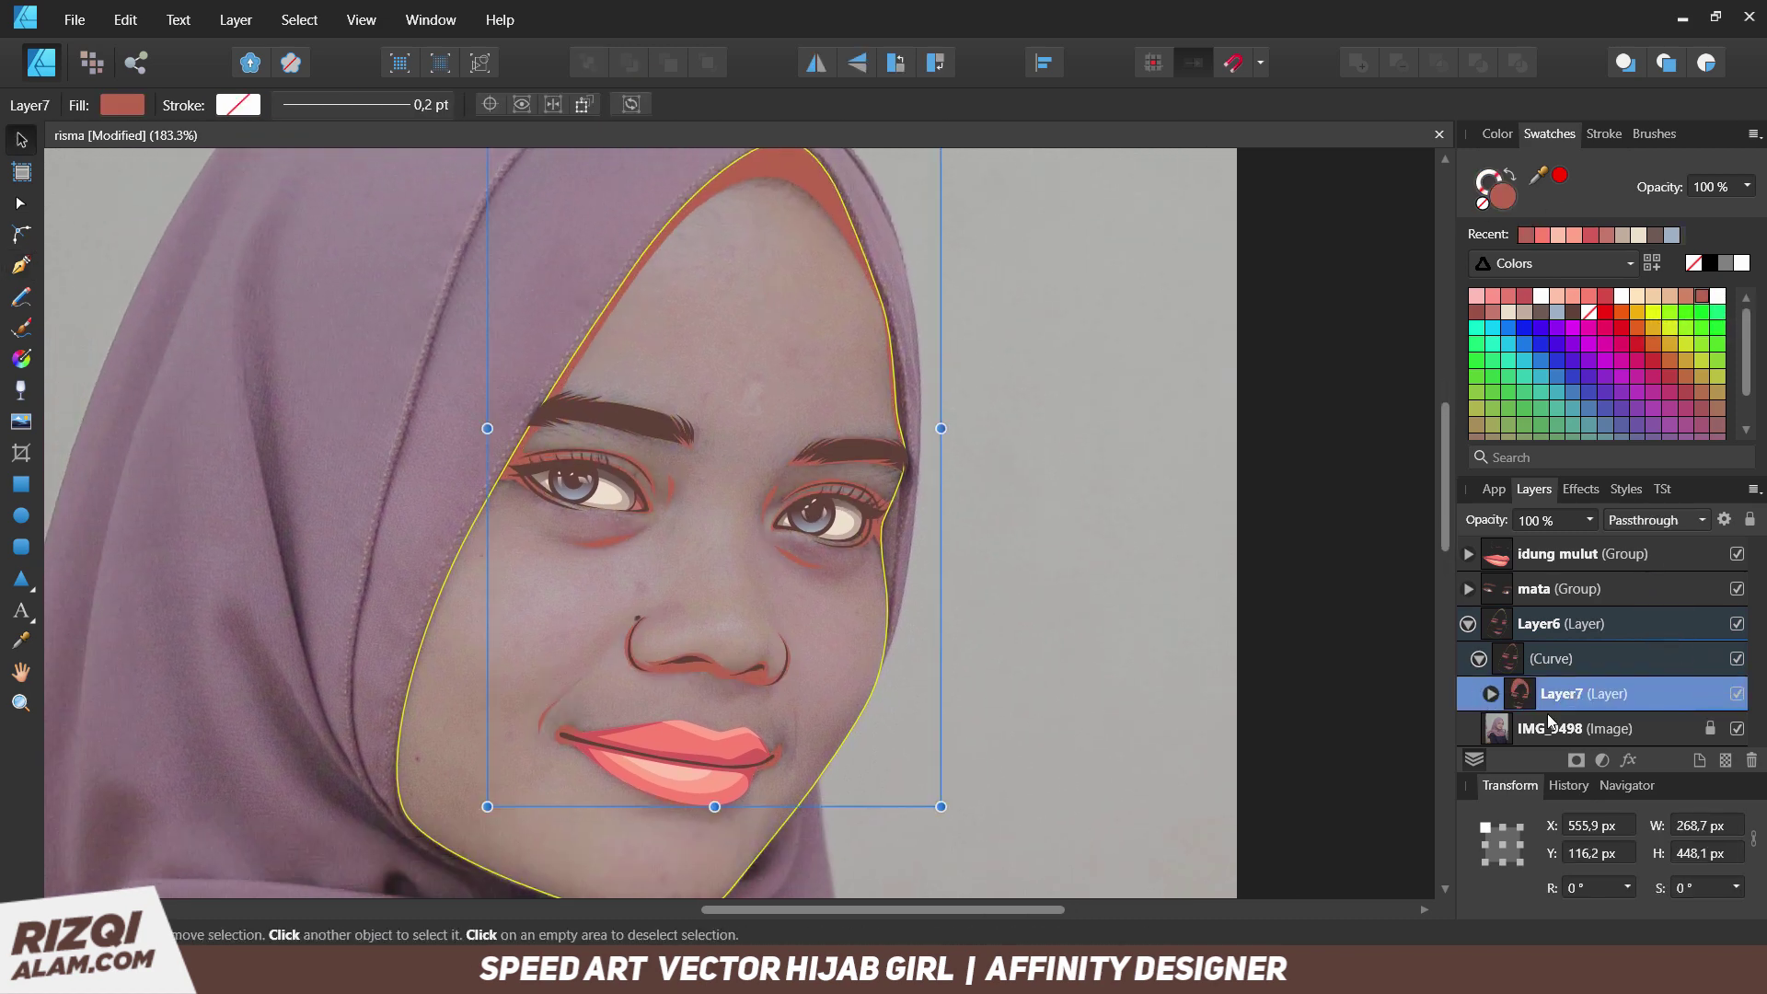
Add Layer8 and start a yellow-stroked outline along the eyebrow.
key("ctrl+shift+l")
key("p")
scroll(824, 455, "up", 2)
left_click(965, 441)
left_click_drag(822, 441, 768, 452)
mouse_move(715, 548)
left_mouse_down()
mouse_move(700, 586)
mouse_move(694, 557)
left_mouse_up()
left_click(1653, 312)
Close the shading outline around the eye.
scroll(714, 536, "up", 2)
left_click(685, 734)
left_click(702, 673)
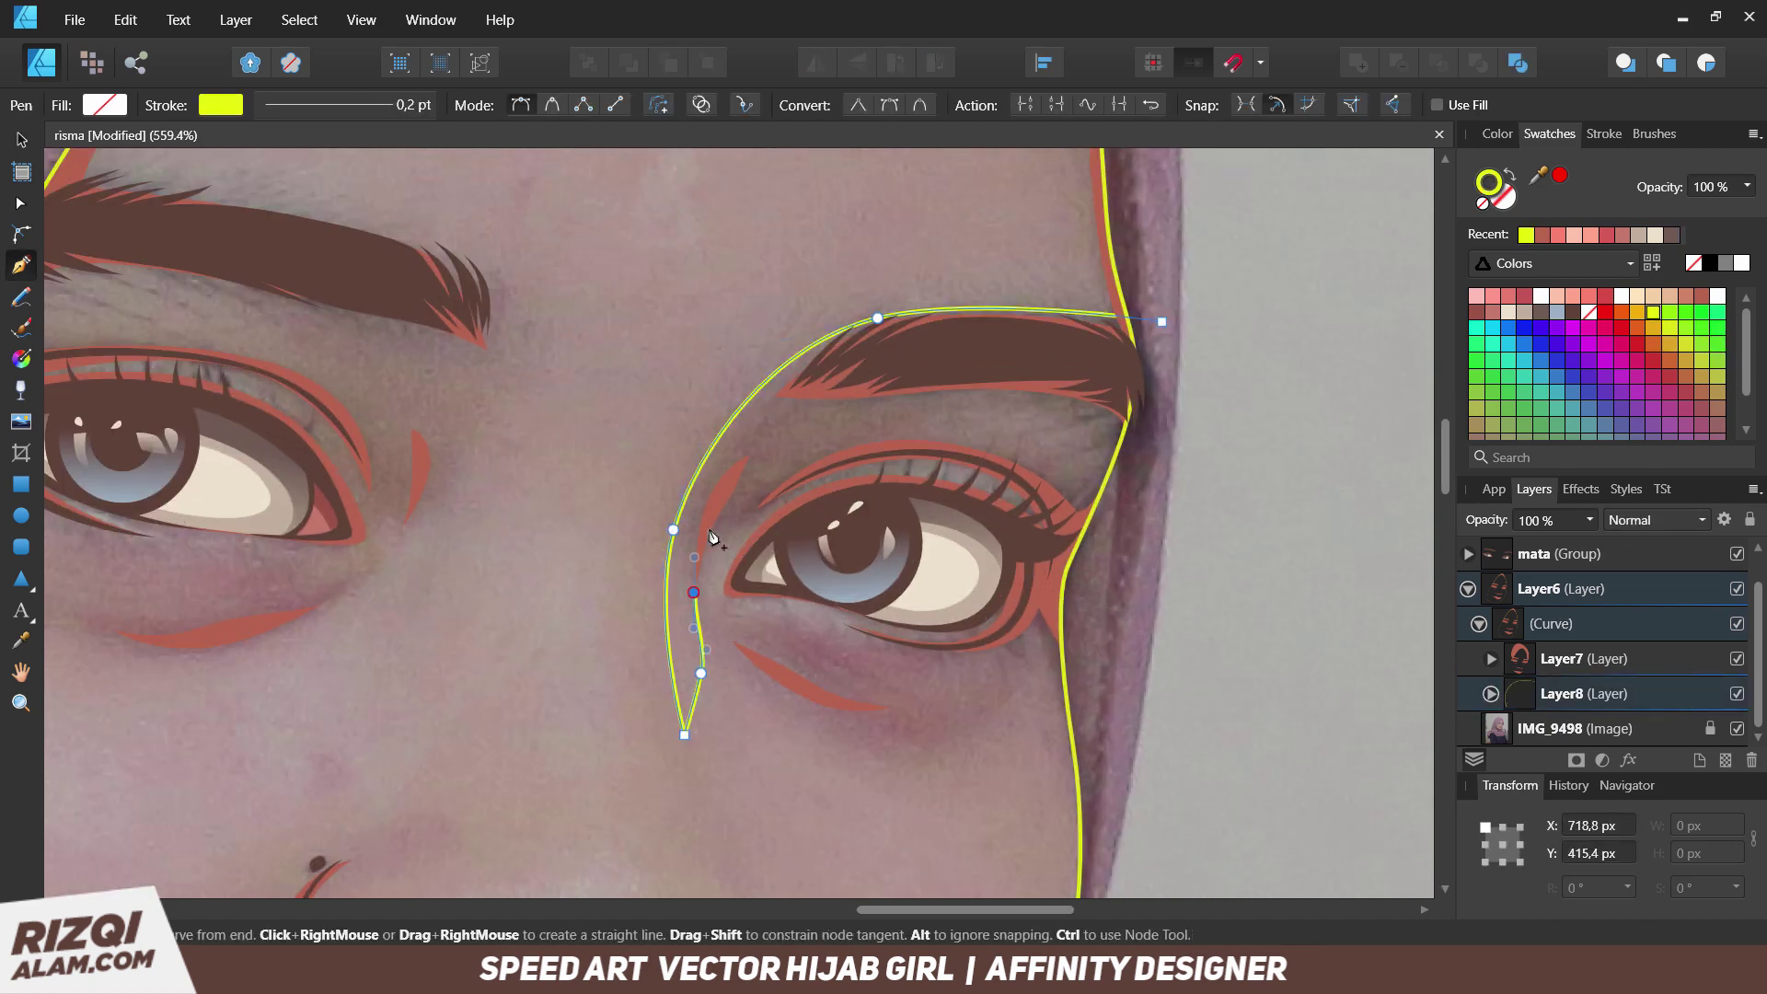
left_click(1046, 717)
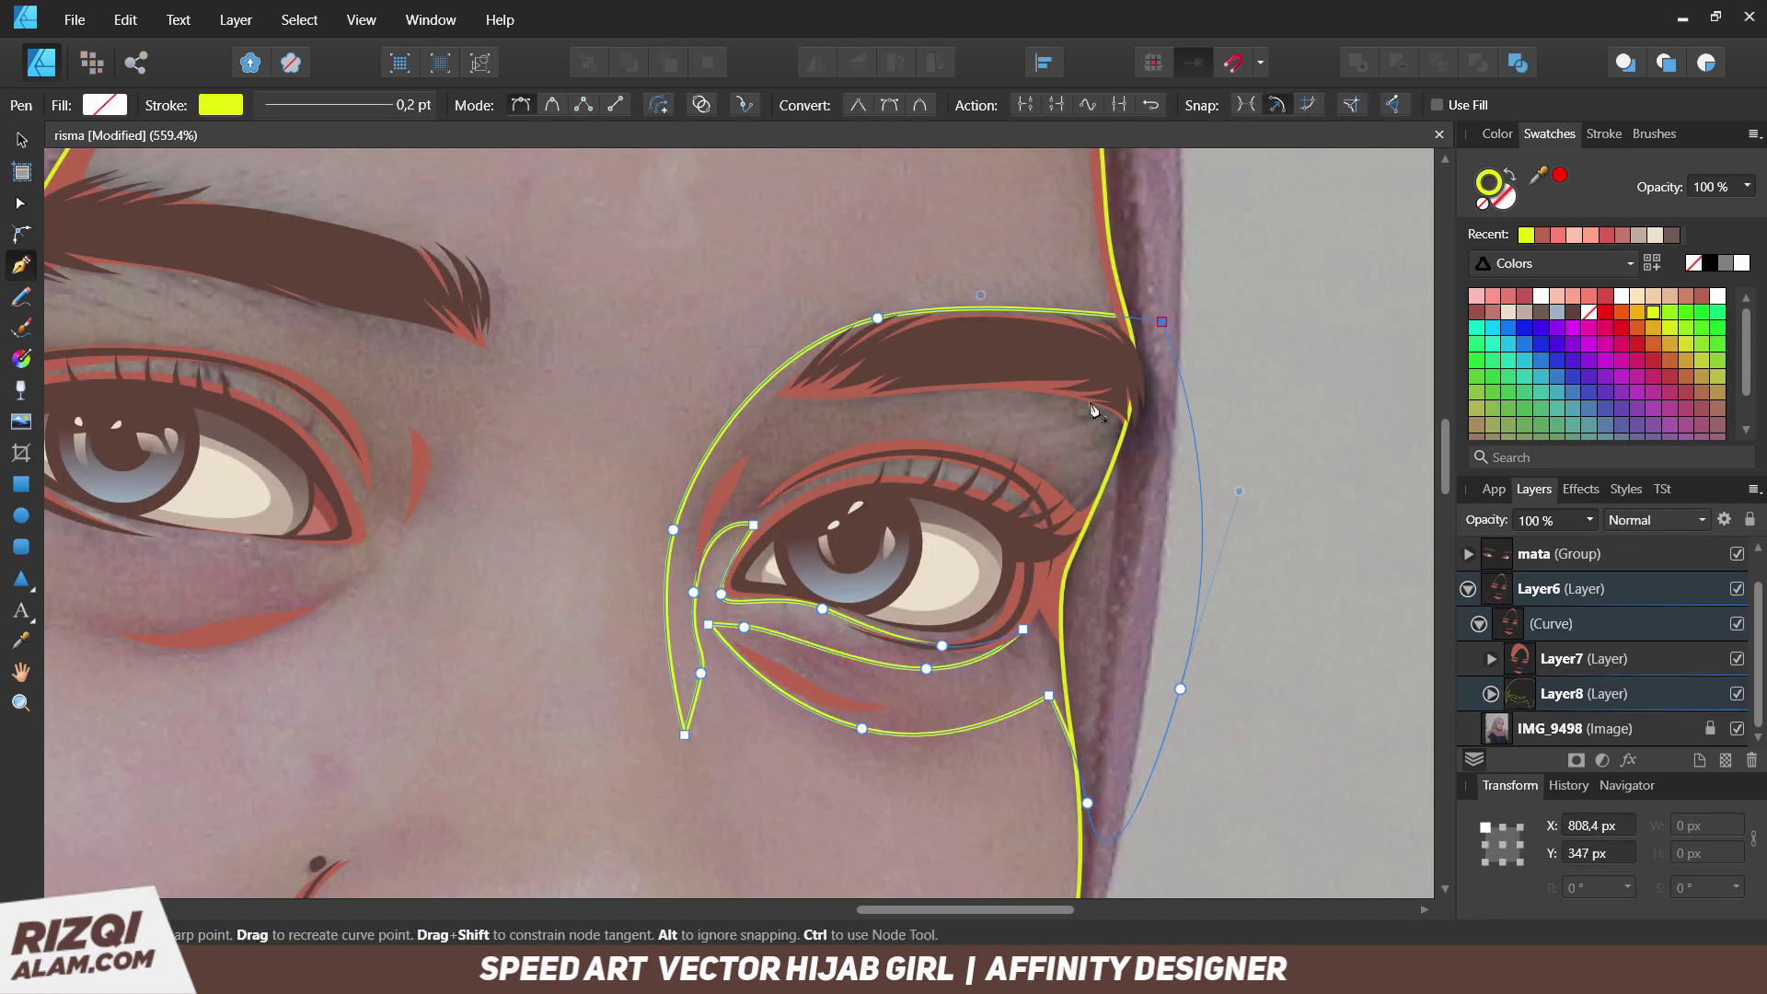
key("Escape")
scroll(730, 513, "up", 1)
scroll(729, 513, "left", 3)
Draw outlines beneath the eye and over the eyebrow.
left_click(304, 325)
left_click_drag(409, 289, 440, 284)
key("Escape")
scroll(1009, 570, "right", 3)
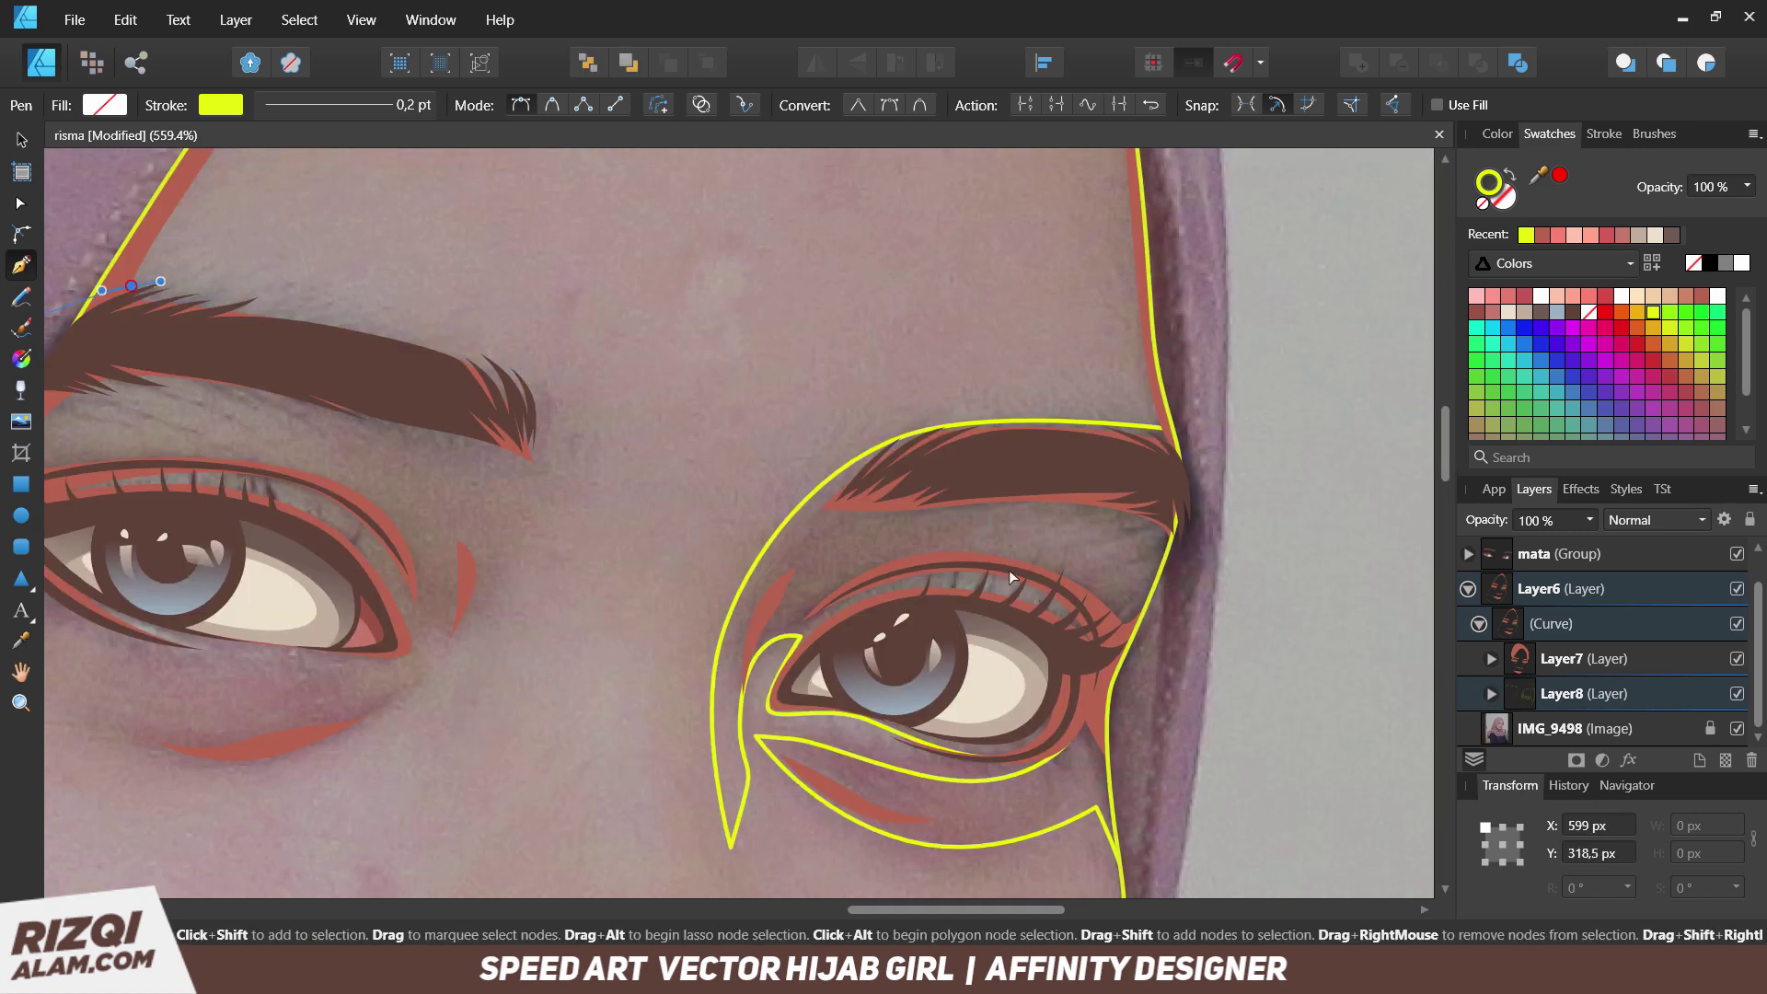
left_click(913, 544)
left_click_drag(1098, 515, 1131, 534)
left_click(1116, 594)
Split the two overlapping eye outlines apart with Divide.
key("v")
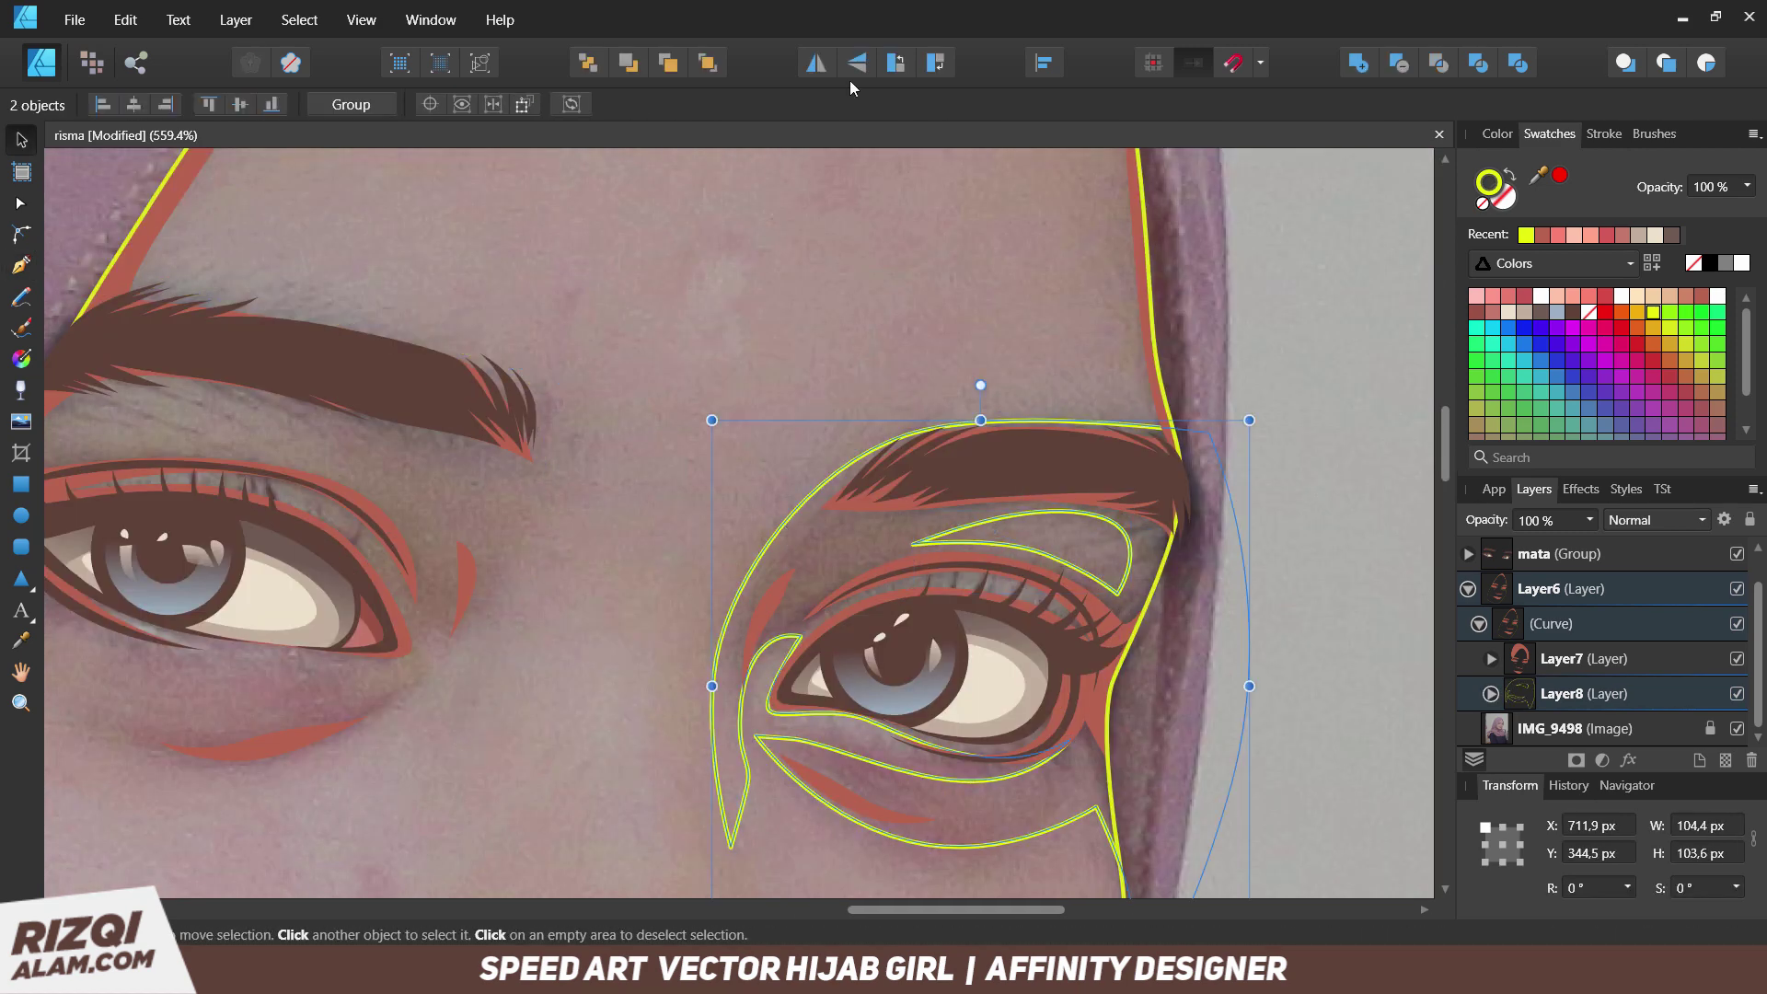
left_click(1479, 73)
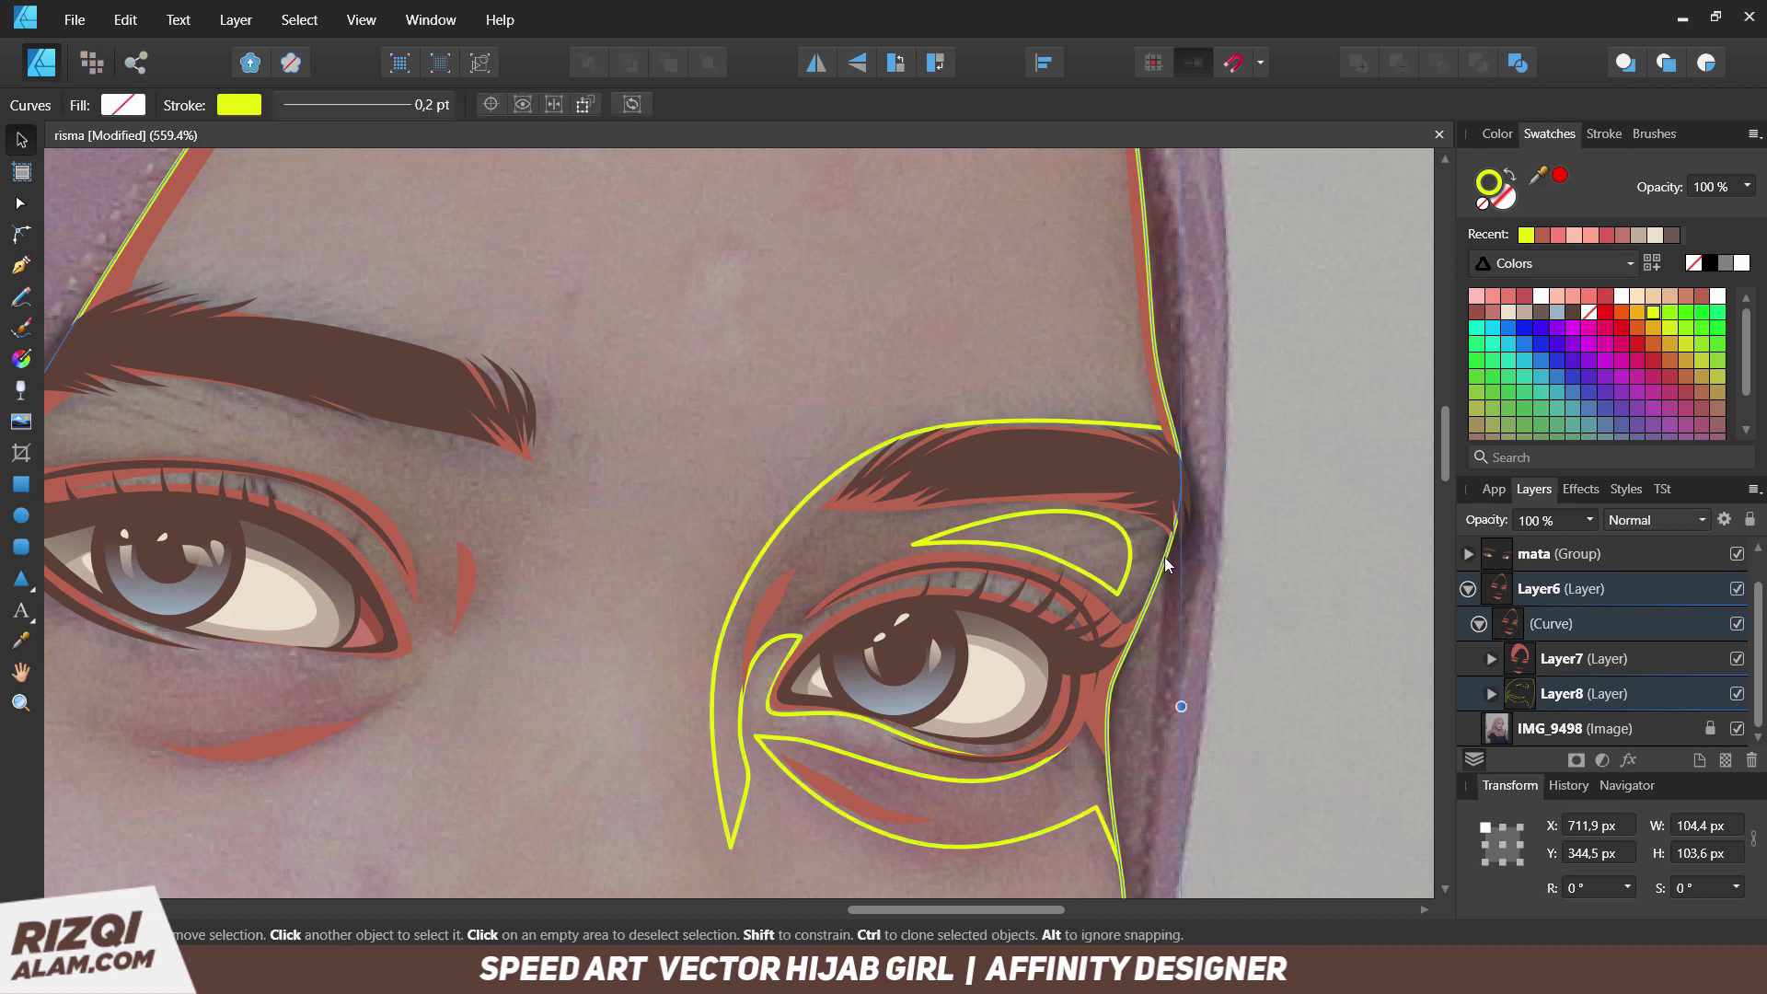
left_click_drag(716, 558, 891, 515)
Outline a shading shape beside the other eye down toward the nose bridge.
key("p")
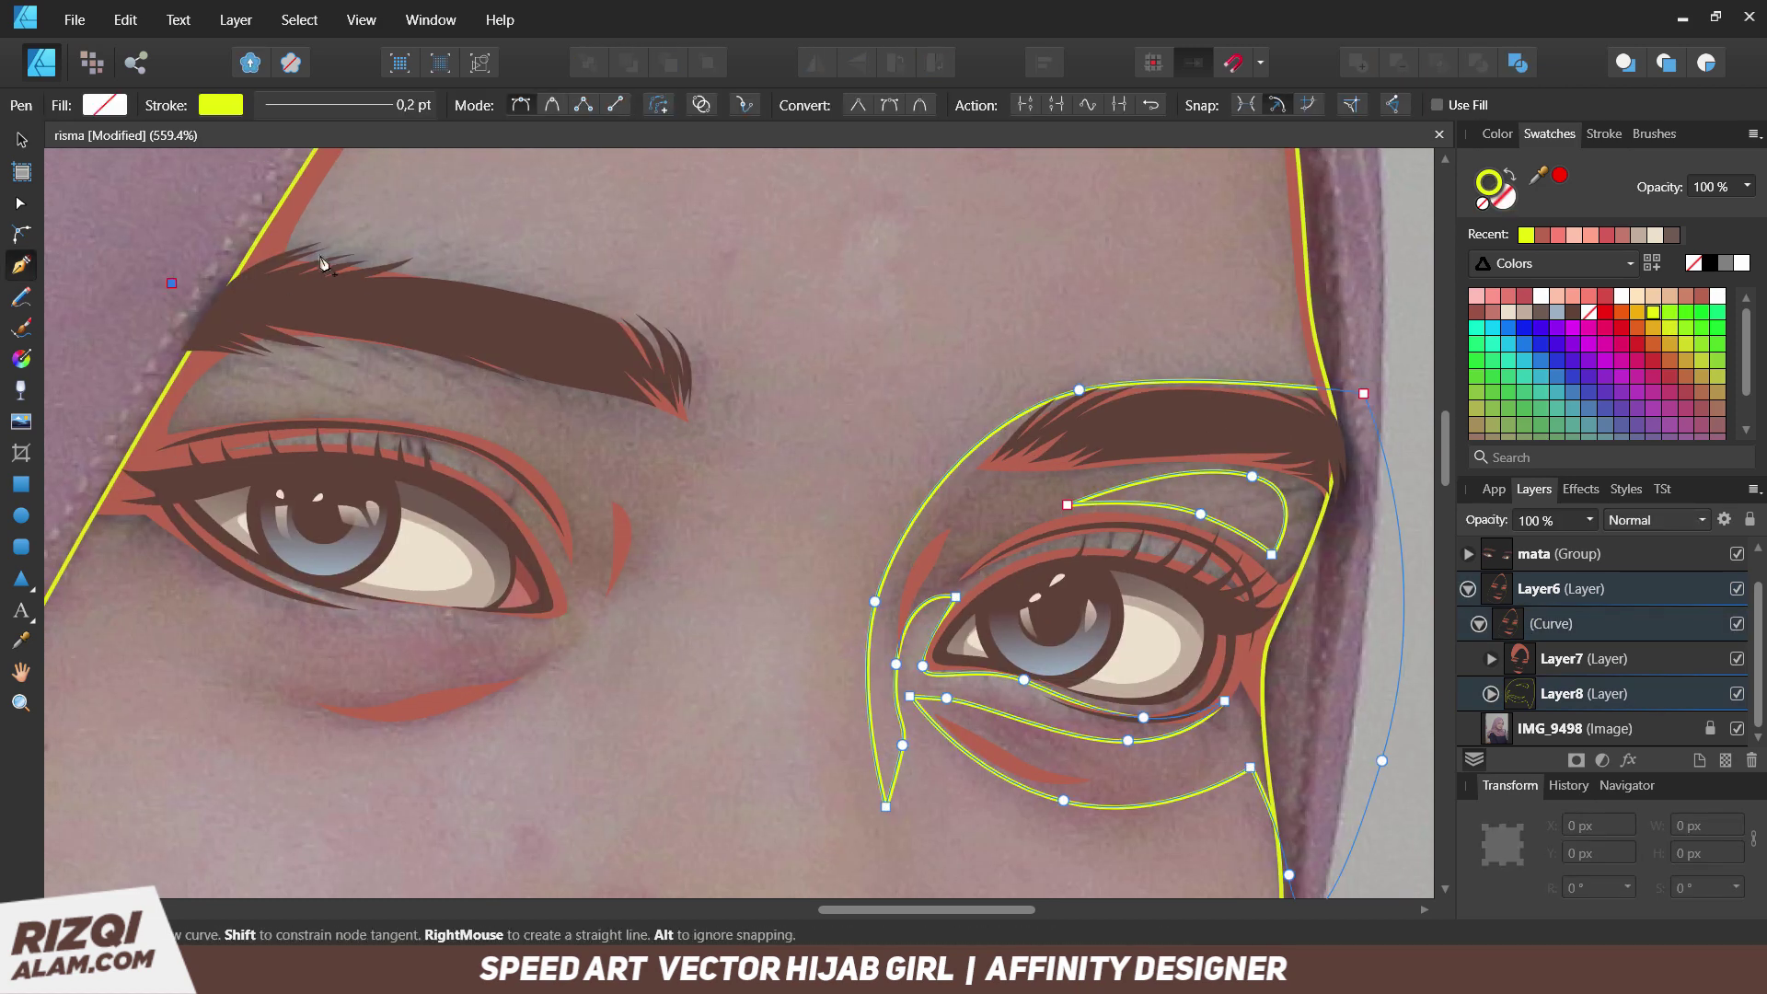
left_click(671, 410)
scroll(681, 552, "down", 3)
left_click(774, 336)
left_click(683, 622)
left_click(680, 562)
left_click(679, 472)
left_click(652, 476)
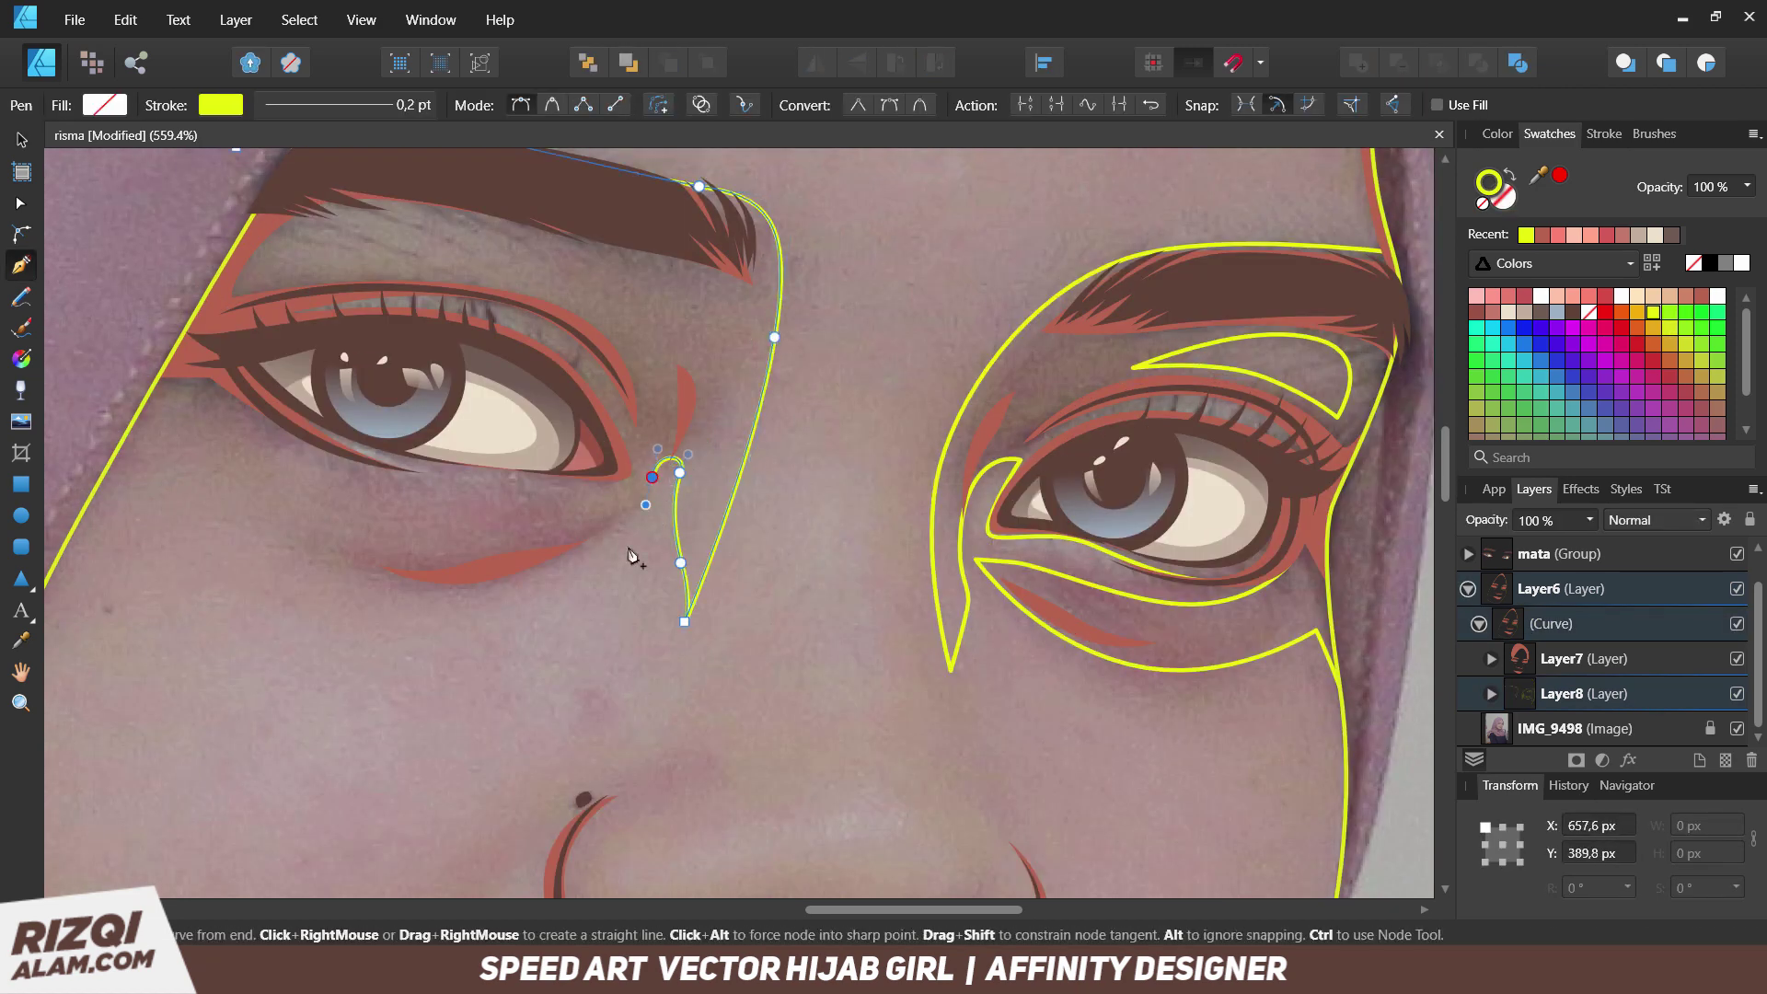
scroll(164, 455, "up", 5)
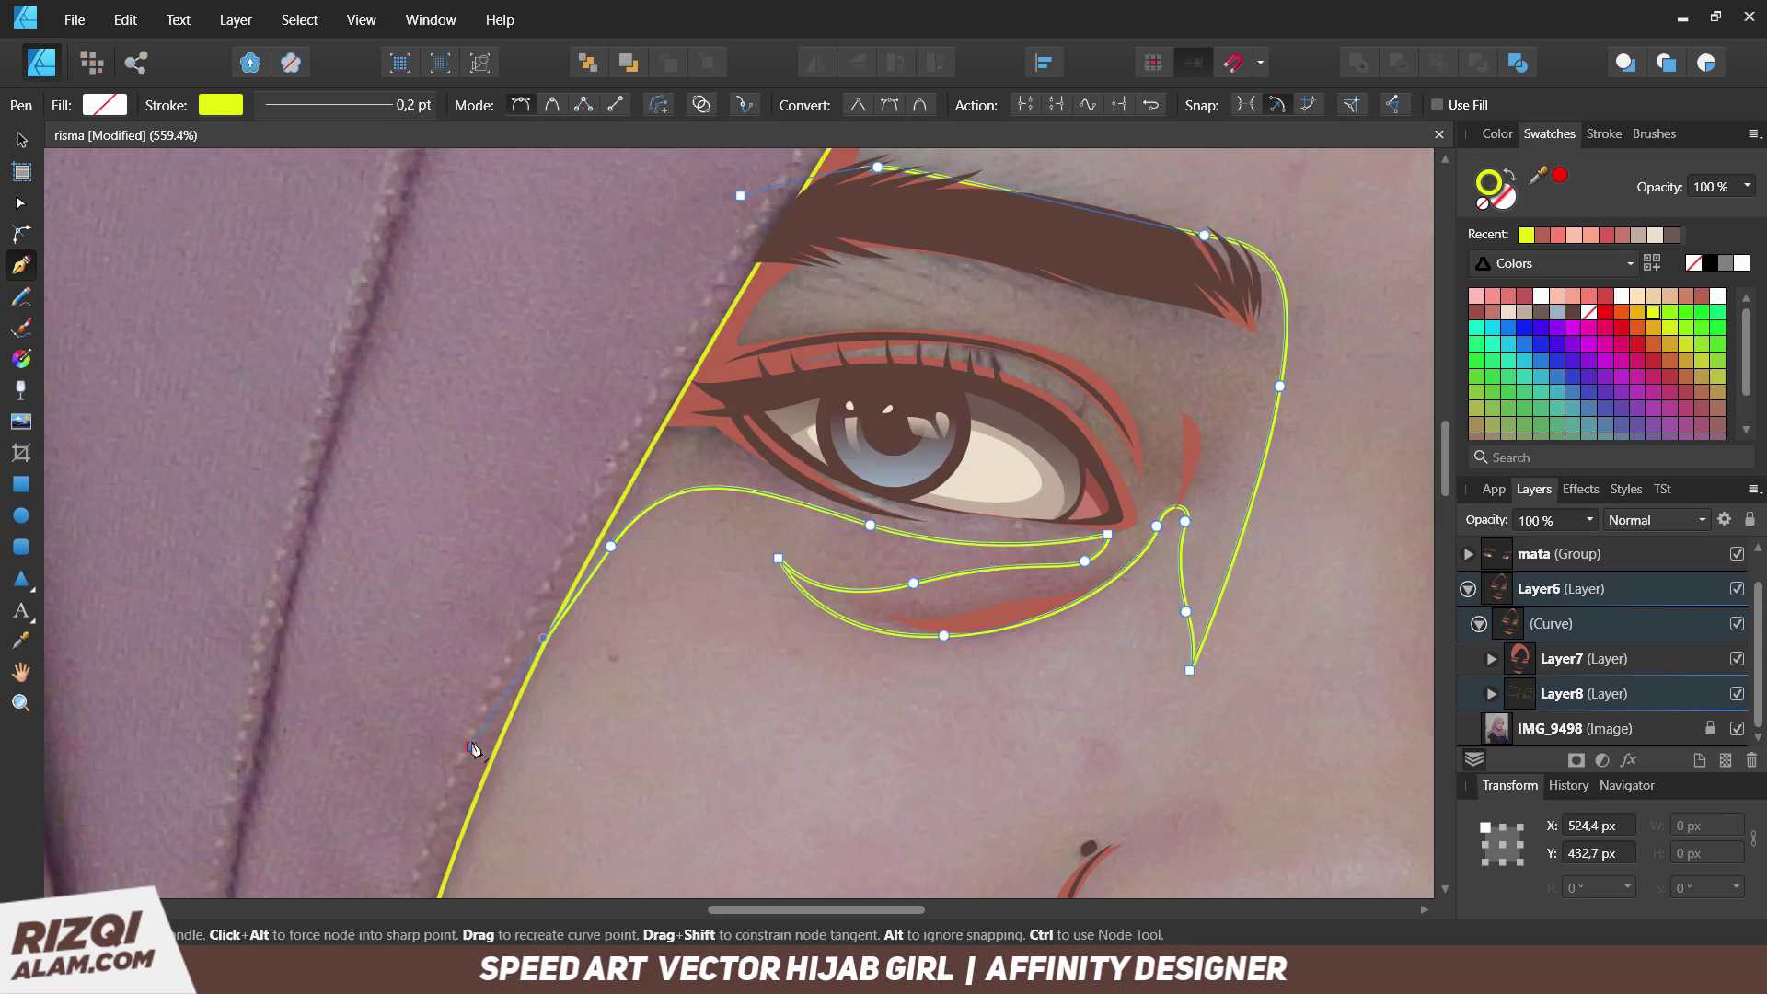
Draw a closed shading outline under the other eye.
left_click(811, 458)
left_click(675, 406)
left_click(496, 400)
left_click_drag(633, 333, 752, 346)
left_click(811, 458)
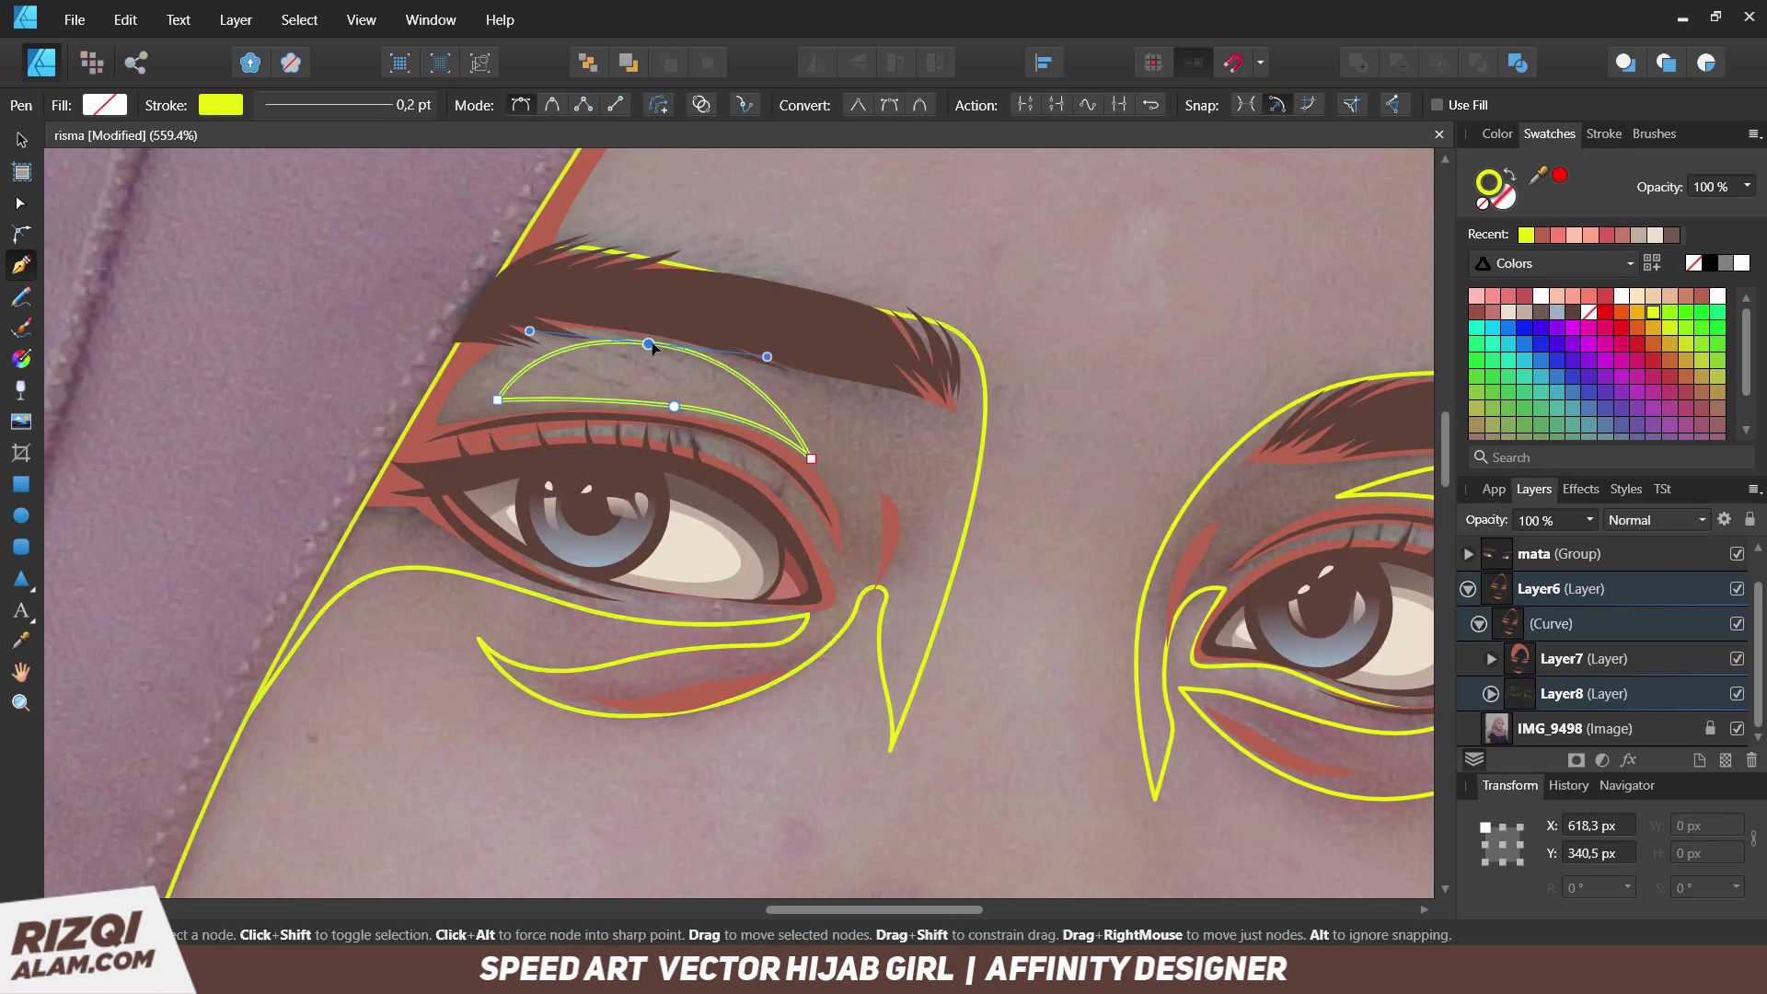
key("Escape")
Trace a forehead outline from the brow's end under the hijab edge.
left_click_drag(885, 257, 572, 551)
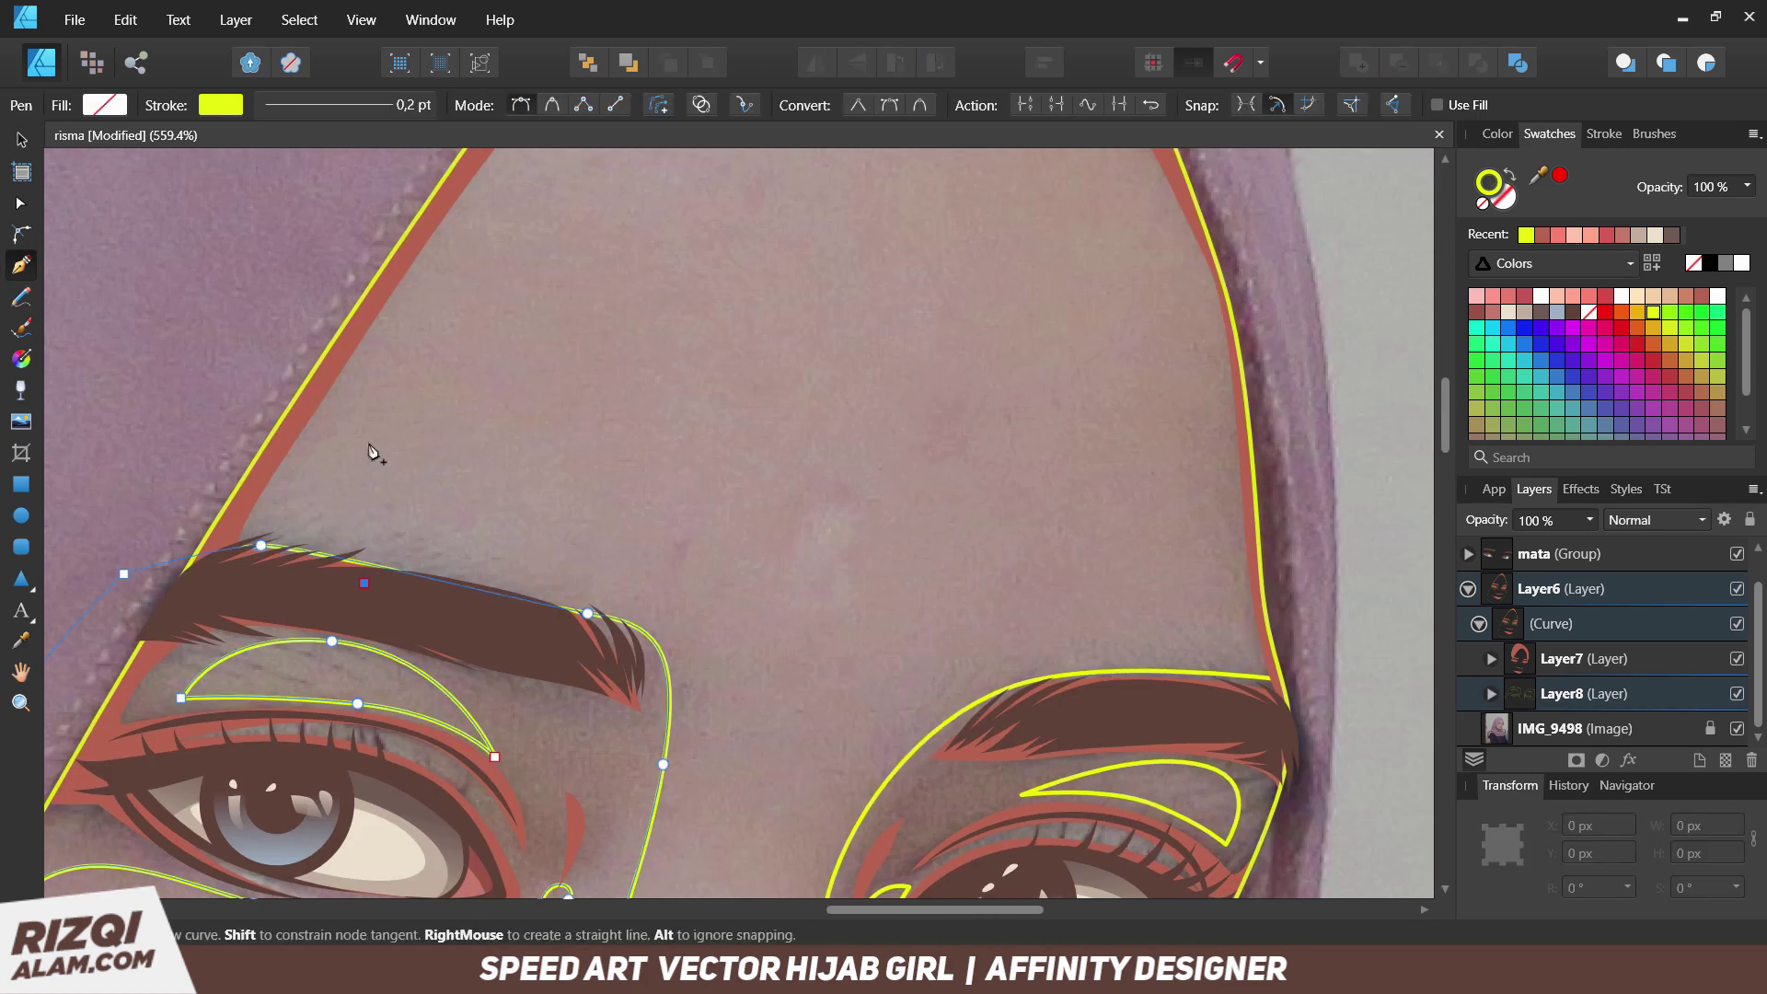
left_click(295, 538)
scroll(390, 423, "down", 2)
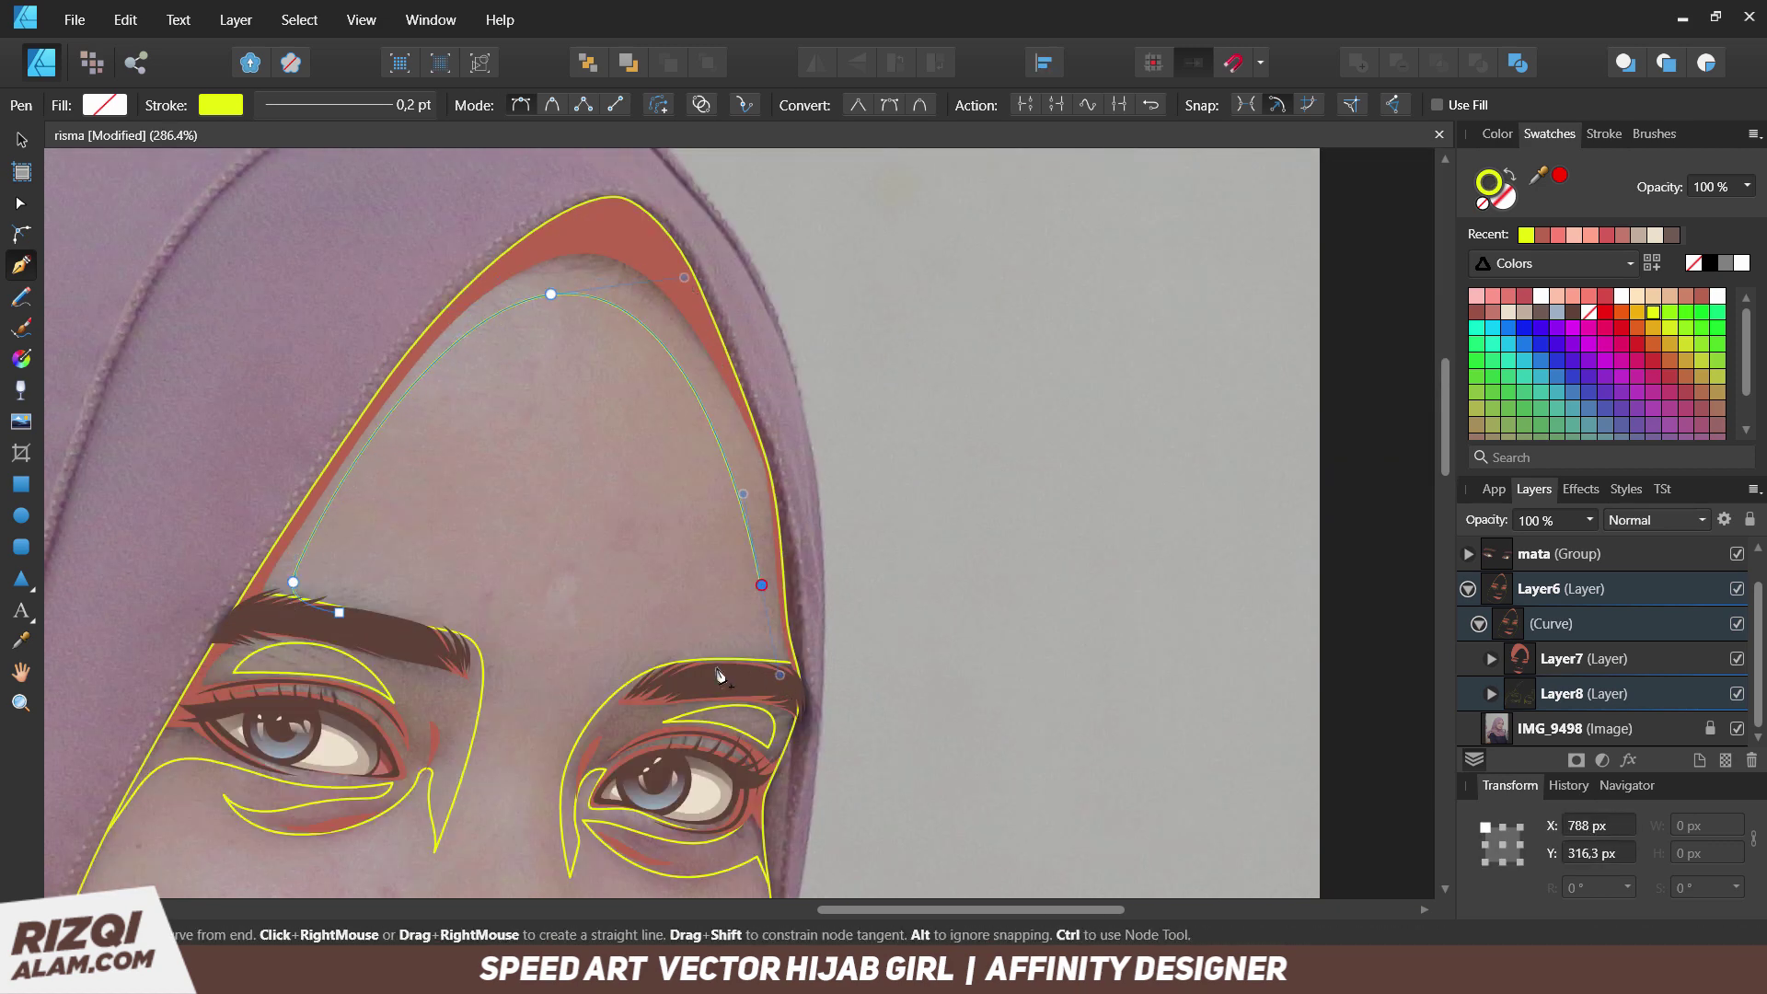
left_click_drag(717, 670, 832, 689)
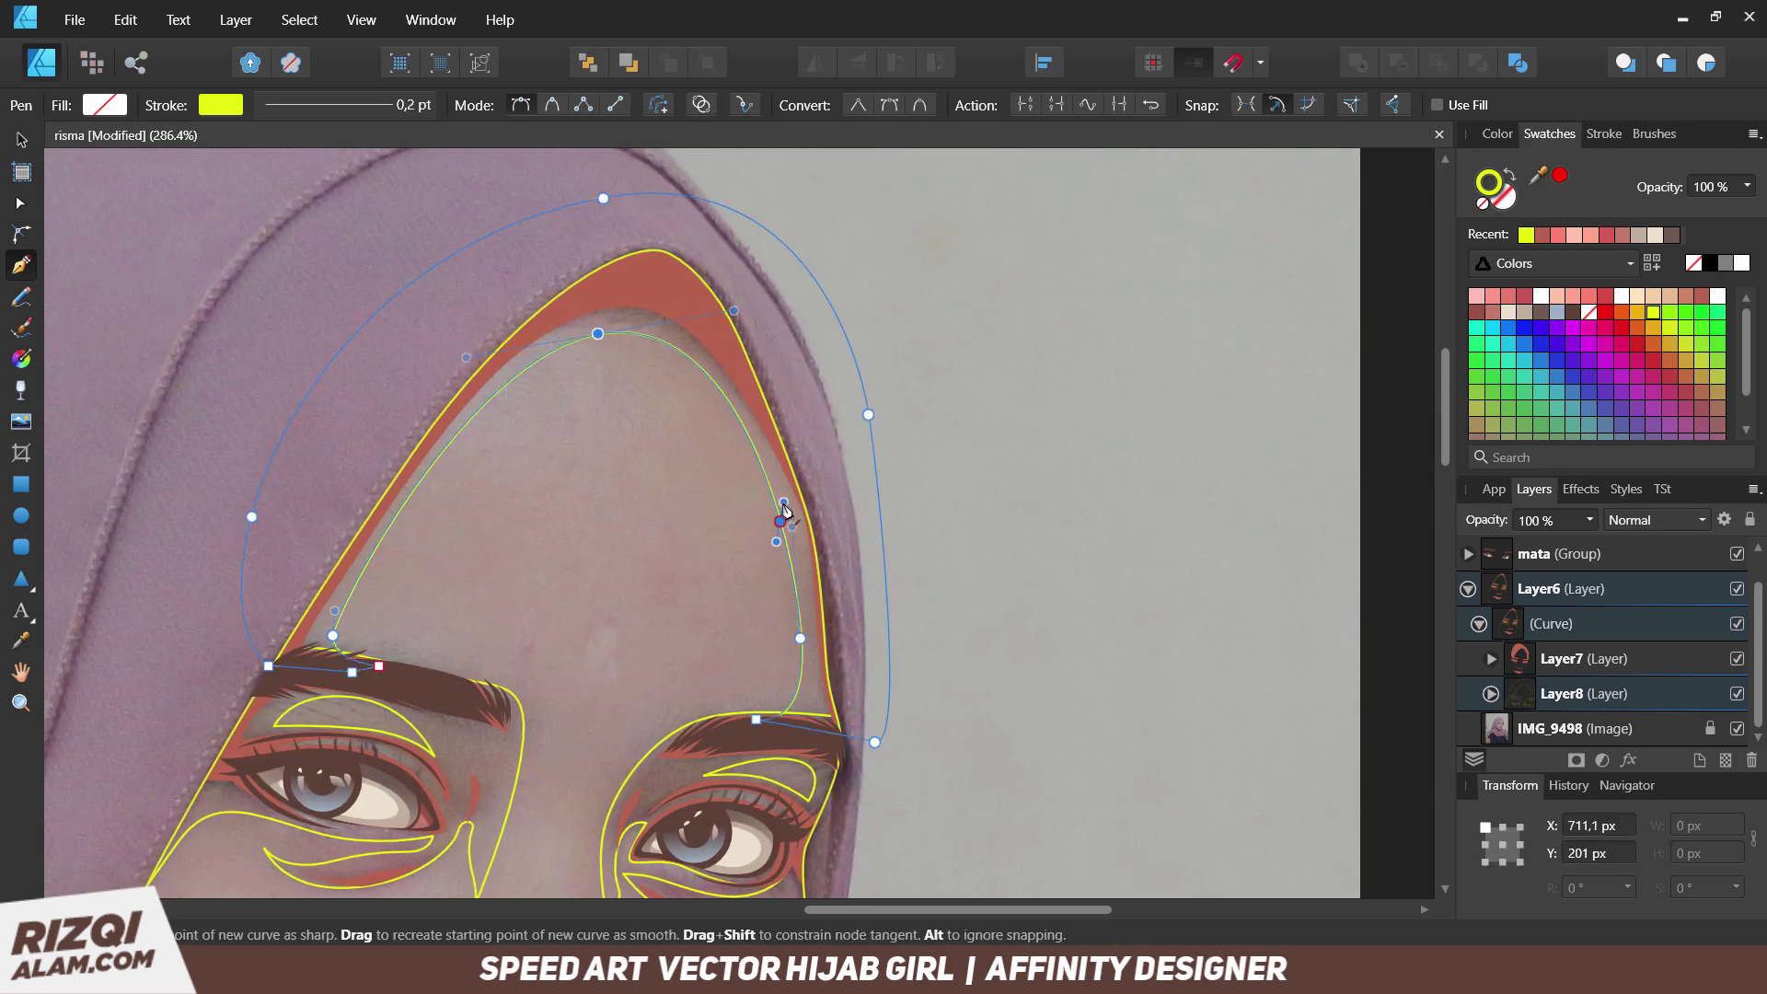
scroll(785, 511, "down", 2)
scroll(694, 497, "up", 4)
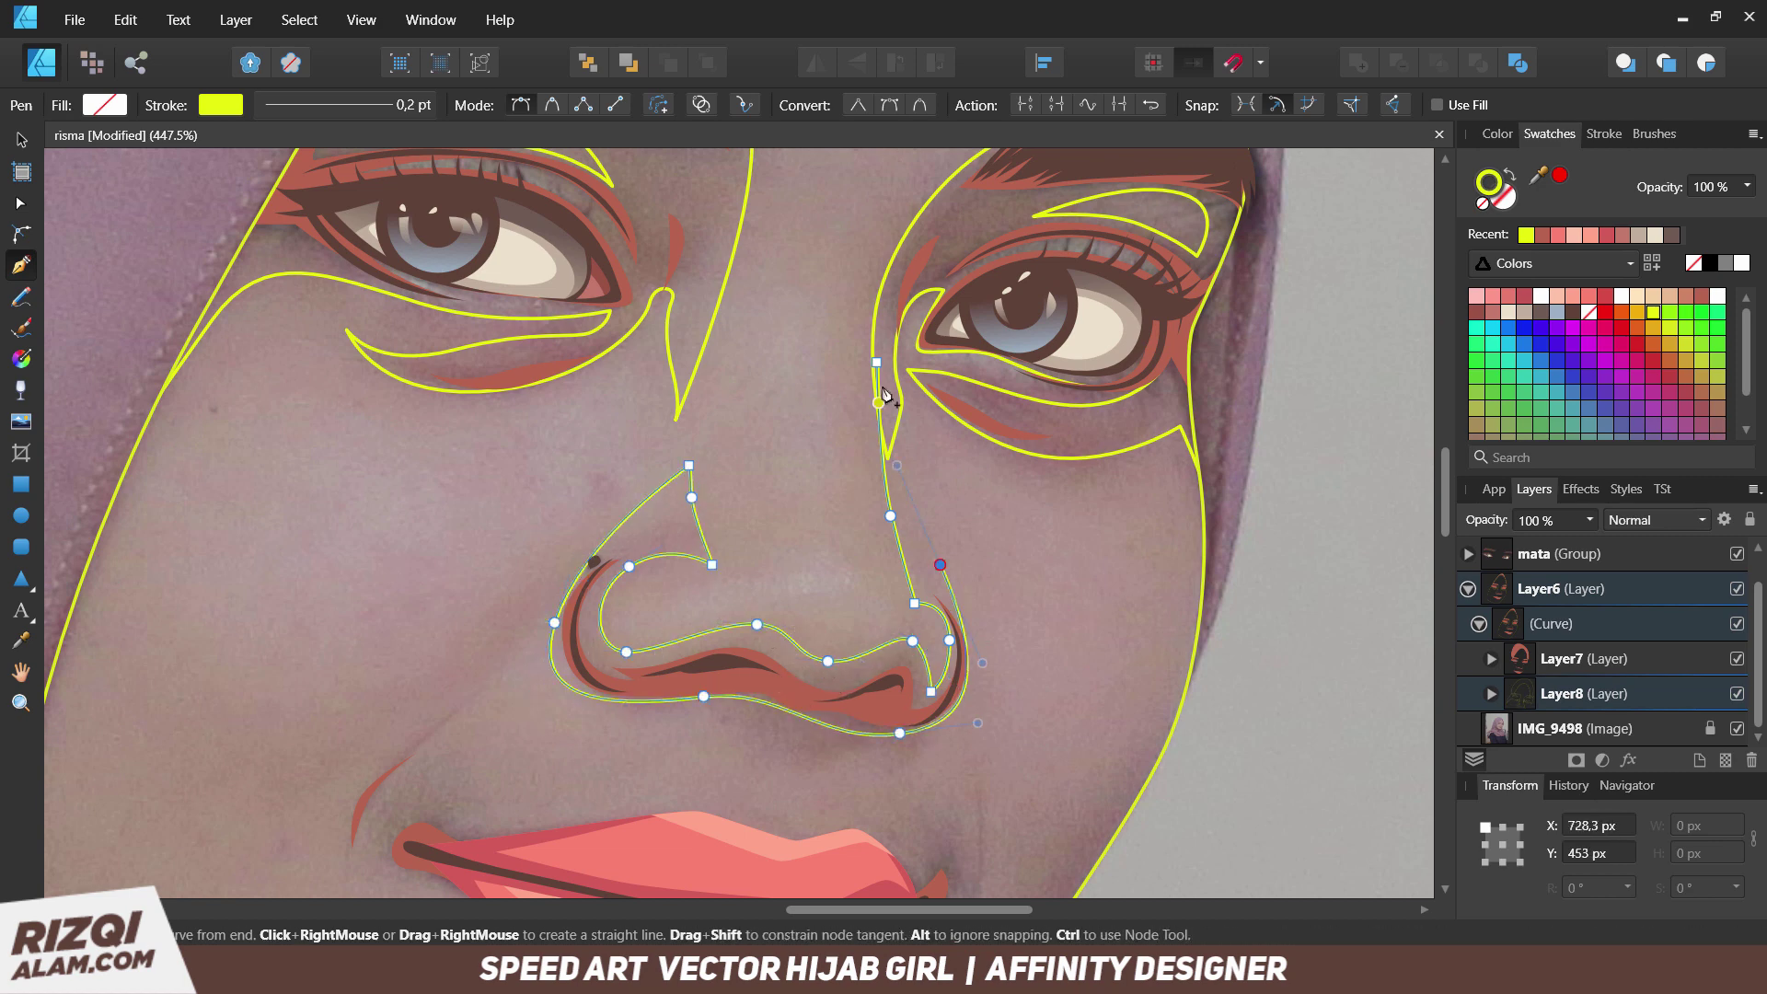
Outline a shape from the nostril down the cheek beside the mouth.
left_click(630, 549)
left_click(575, 555)
left_click_drag(532, 731, 572, 766)
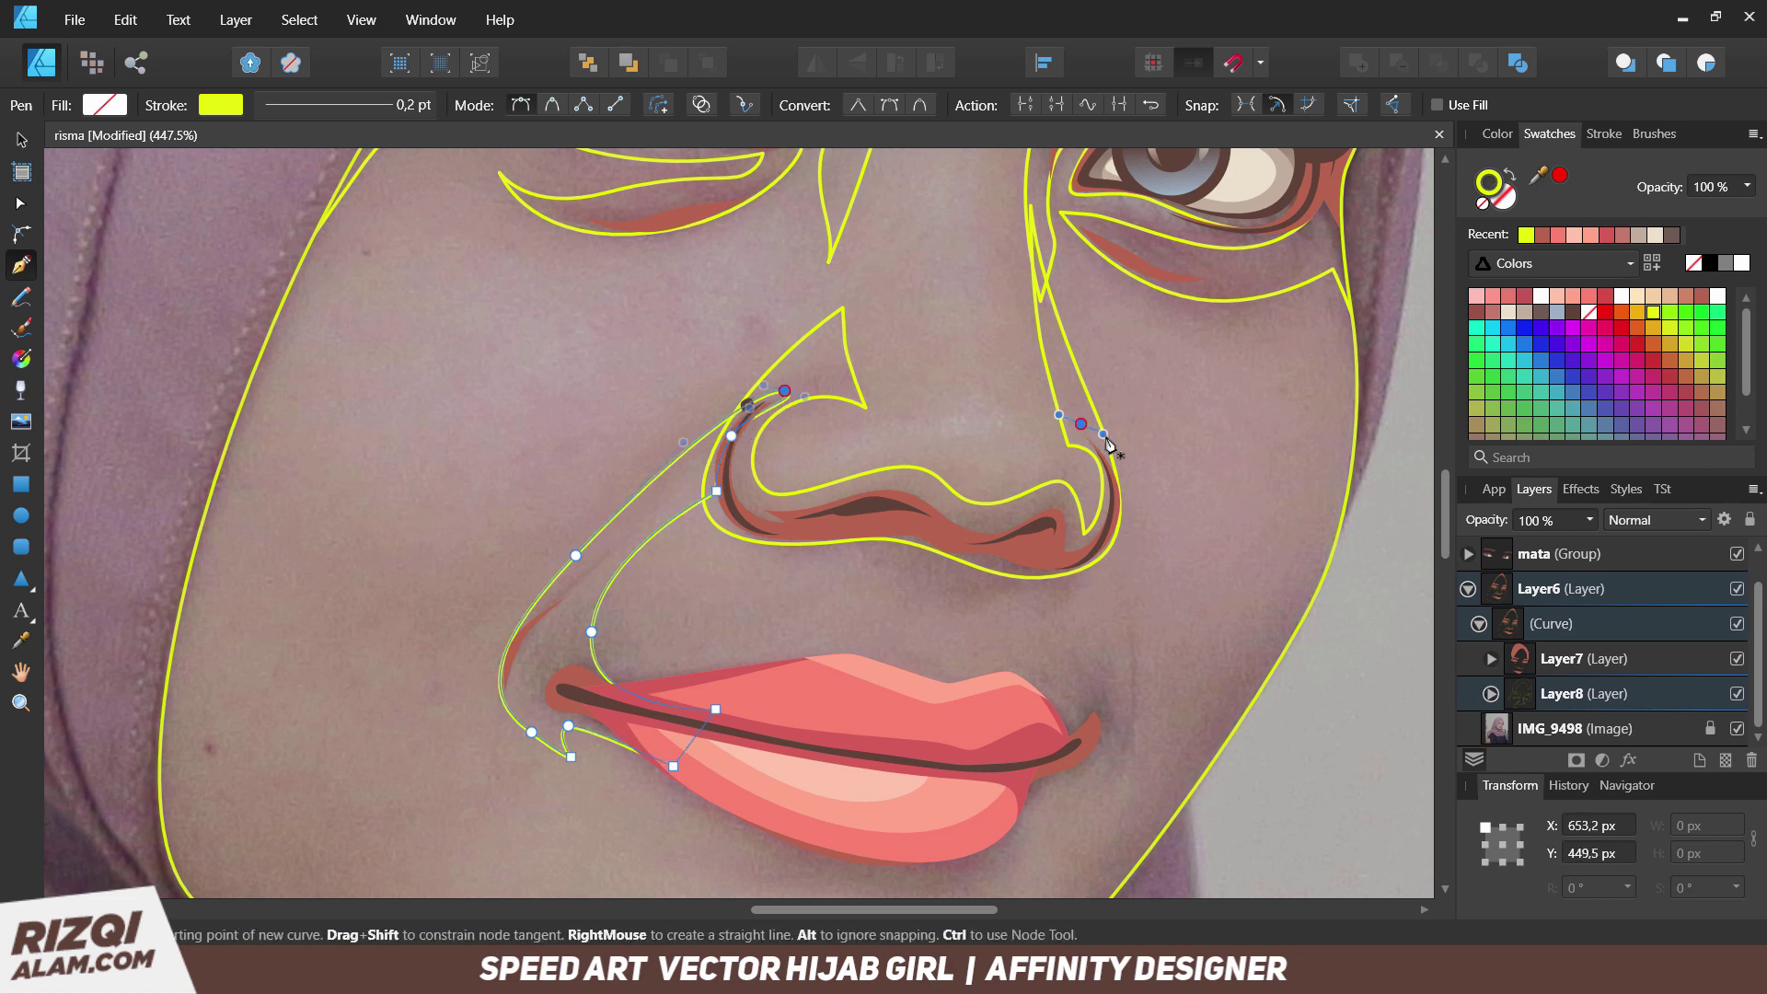
left_click_drag(1129, 686, 1123, 804)
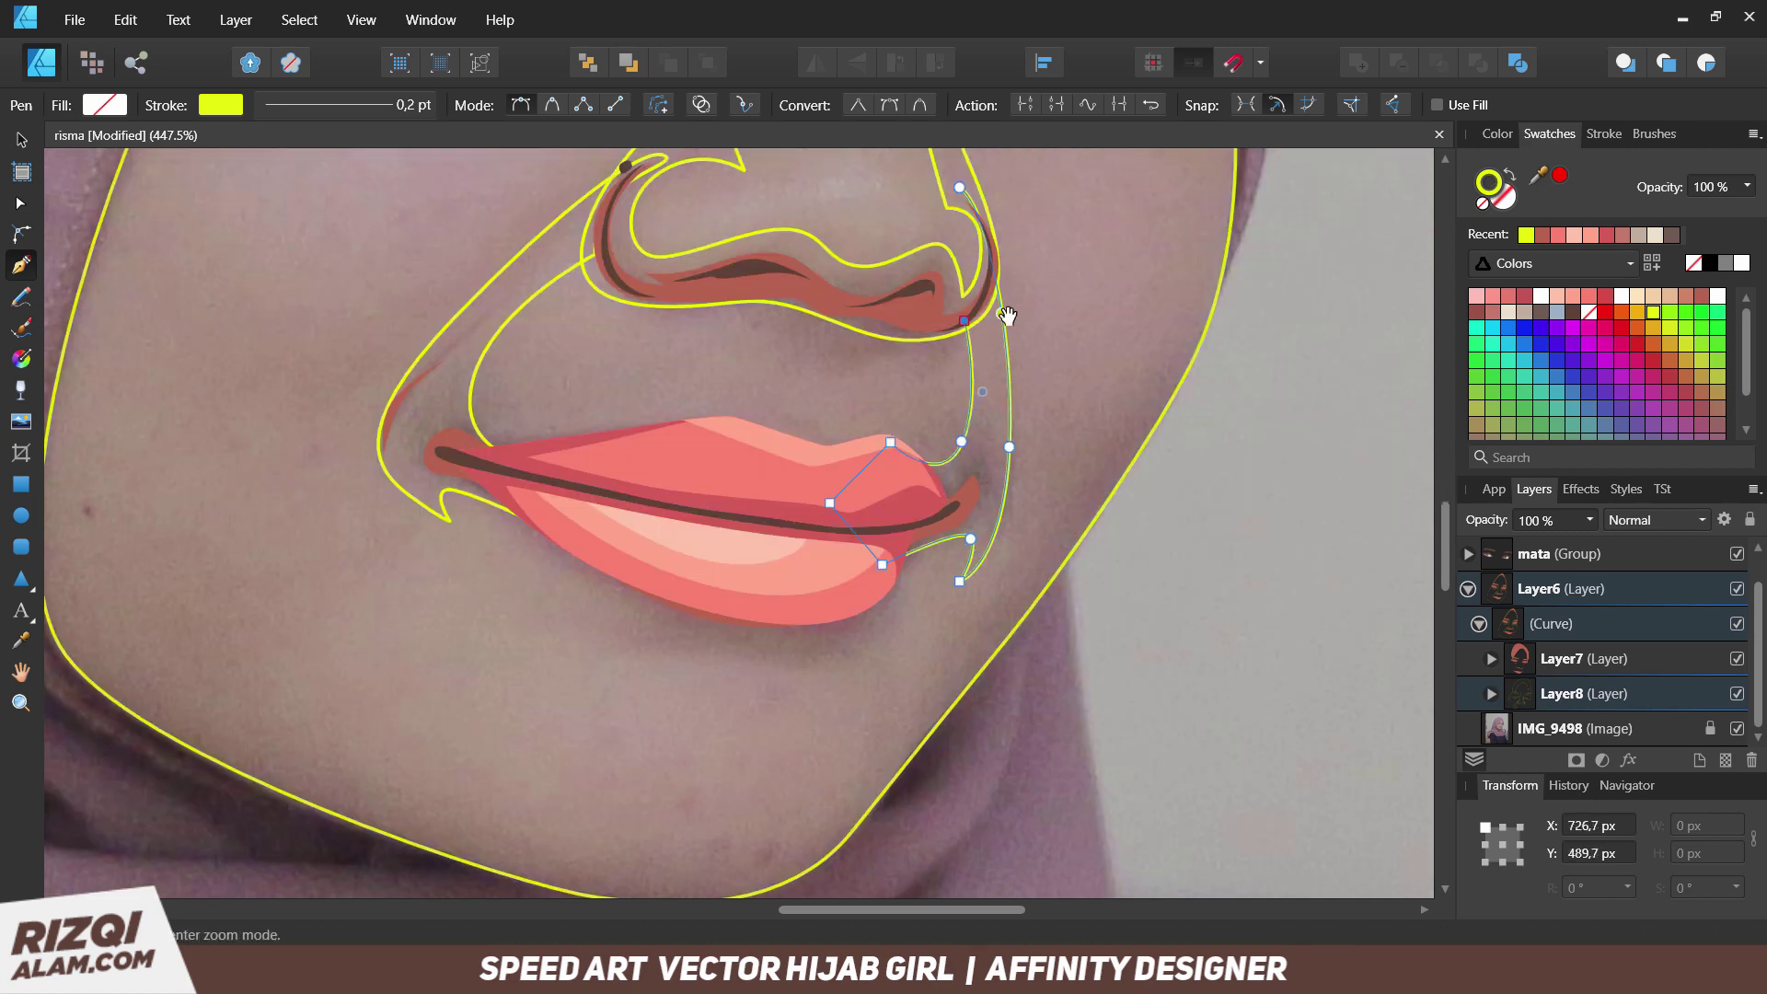
scroll(967, 460, "up", 3)
left_click(973, 480)
scroll(965, 345, "up", 3, "ctrl")
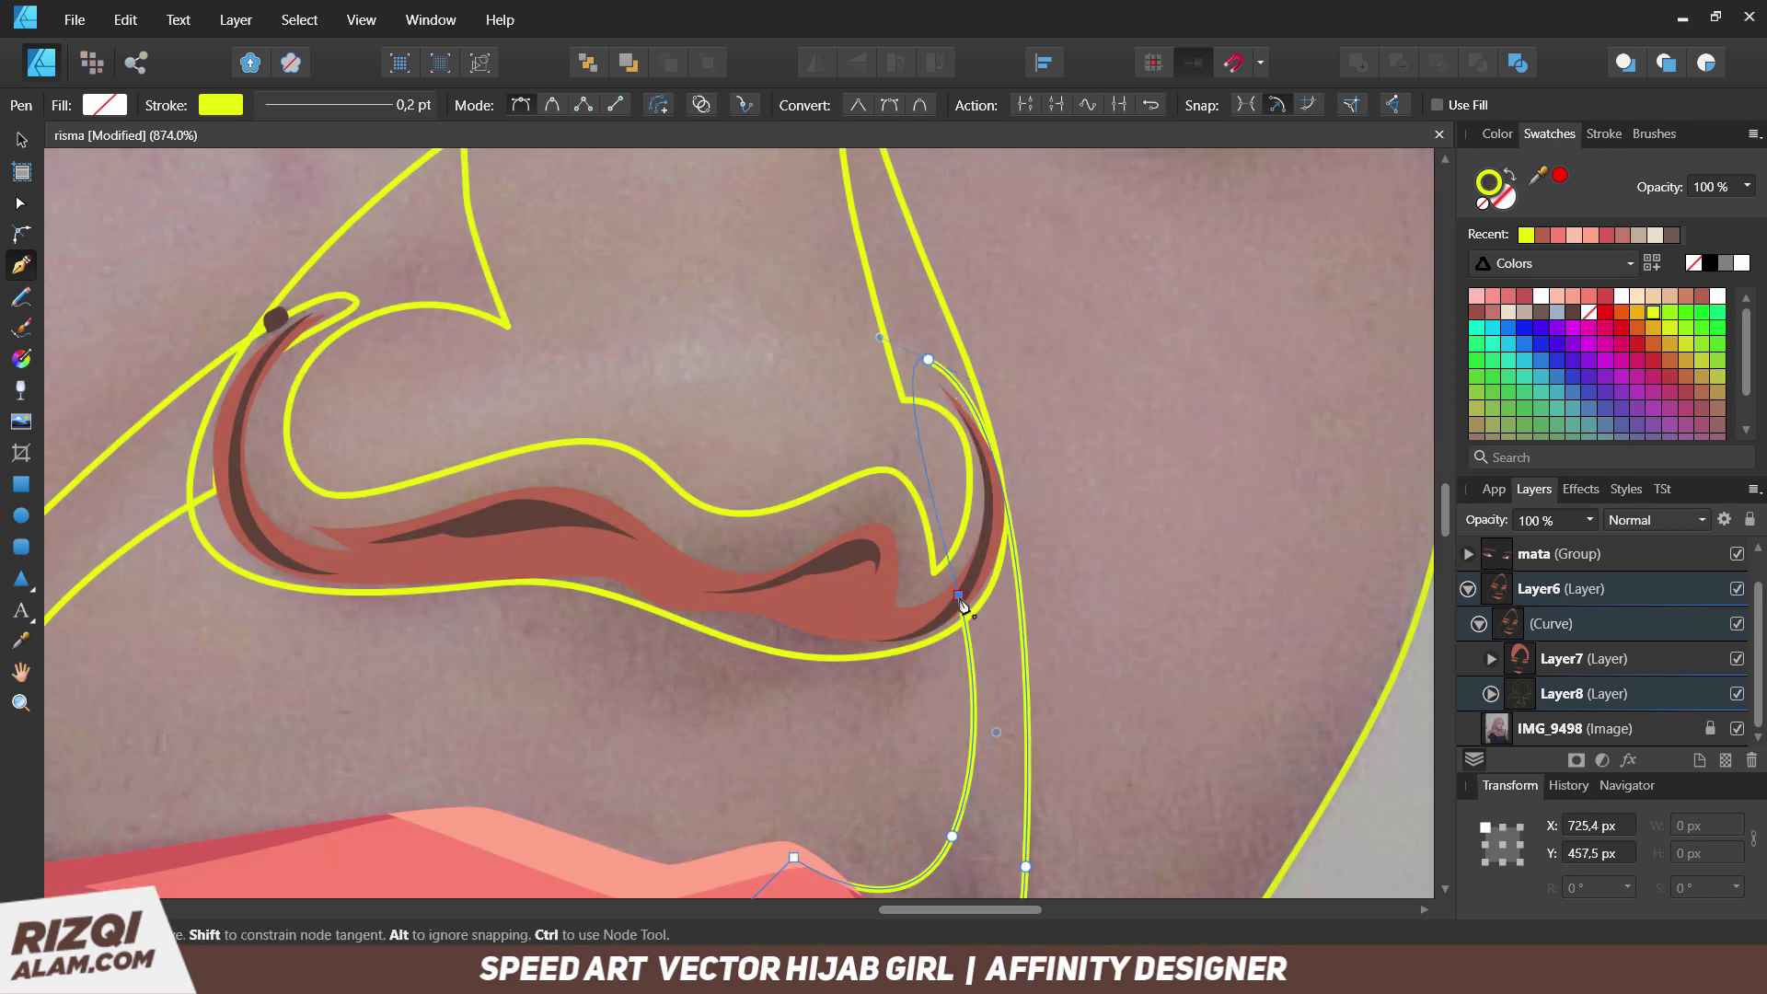
scroll(897, 686, "down", 2, "ctrl")
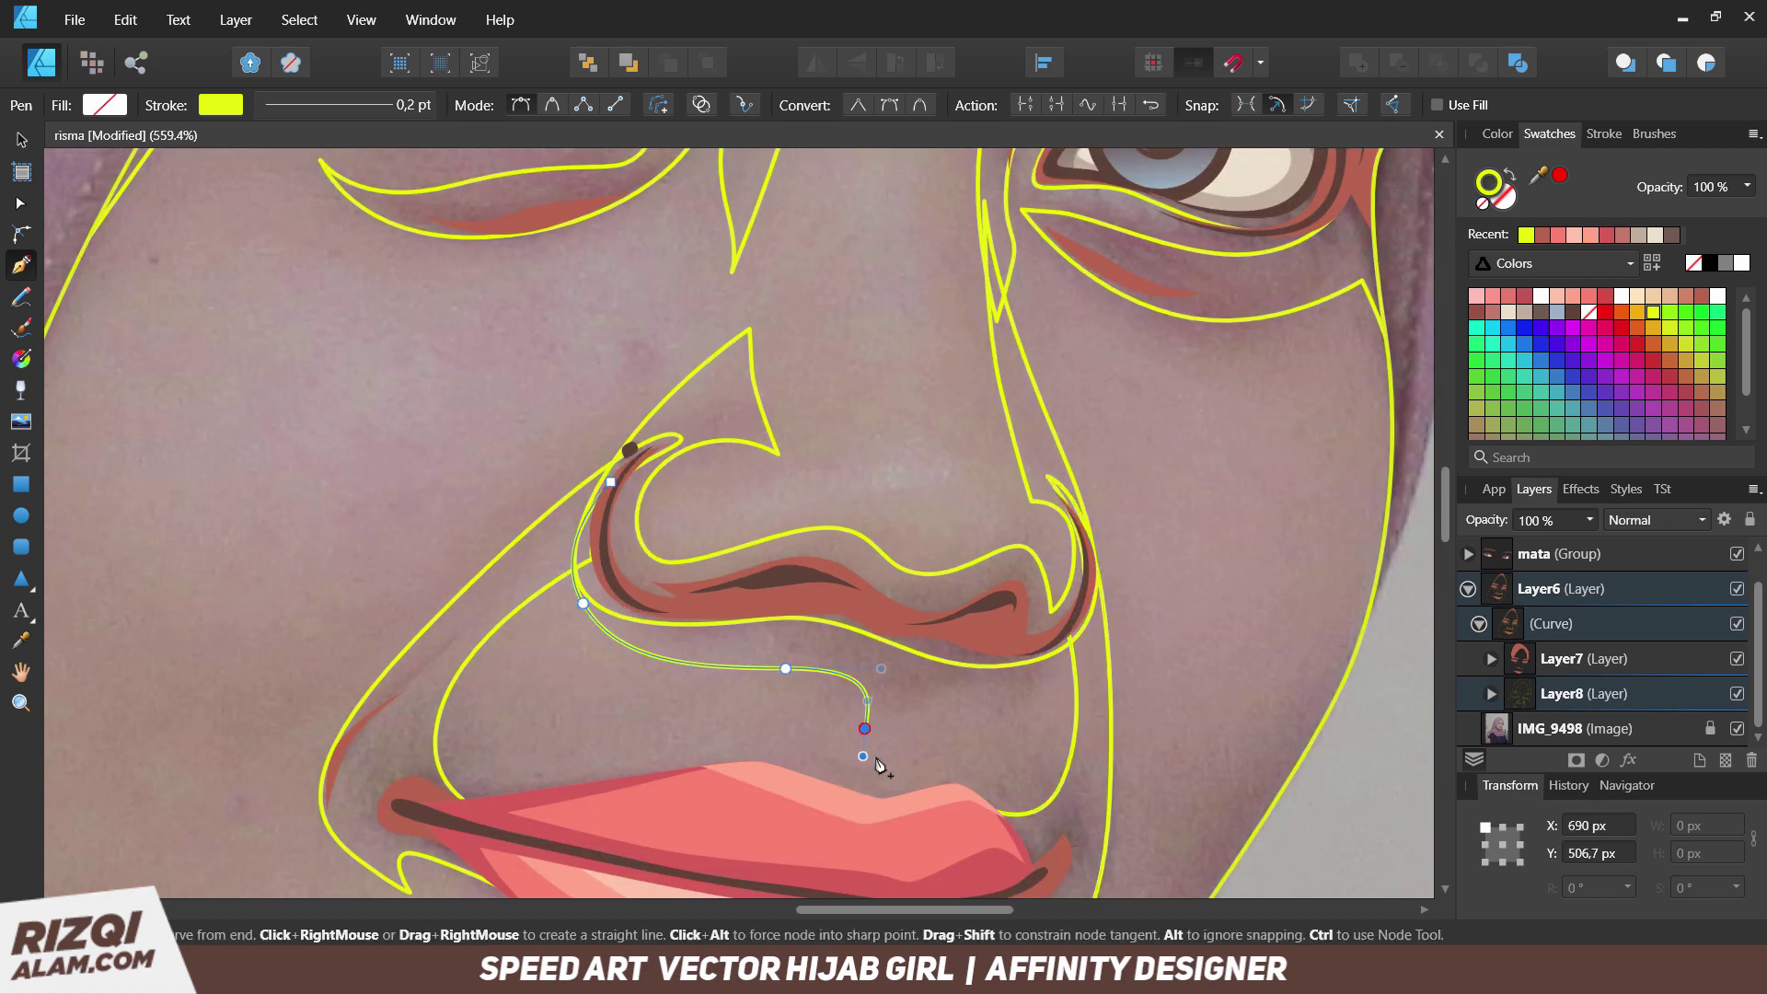
scroll(743, 573, "down", 5, "ctrl")
scroll(742, 572, "up", 5, "ctrl")
Draw outlines under the lower lip and along the jaw to the chin.
left_click(653, 521)
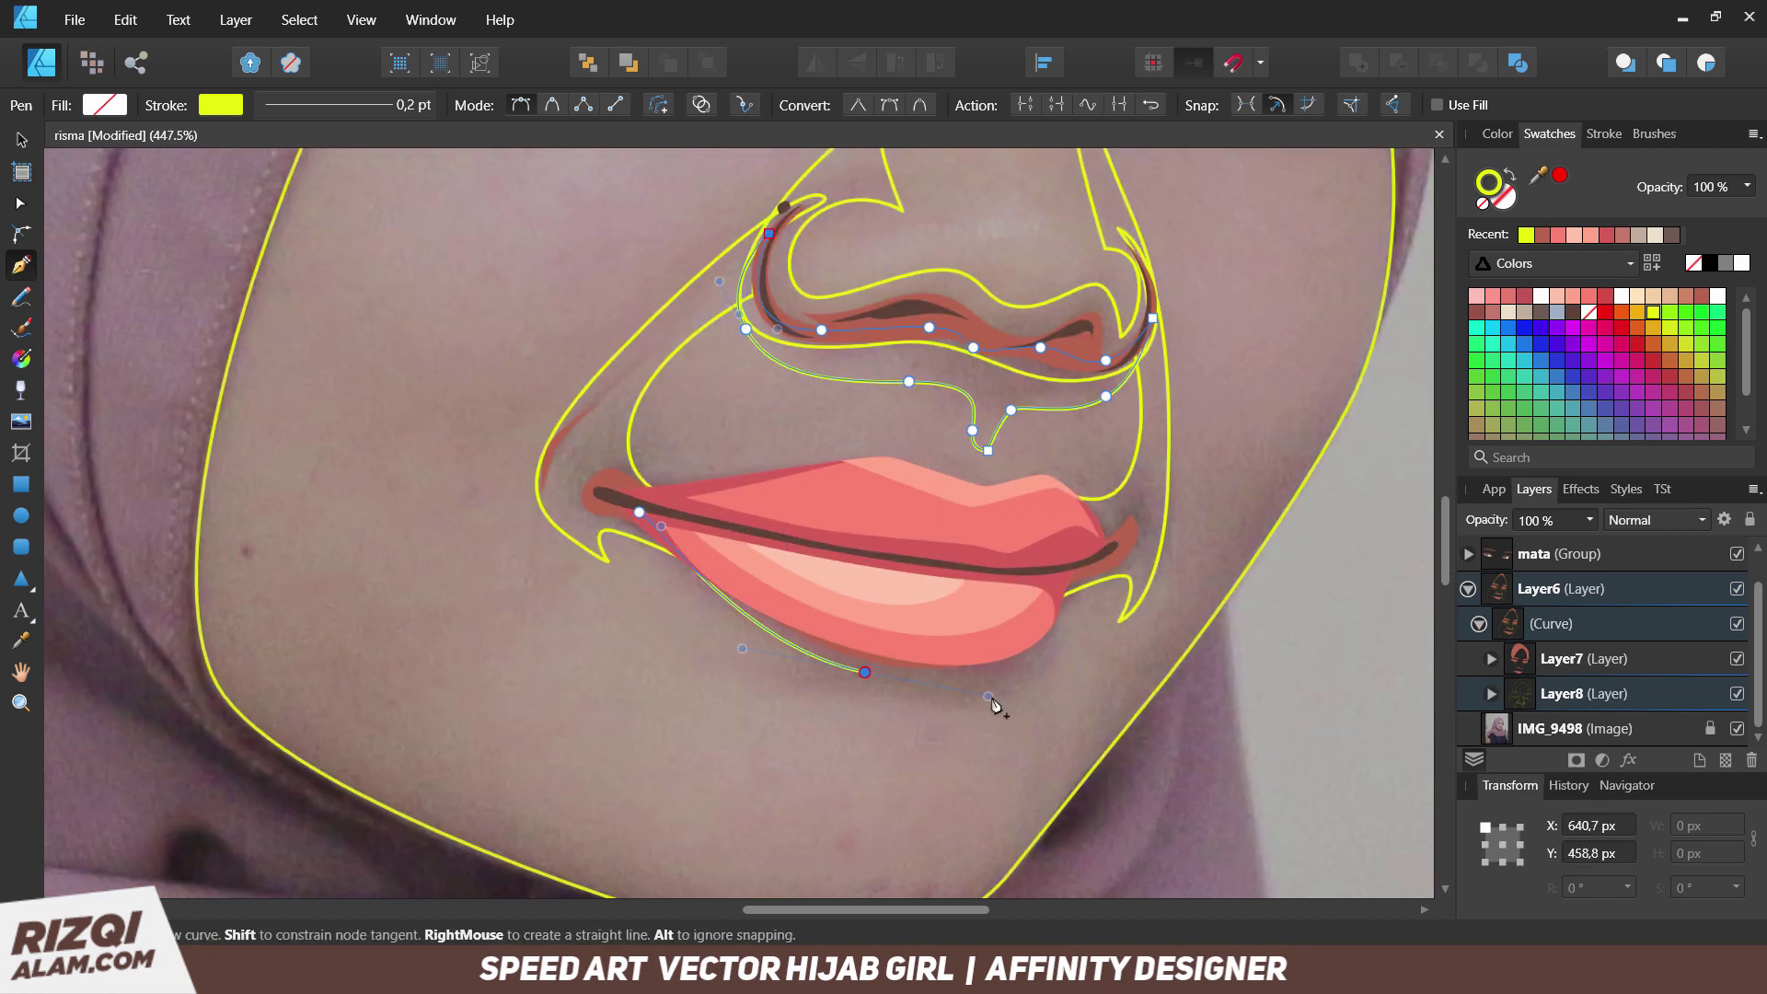
left_click(794, 636)
left_click(873, 666)
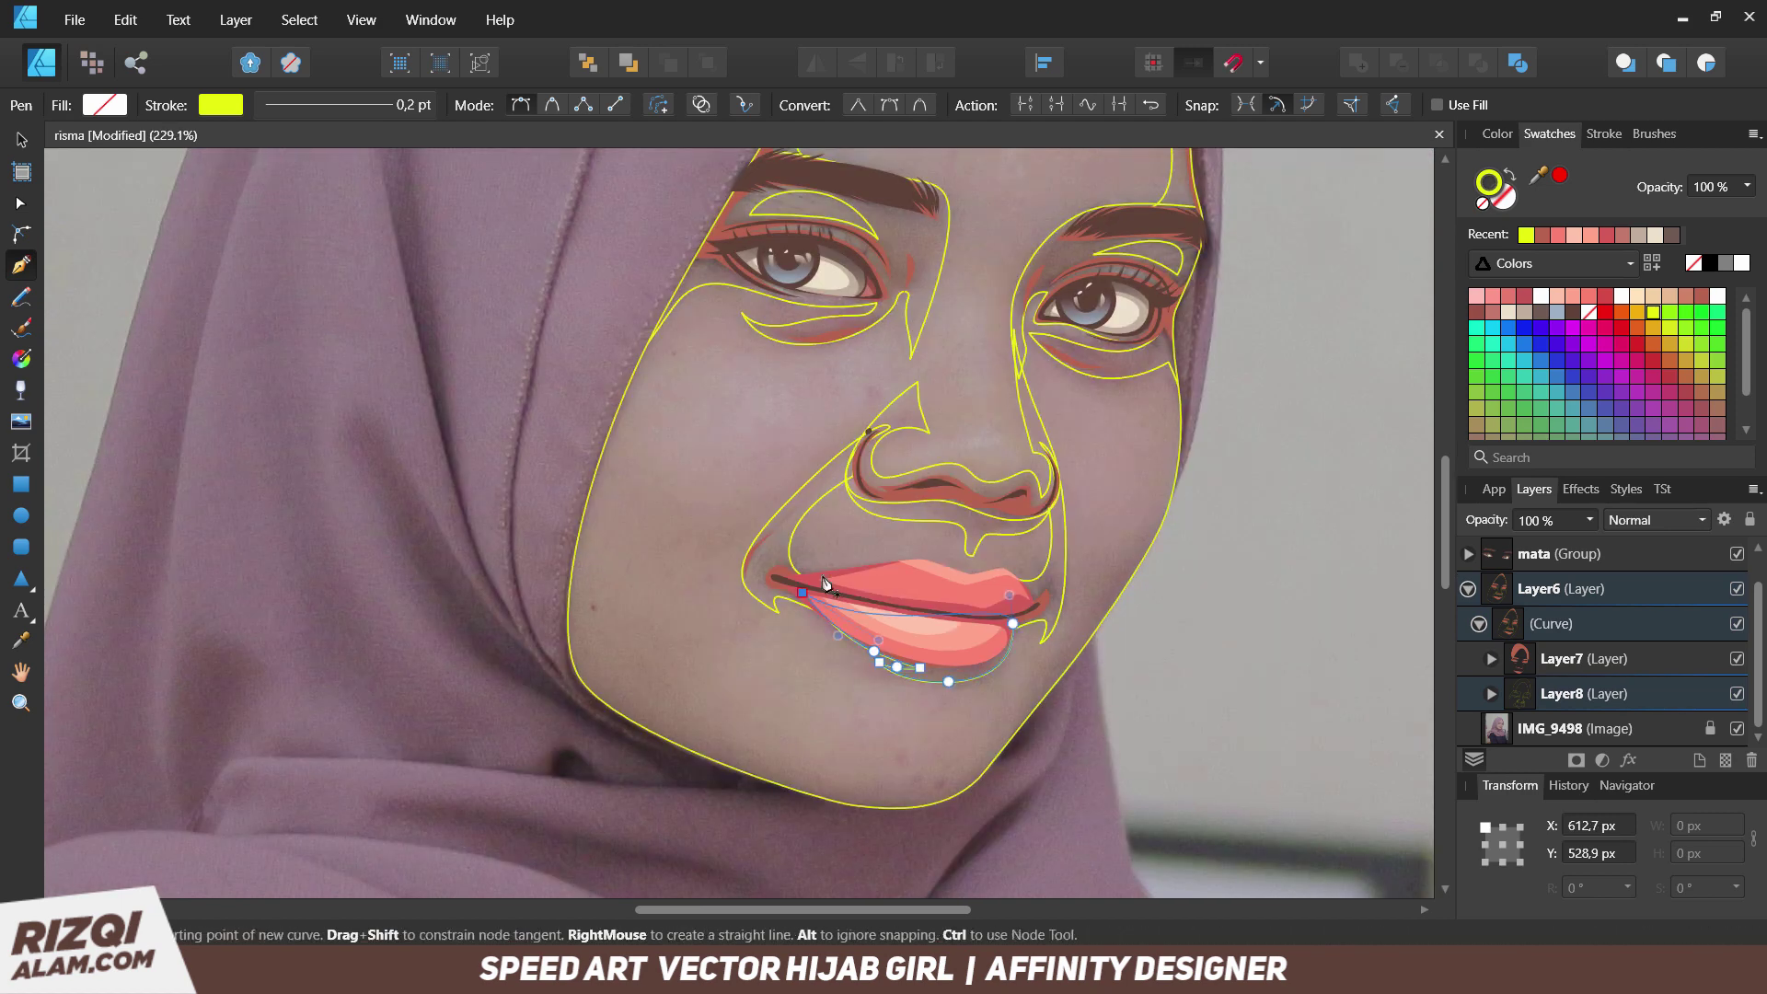
left_click(1183, 322)
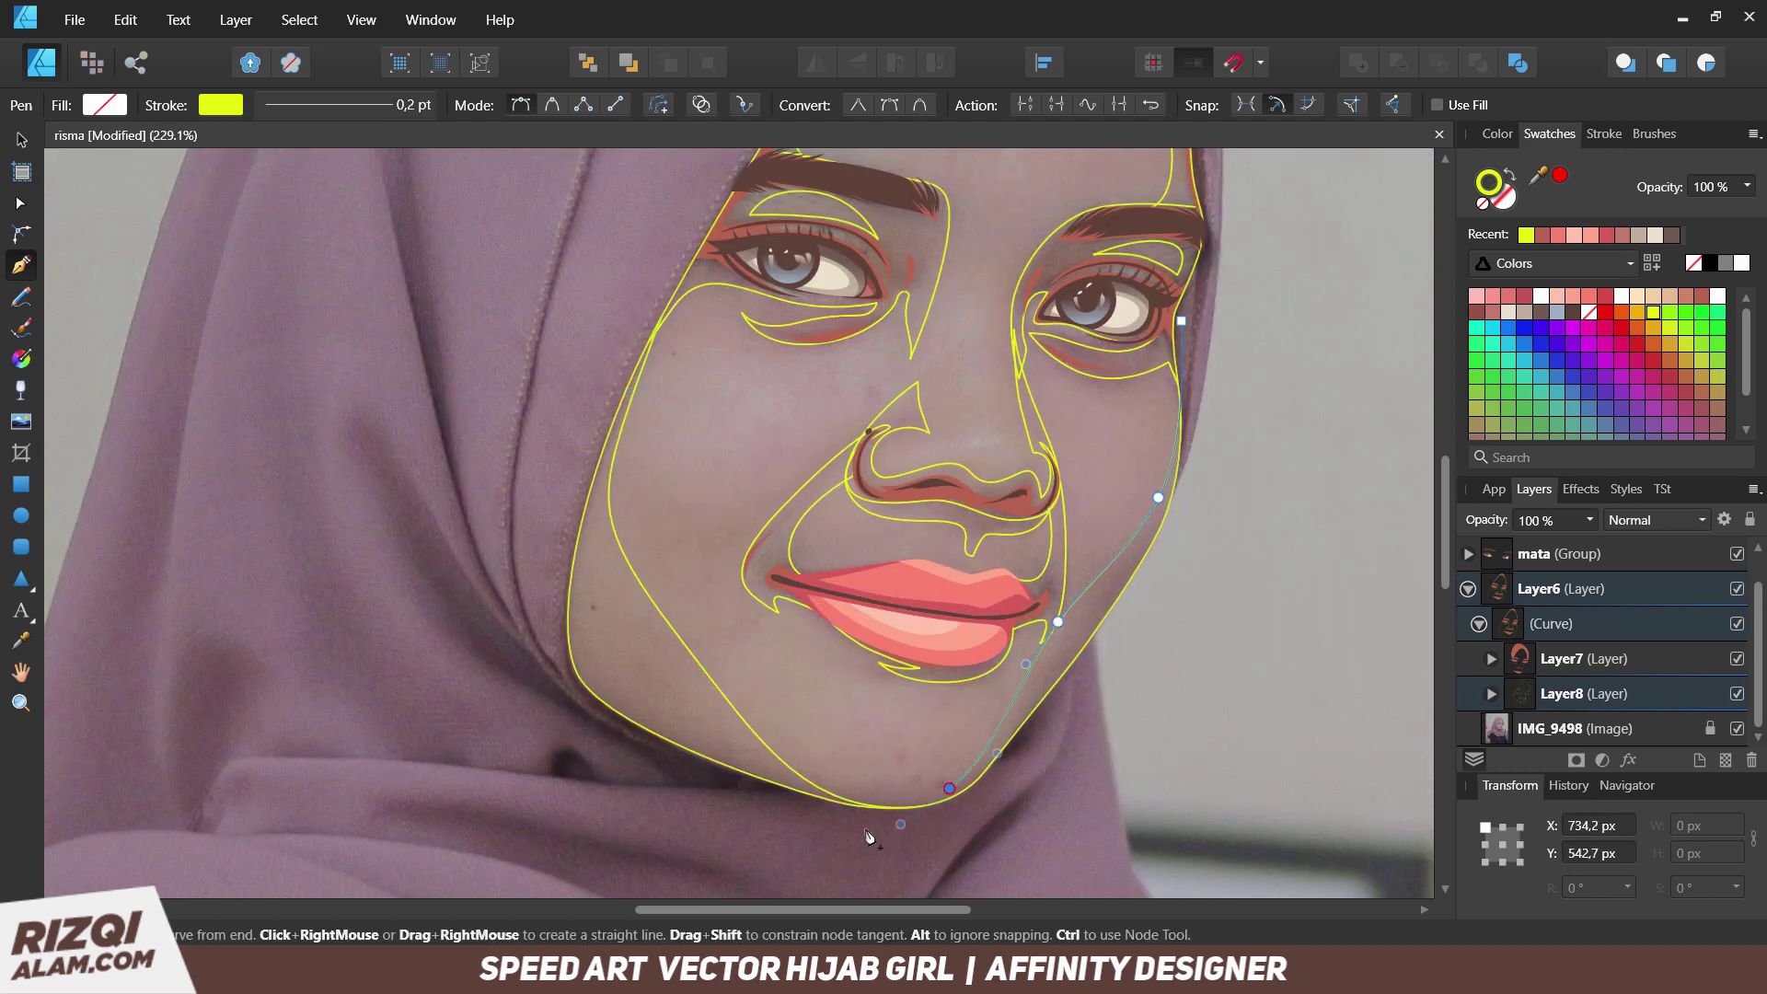
left_click_drag(564, 679, 550, 550)
left_click_drag(752, 755, 803, 767)
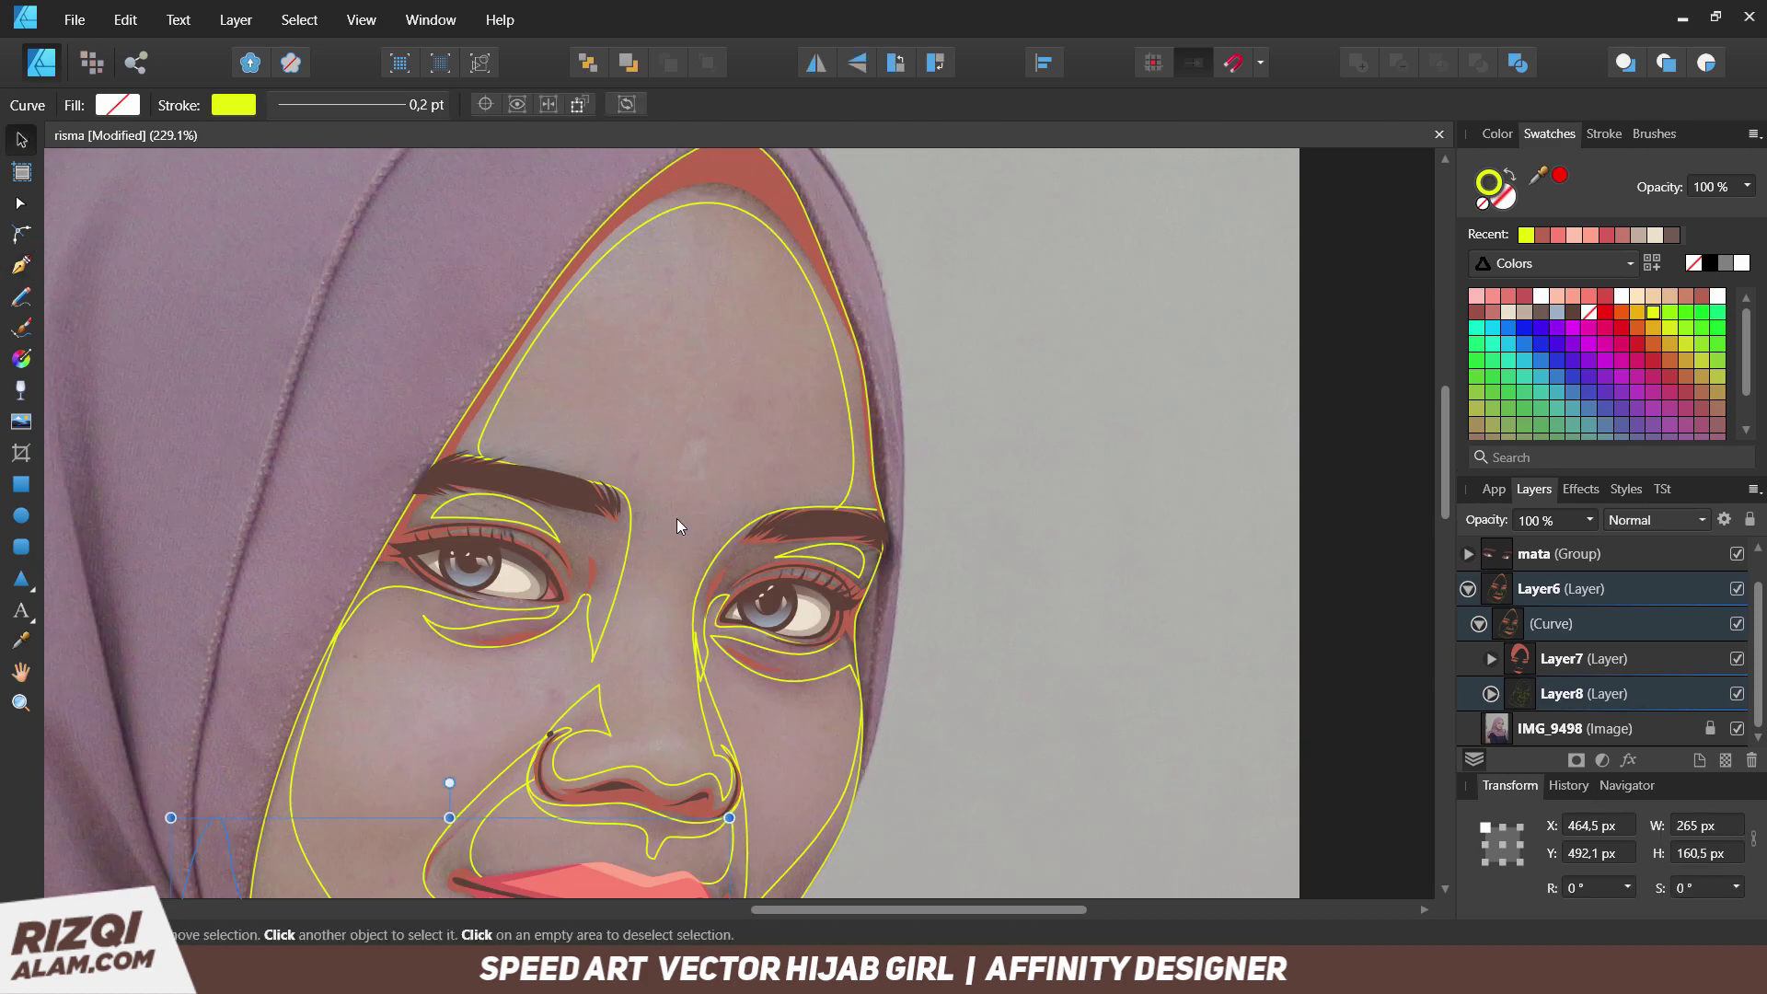
Fill Layer8's shapes salmon orange and add a new Layer9.
left_click(1583, 693)
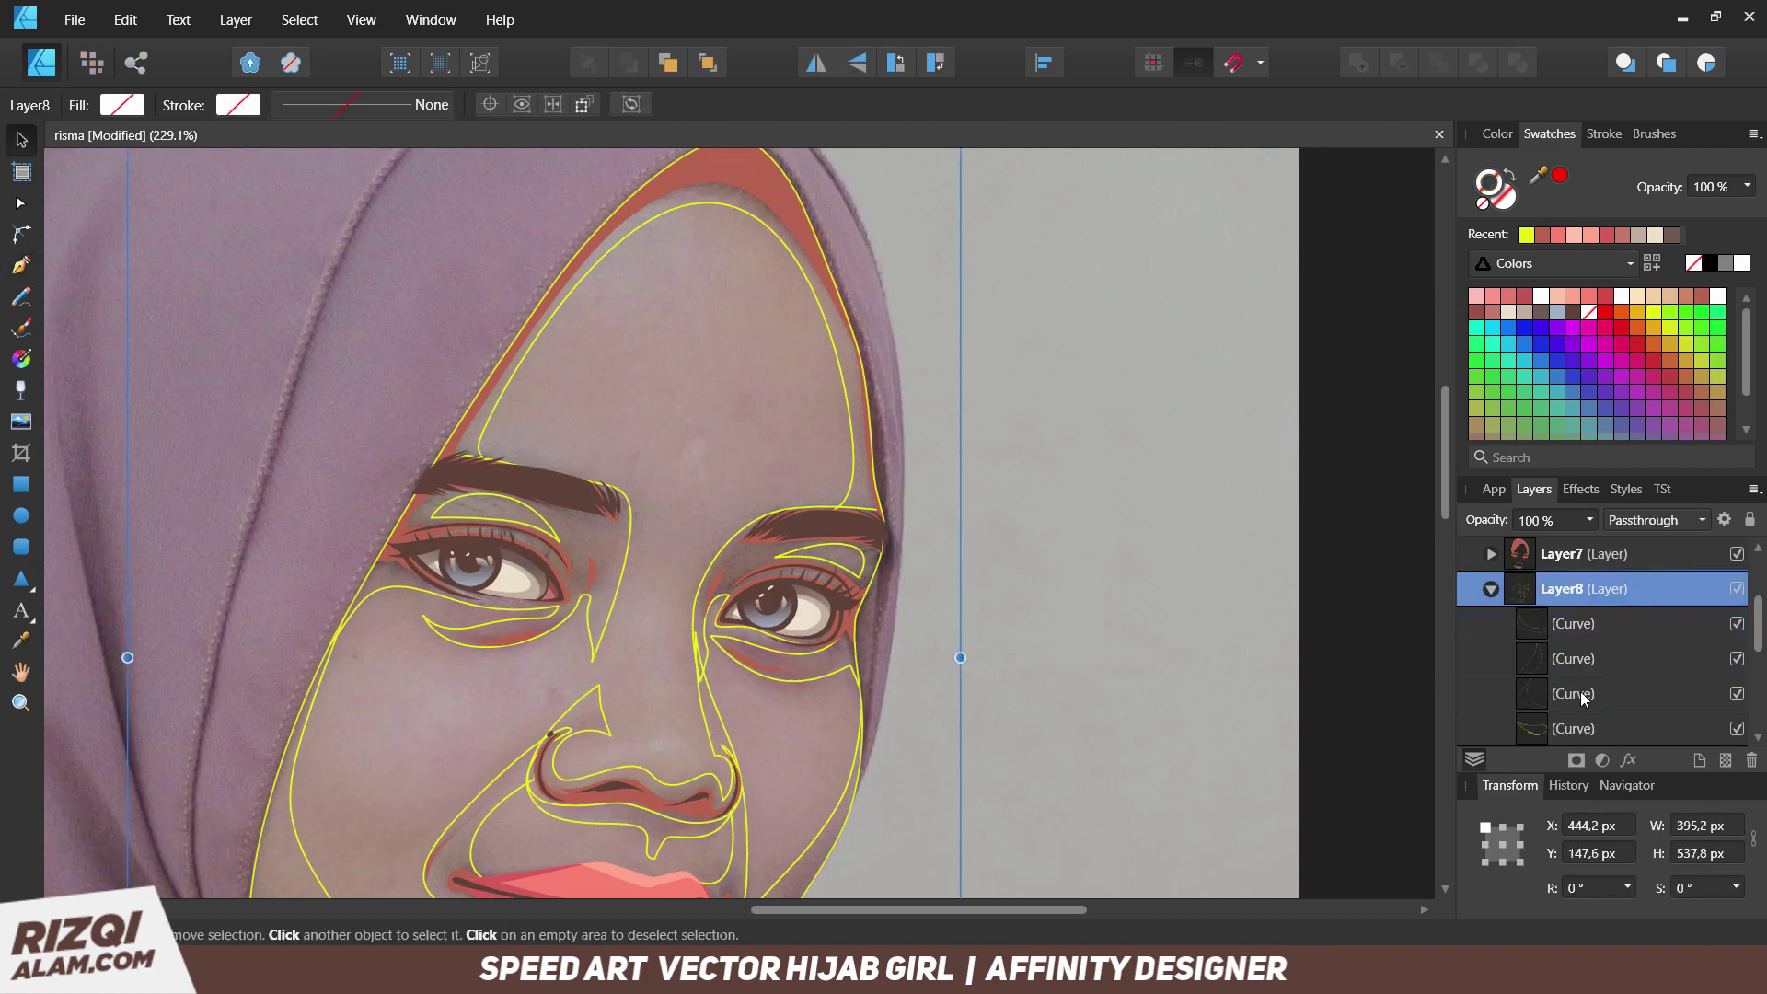
left_click(1555, 234)
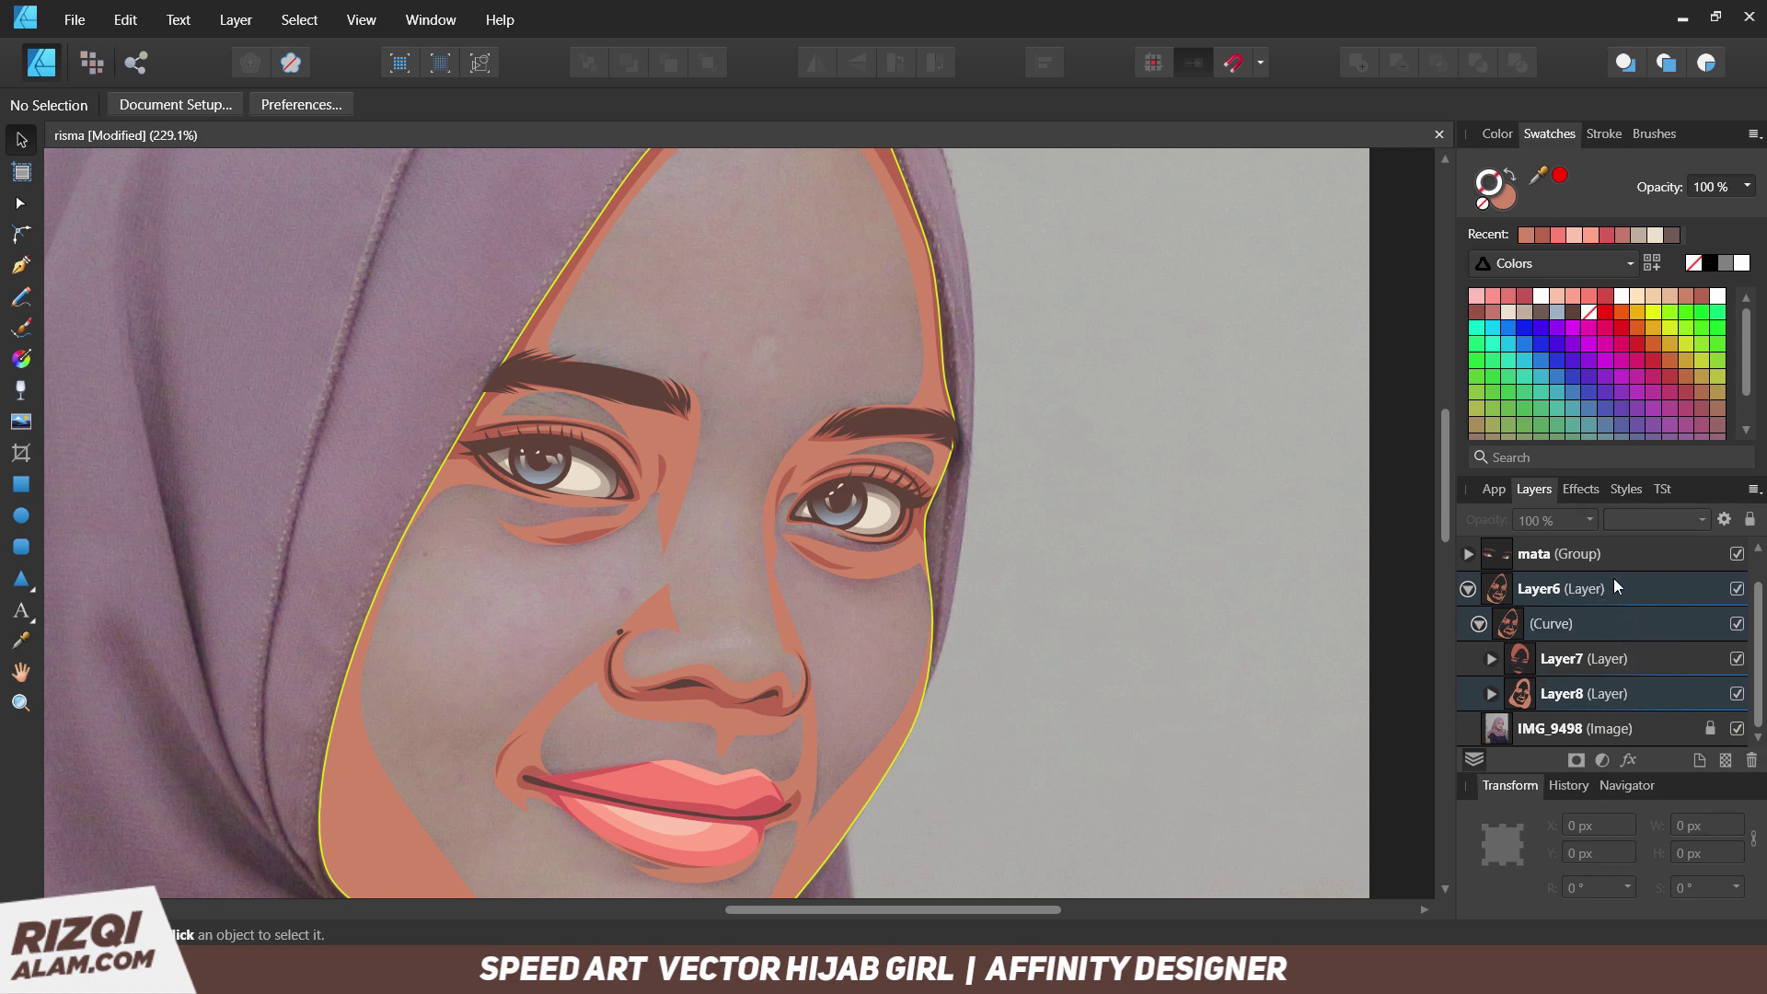
left_click(1698, 760)
Pen-draw a shading outline across the brows and up over the forehead.
key("p")
left_click(582, 599)
left_click(752, 638)
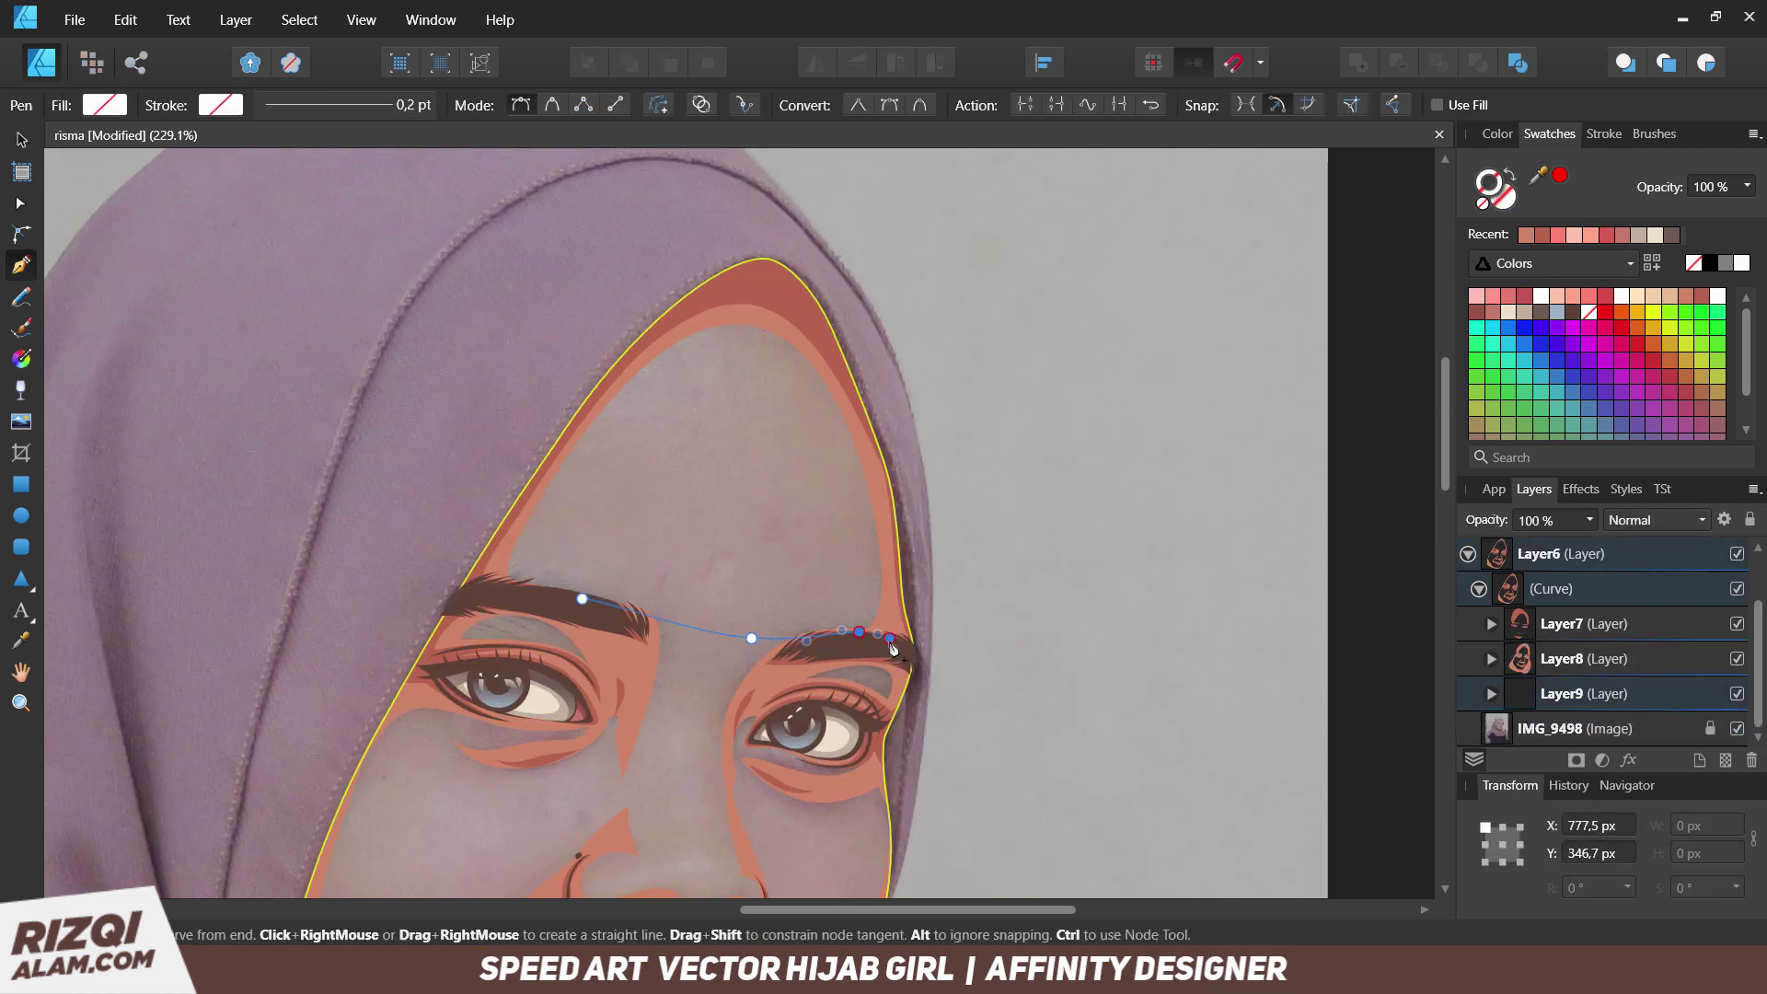
left_click(872, 599)
left_click_drag(771, 366, 678, 349)
left_click_drag(549, 514, 499, 607)
scroll(564, 602, "down", 2)
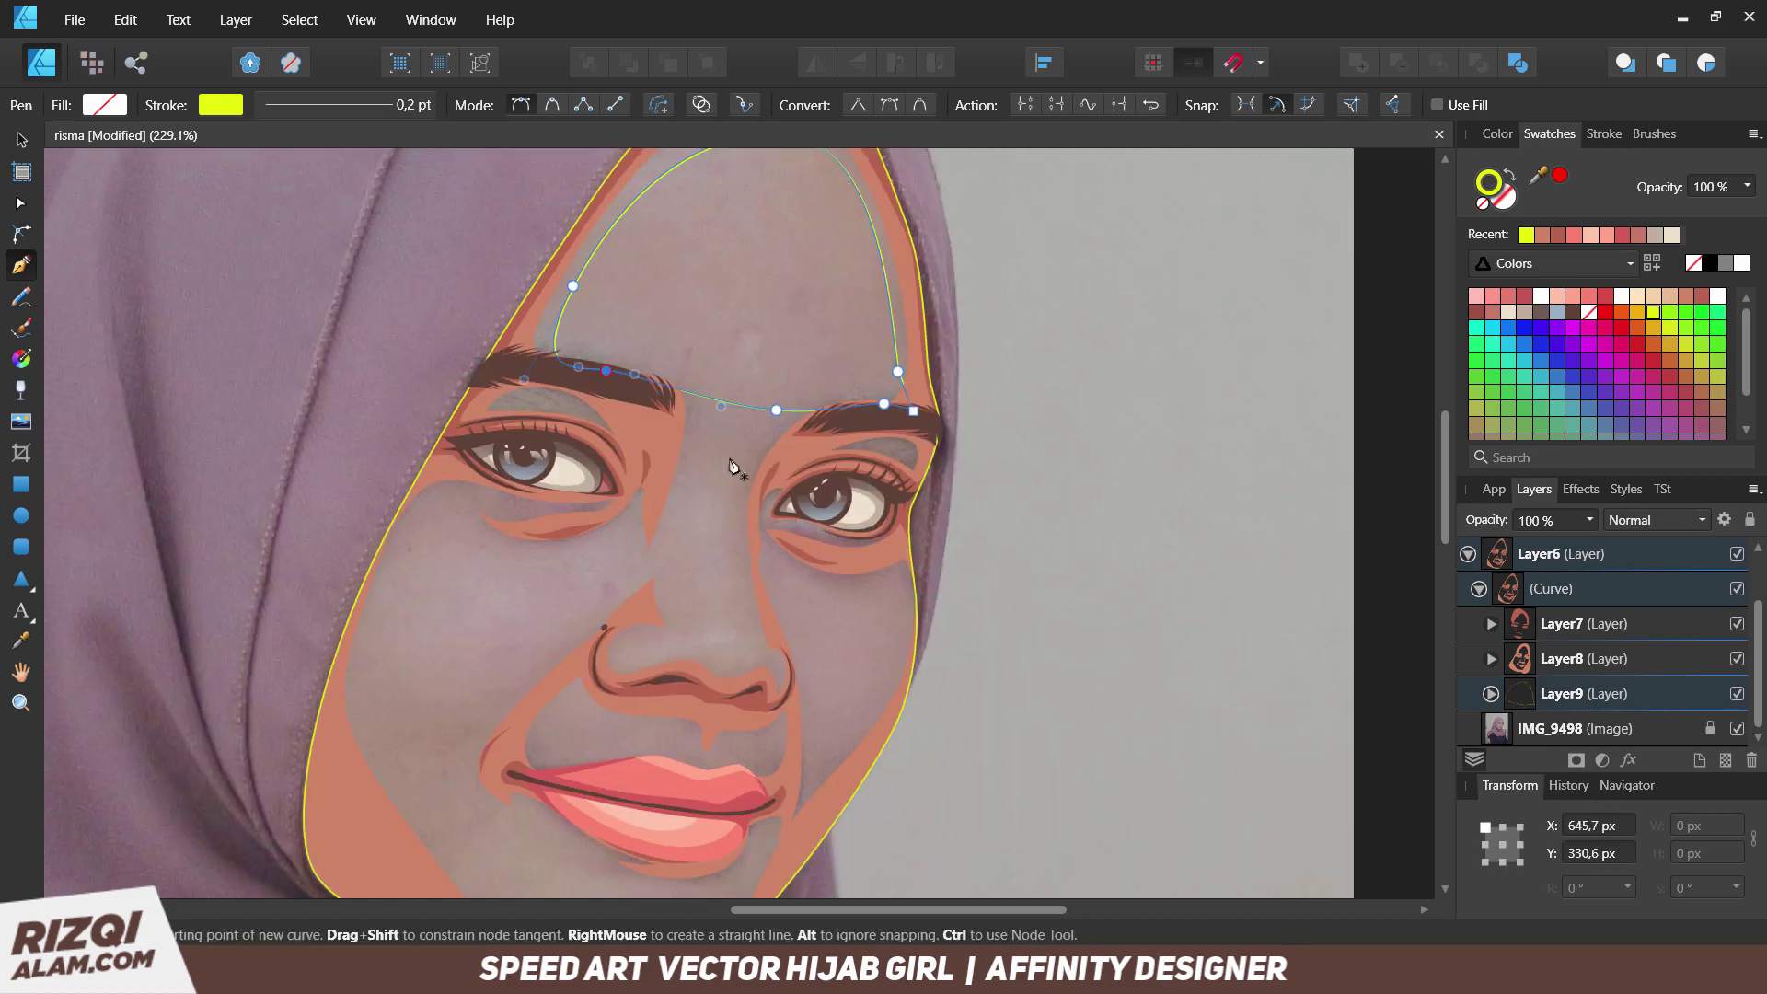
scroll(738, 661, "up", 3)
Trace a closed outline down the nose bridge and around the nostril.
left_click(745, 358)
left_click(750, 541)
left_click_drag(690, 667, 727, 685)
left_click_drag(587, 673, 549, 685)
left_click_drag(600, 610, 640, 603)
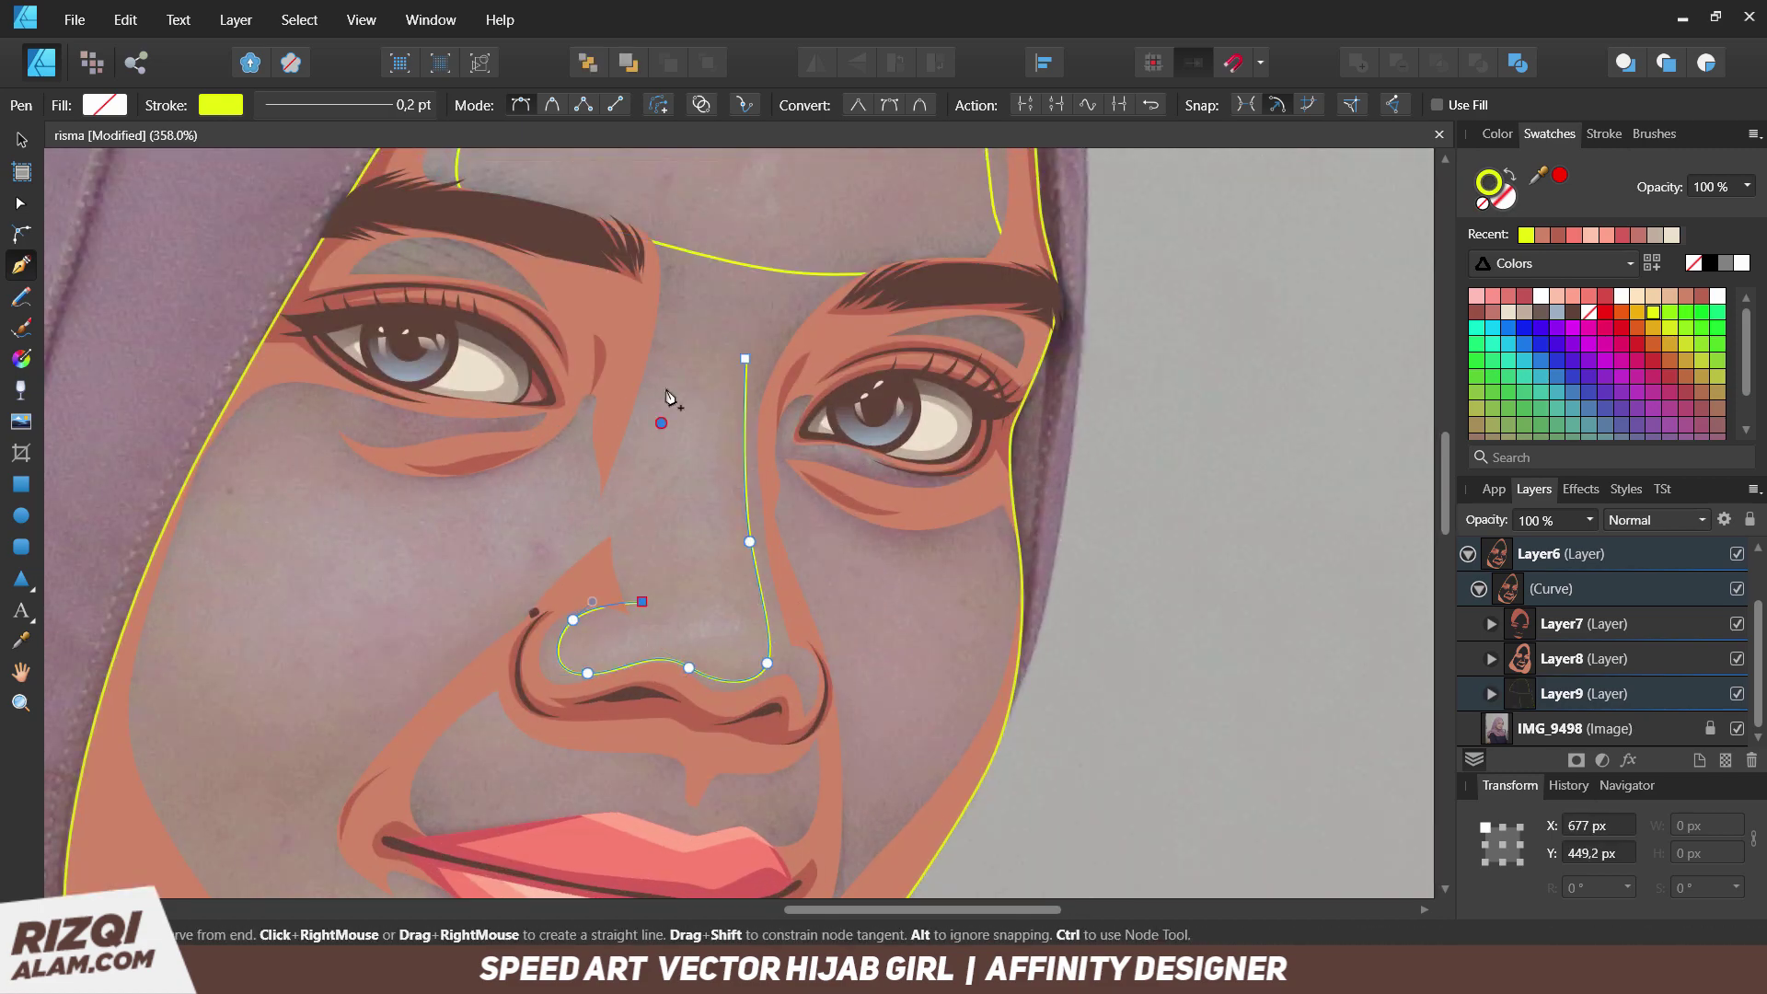
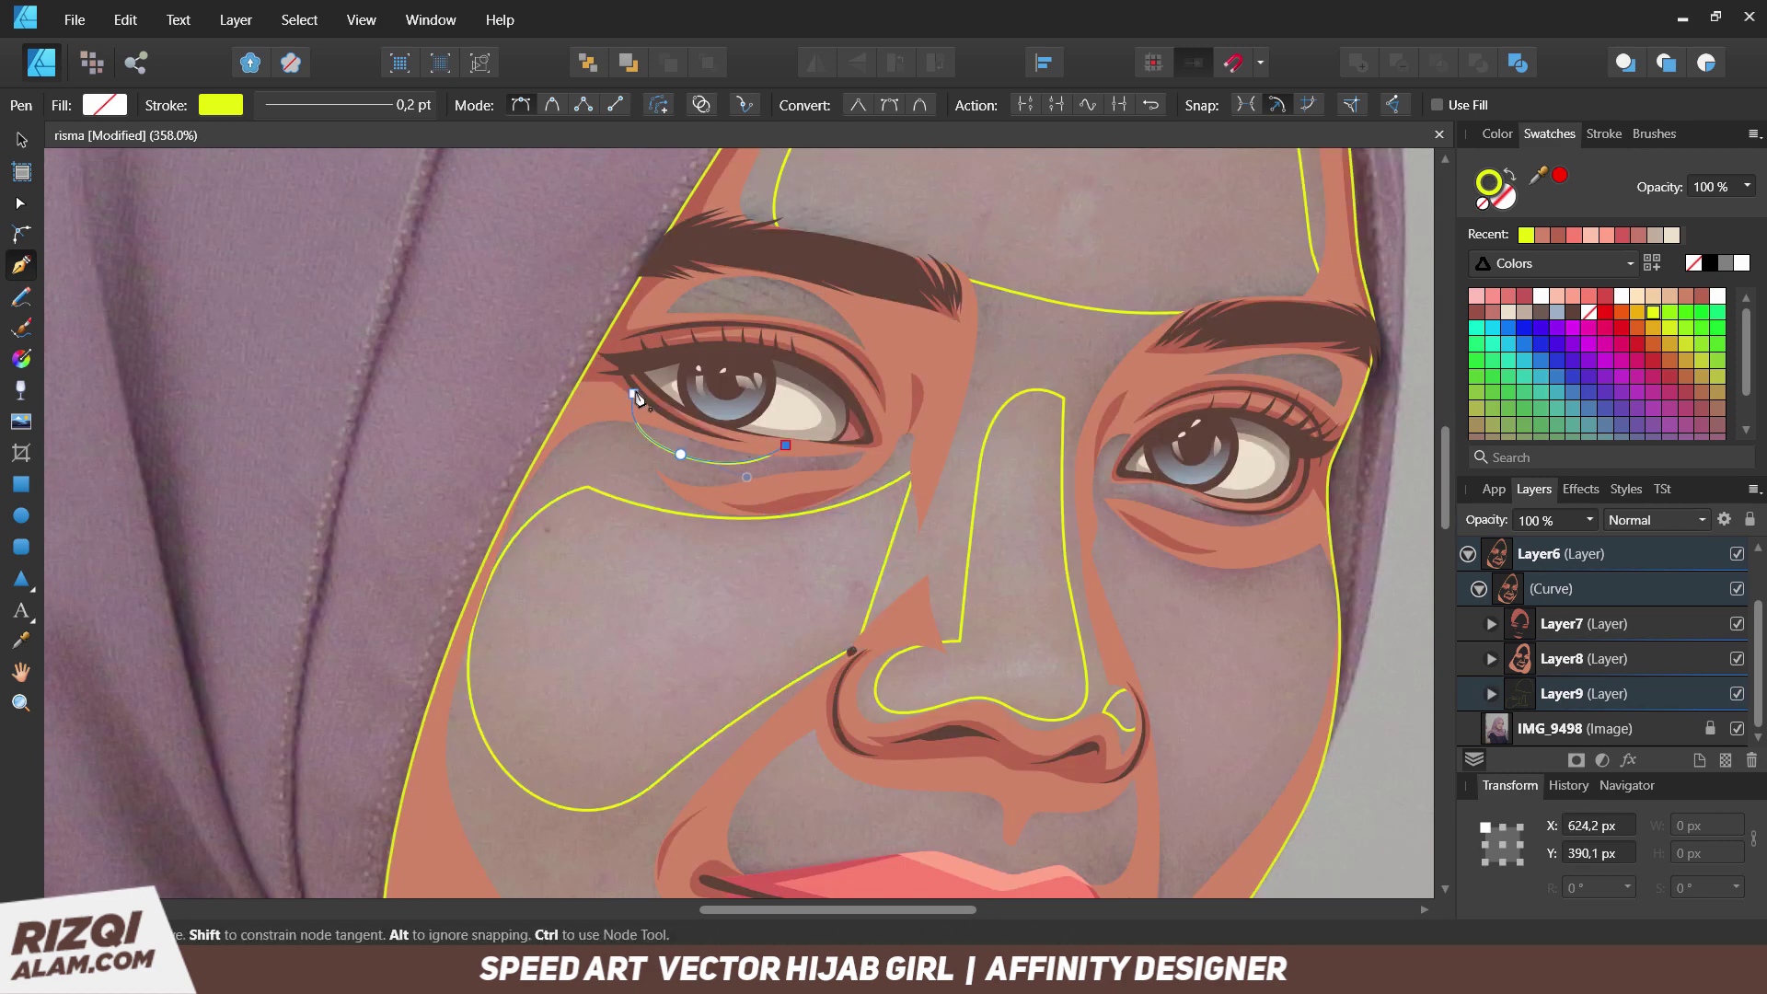
Trace yellow Pen outlines closing the left cheek highlight and both brow shapes.
scroll(690, 454, "up", 2)
left_click(710, 480)
left_click_drag(758, 447, 802, 447)
left_click(812, 486)
scroll(1150, 506, "right", 2)
left_click(1147, 524)
left_click(1065, 515)
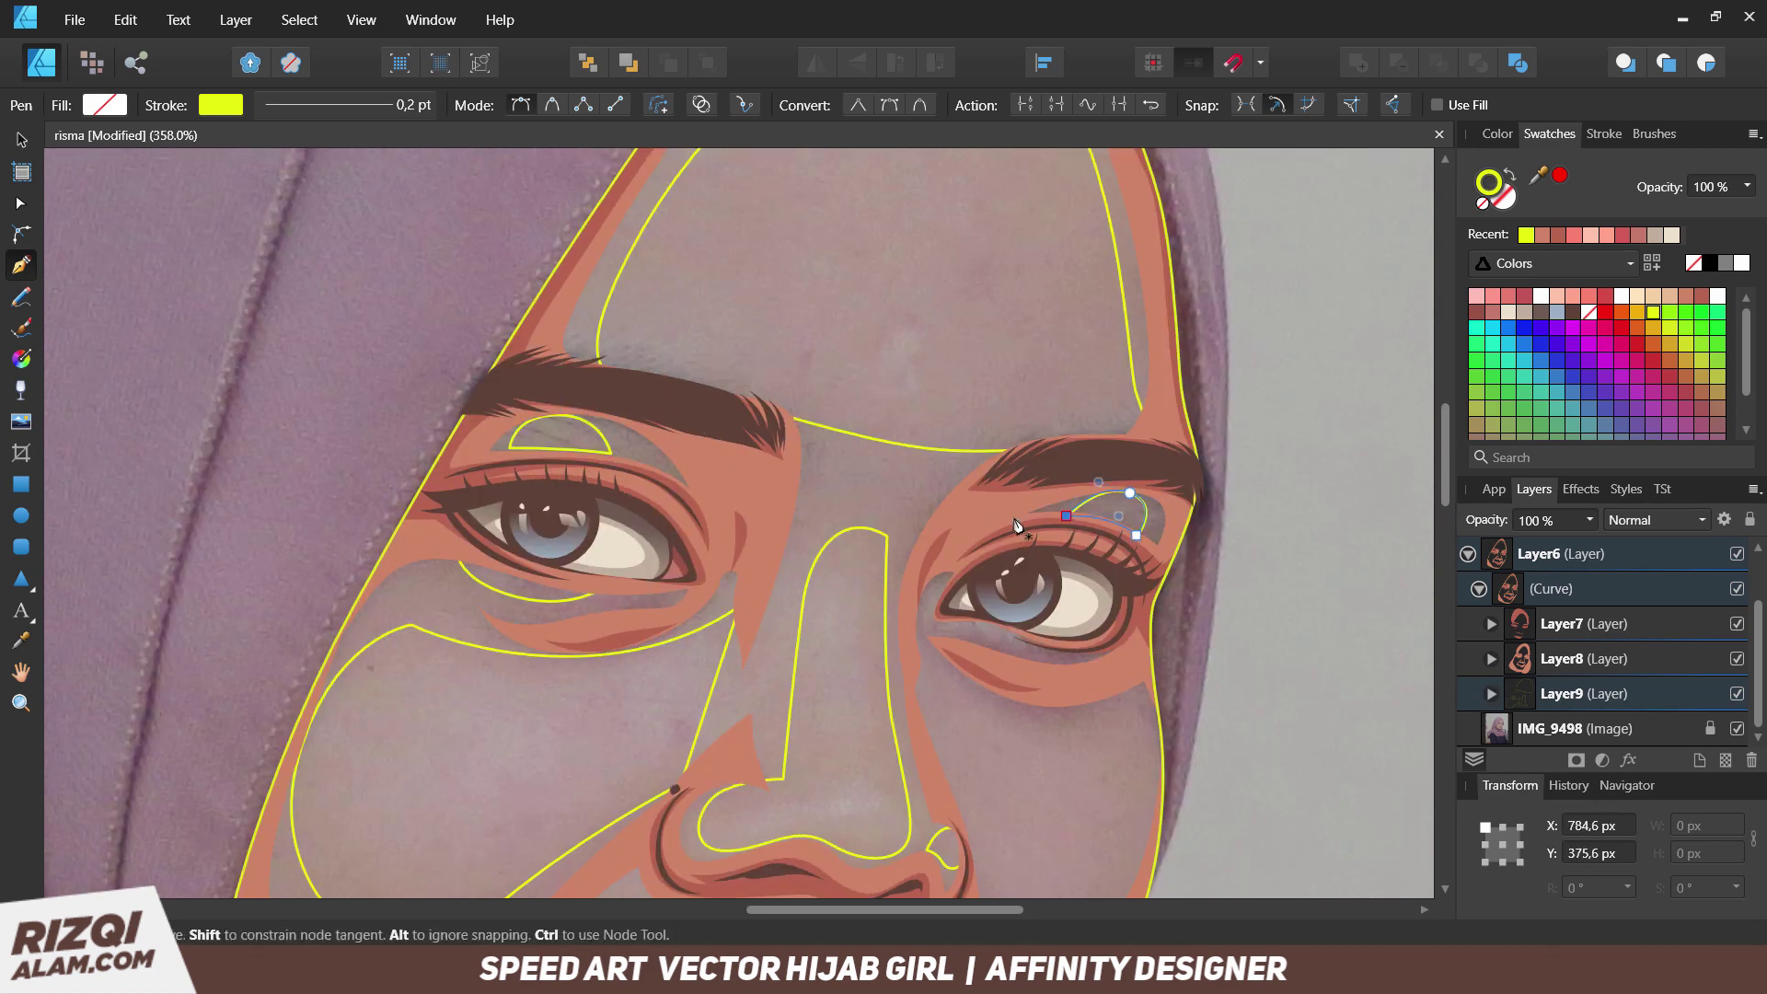
Outline the area under the right eye and the right cheek highlight.
left_click(950, 576)
left_click(927, 619)
left_click(1033, 643)
left_click_drag(983, 782, 898, 428)
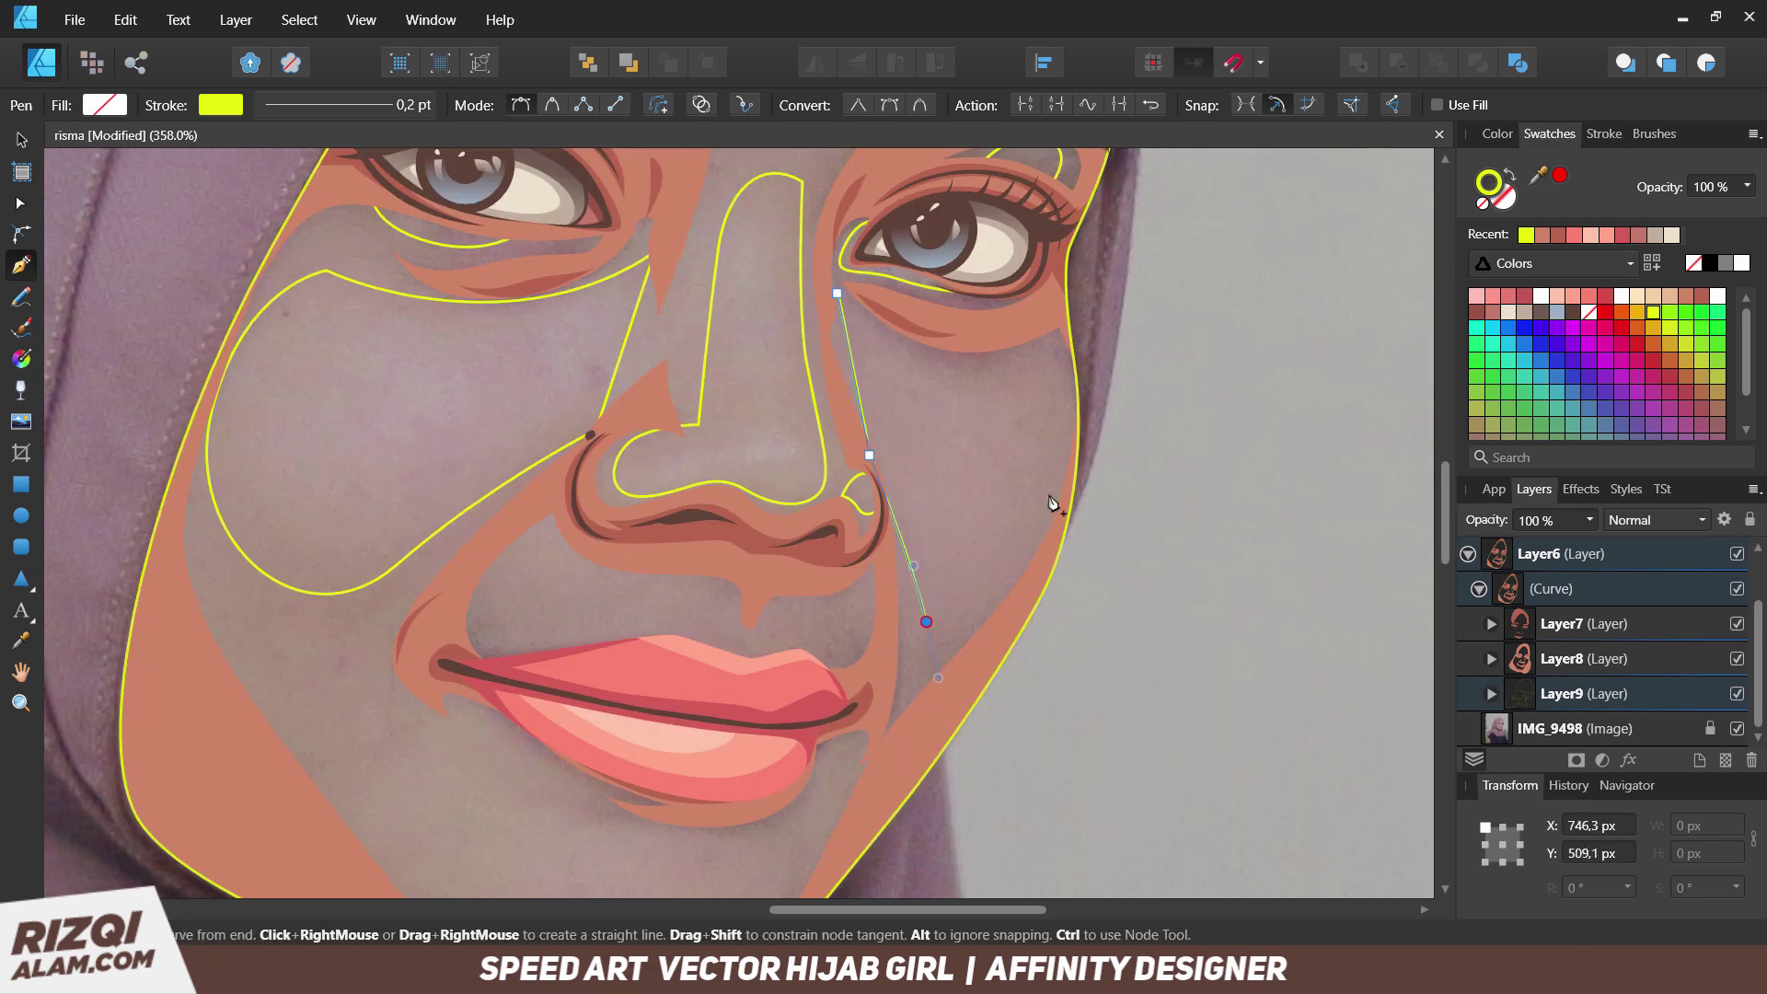
left_click(945, 613)
left_click(1069, 478)
left_click(1041, 370)
Draw a curve from beside the nose down the philtrum and along the upper lip.
left_click(836, 293)
left_click_drag(509, 581, 486, 626)
left_click(535, 652)
left_click(802, 681)
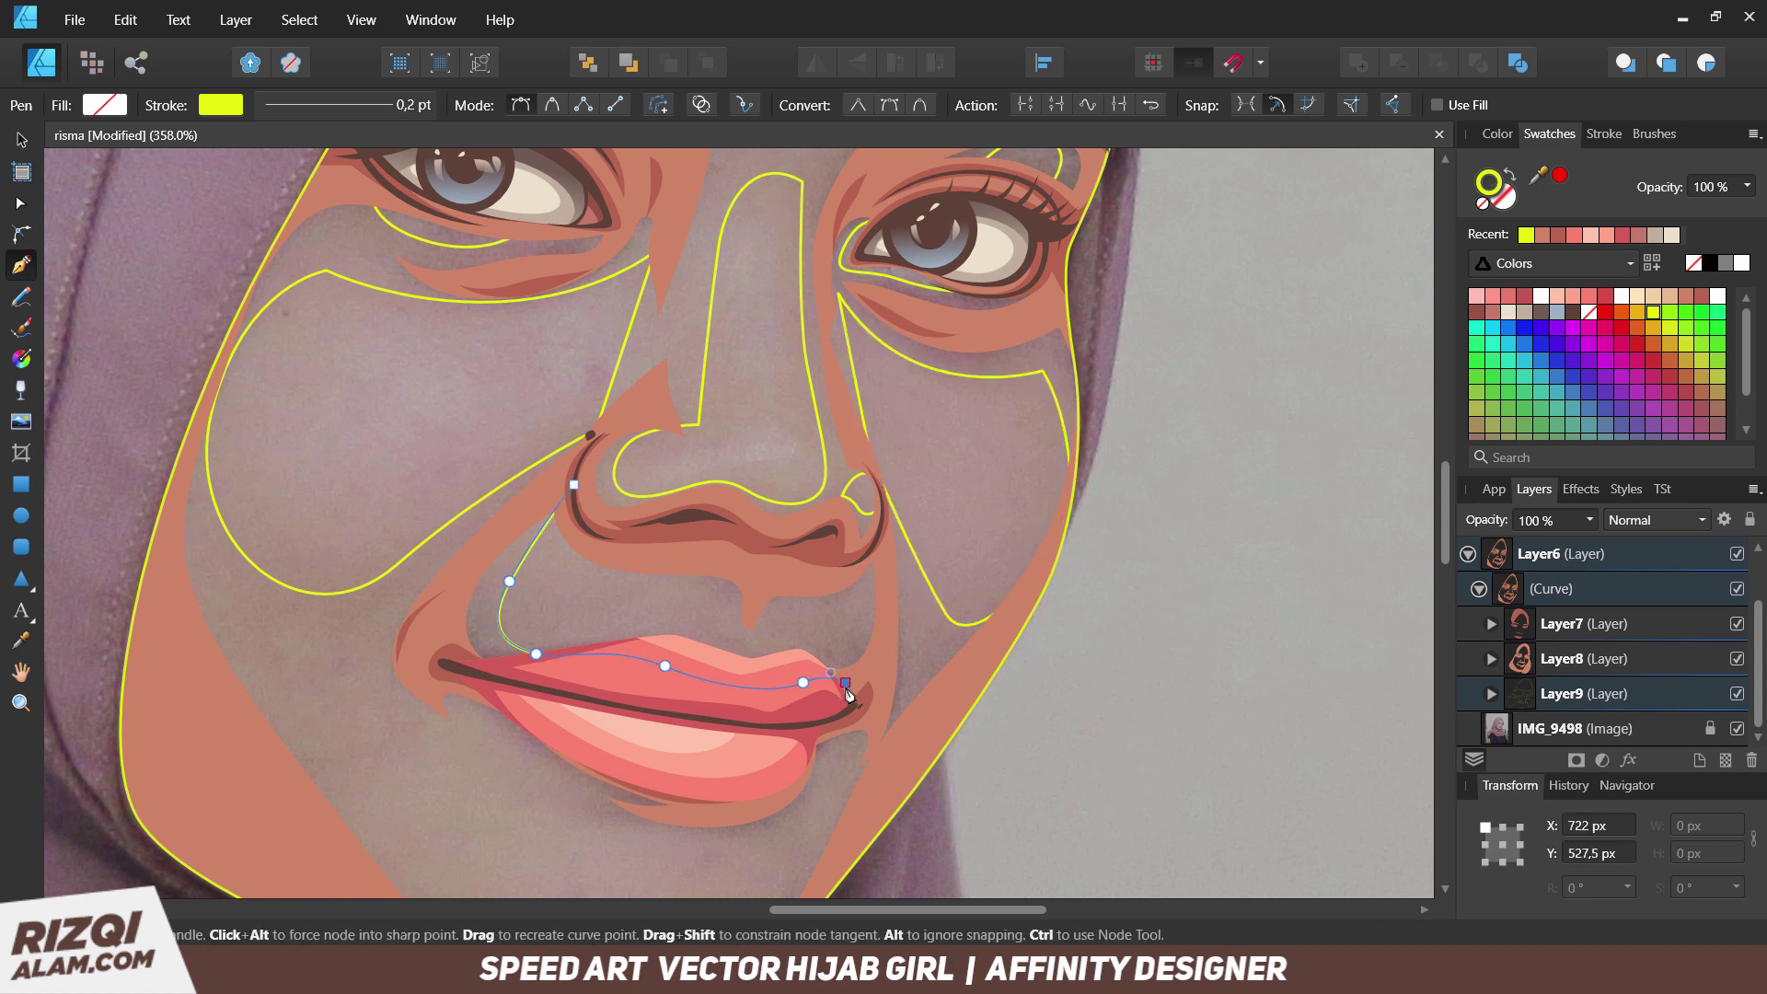
left_click(813, 583)
left_click(725, 570)
left_click(417, 680)
scroll(545, 607, "down", 5)
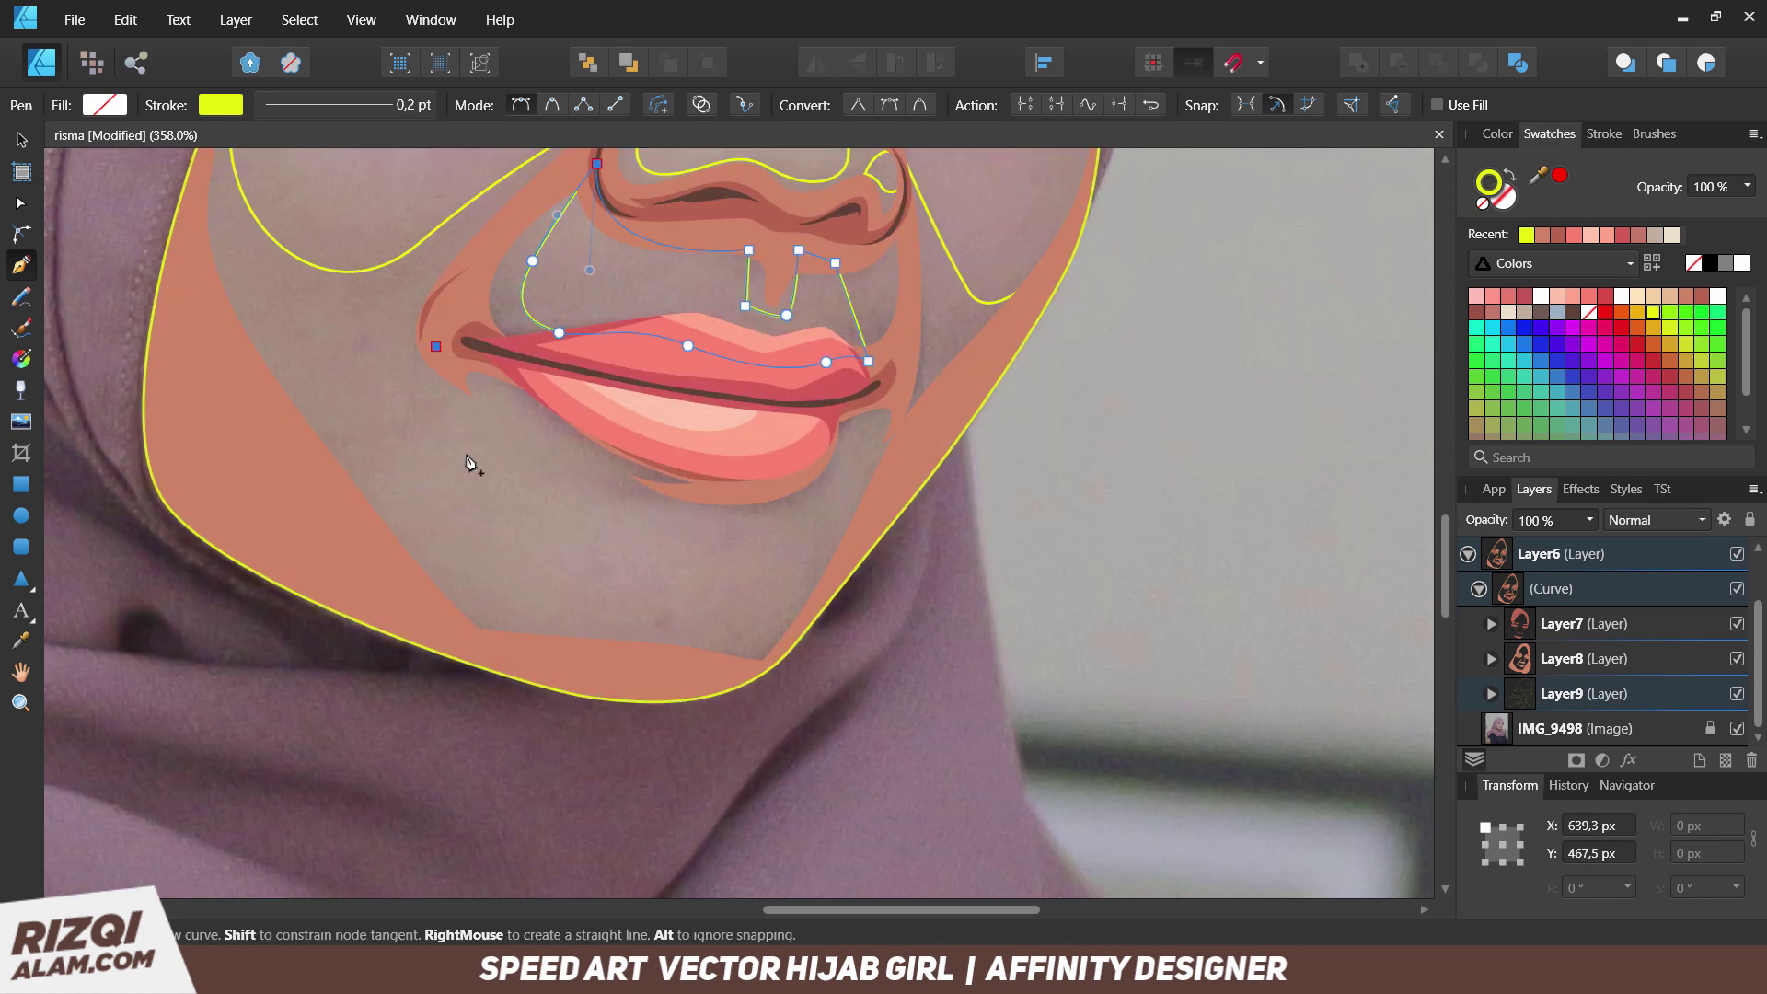
Trace a closed outline around the chin and jaw.
left_click(436, 346)
left_click_drag(451, 498, 478, 587)
left_click_drag(684, 658, 822, 655)
left_click(824, 493)
left_click(689, 504)
left_click(520, 415)
Add a new Layer10 and drag it into Layer9 in the Layers panel.
left_click(435, 346)
scroll(736, 515, "up", 8)
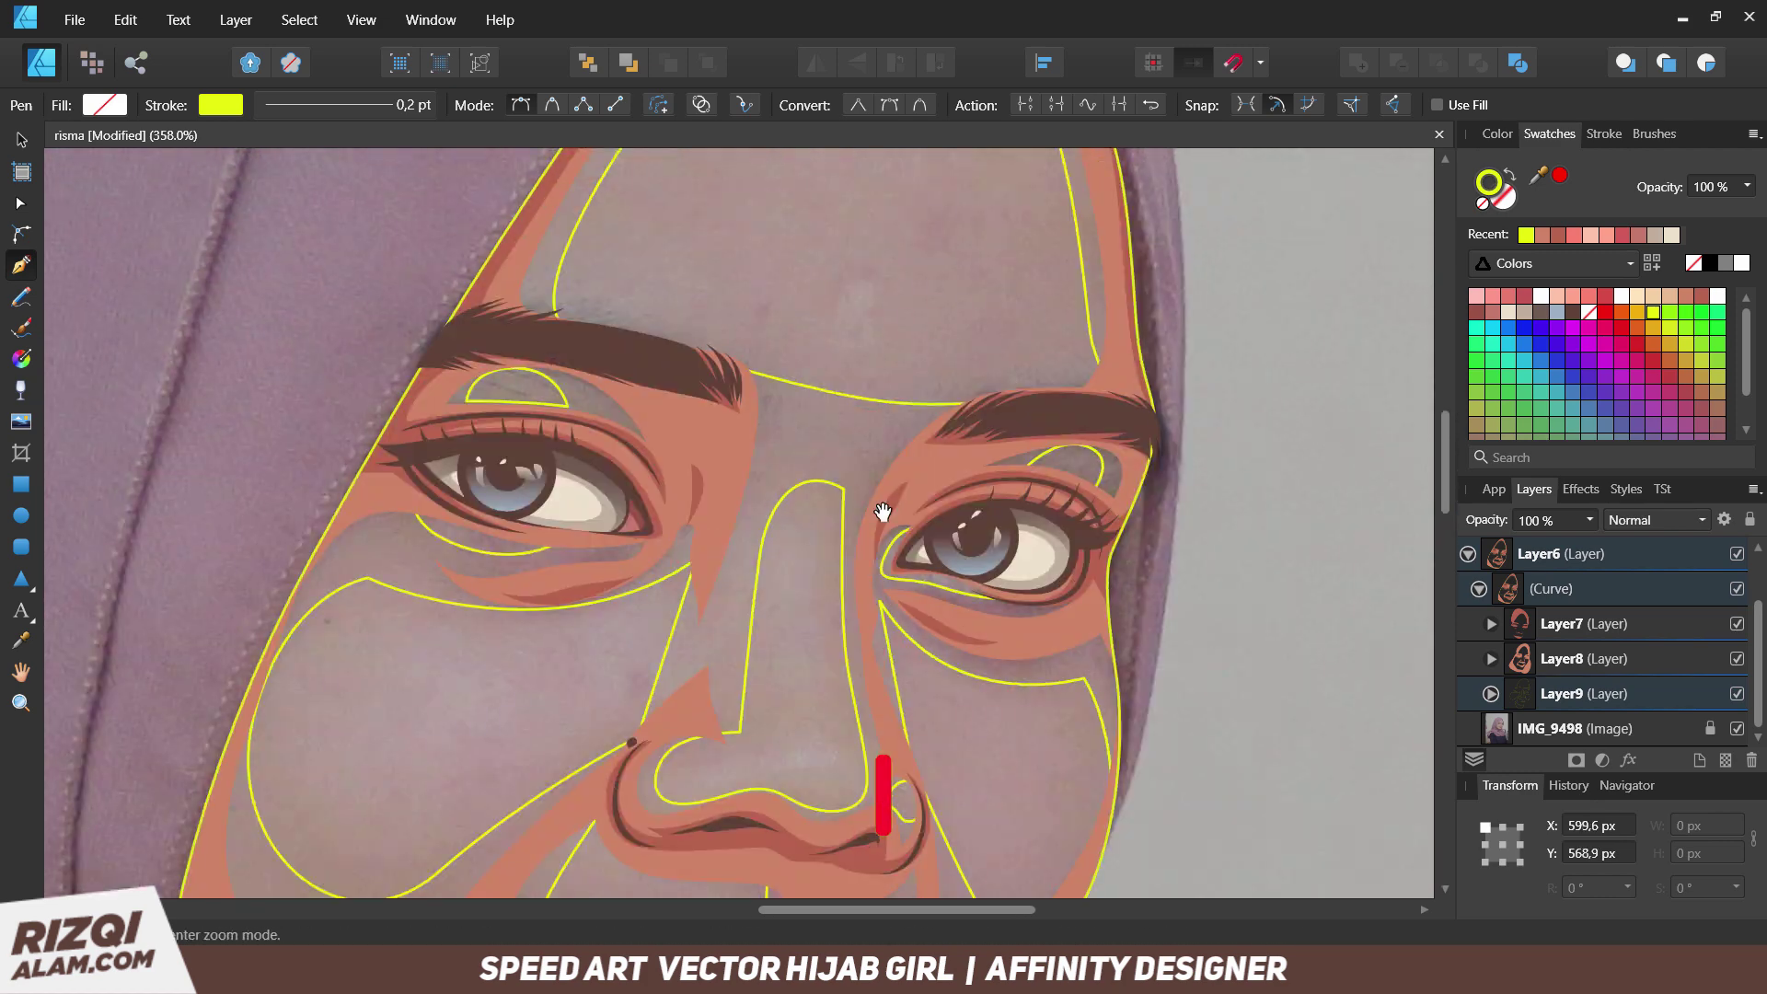
left_click(1699, 760)
left_click_drag(1595, 664, 1592, 696)
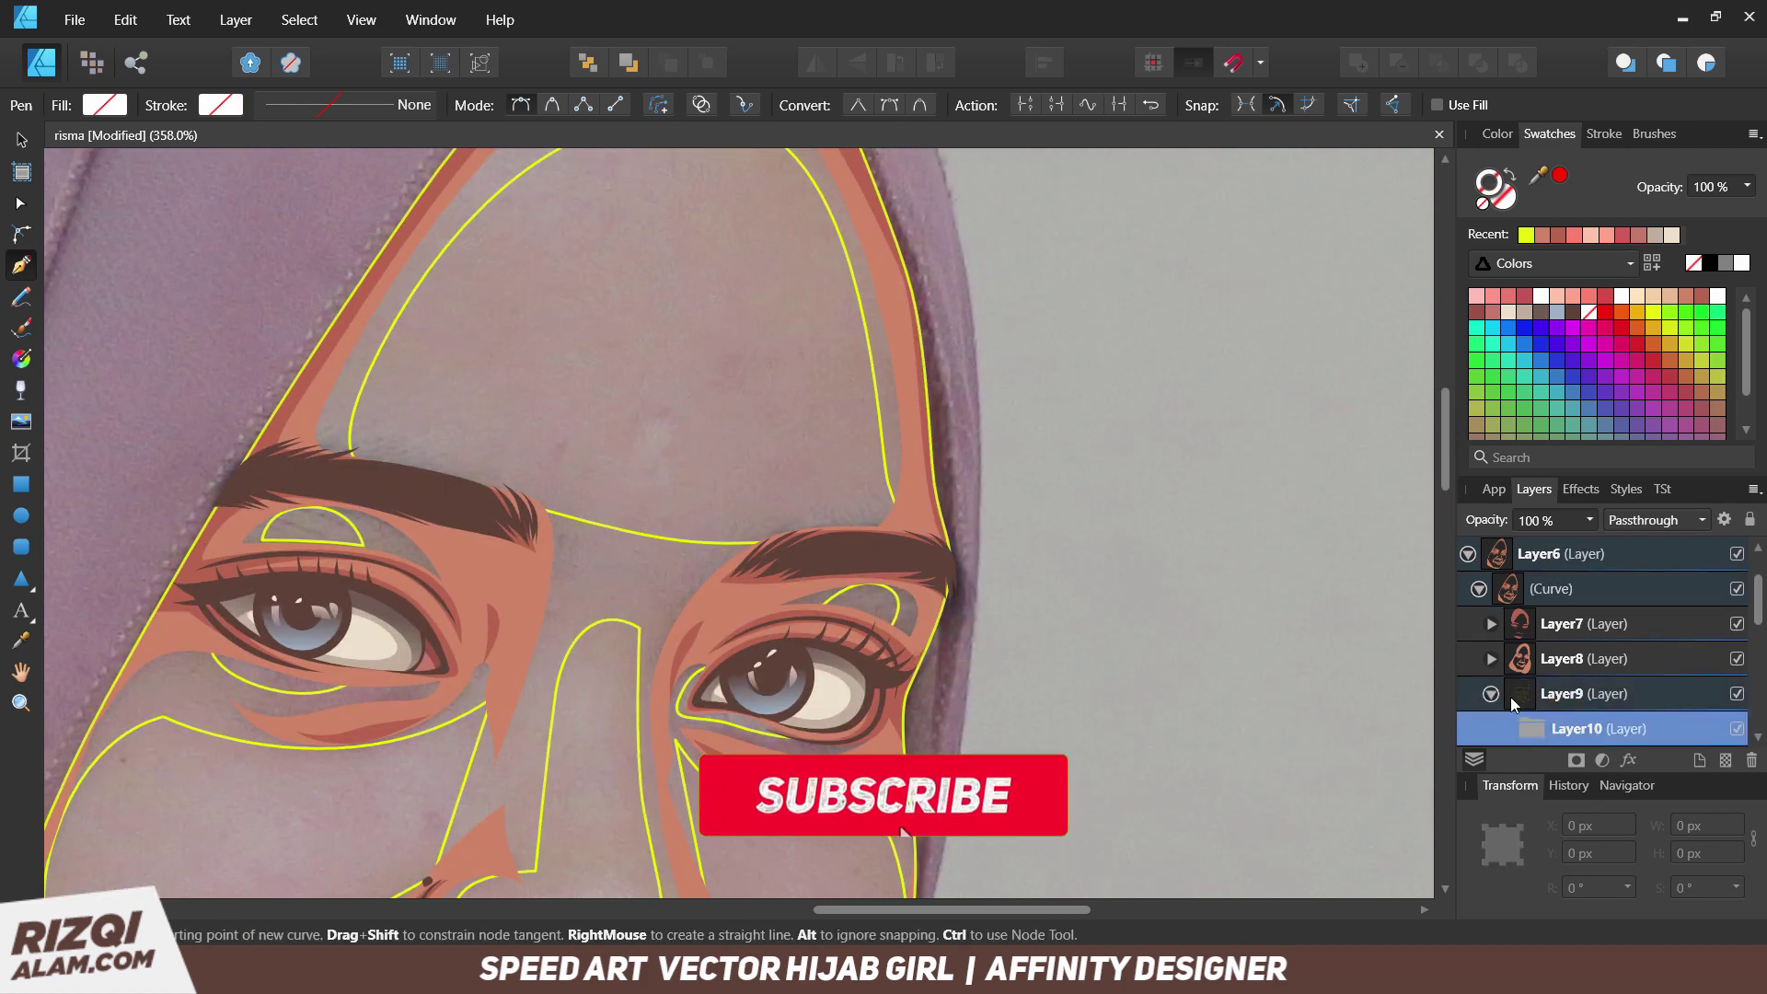
key("v")
scroll(405, 637, "up", 2)
Draw a closed outline down the nose bridge and around the nose bottom.
key("p")
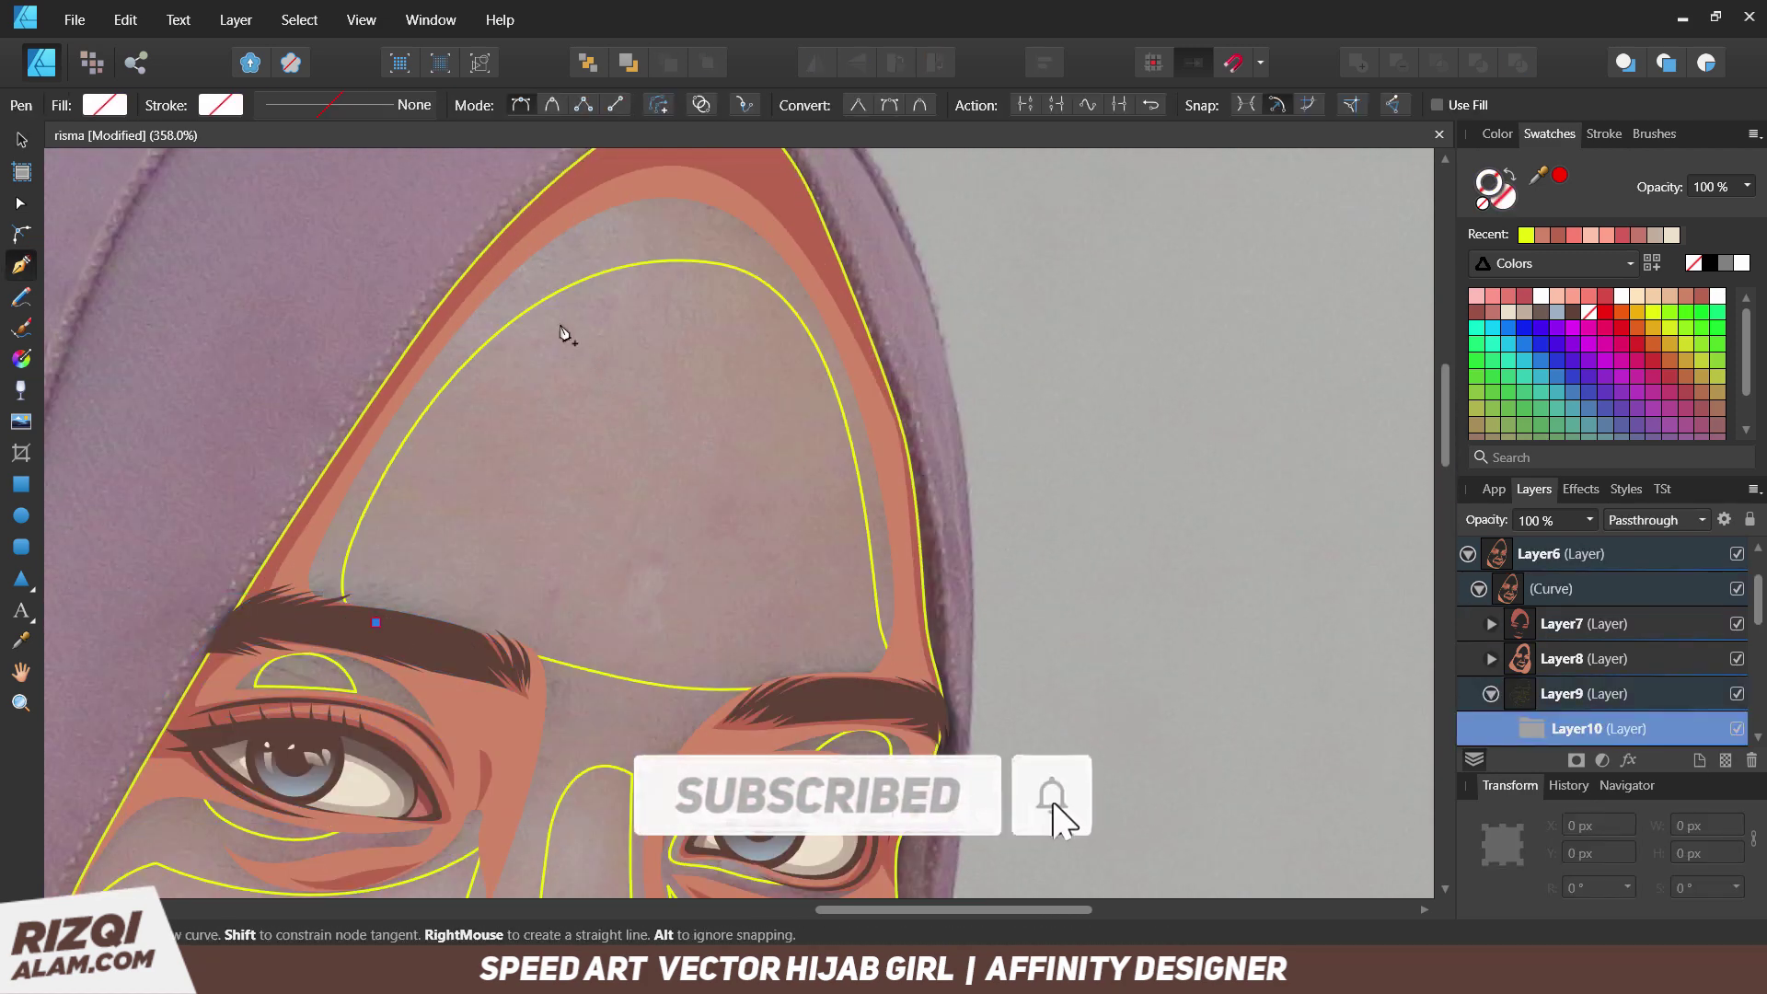
left_click(579, 764)
scroll(736, 552, "down", 5)
left_click_drag(752, 507, 753, 518)
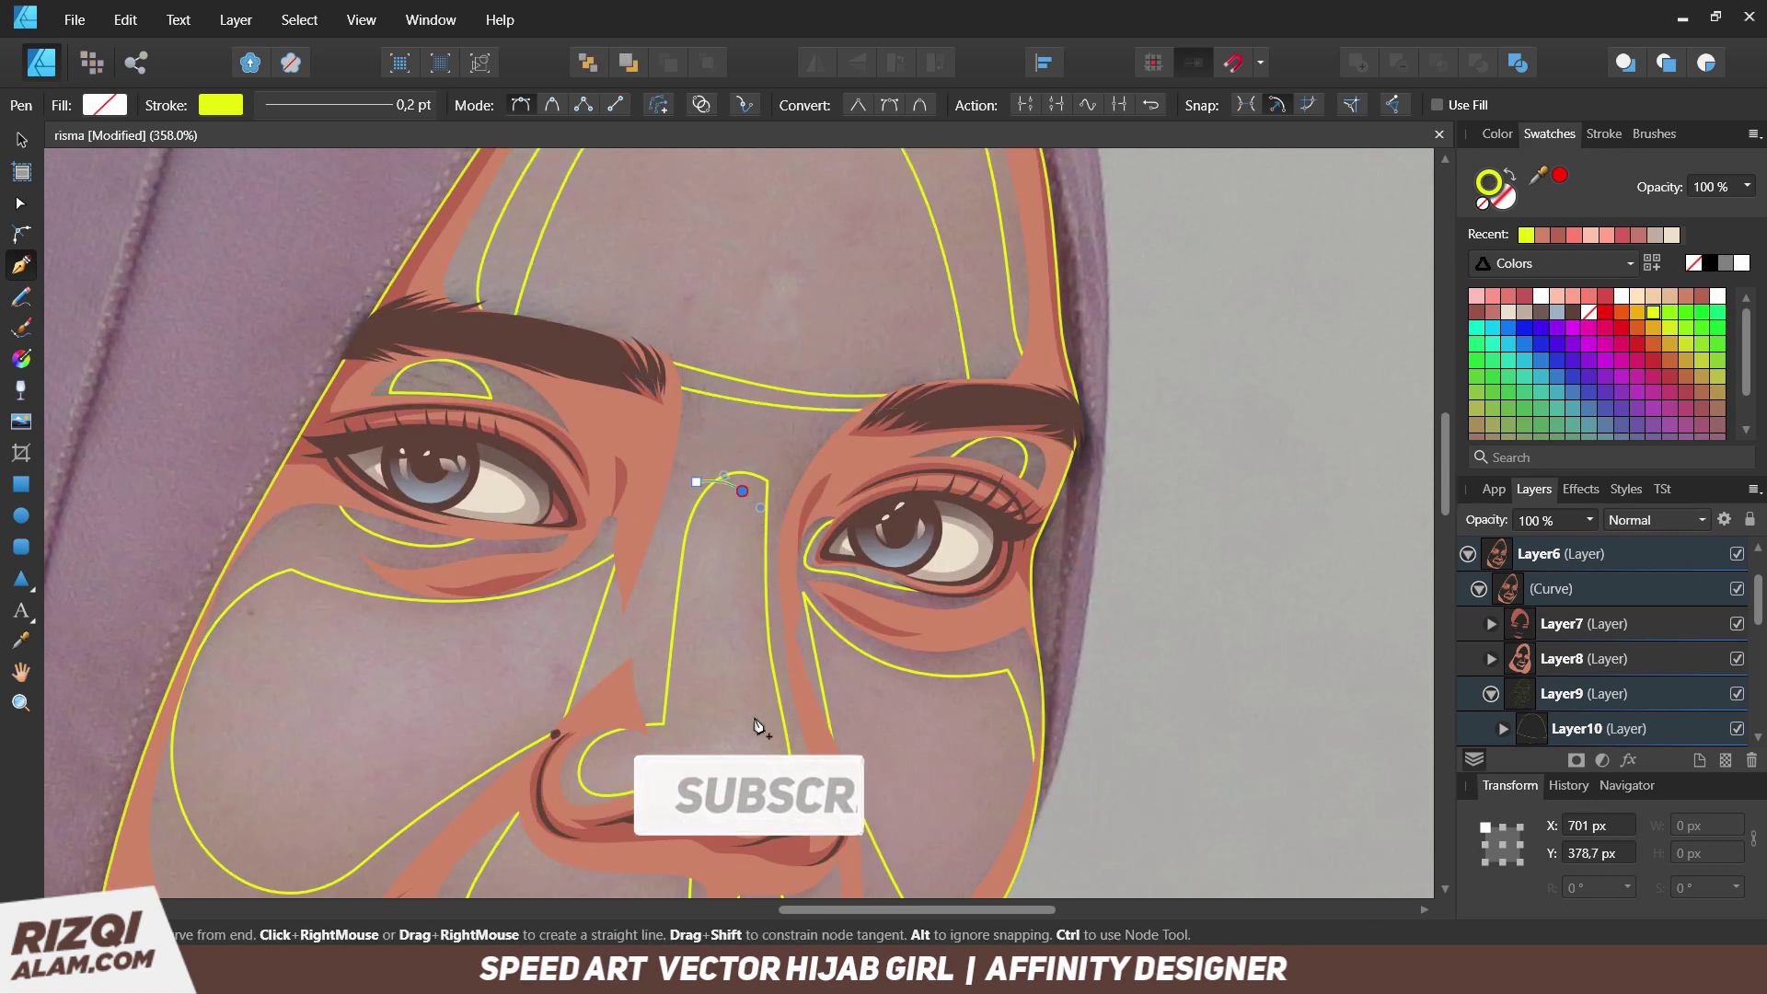
mouse_move(772, 714)
left_mouse_down()
mouse_move(781, 760)
mouse_move(701, 799)
left_mouse_up()
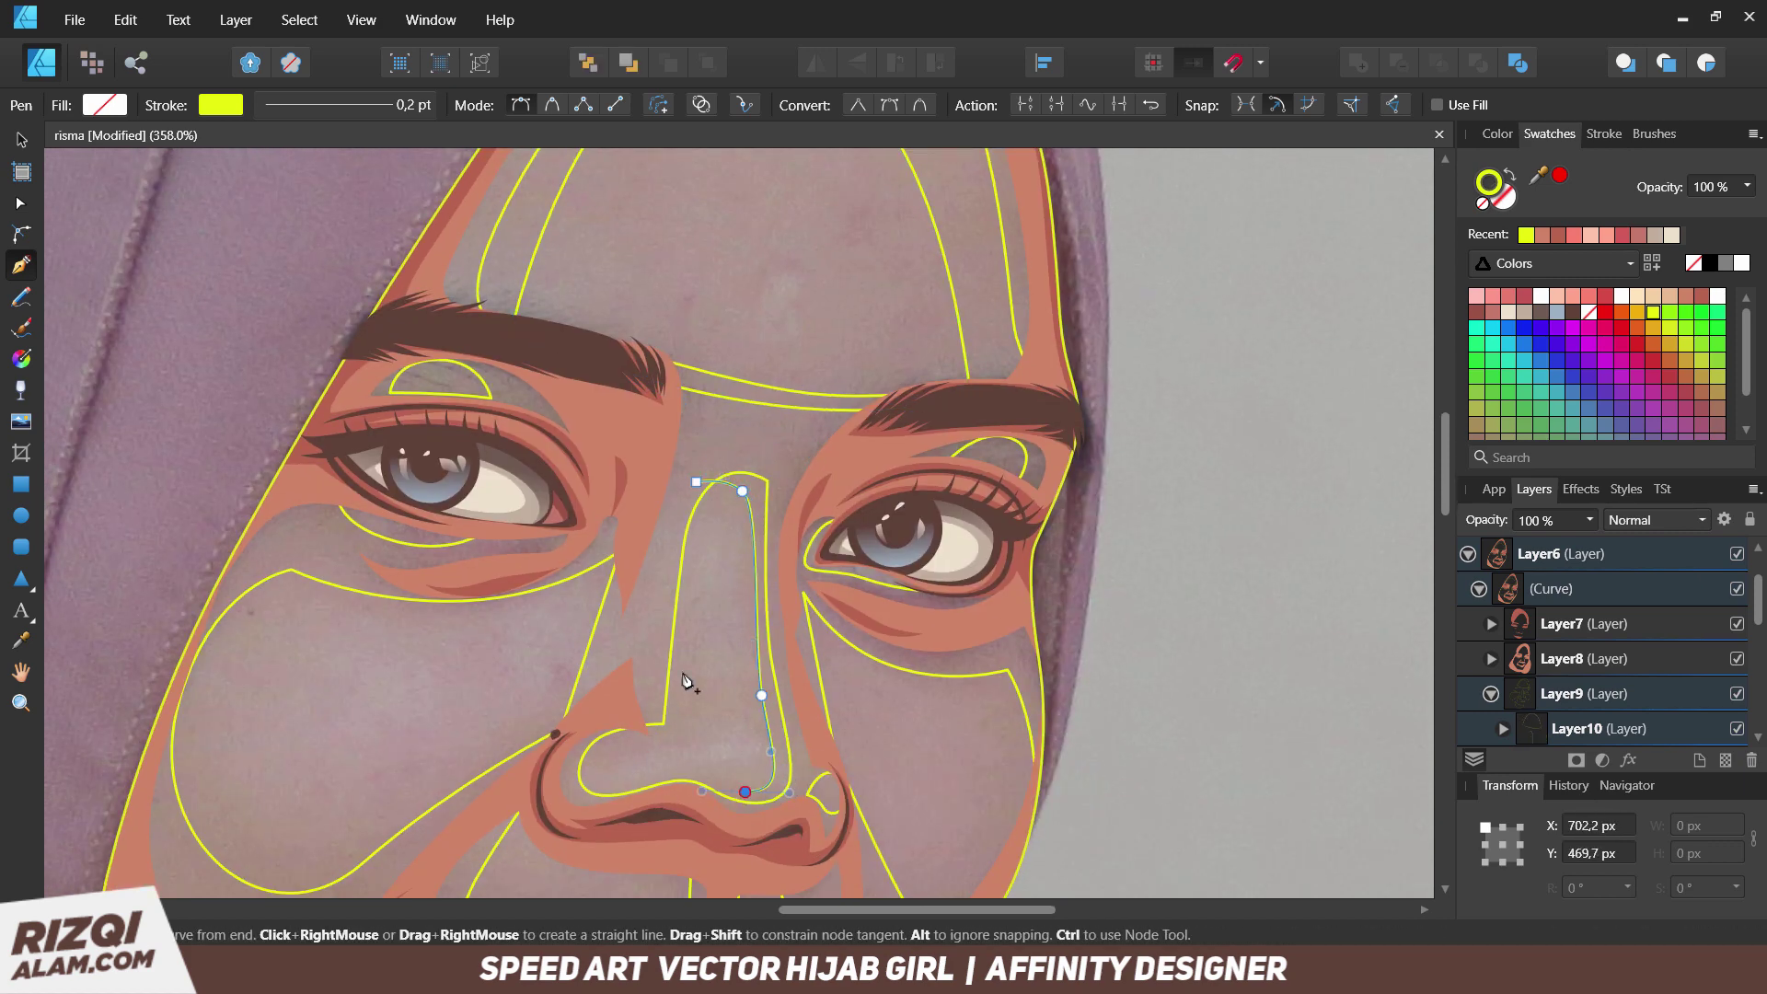
left_click_drag(683, 647, 688, 544)
left_click(696, 482)
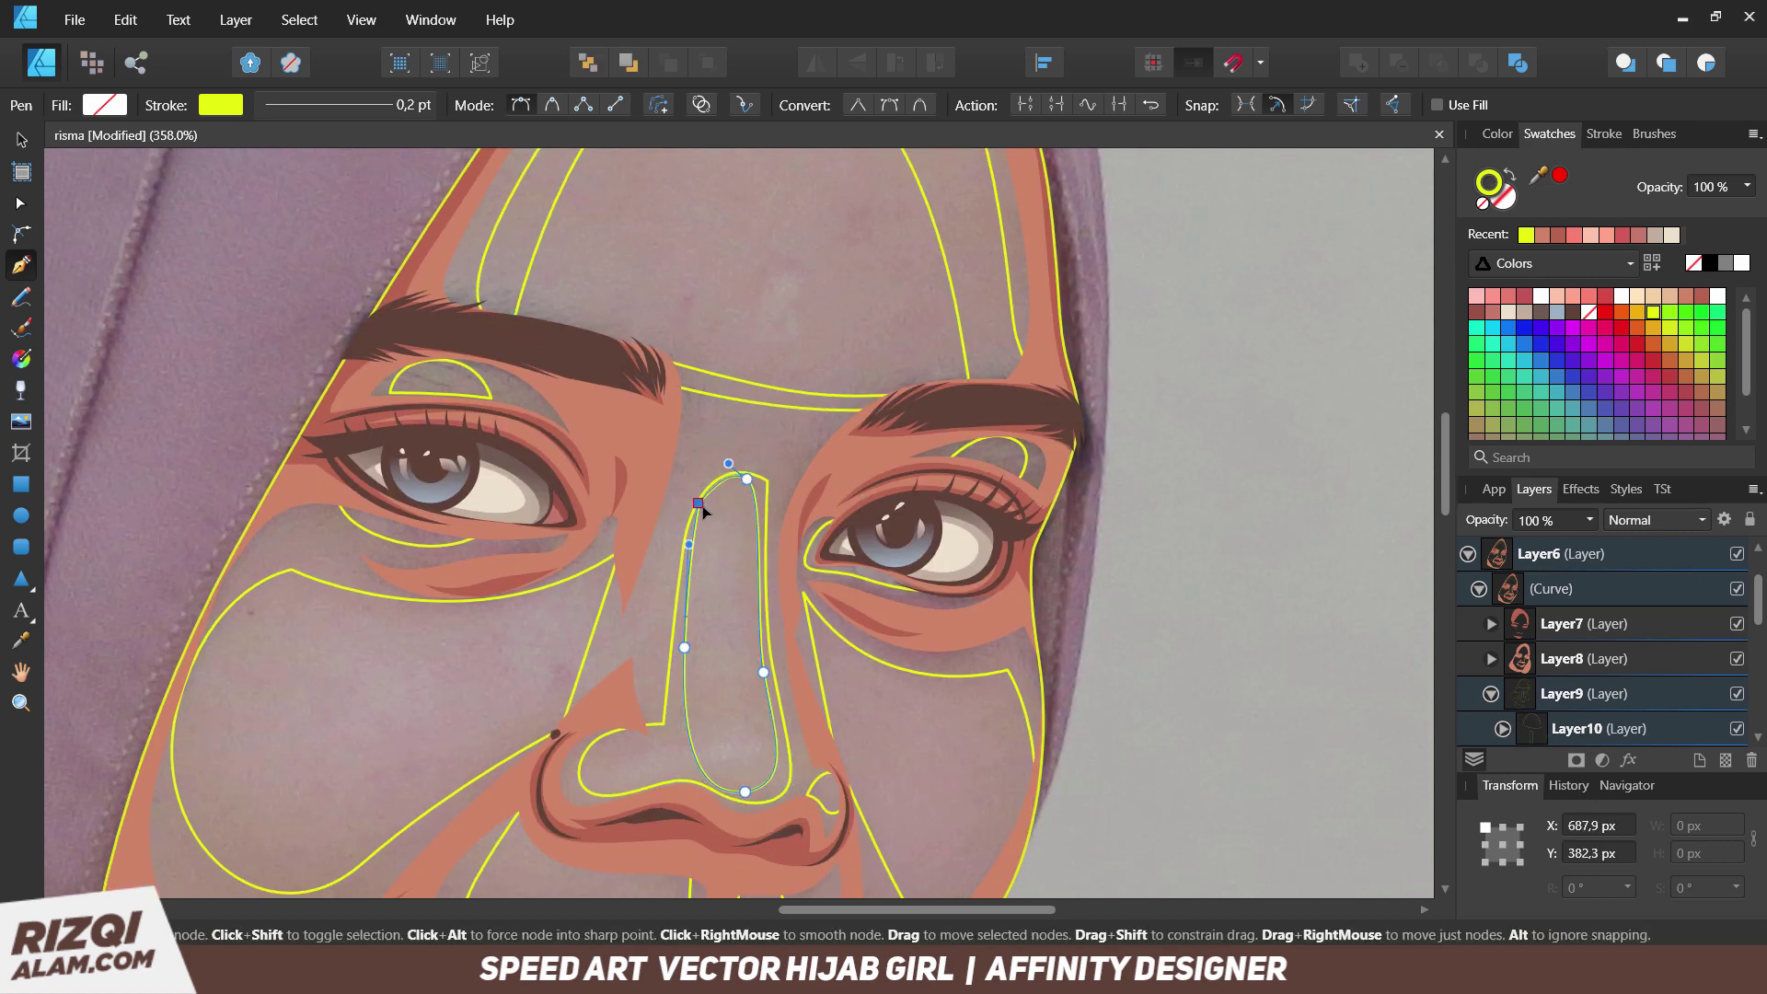
Outline the left nostril and the left cheek highlight as closed shapes.
mouse_move(610, 787)
left_mouse_down()
mouse_move(625, 803)
mouse_move(690, 793)
left_mouse_up()
left_click(656, 750)
left_click(610, 787)
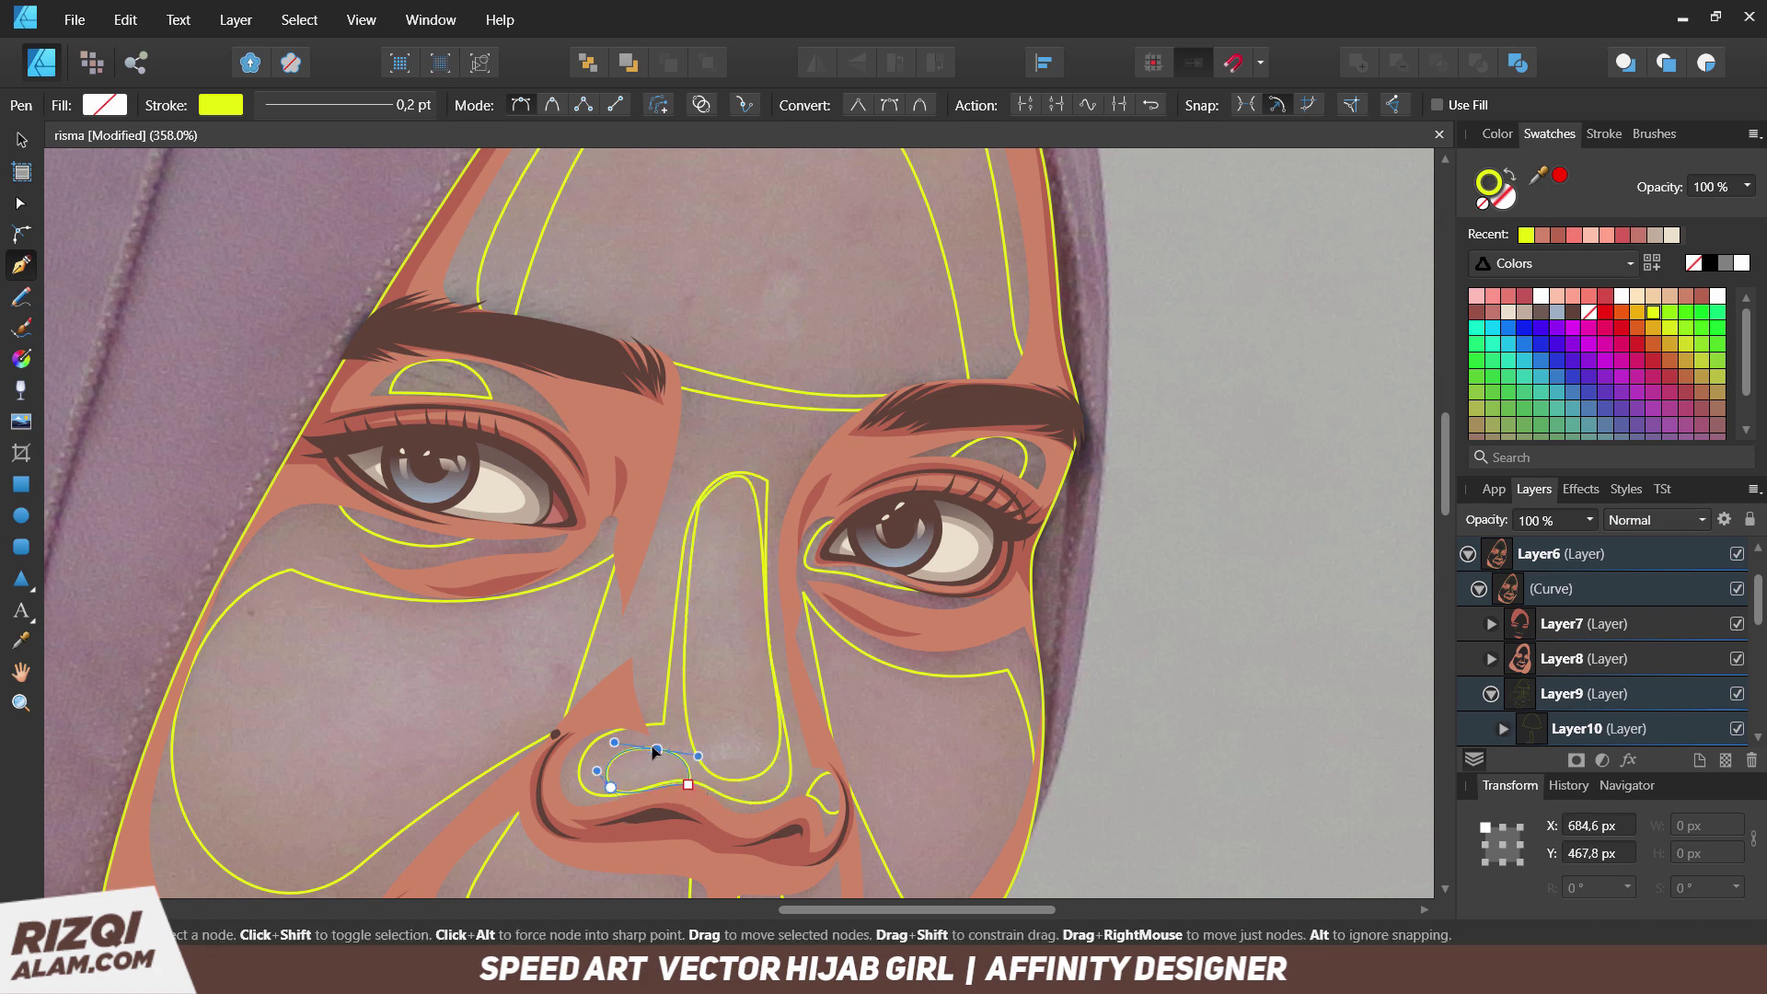
left_click(608, 543)
left_click(353, 570)
left_click(247, 755)
left_click(504, 769)
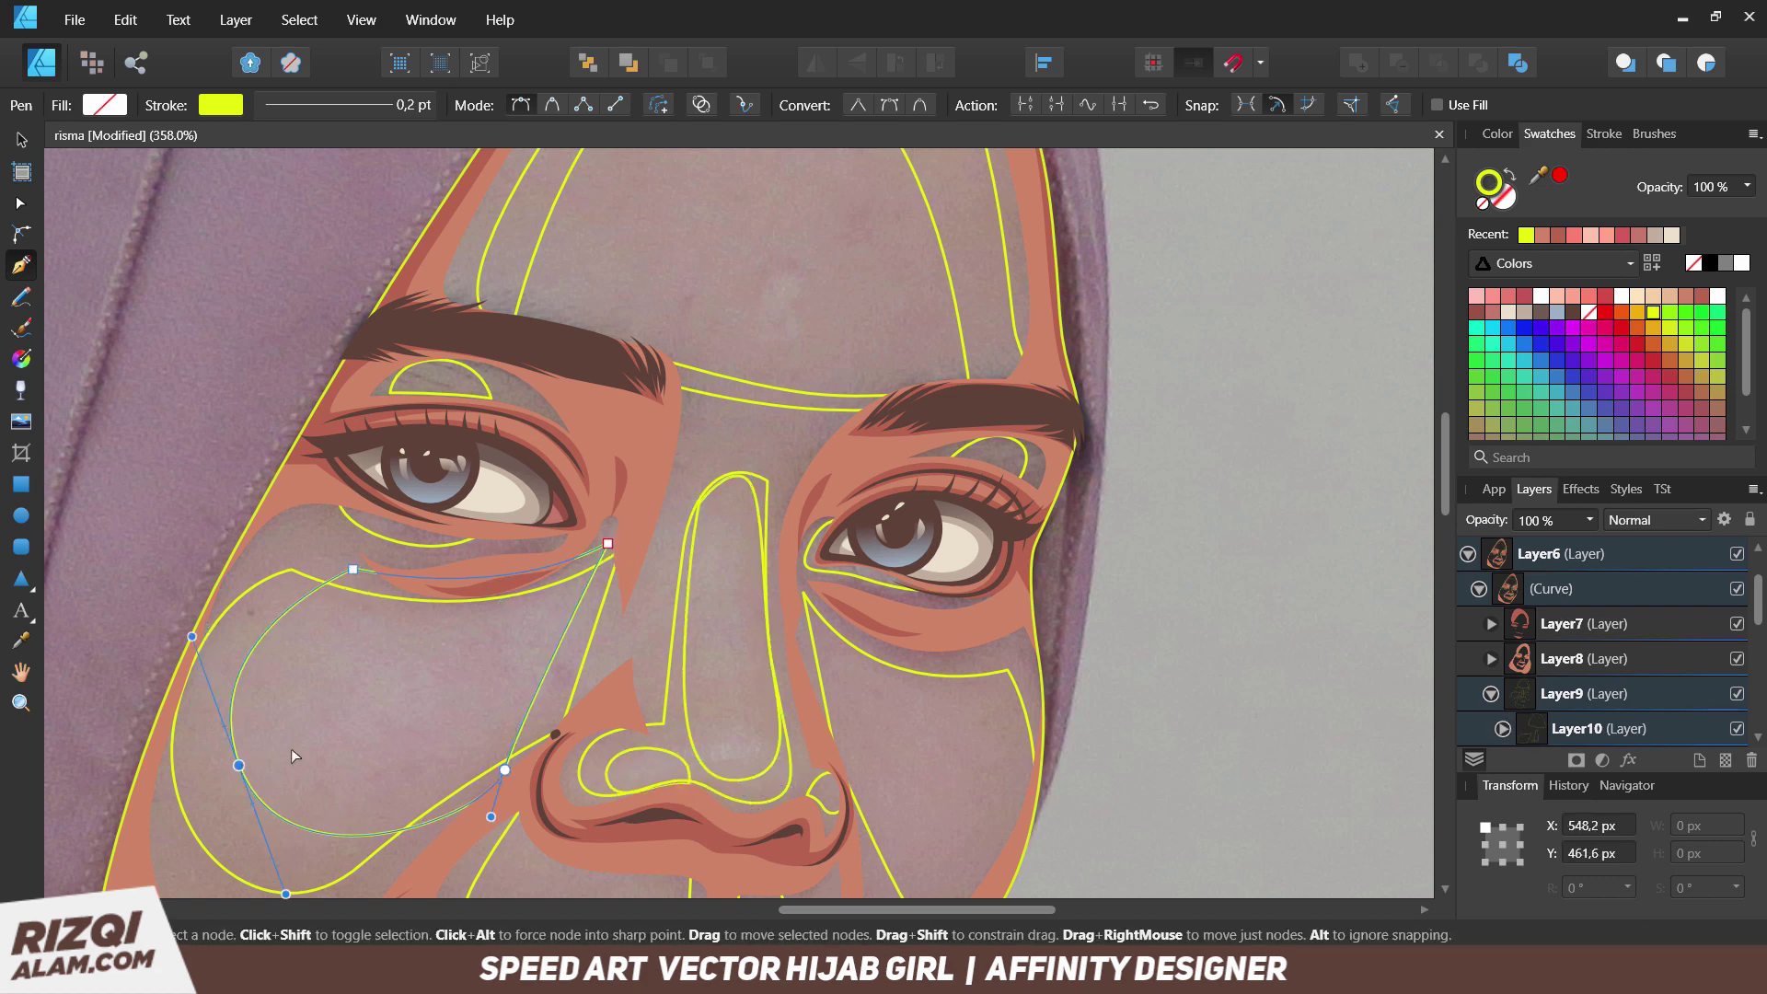
left_click(608, 543)
Draw a curve running down the side of the nose toward the upper lip.
left_click(821, 603)
scroll(828, 708, "down", 2)
scroll(829, 709, "right", 2)
left_click(716, 650)
left_click(828, 709)
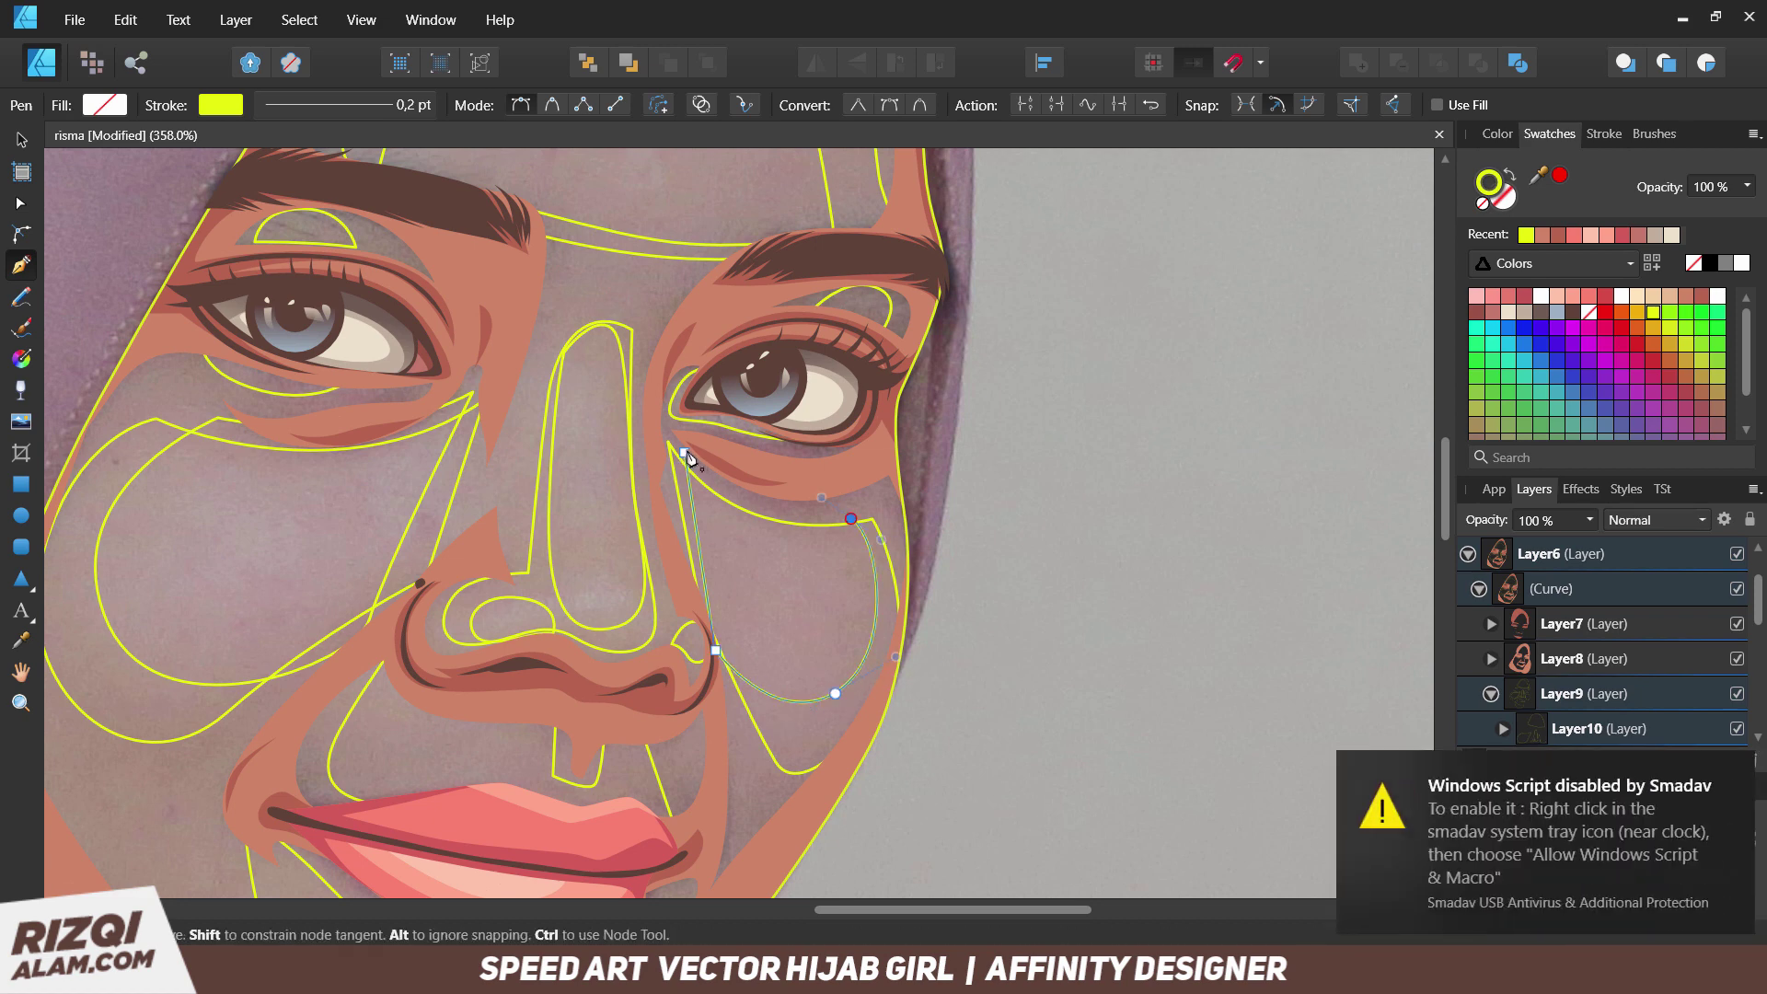
scroll(815, 591, "down", 2)
scroll(816, 591, "left", 3)
left_click_drag(836, 697, 803, 655)
Start paths near the upper lip and below the lip, adding a smooth chin node.
left_click(683, 549)
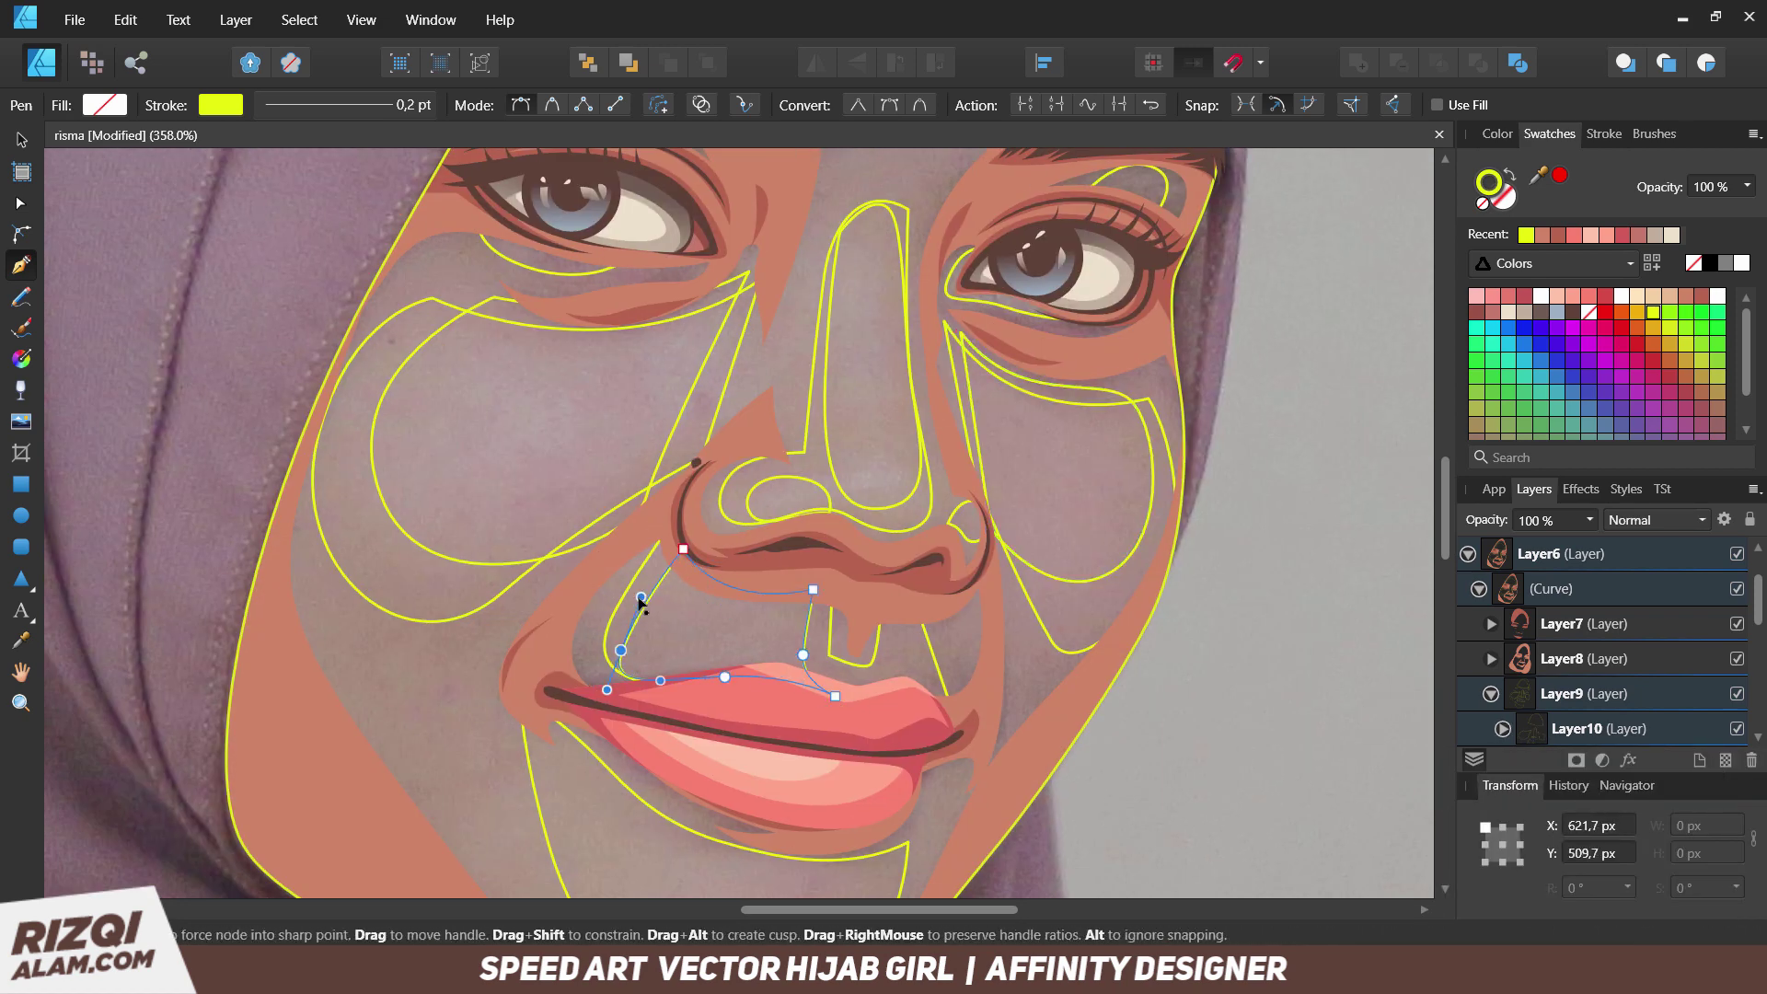
left_click(623, 785)
scroll(736, 736, "down", 3)
scroll(736, 737, "left", 2)
left_click_drag(858, 773, 991, 782)
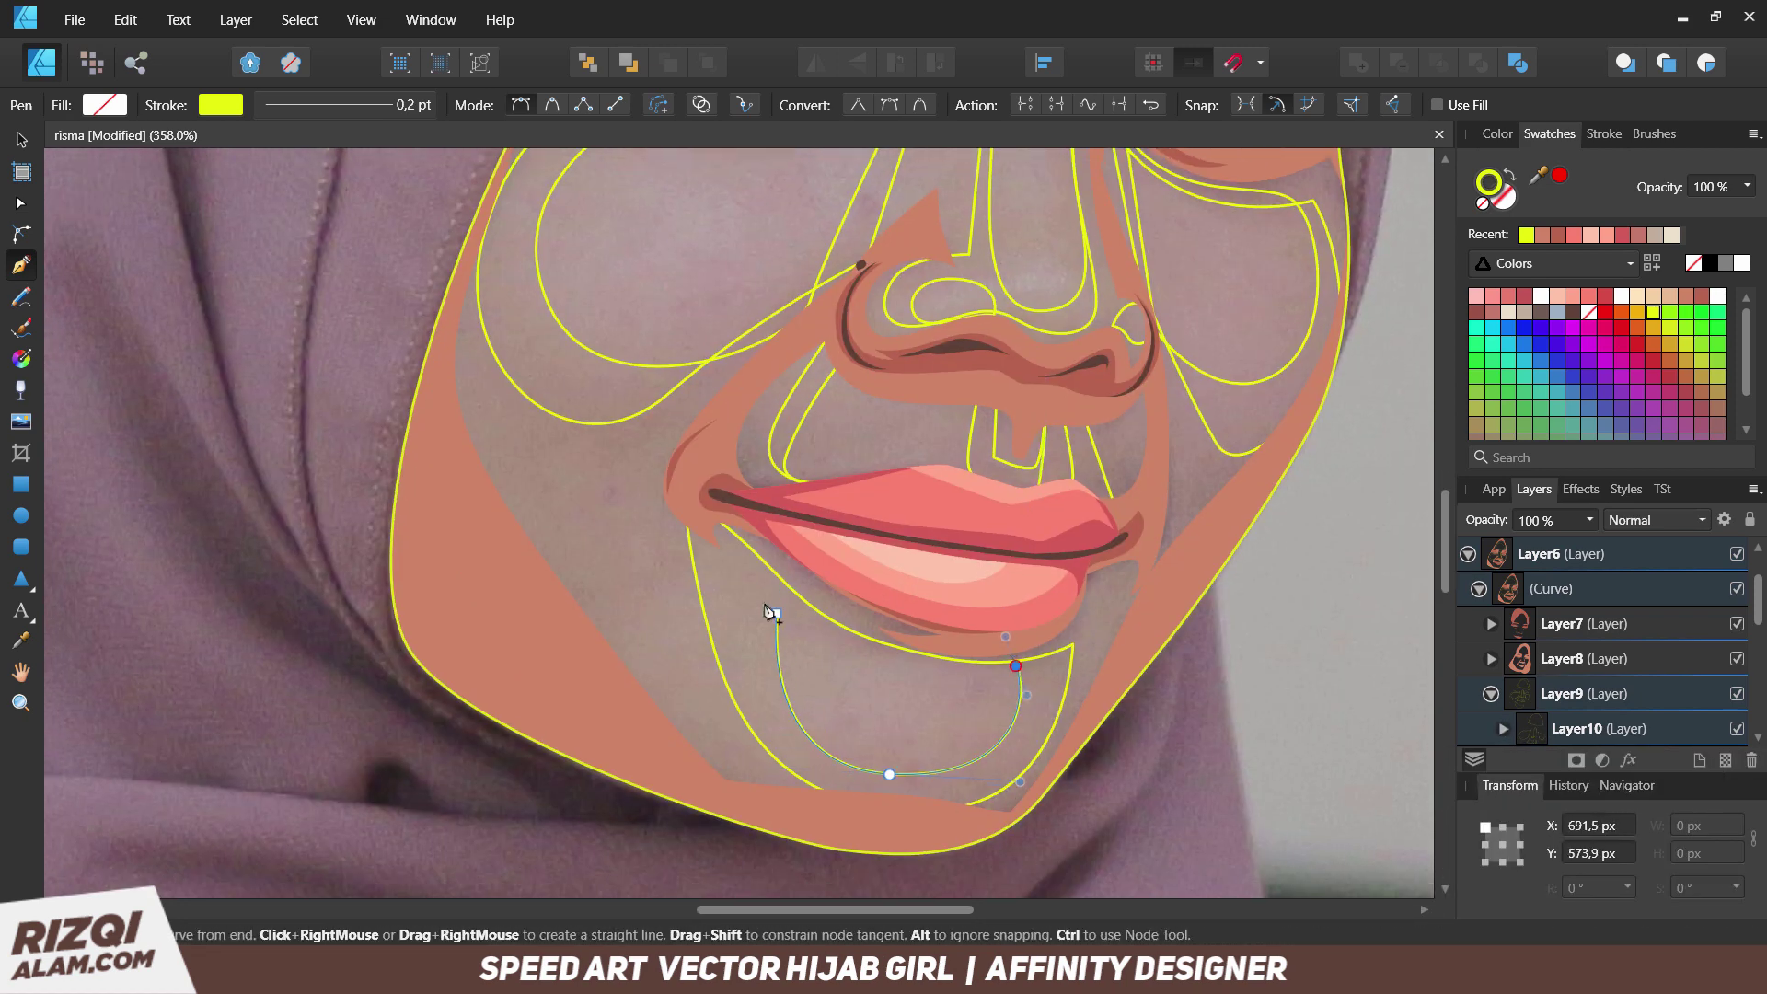
scroll(803, 685, "up", 4)
scroll(824, 612, "right", 3)
scroll(823, 613, "down", 2)
scroll(824, 613, "right", 2)
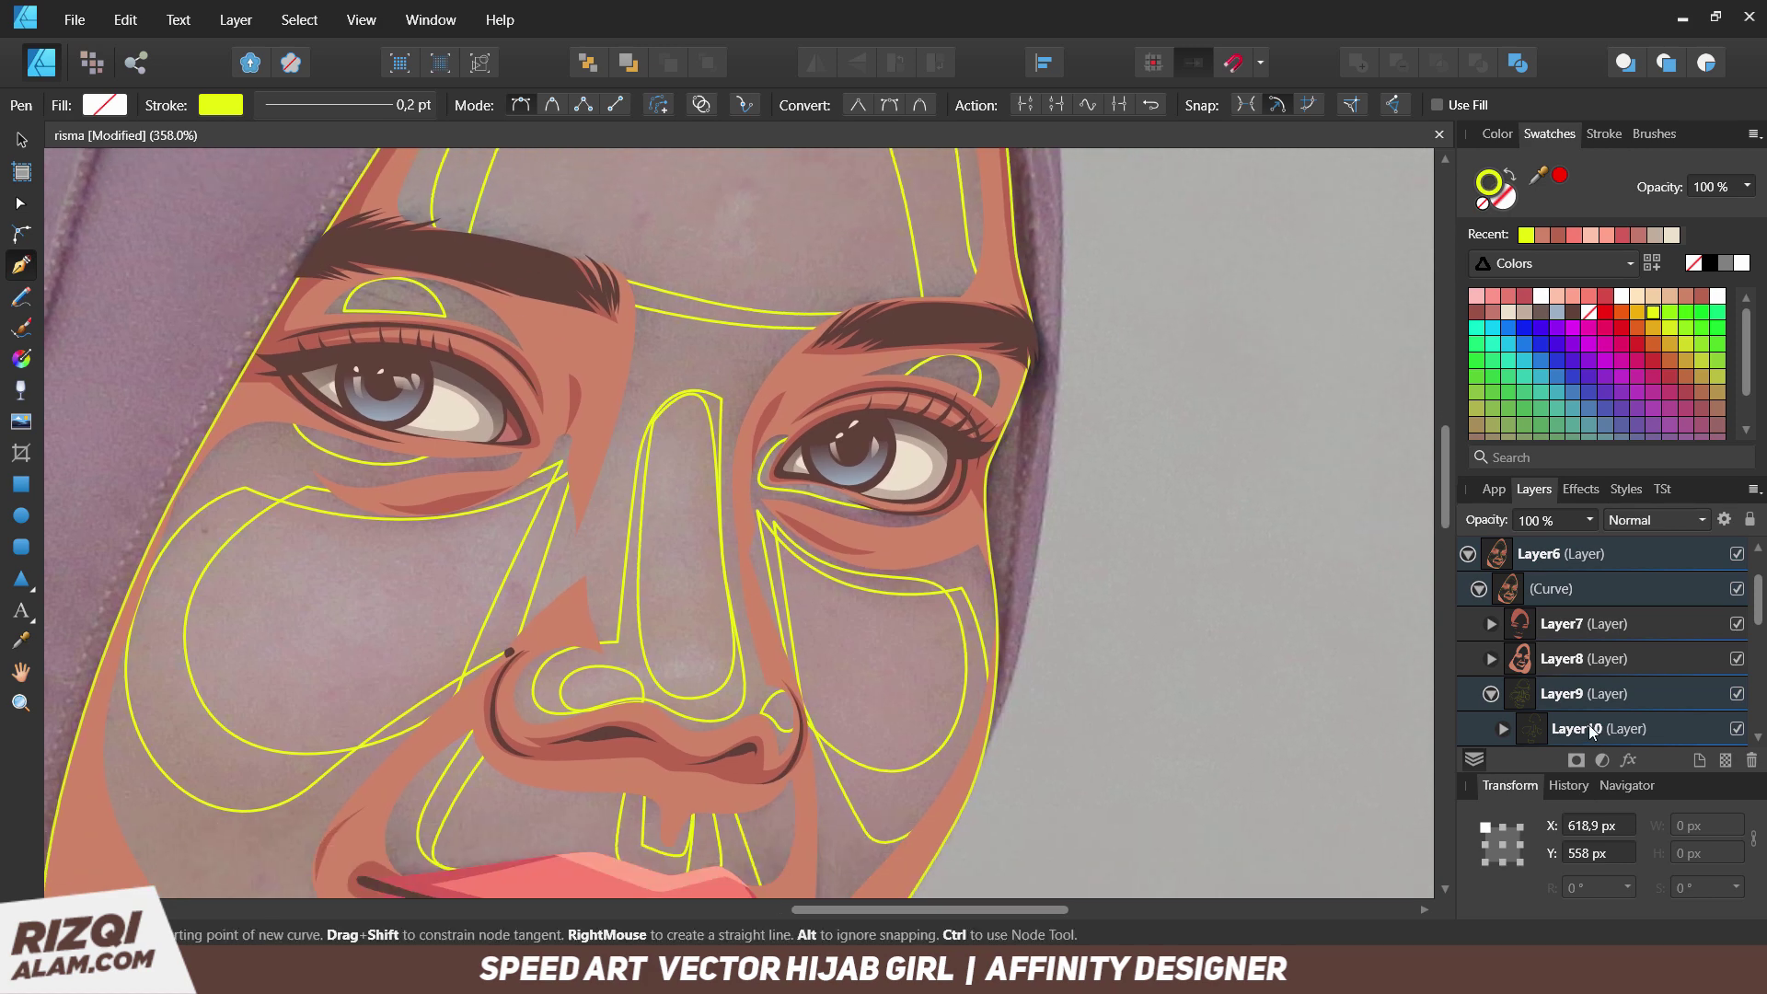
scroll(1516, 716, "down", 5)
Deselect the last curve and expand Layer10 to select its traced curves.
scroll(1506, 634, "up", 3)
scroll(1593, 679, "down", 5)
key("ctrl+d")
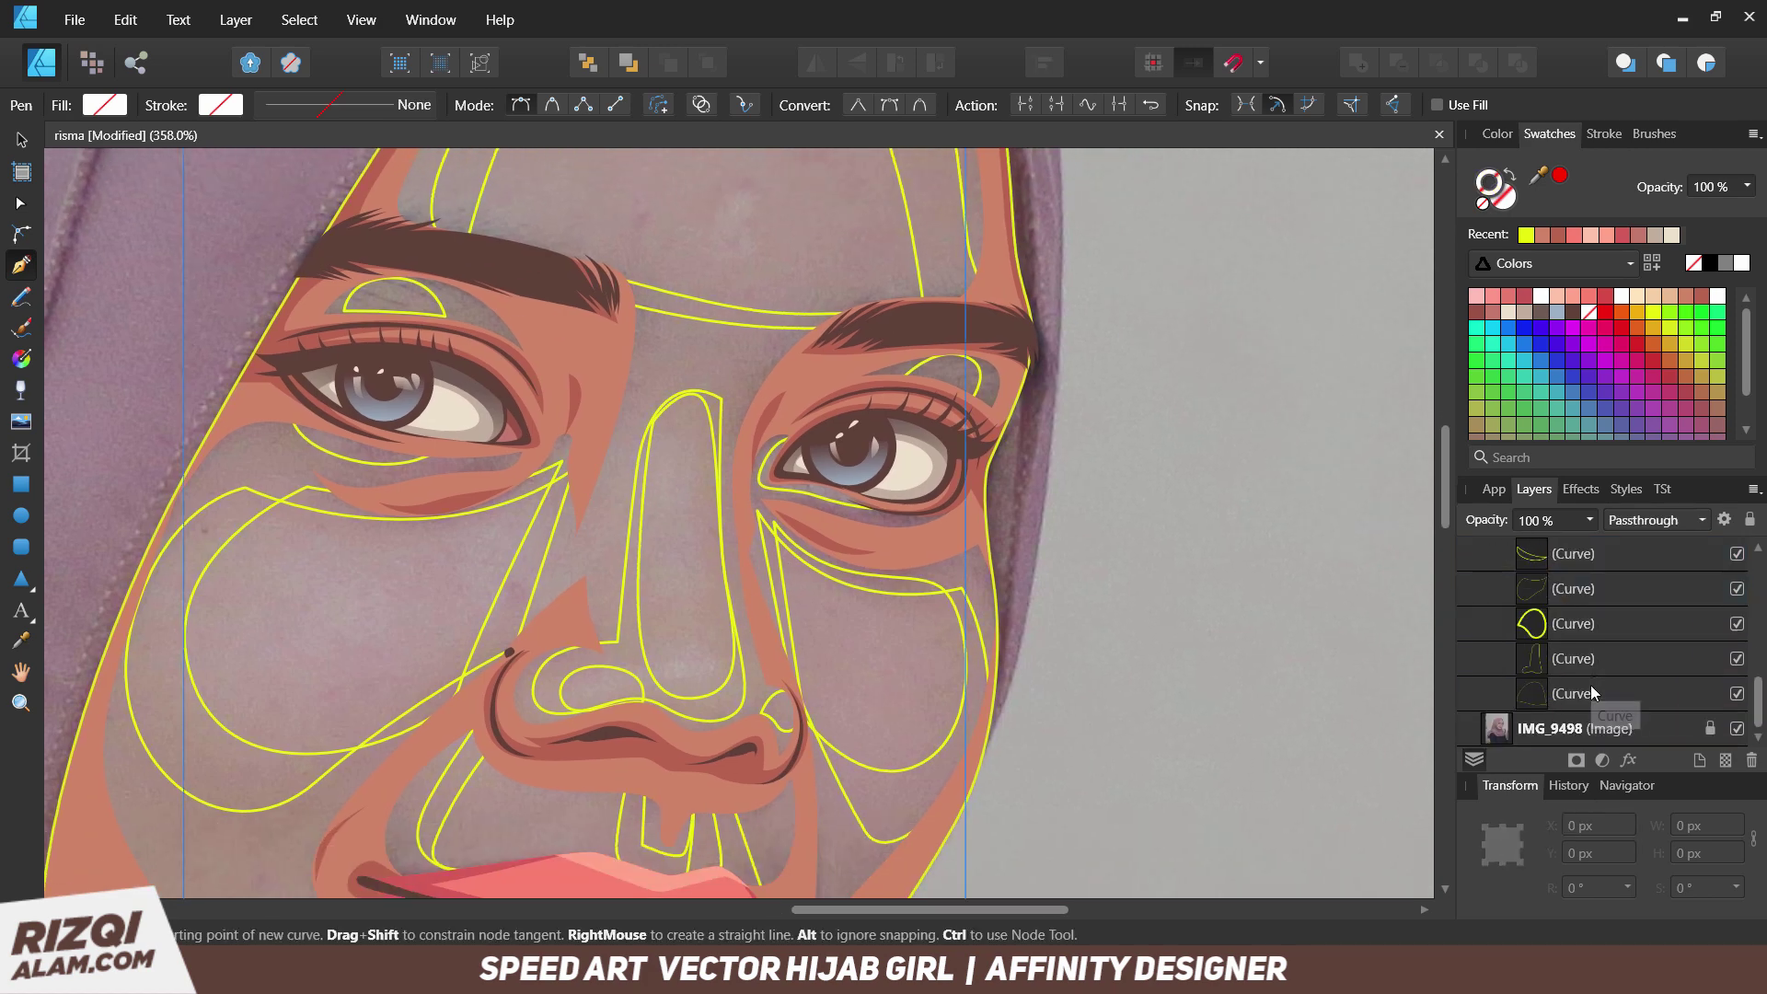
scroll(1593, 681, "up", 5)
left_click(1599, 626)
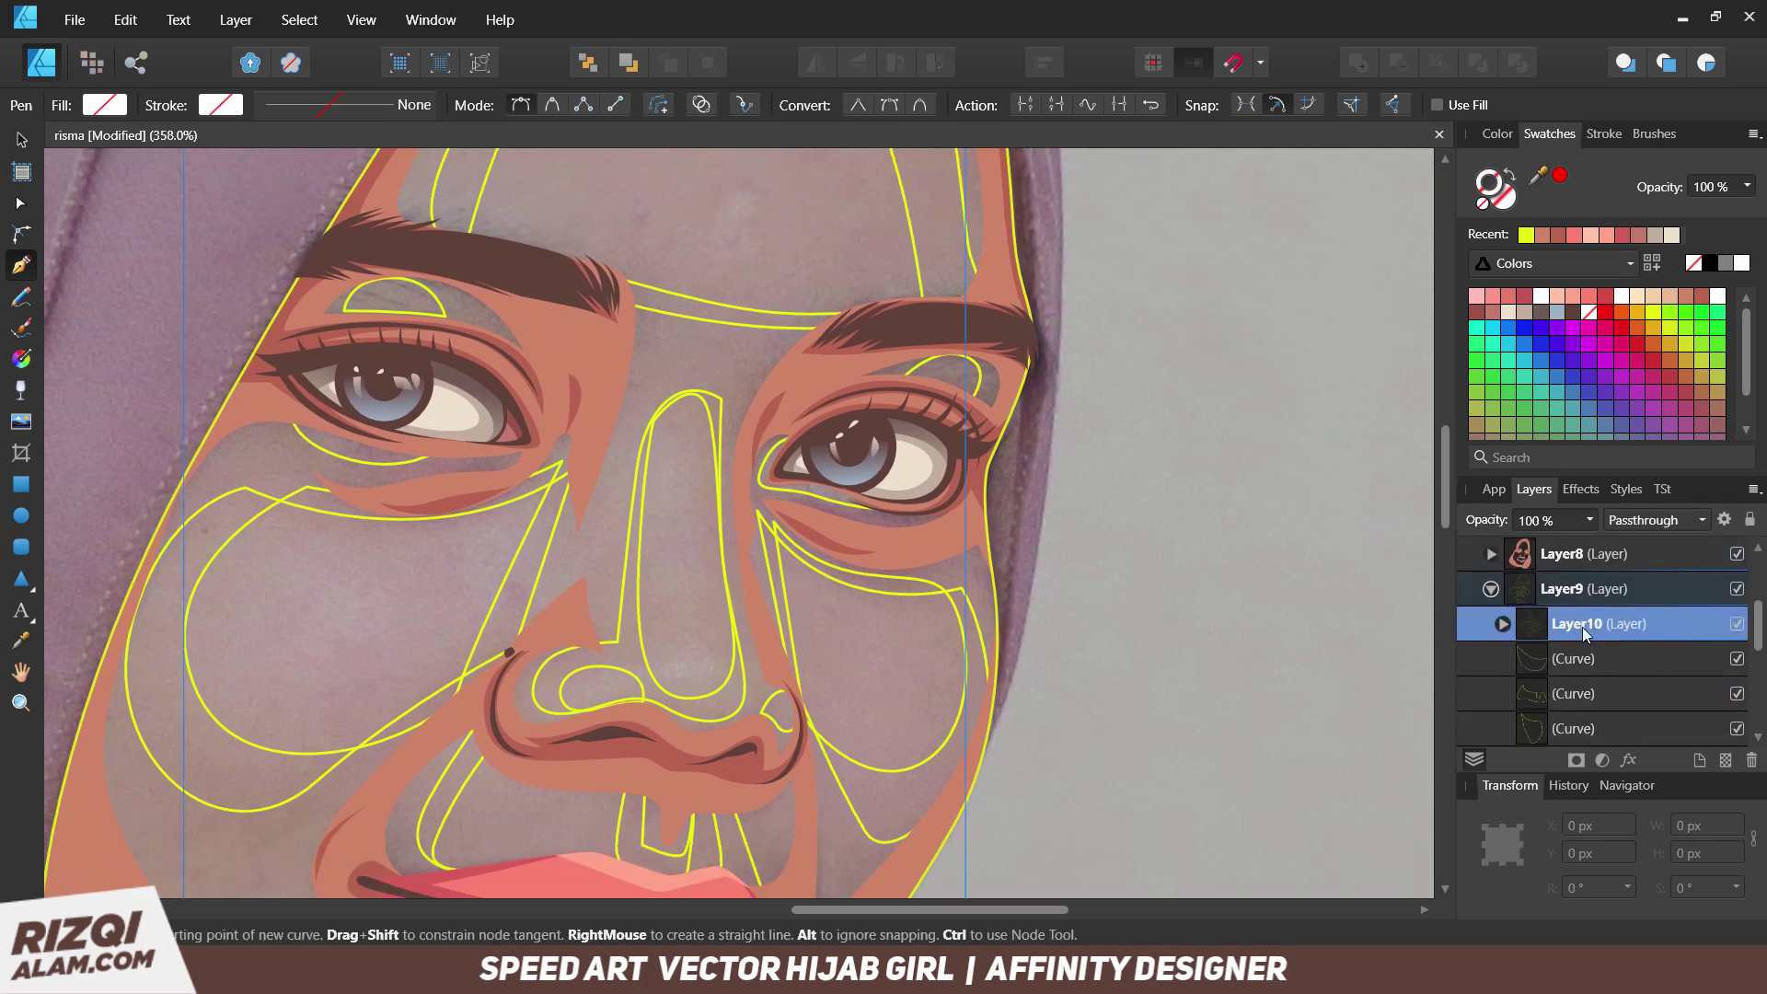
scroll(1582, 627, "down", 2)
left_click(1601, 697, "shift")
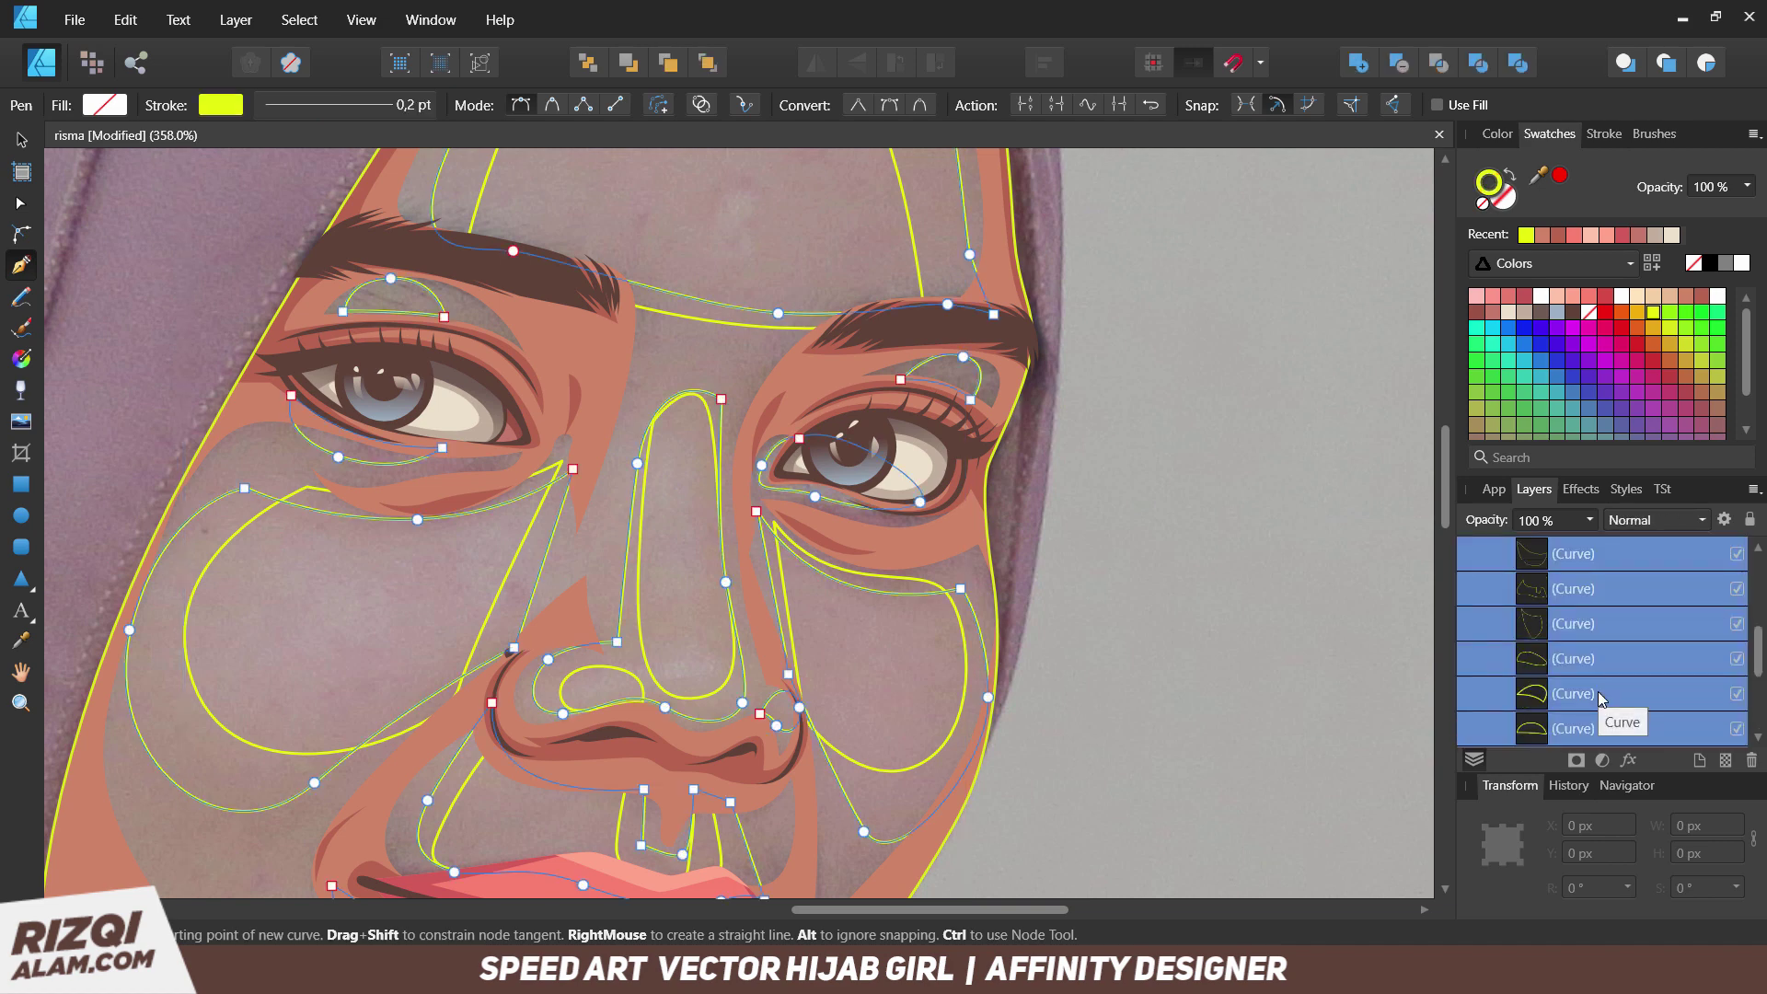
scroll(1601, 697, "up", 3)
left_click(1600, 659)
left_click(1502, 659)
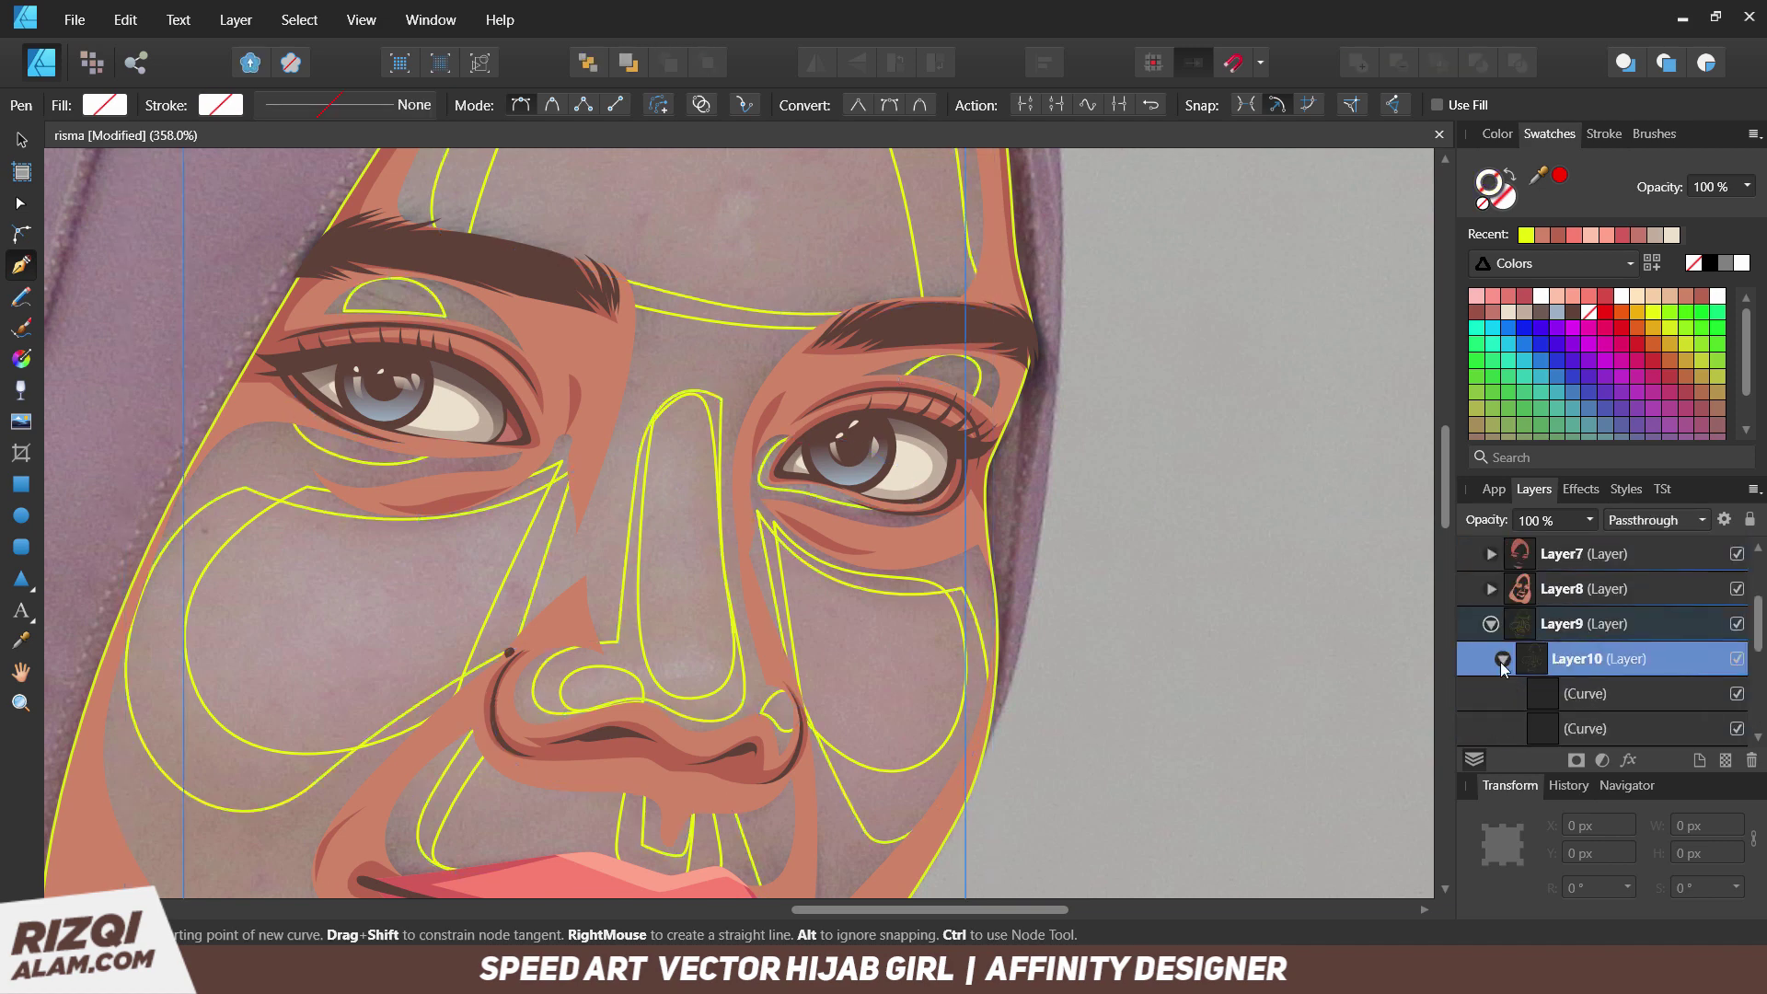
left_click(1604, 697)
Group all traced curves in Layer10 and combine them into one shape.
scroll(1590, 699, "down", 3)
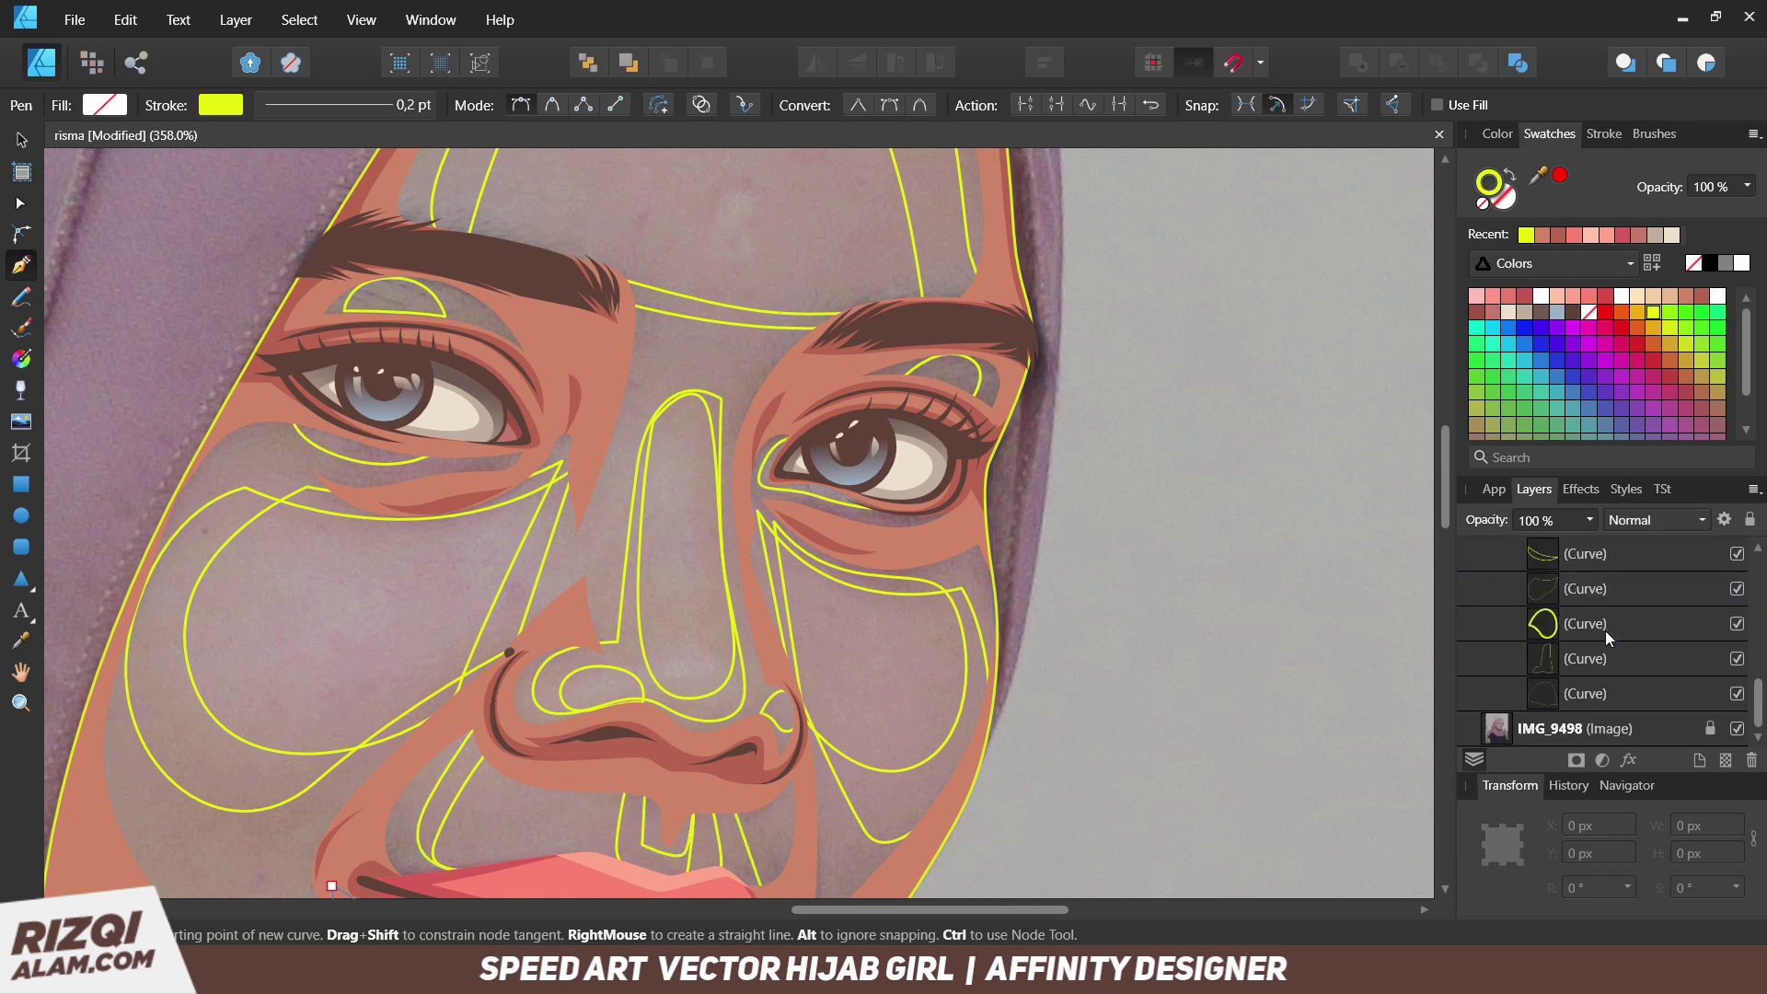
left_click(1605, 631, "shift")
key("ctrl+g")
left_click(1583, 629)
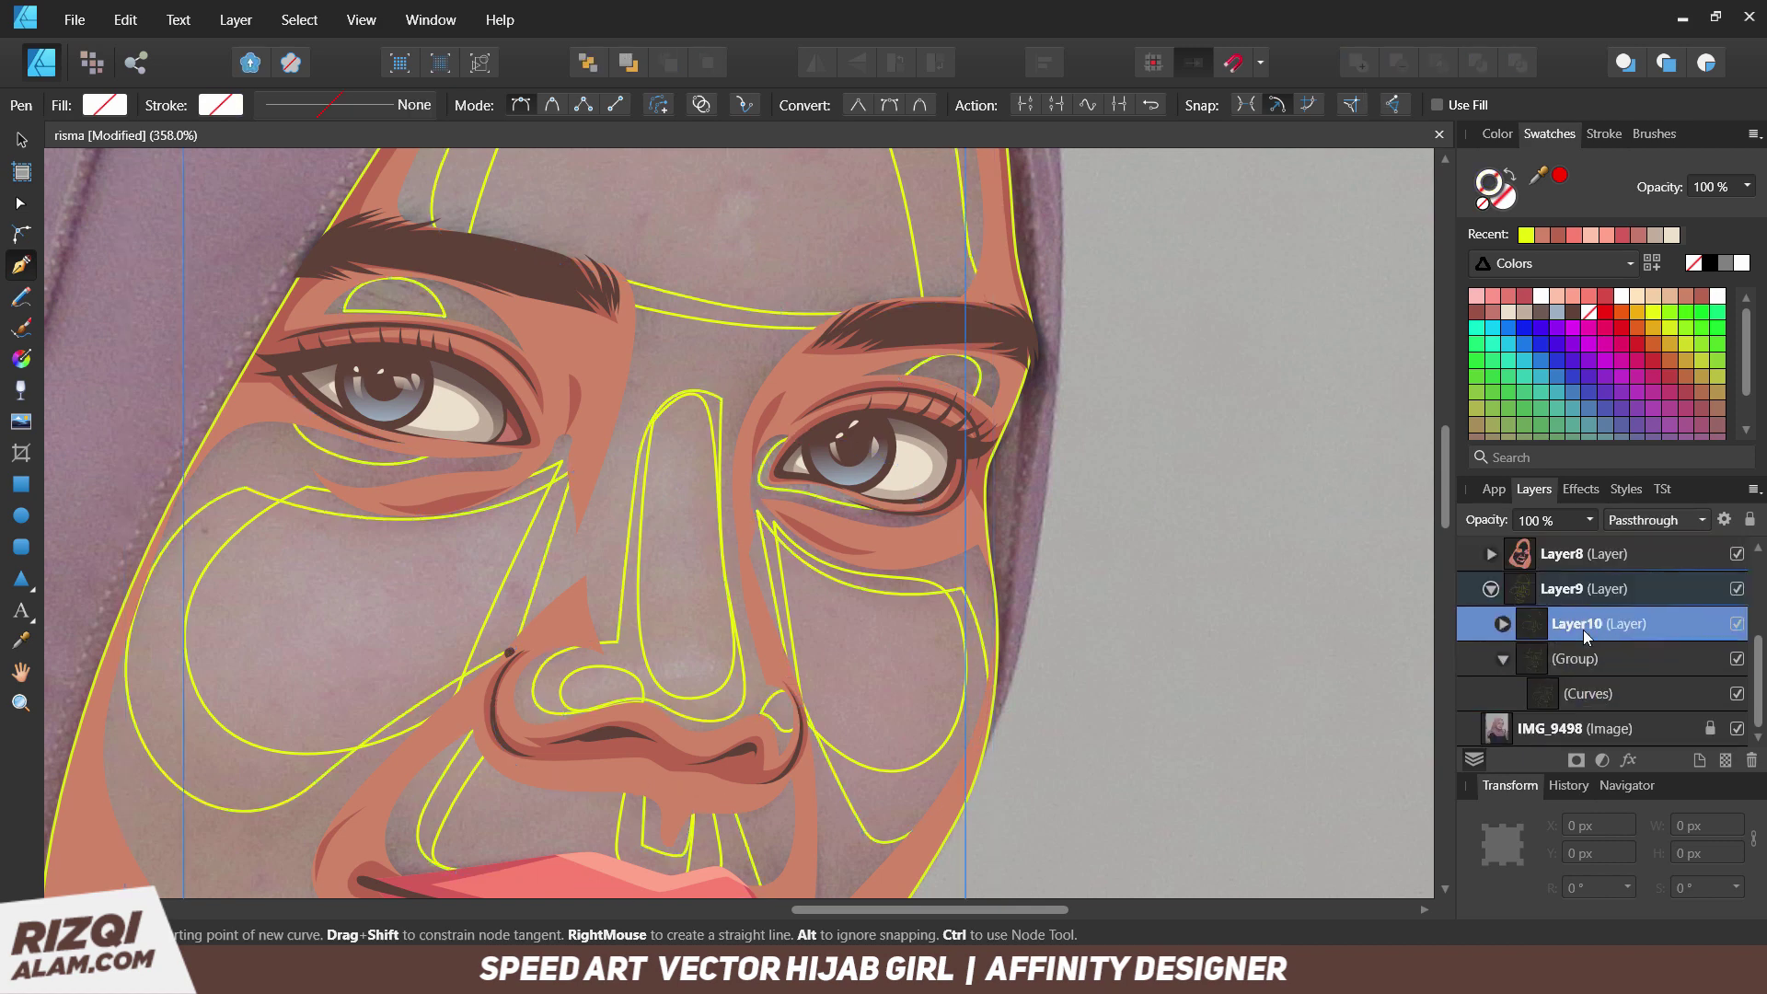
right_click(1574, 635)
left_click(1601, 292)
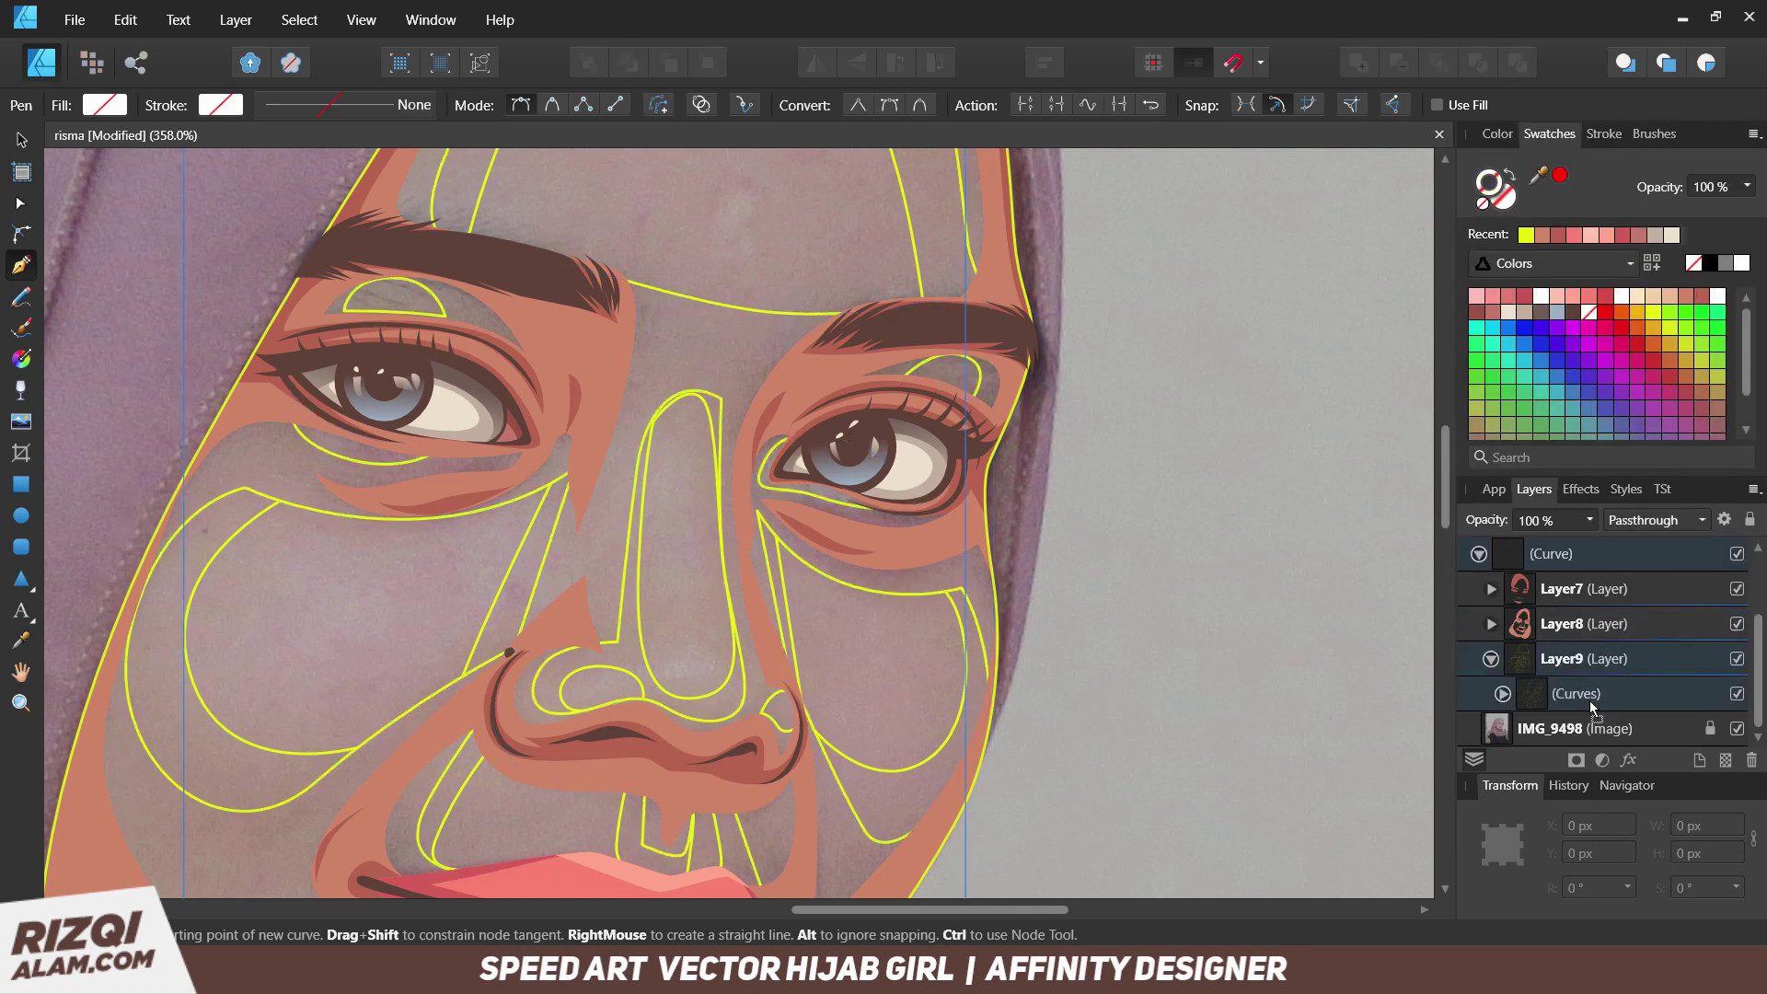
Select the combined (Curves) object and undo the curve merge.
scroll(860, 362, "down", 5)
key("a")
scroll(886, 541, "up", 3)
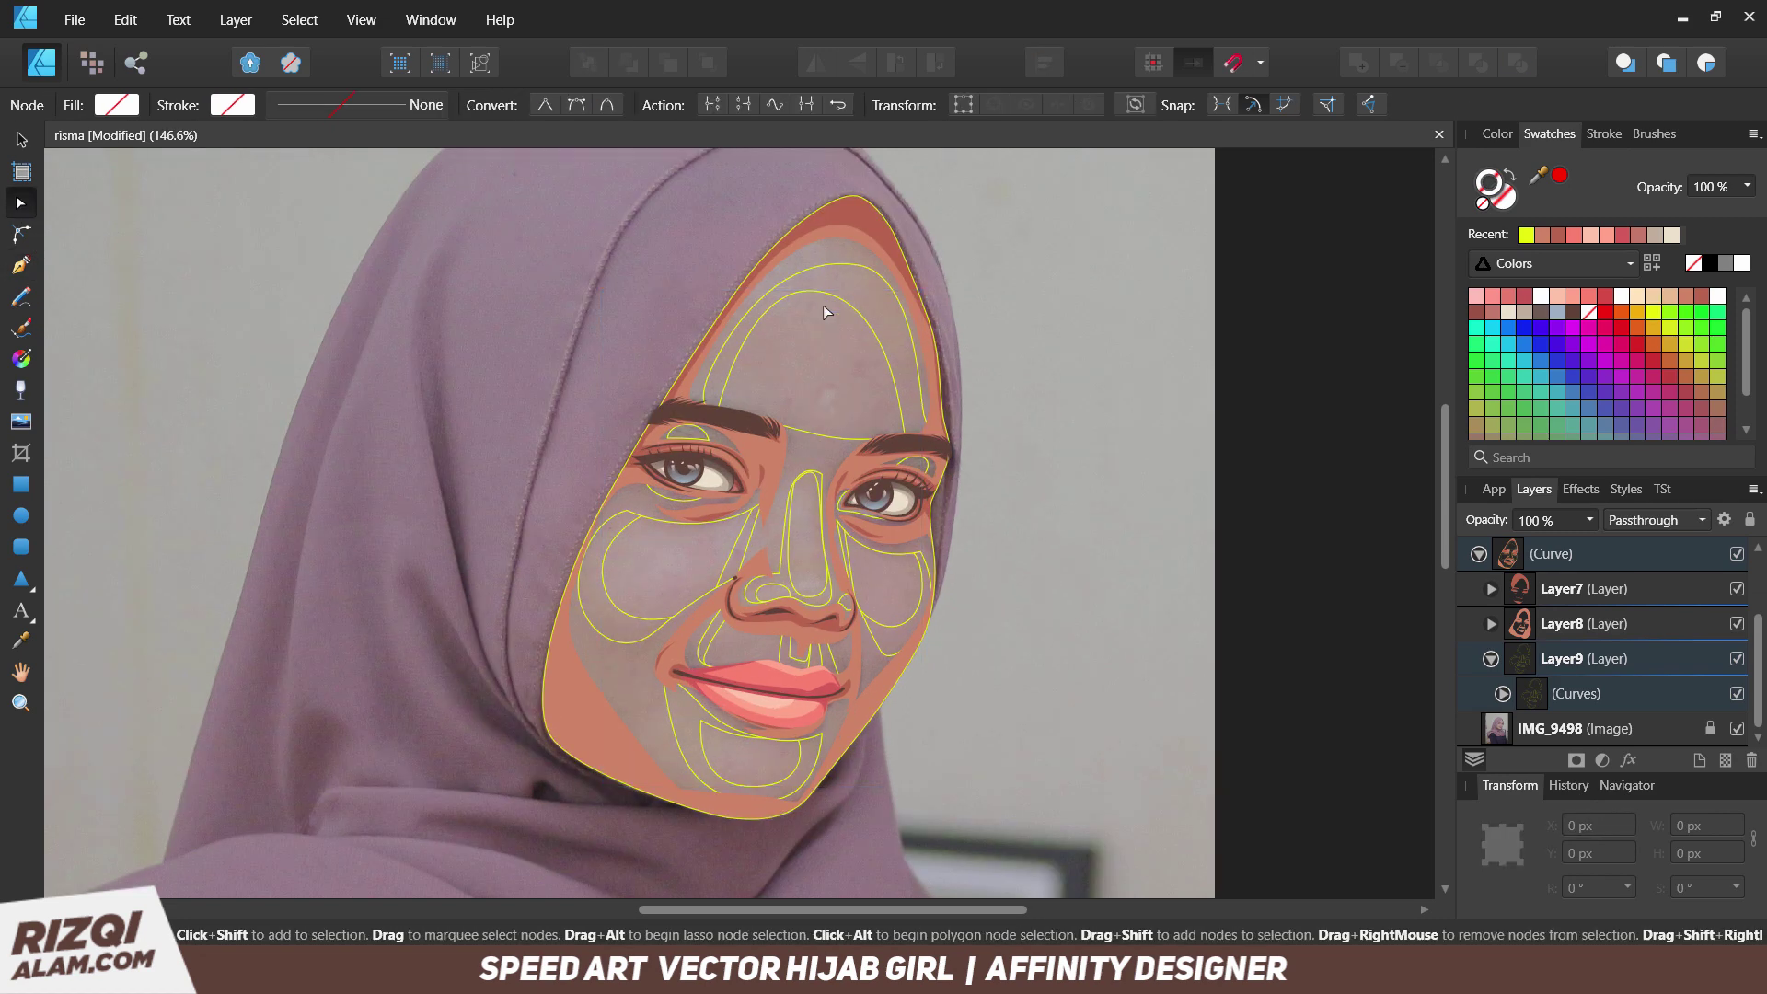
left_click(825, 312)
scroll(749, 316, "right", 3)
left_click(1595, 690)
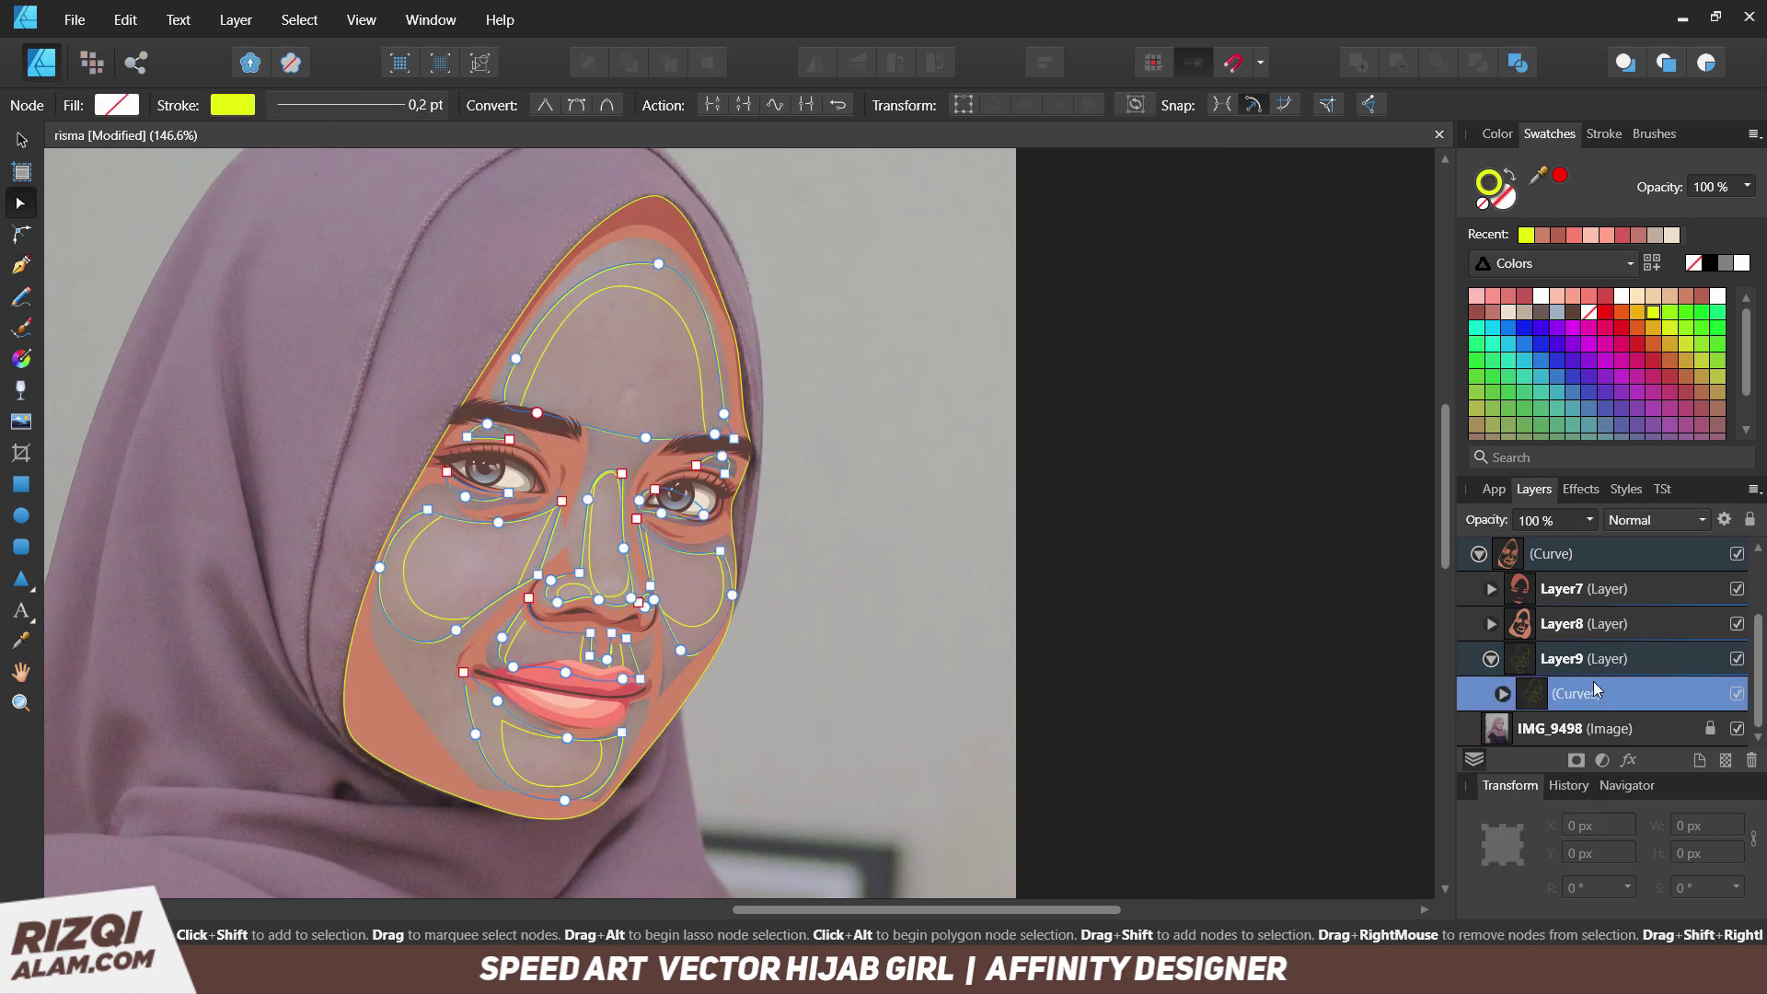
key("ctrl+z")
key("ctrl+z")
key("ctrl+z")
key("ctrl+z")
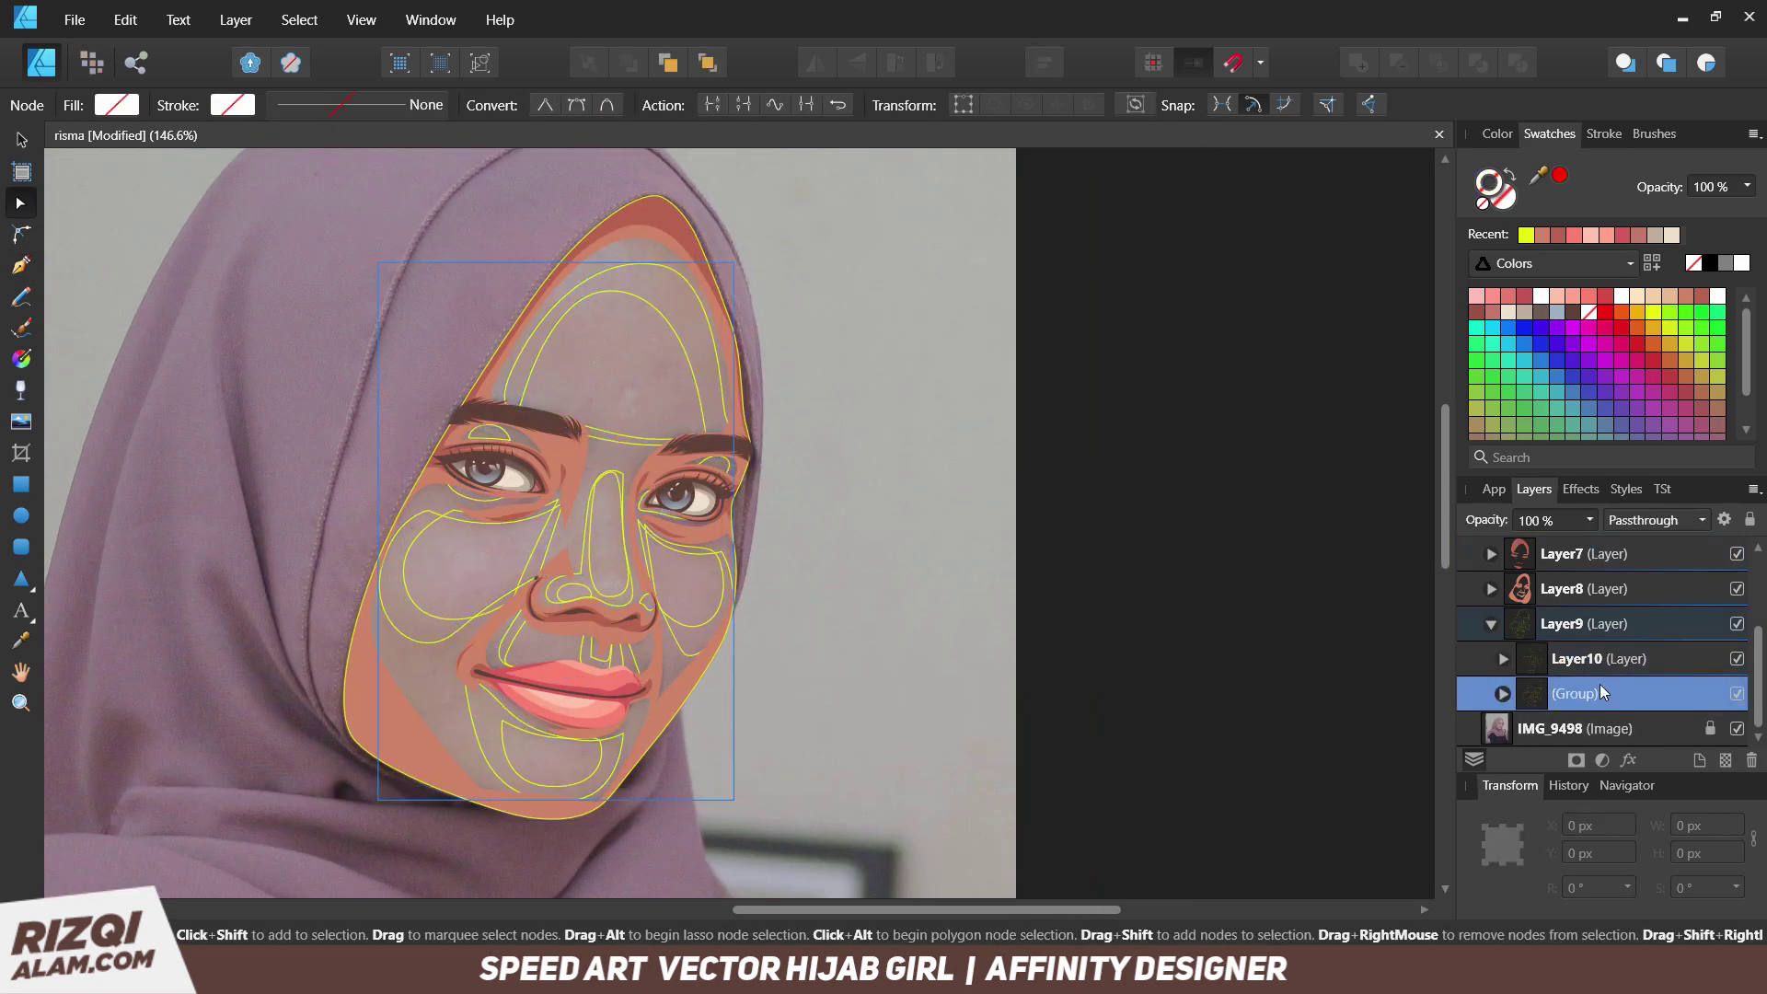
key("ctrl+shift+z")
key("ctrl+shift+z")
key("ctrl+z")
key("ctrl+z")
Duplicate the face-shape Group, ungroup it to release (Curves), and reveal Layer10 inside.
right_click(1610, 695)
left_click(1582, 602)
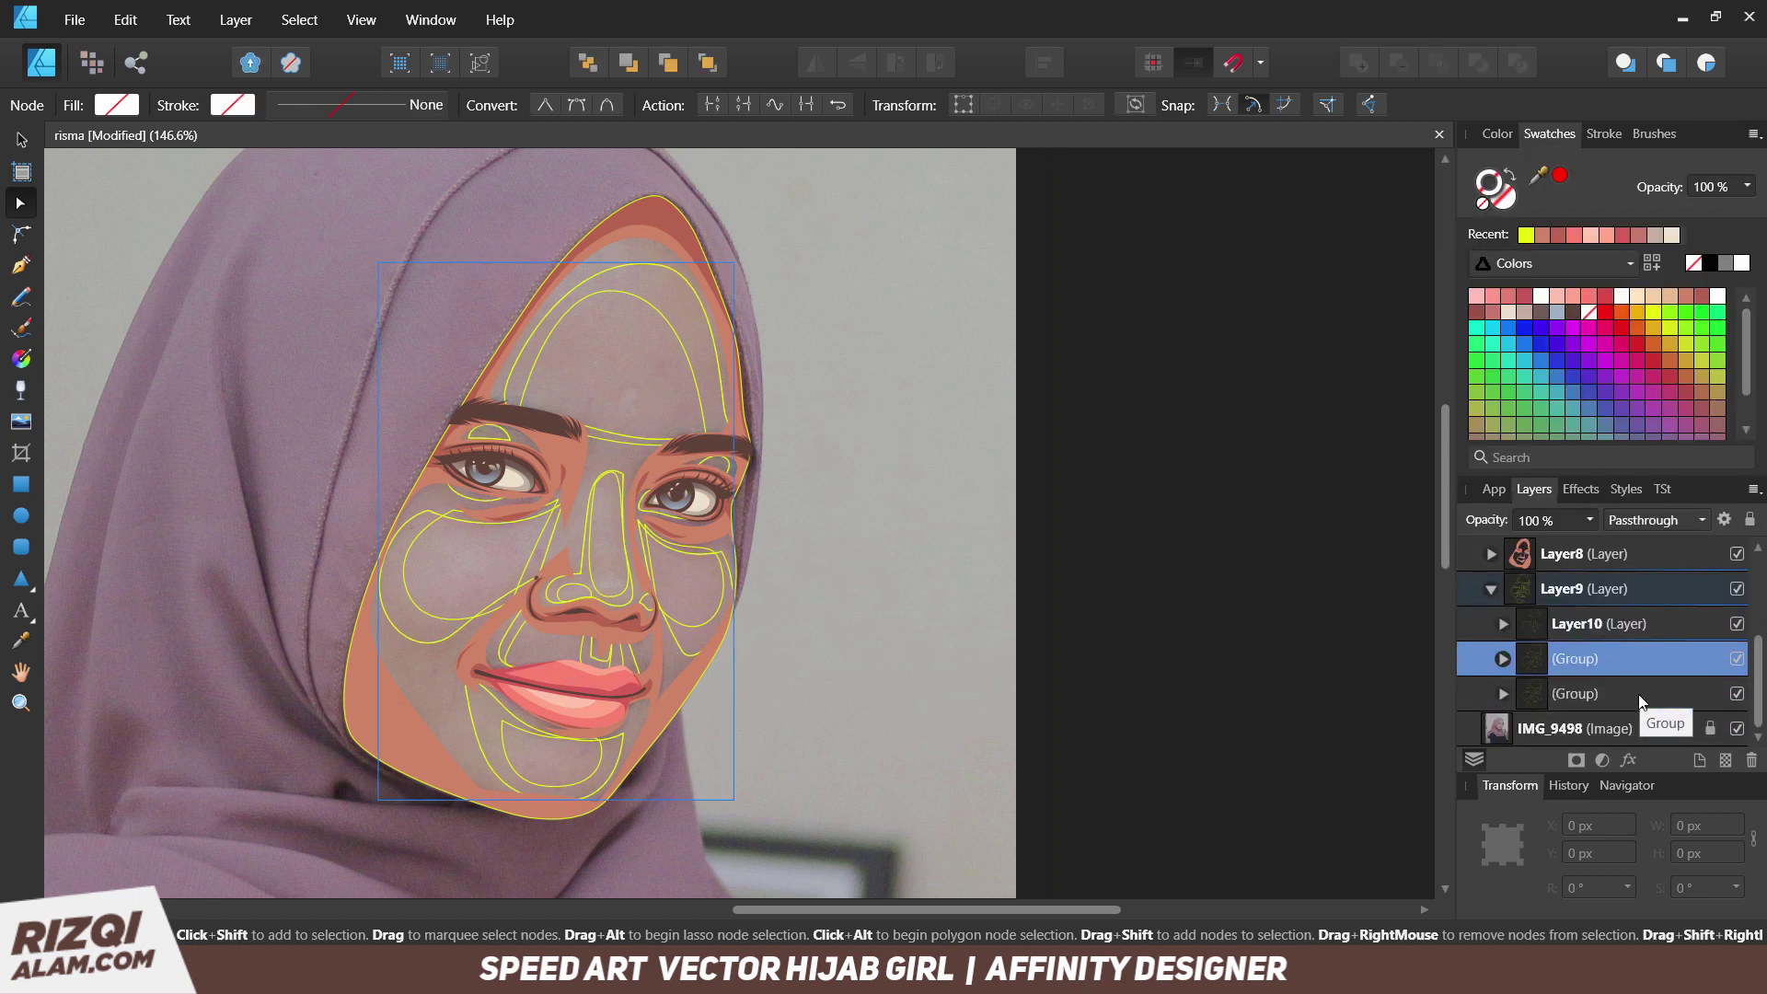
left_click(1502, 658)
left_click_drag(1598, 631, 1509, 683)
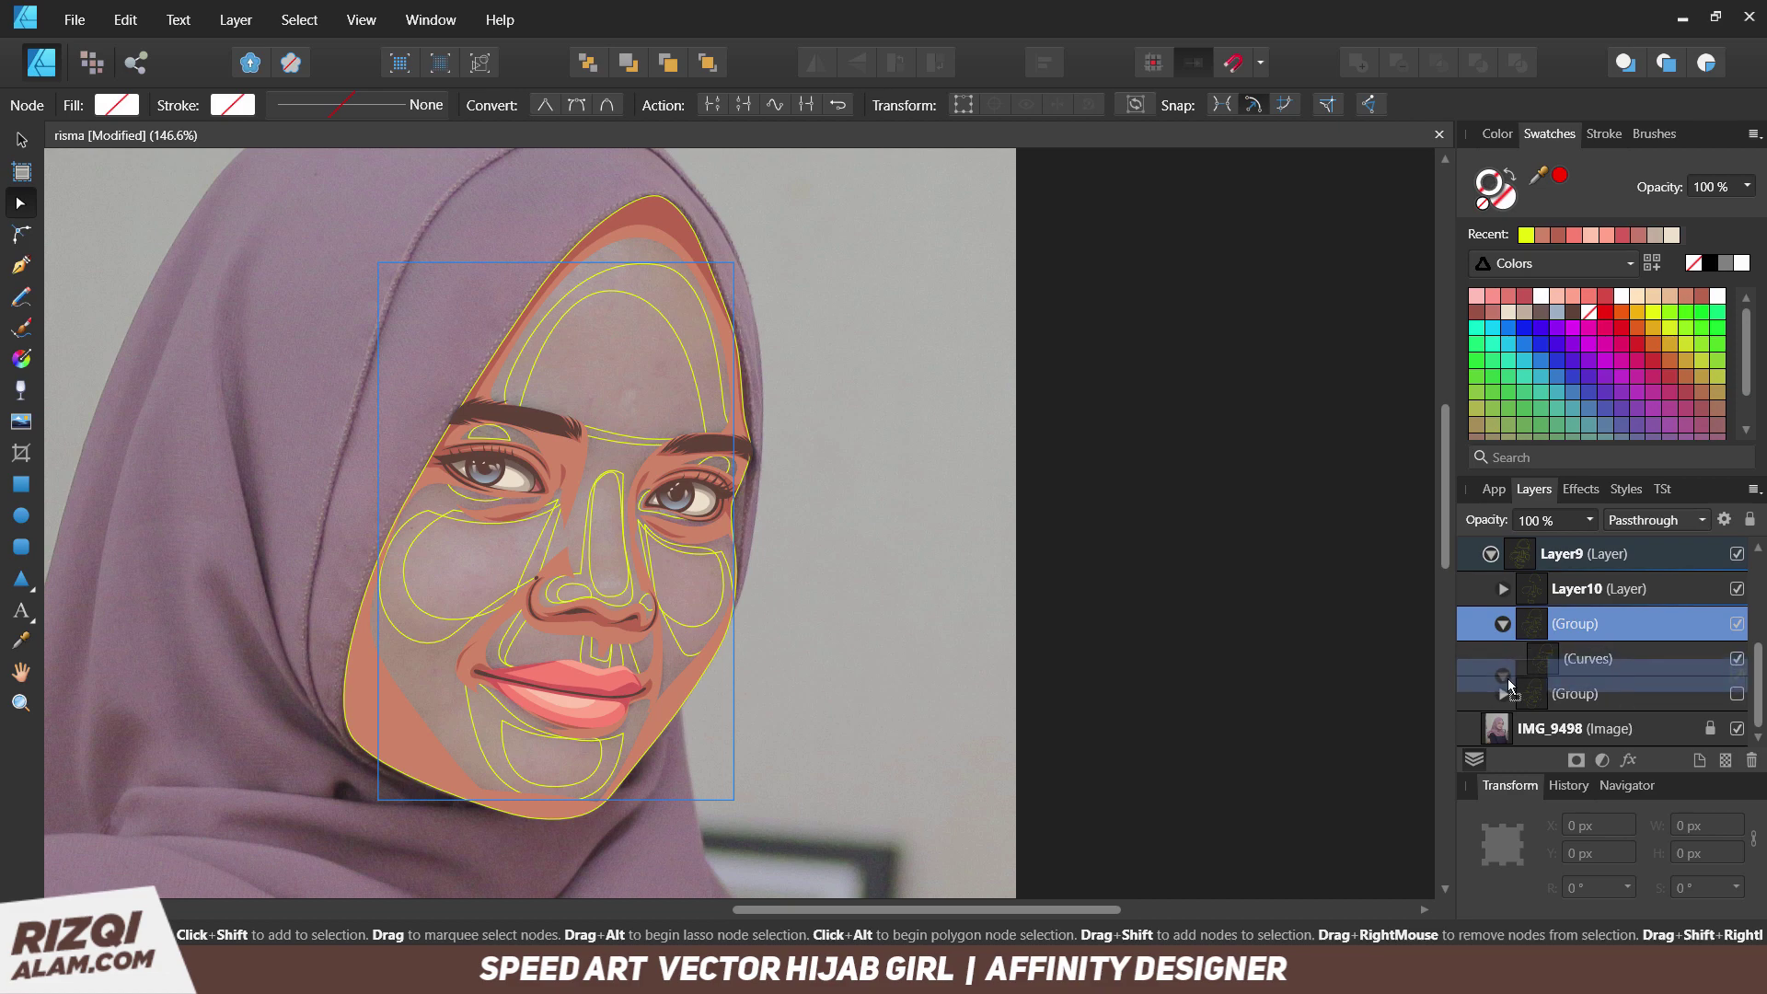
right_click(1509, 684)
left_click(1526, 333)
left_click(1577, 698)
left_click(1507, 658)
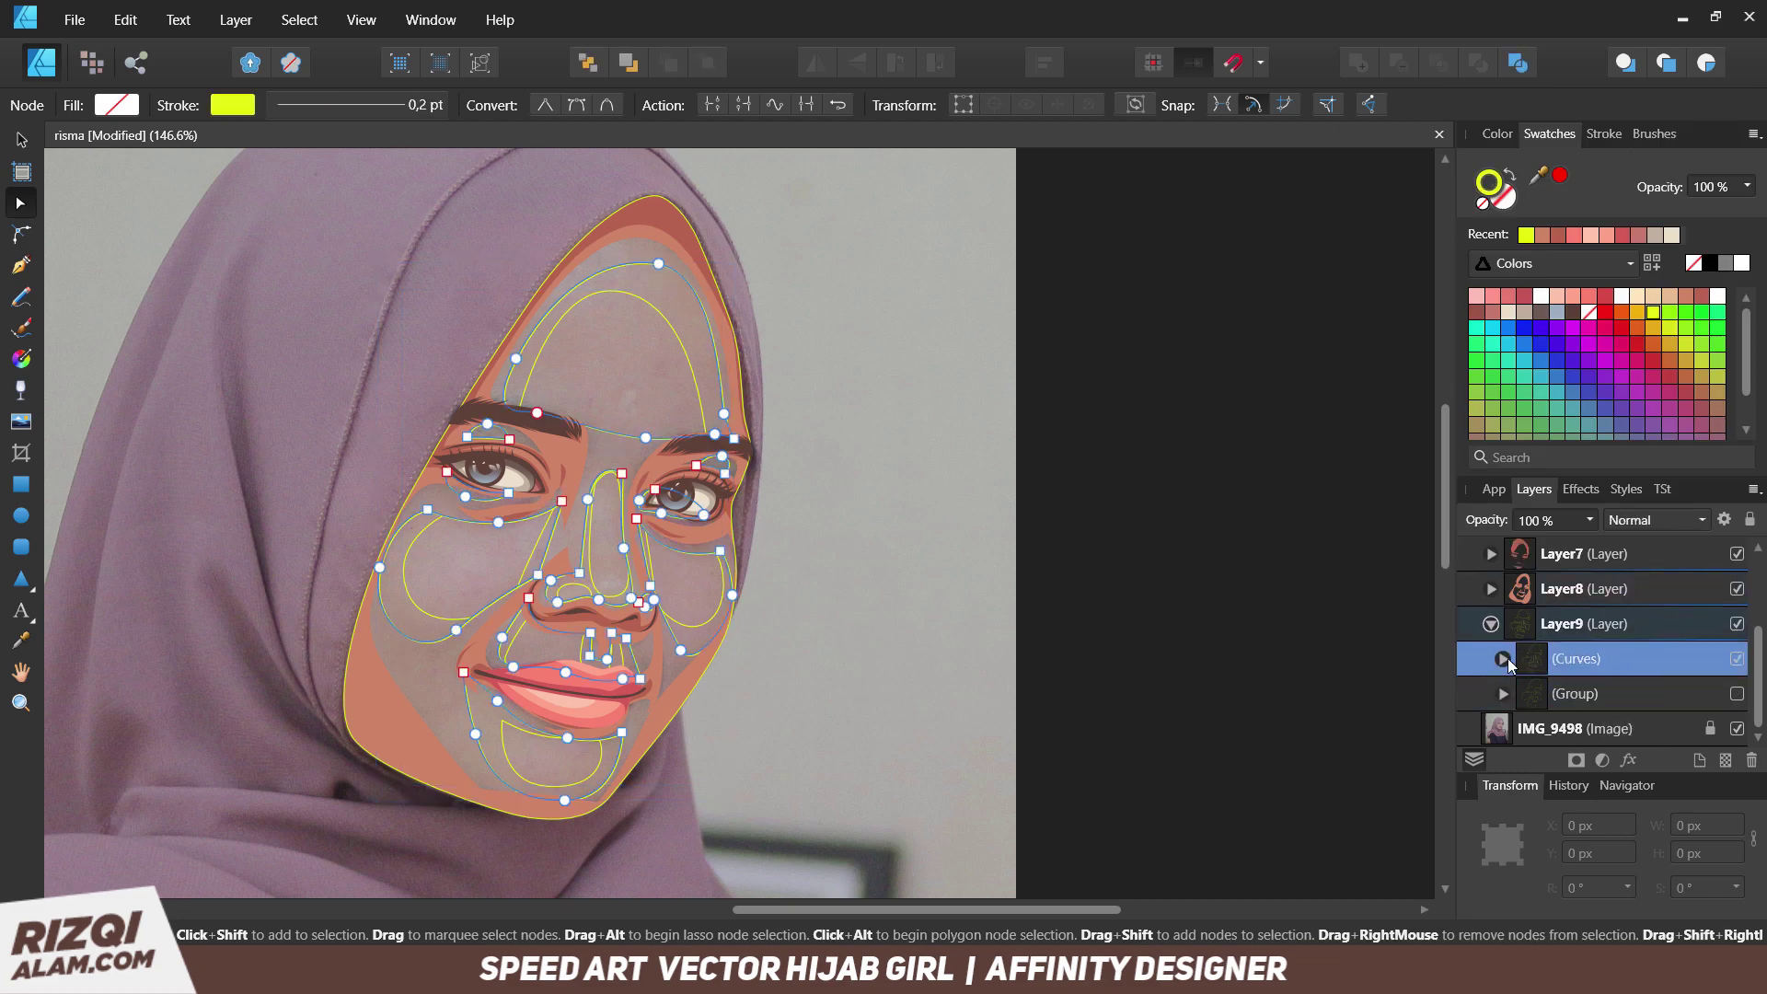
left_click(1610, 694)
Fill the highlight shapes pale cream and the (Group) of face shapes peach.
left_click(1638, 298)
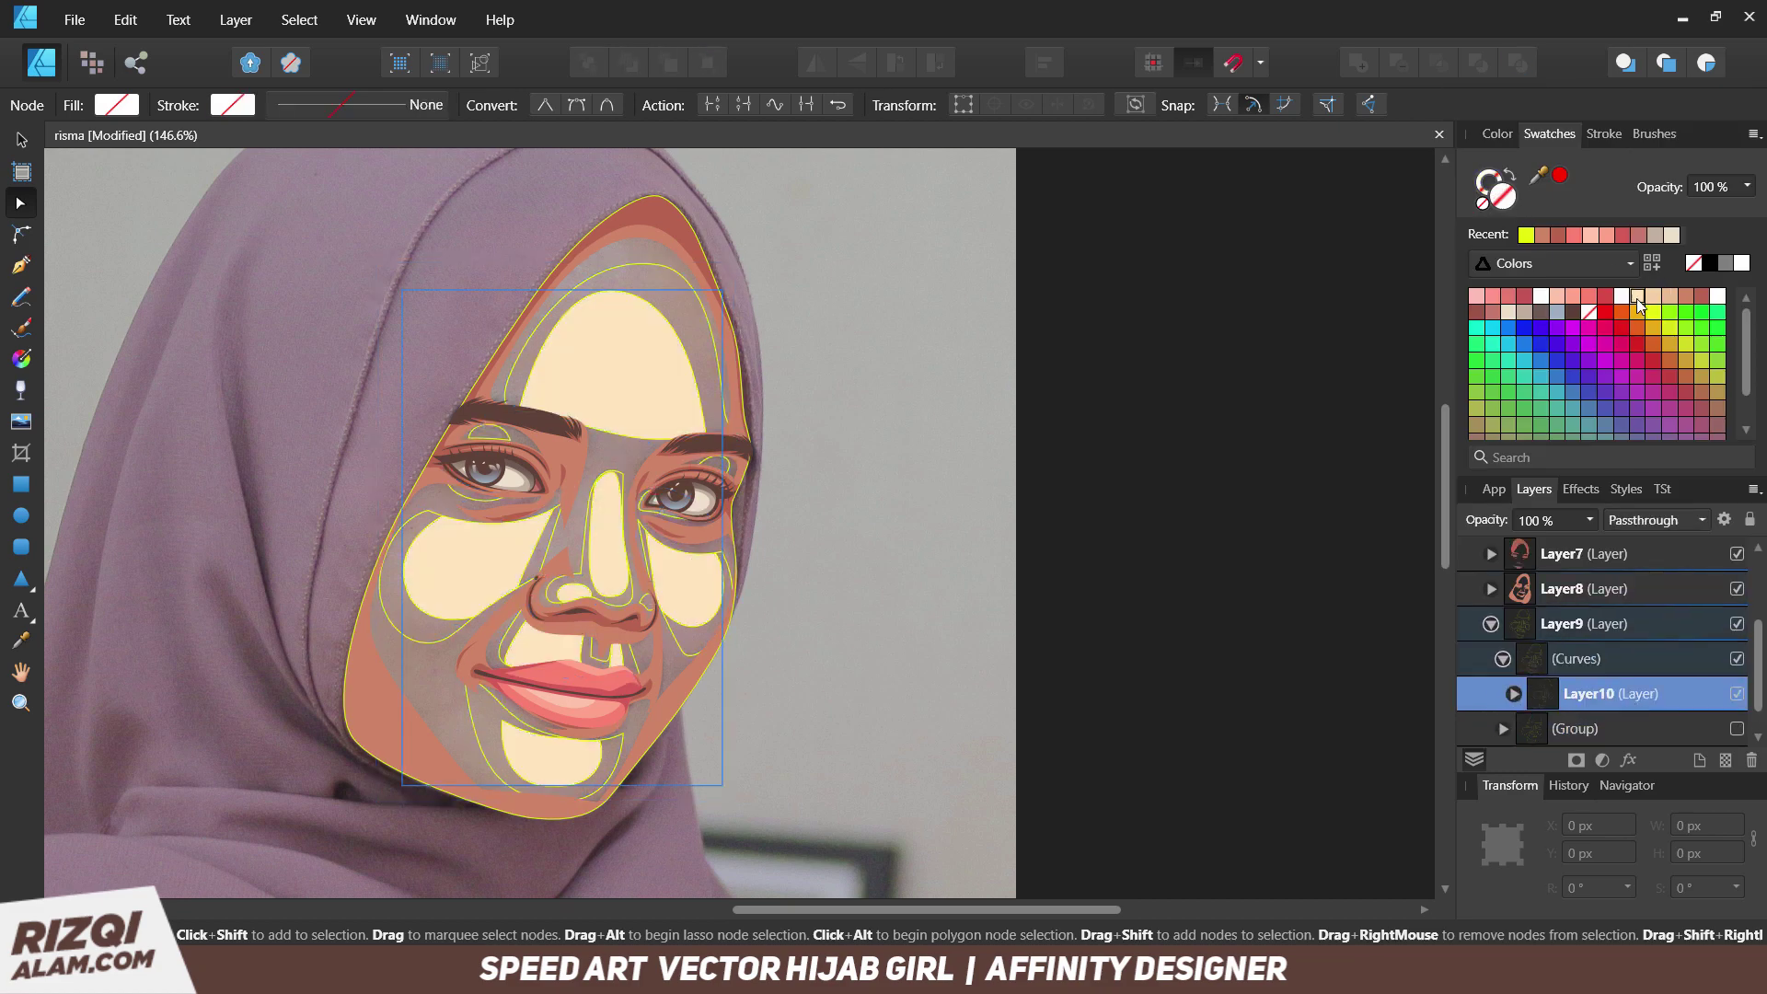
left_click(1502, 659)
left_click(1594, 692)
left_click(1654, 296)
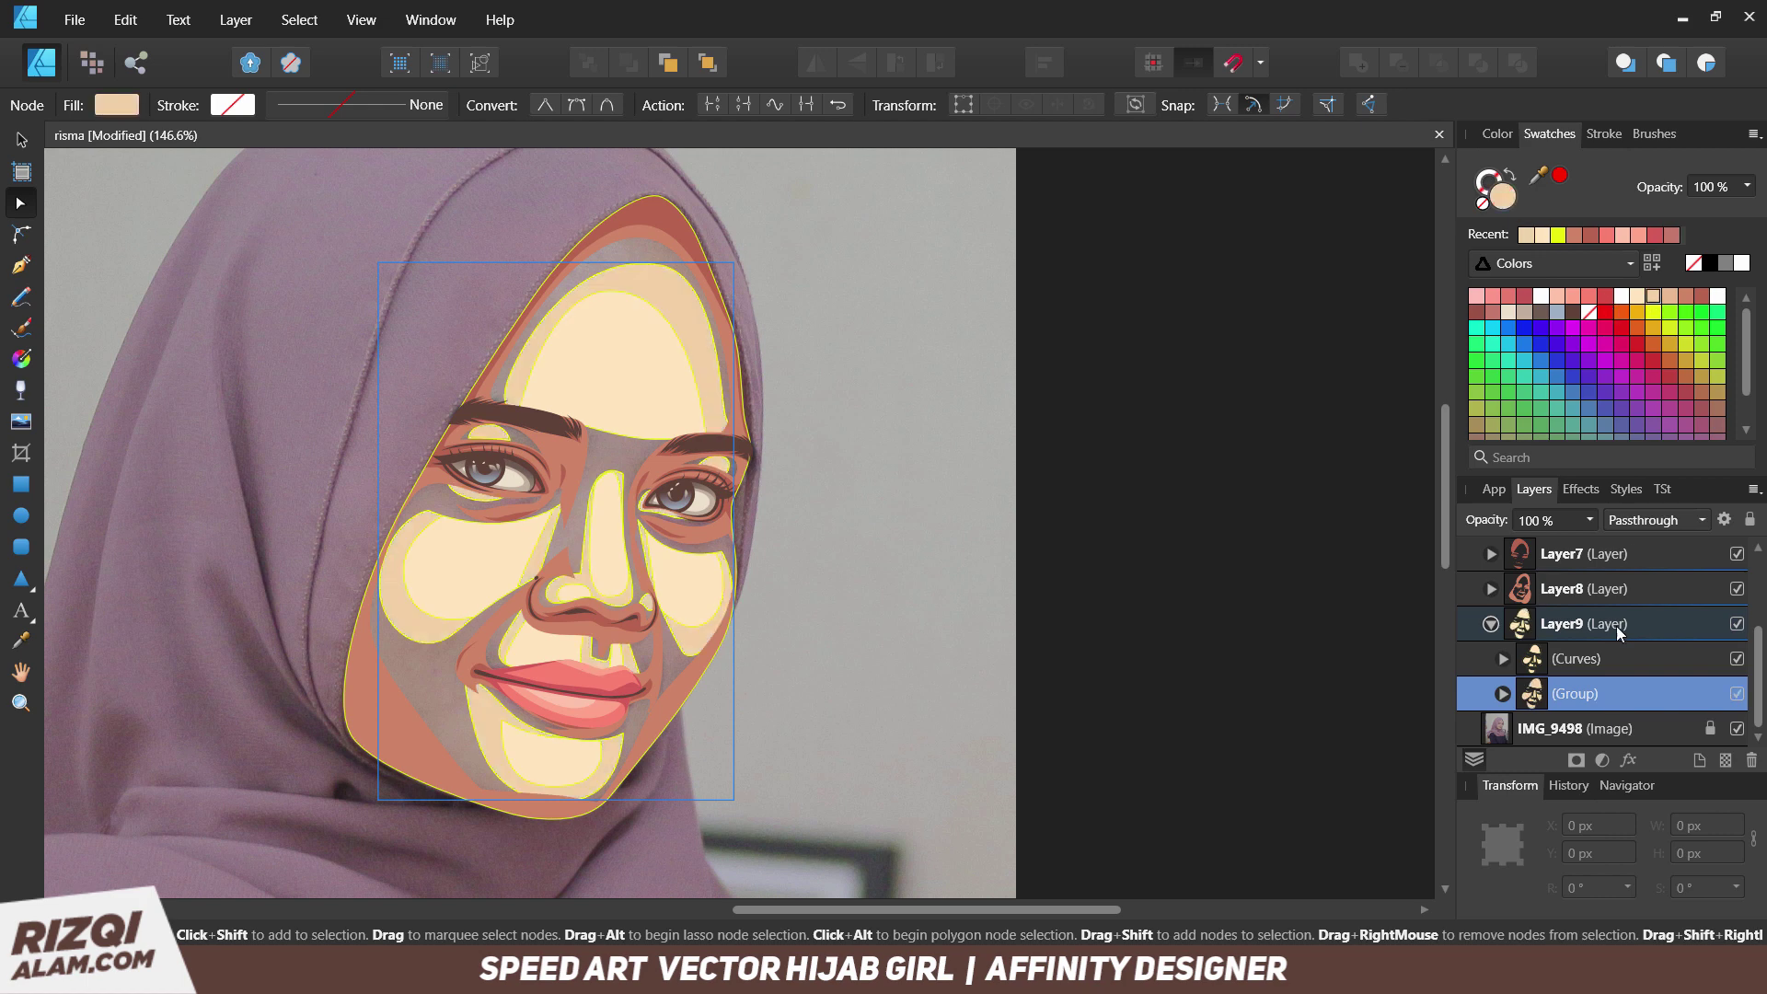
scroll(1616, 625, "up", 3)
Undo stray edits to Layer6, then reselect the (Curves) highlights and Layer8 face shape.
left_click(1564, 594)
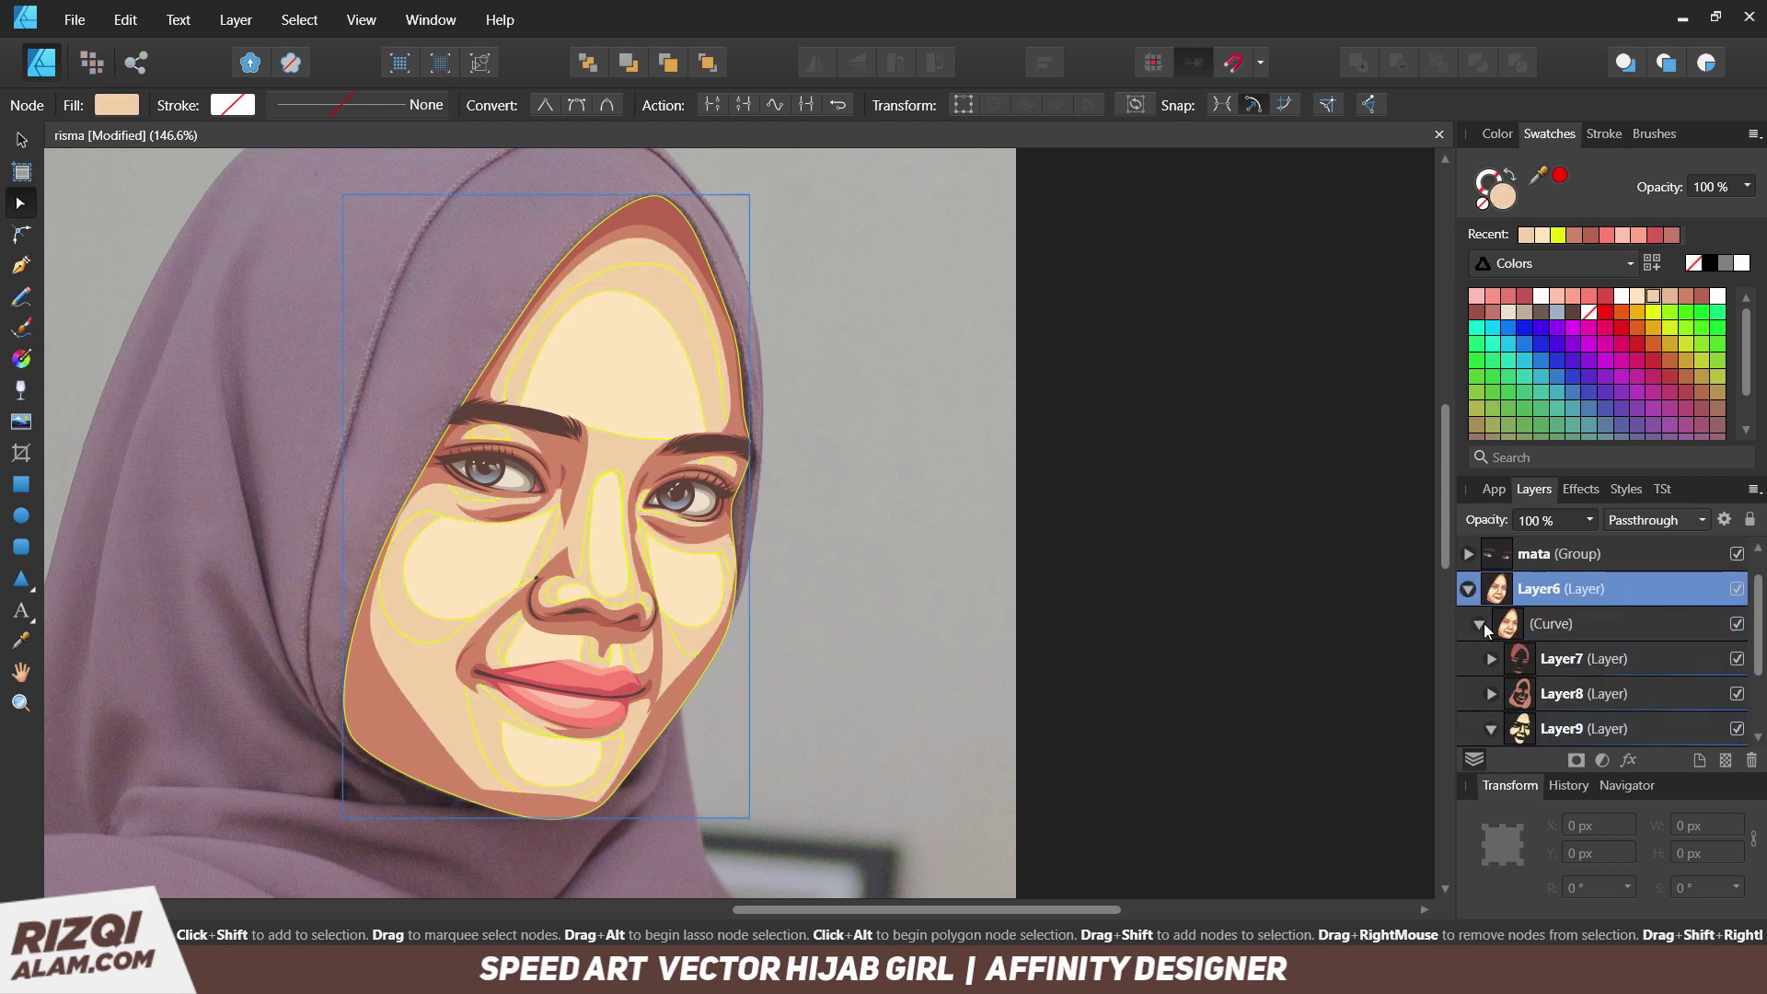
left_click(1670, 295)
key("ctrl+z")
key("ctrl+z")
key("ctrl+z")
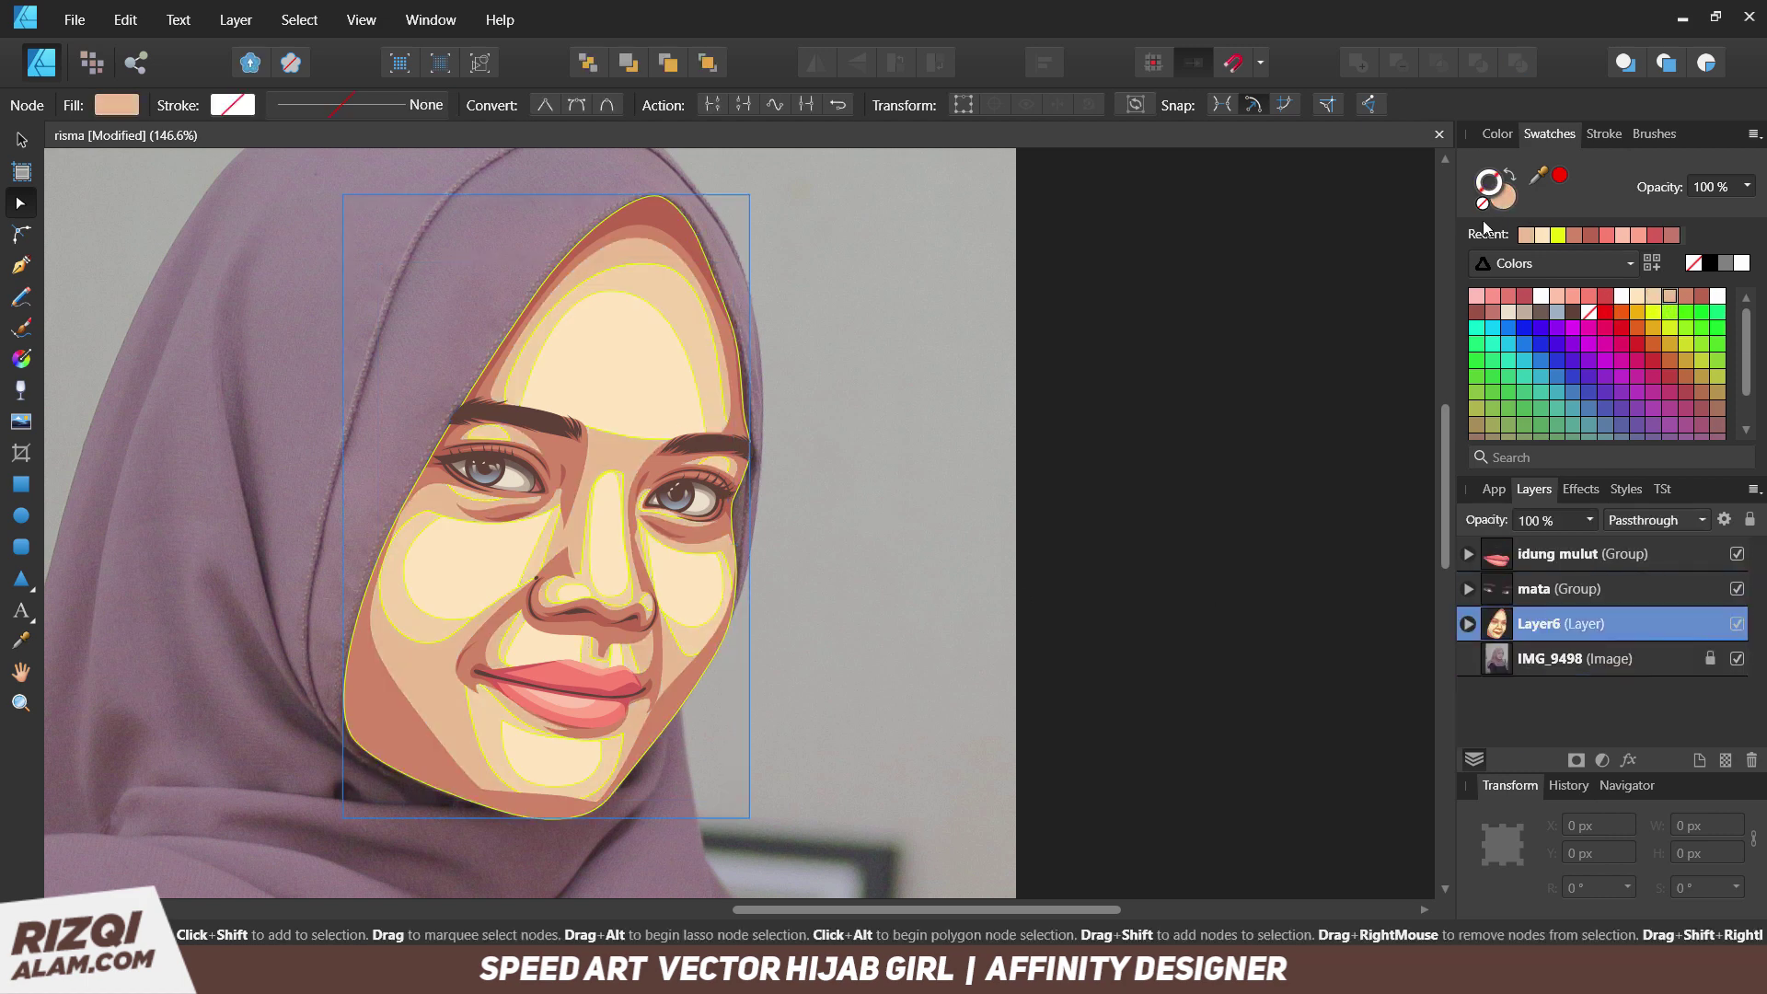
key("ctrl+z")
key("ctrl+z")
key("ctrl+z")
key("ctrl+z")
key("ctrl+z")
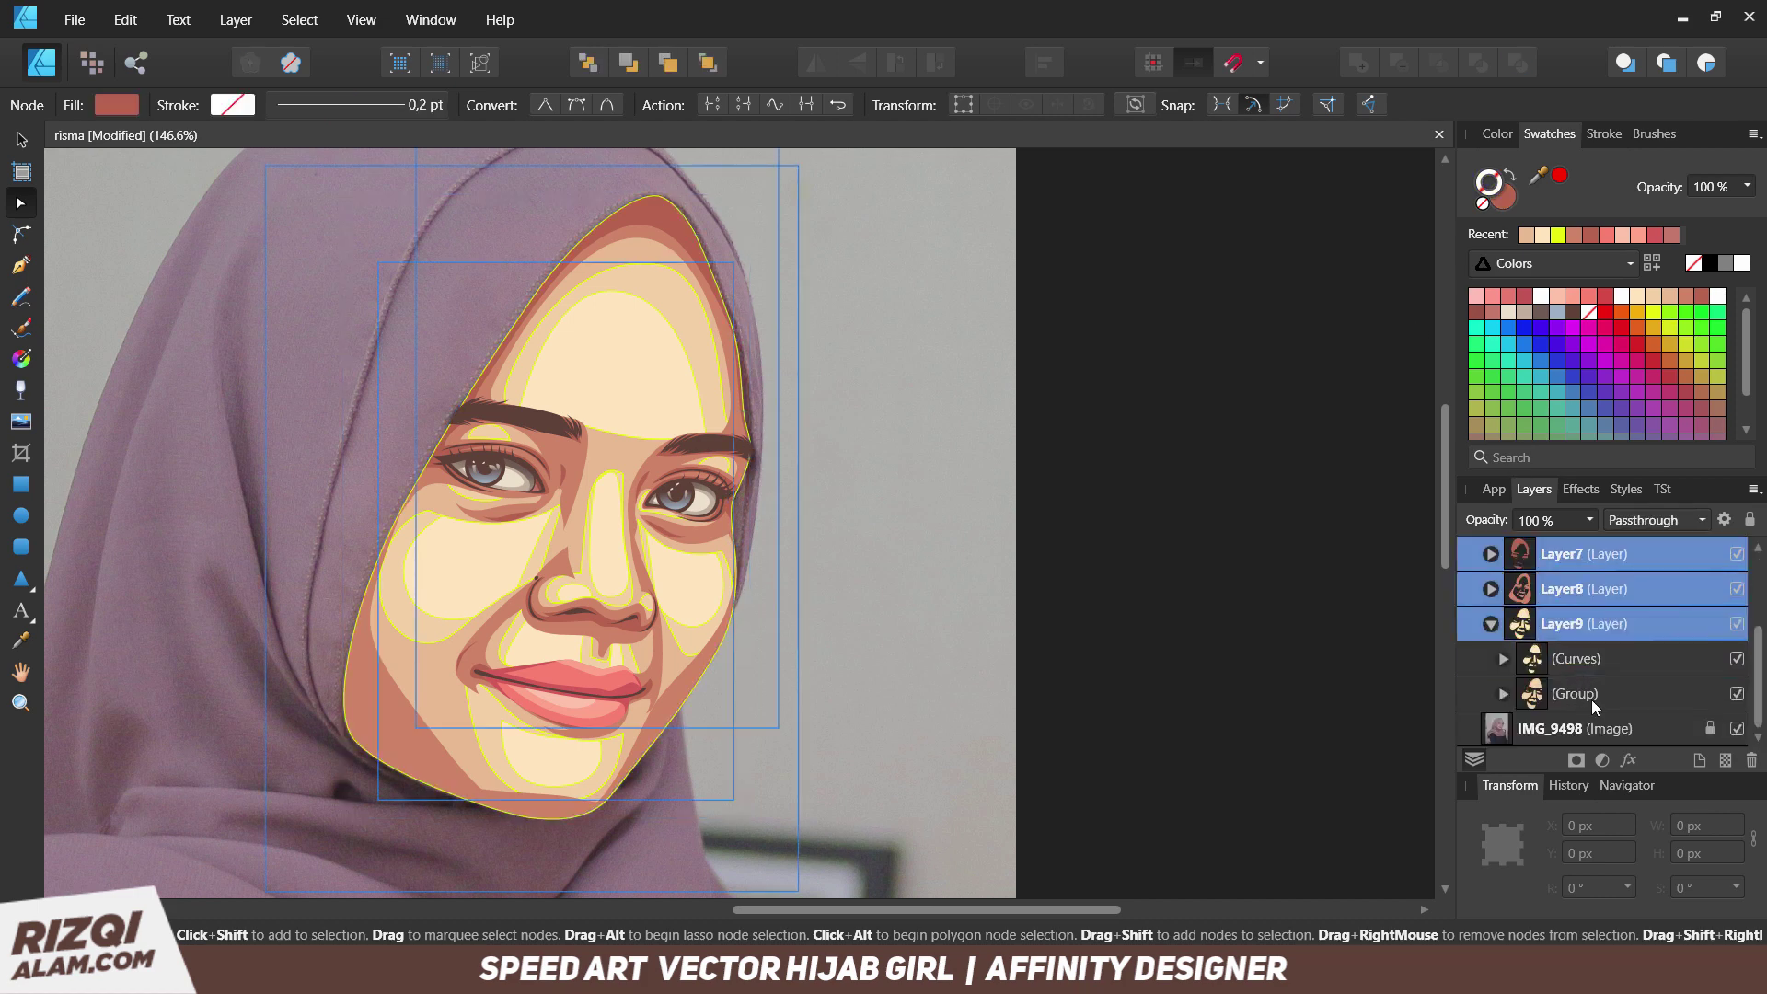
left_click(1575, 659)
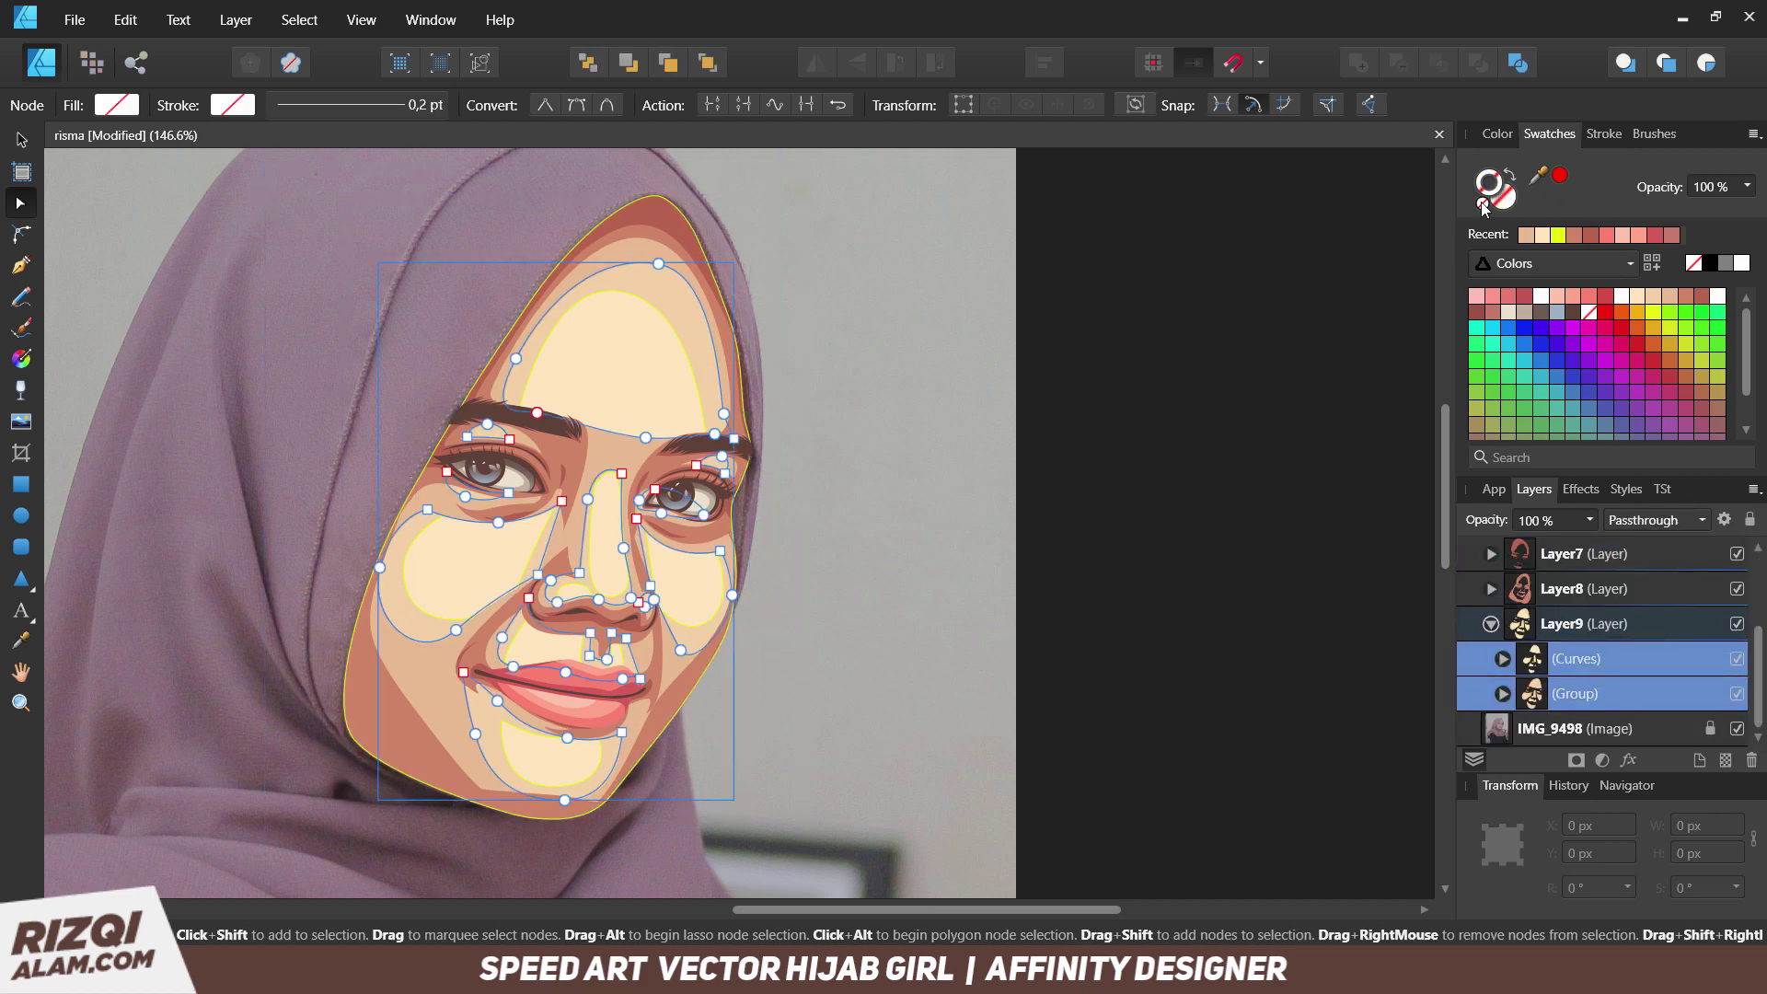
key("ctrl+z")
key("ctrl+z")
key("ctrl+z")
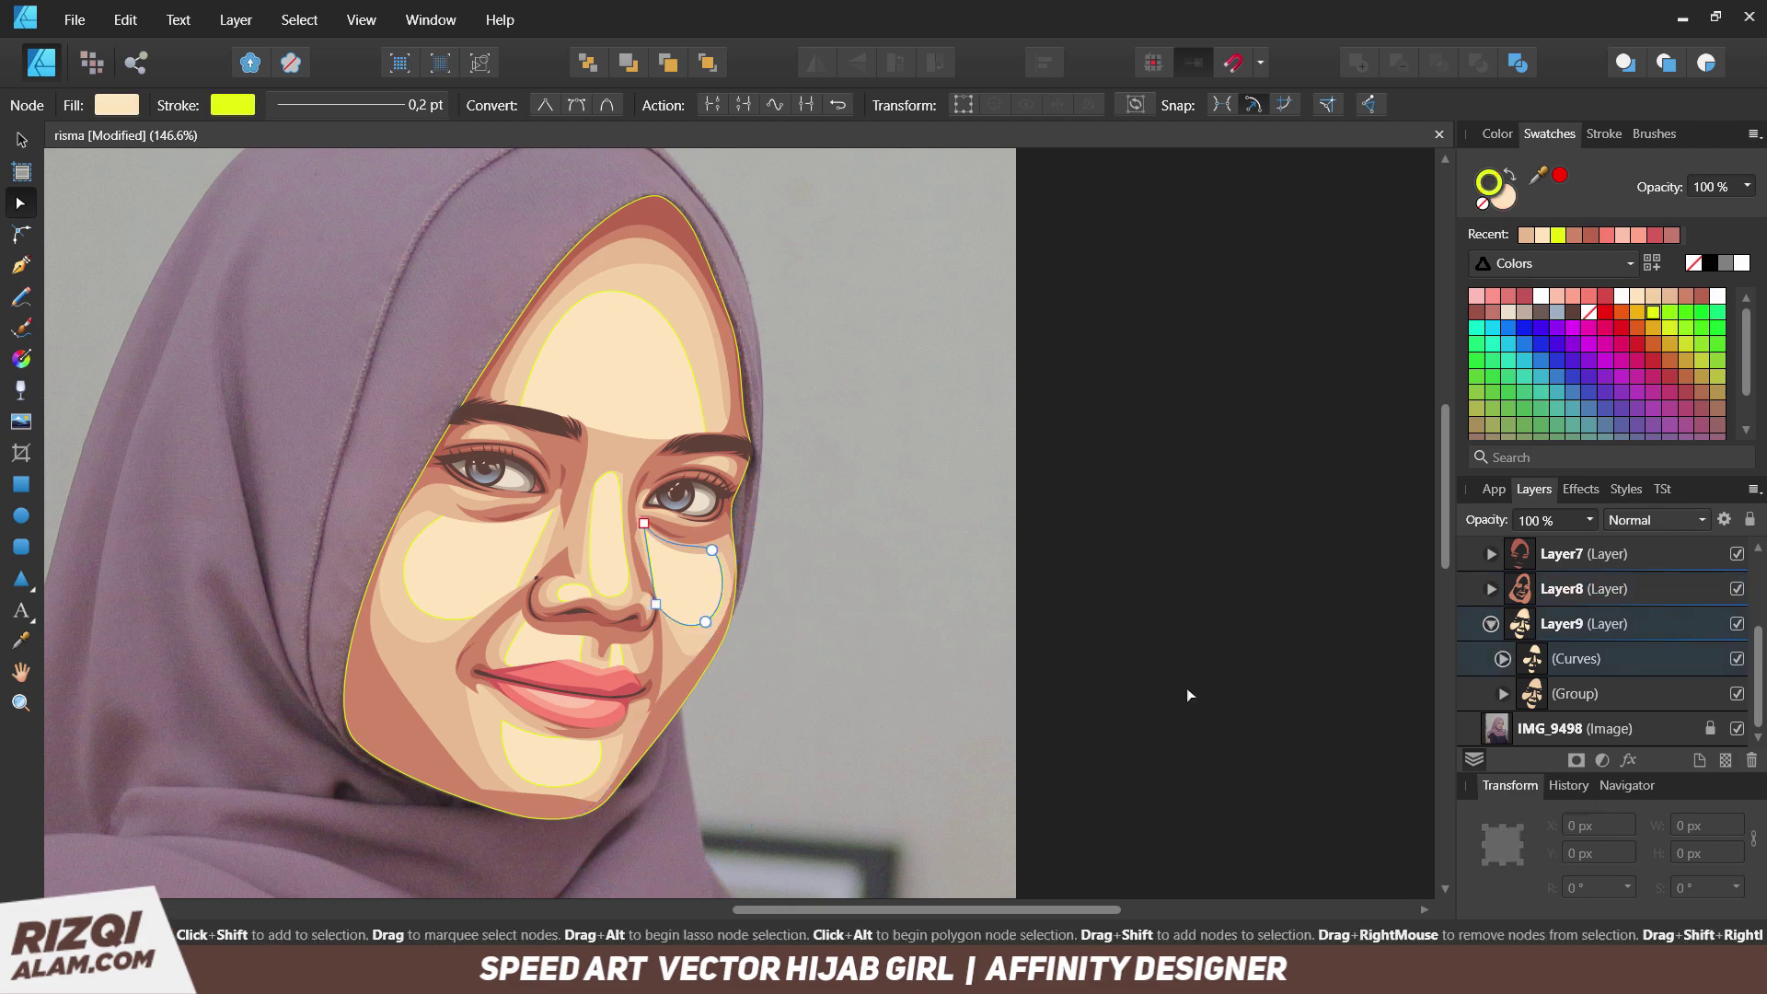
key("ctrl+z")
key("ctrl+z")
left_click(1564, 589)
scroll(577, 466, "up", 1)
Try a linear transparency fade on the left under-eye shape, then undo it.
key("y")
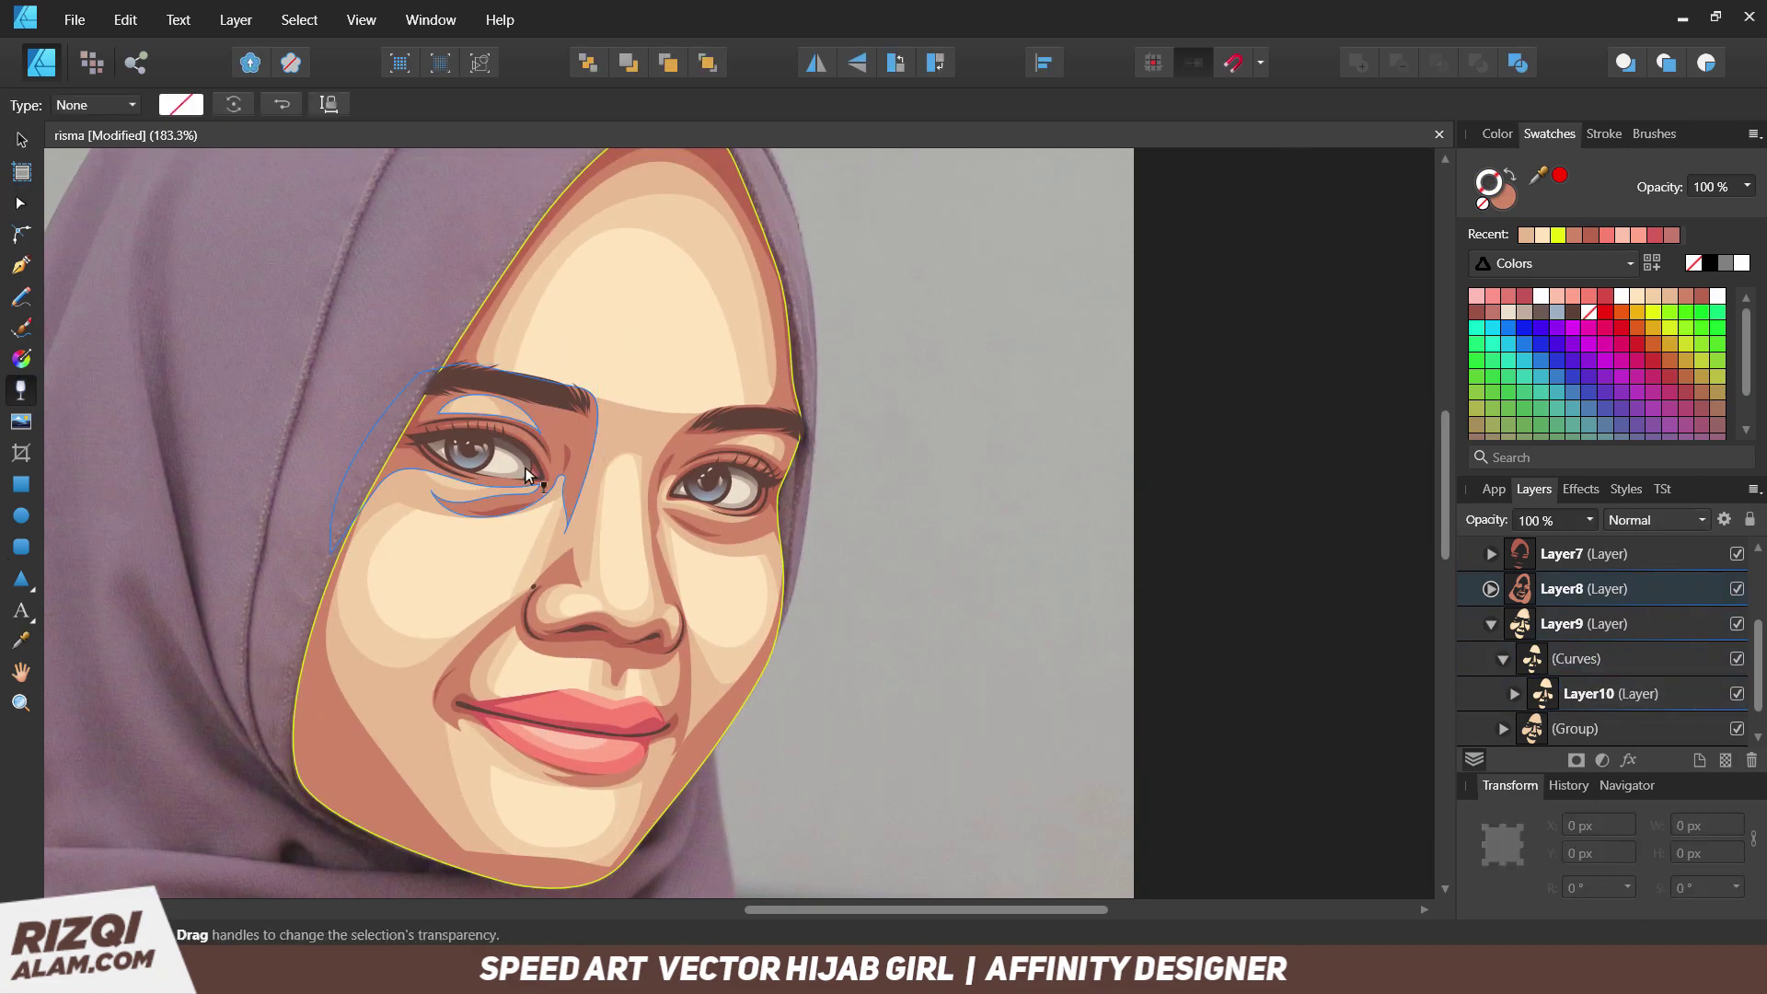
left_click(423, 501)
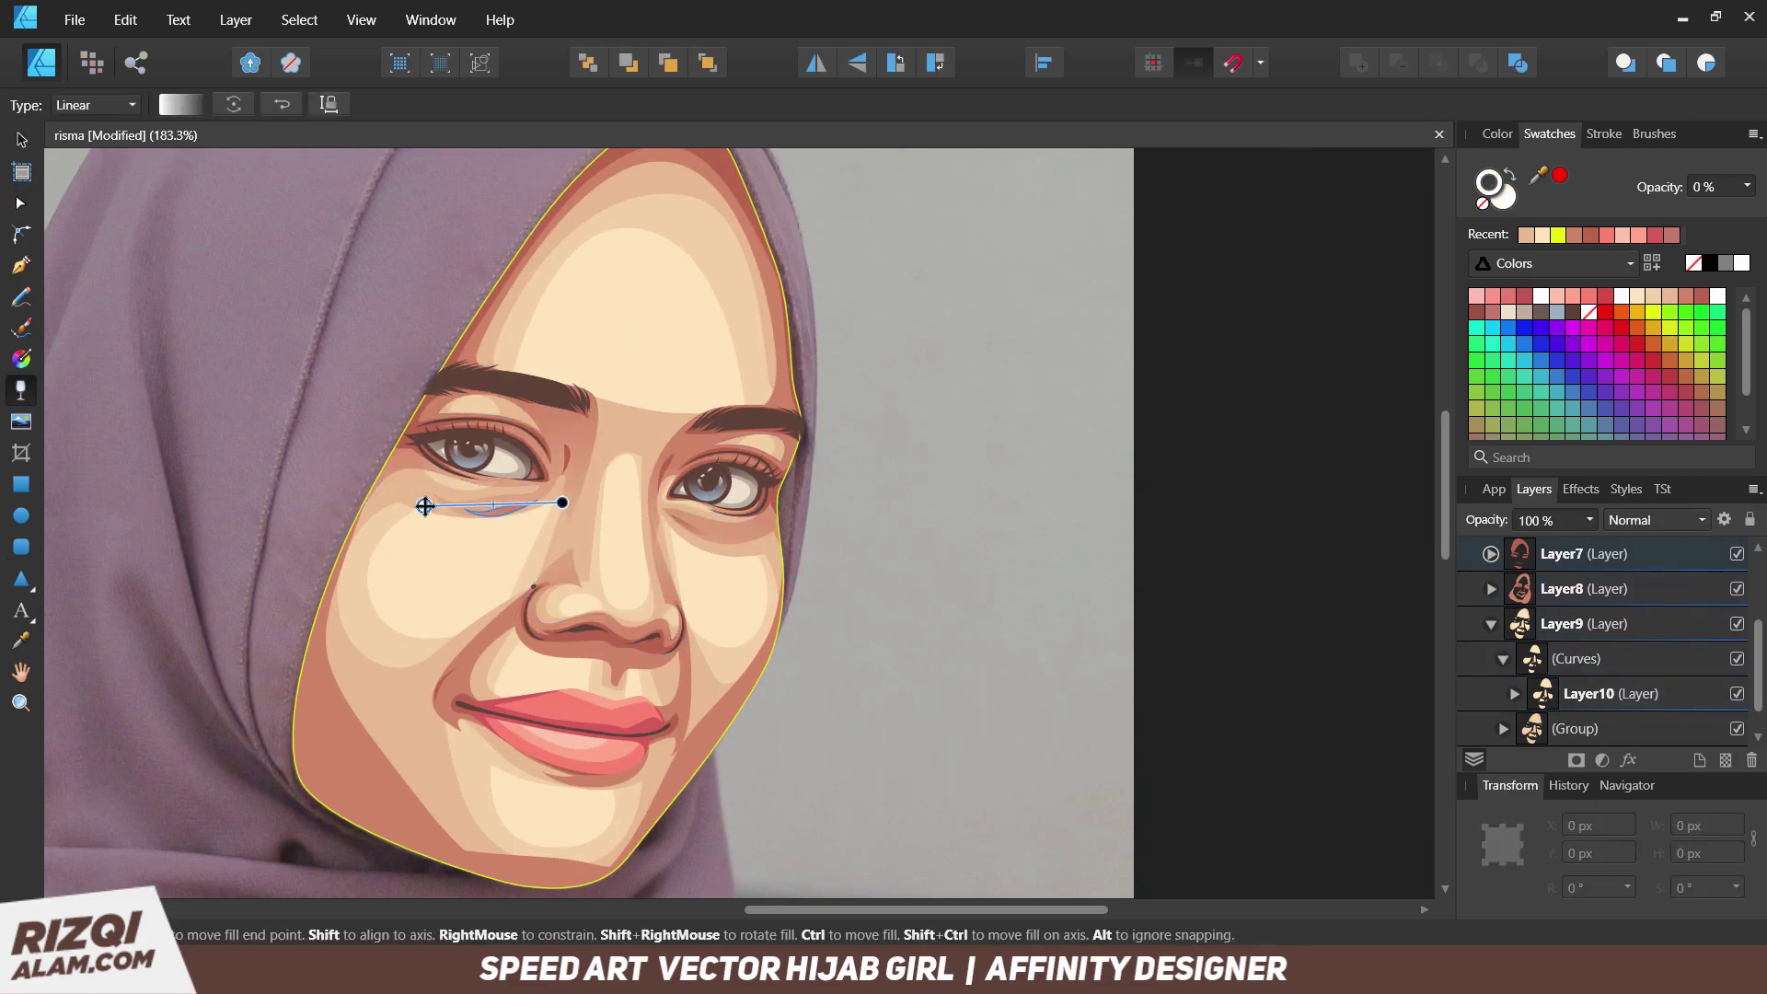
left_click_drag(549, 365, 589, 422)
key("ctrl+z")
key("ctrl+z")
scroll(611, 473, "up", 2)
scroll(573, 564, "up", 1)
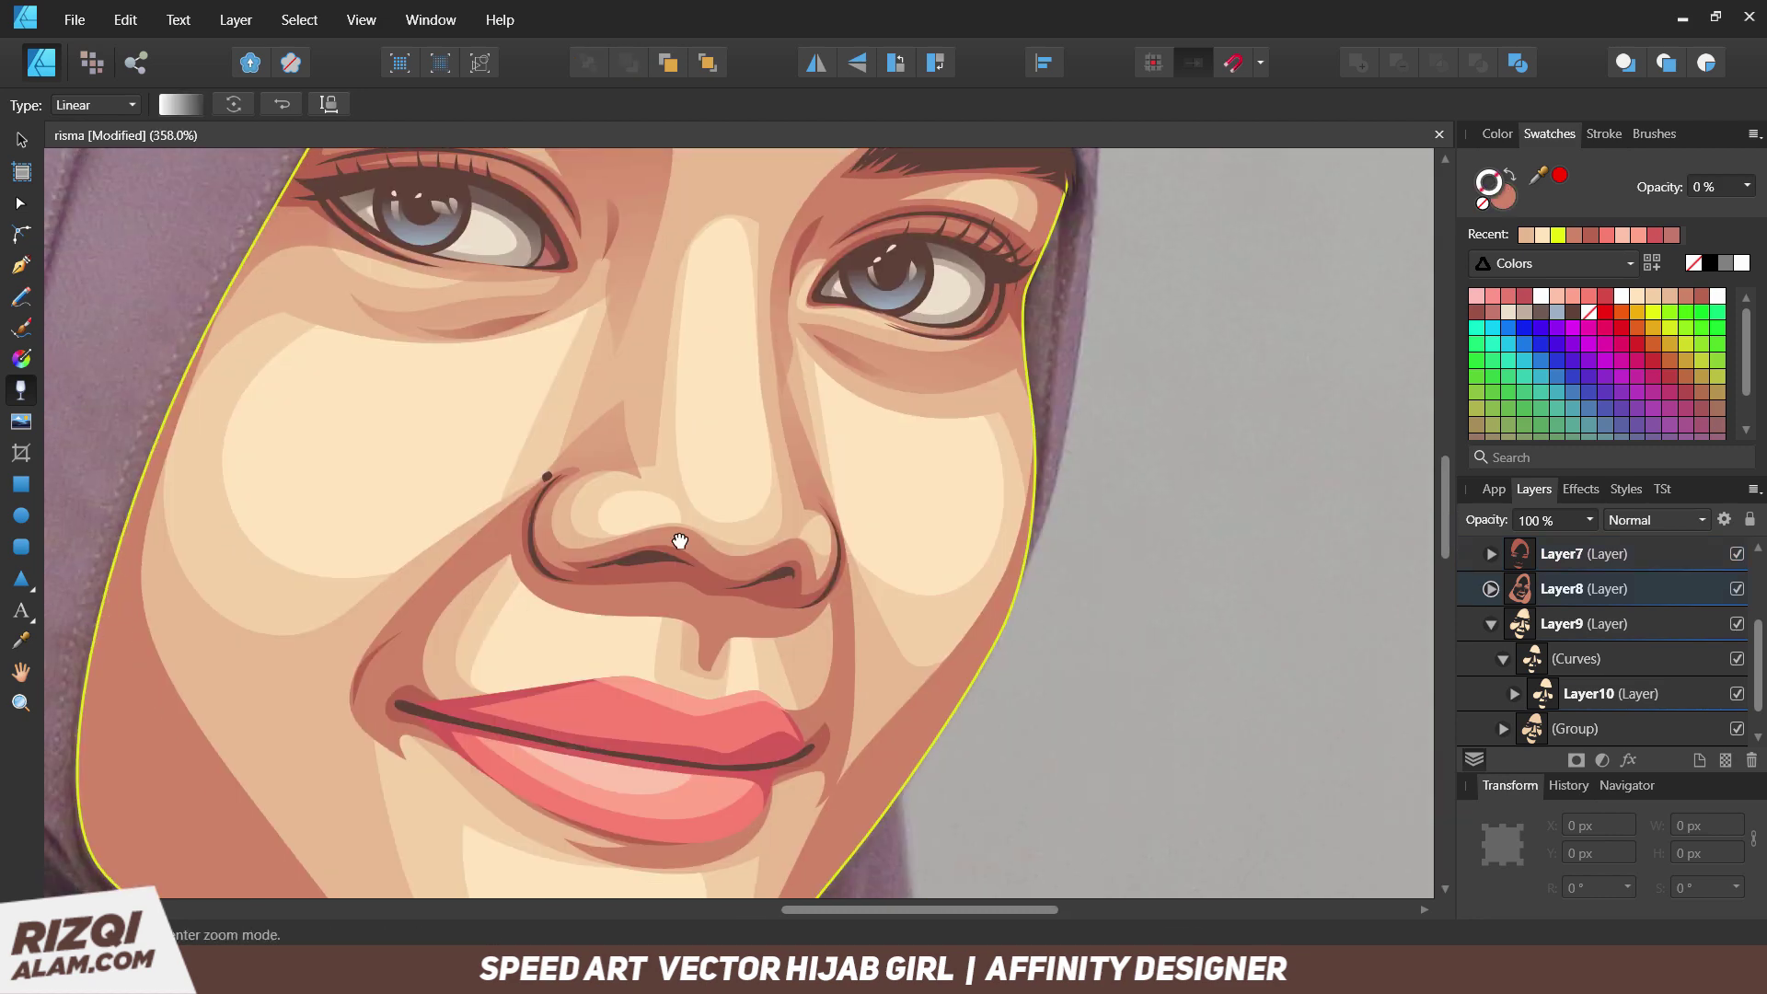
scroll(443, 577, "down", 1)
Fade the chin shape and the jaw-to-cheek face shape with linear transparency gradients.
left_click_drag(529, 591, 517, 746)
scroll(702, 710, "up", 1)
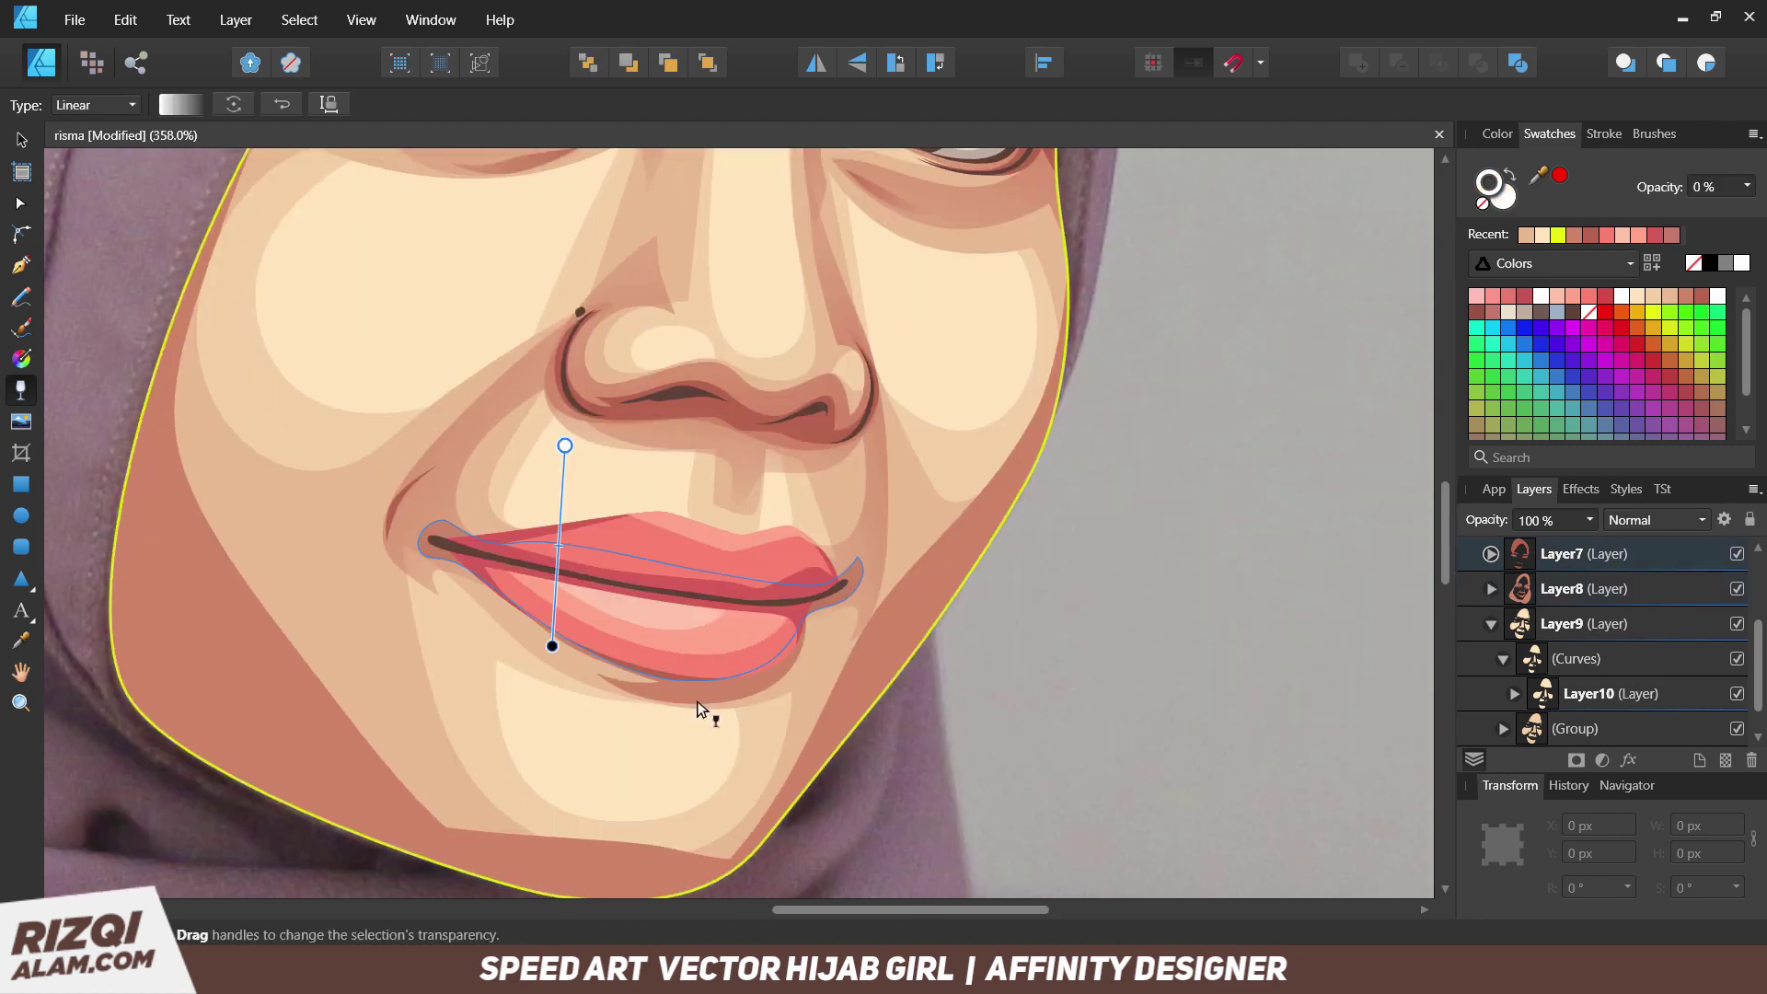
left_click_drag(607, 778, 616, 642)
left_click(611, 887)
left_click_drag(177, 730, 374, 525)
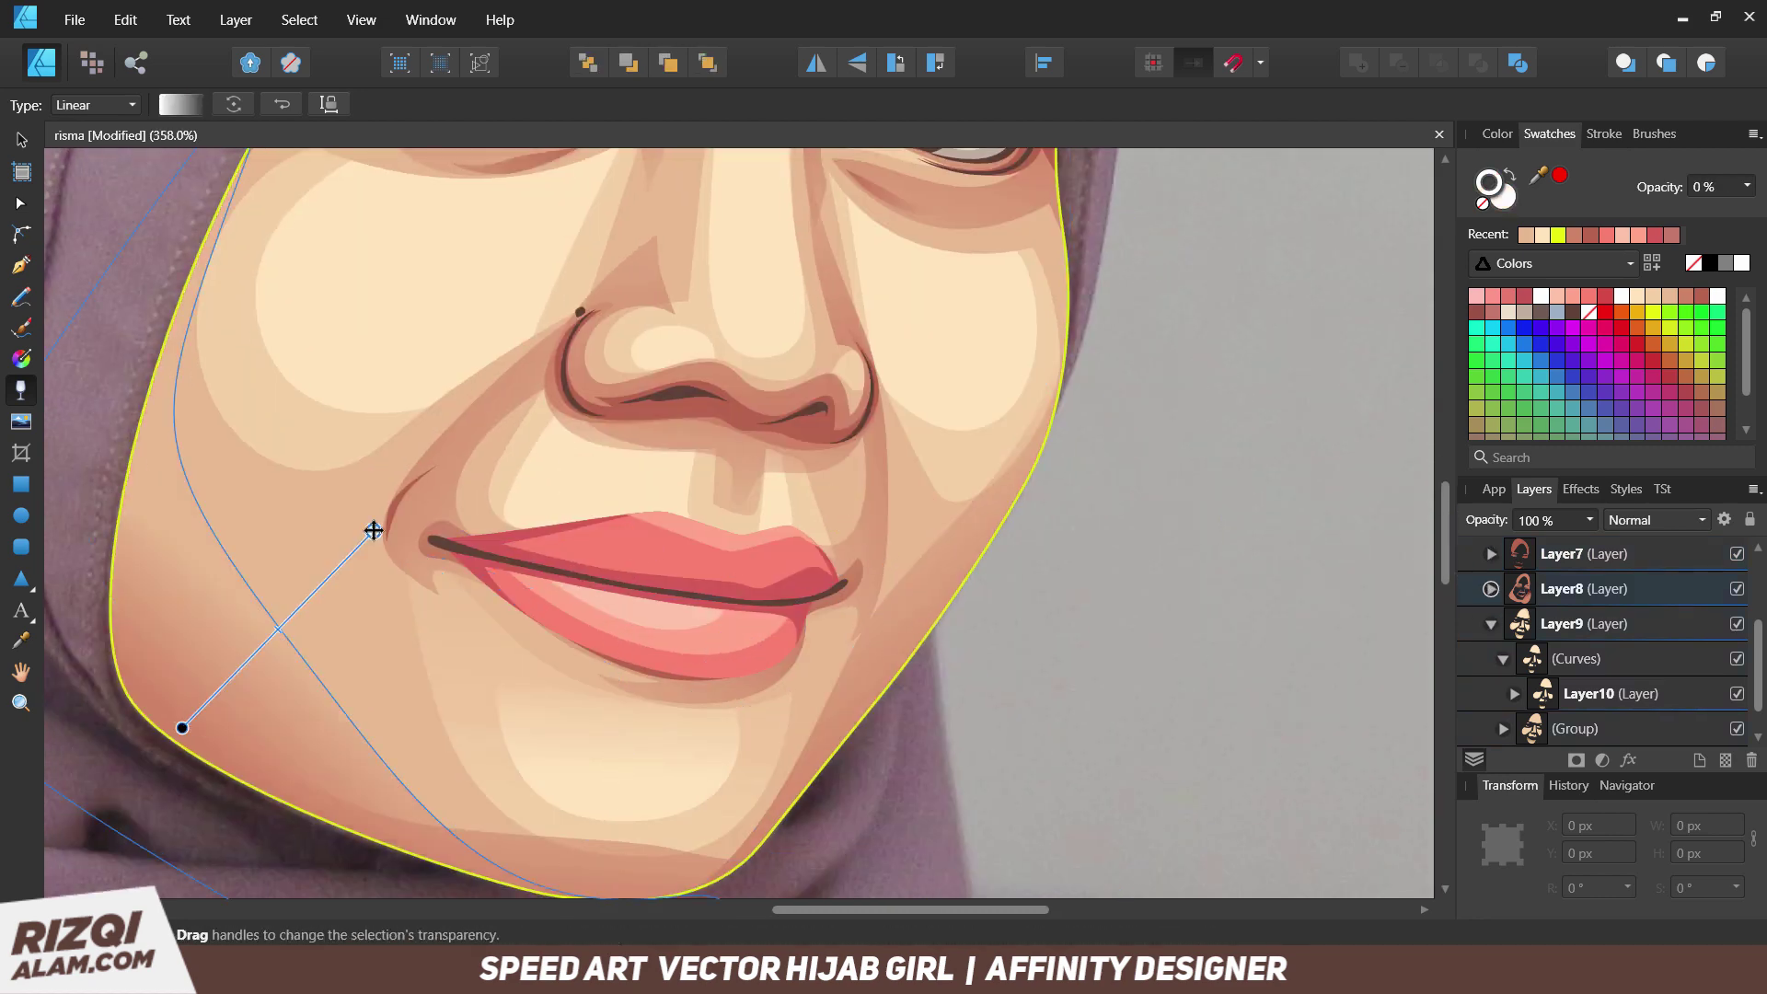
left_click_drag(124, 800, 394, 467)
scroll(394, 467, "up", 4)
Apply transparency fades across the cheek, nose-side and forehead highlight shapes.
left_click_drag(438, 540, 303, 820)
key("ctrl+z")
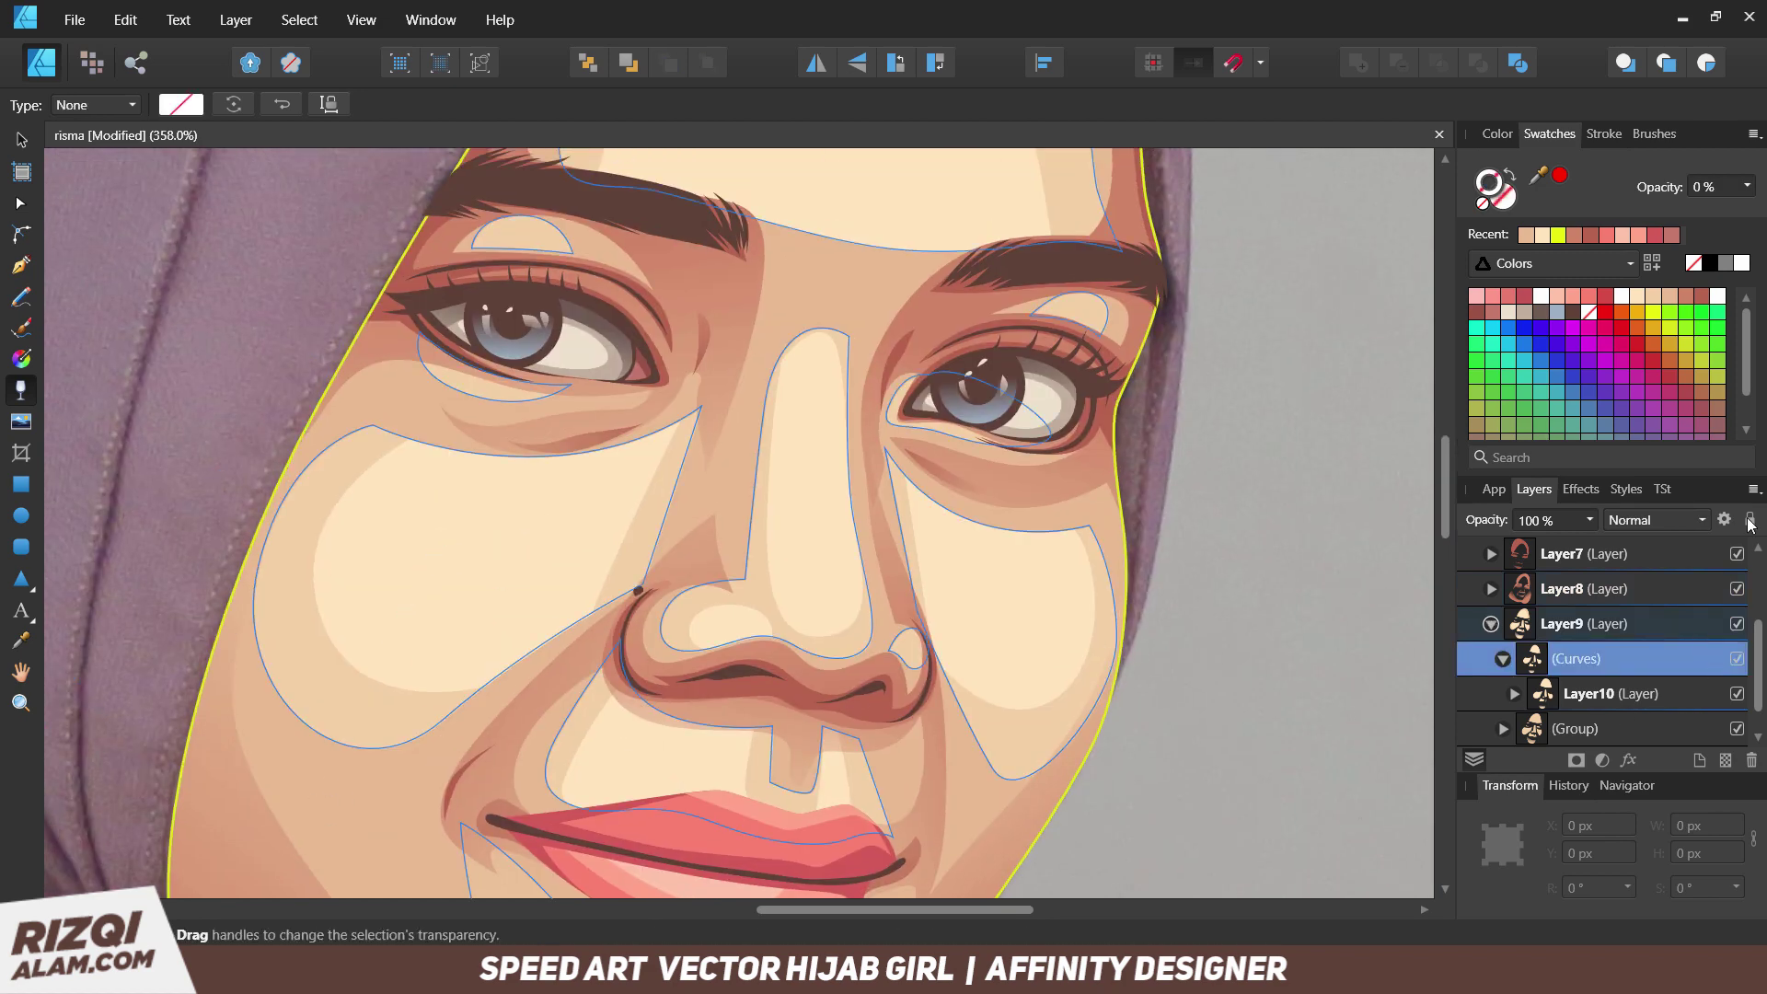
left_click_drag(435, 523, 329, 755)
left_click_drag(833, 592, 770, 284)
left_click_drag(721, 607, 785, 680)
scroll(786, 679, "down", 1)
left_click_drag(643, 682, 806, 572)
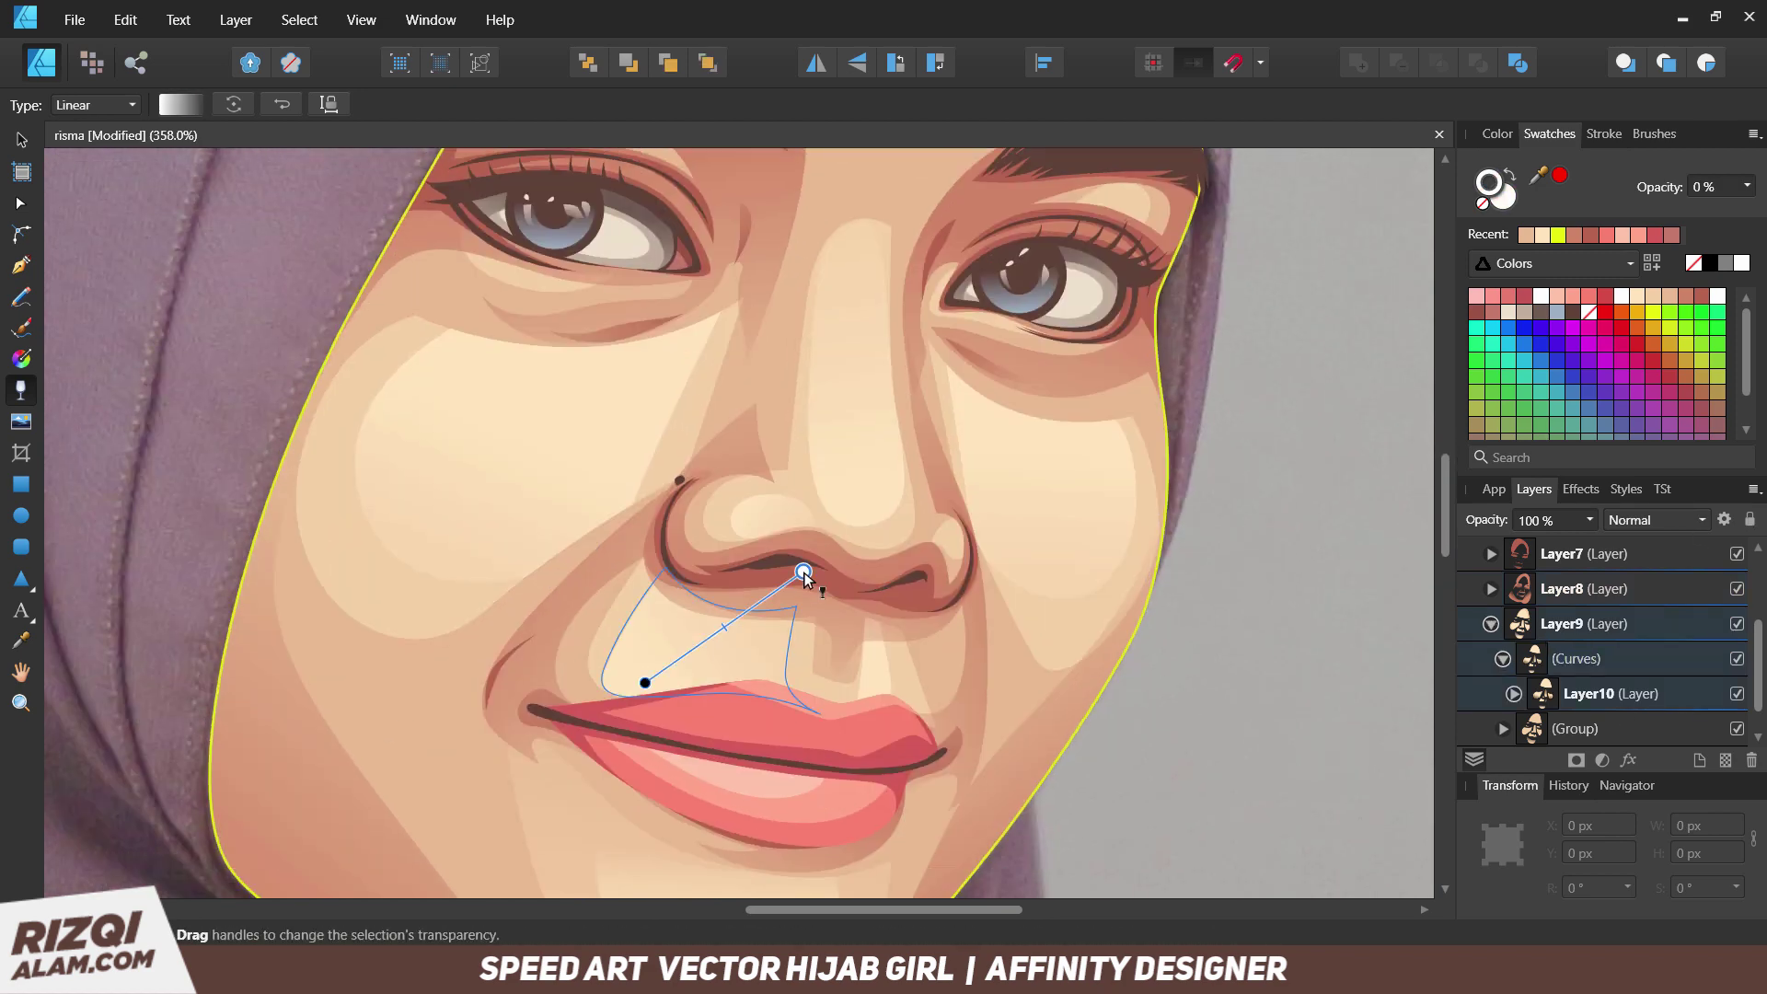
left_click_drag(1063, 496, 1032, 701)
left_click_drag(807, 554, 1066, 271)
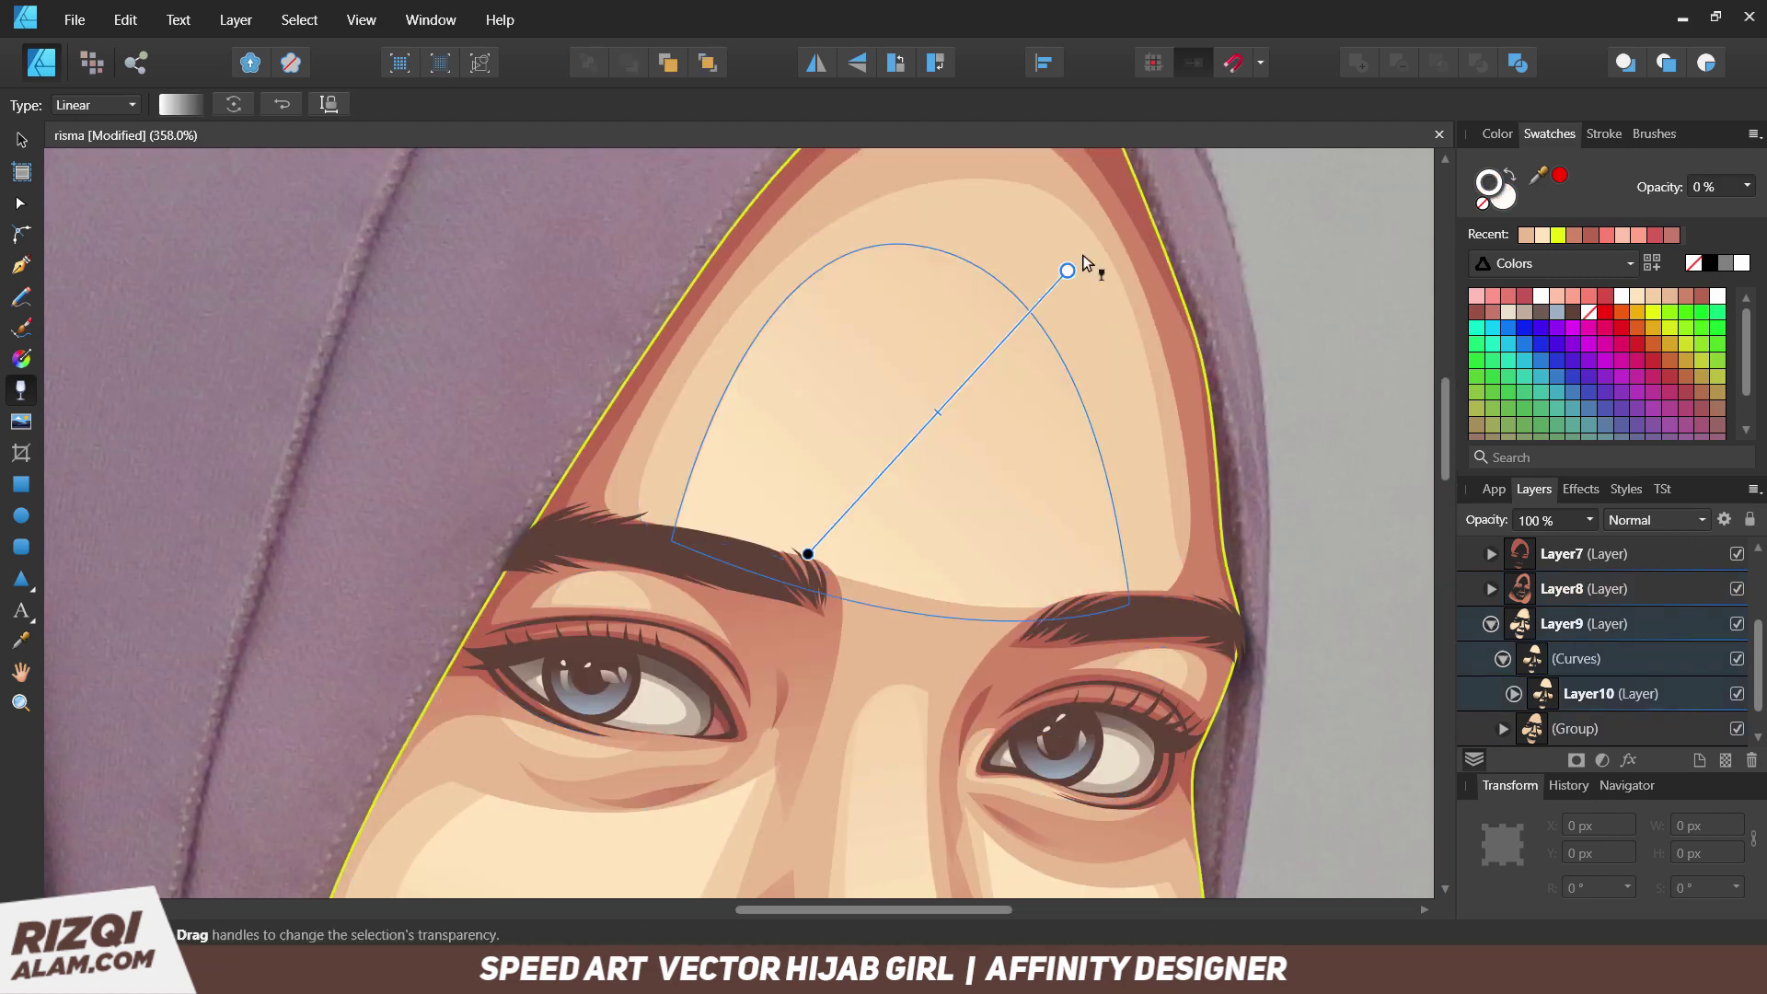